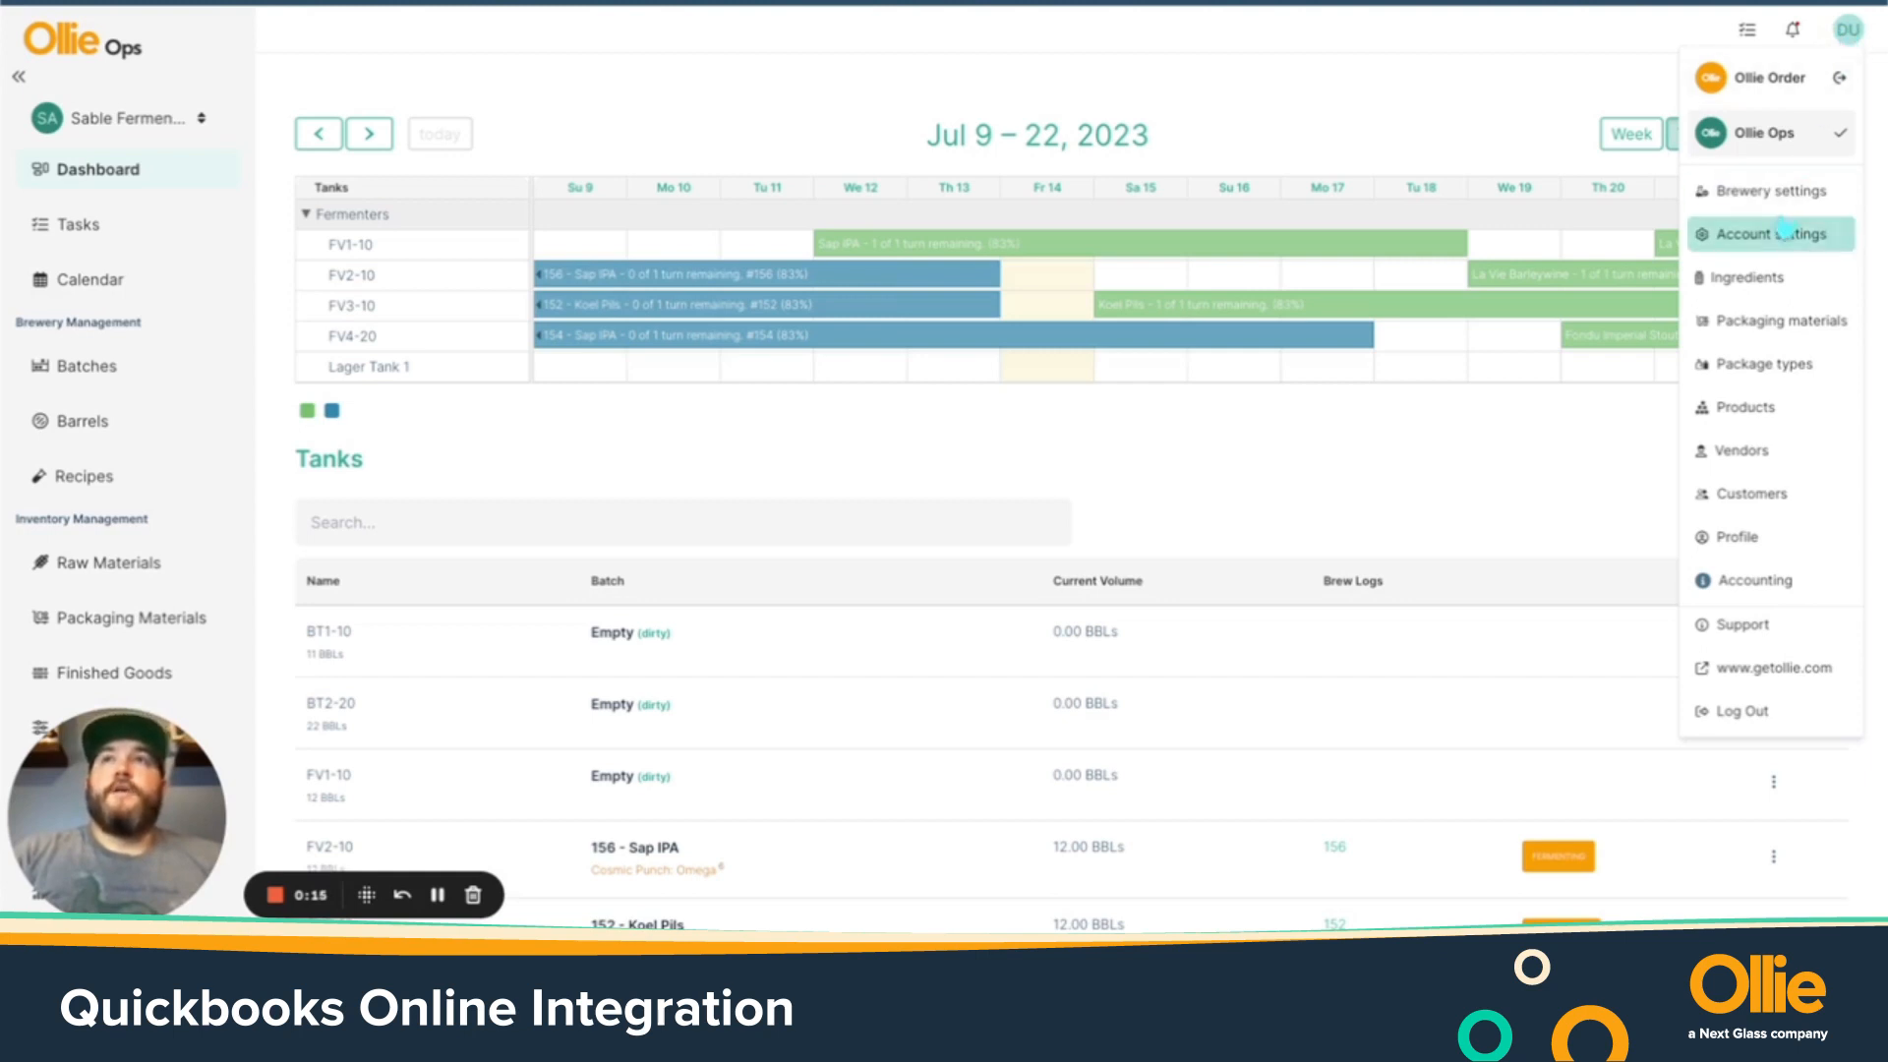
# Open the QuickBooks integration configuration in the brewery settings
pyautogui.click(1773, 193)
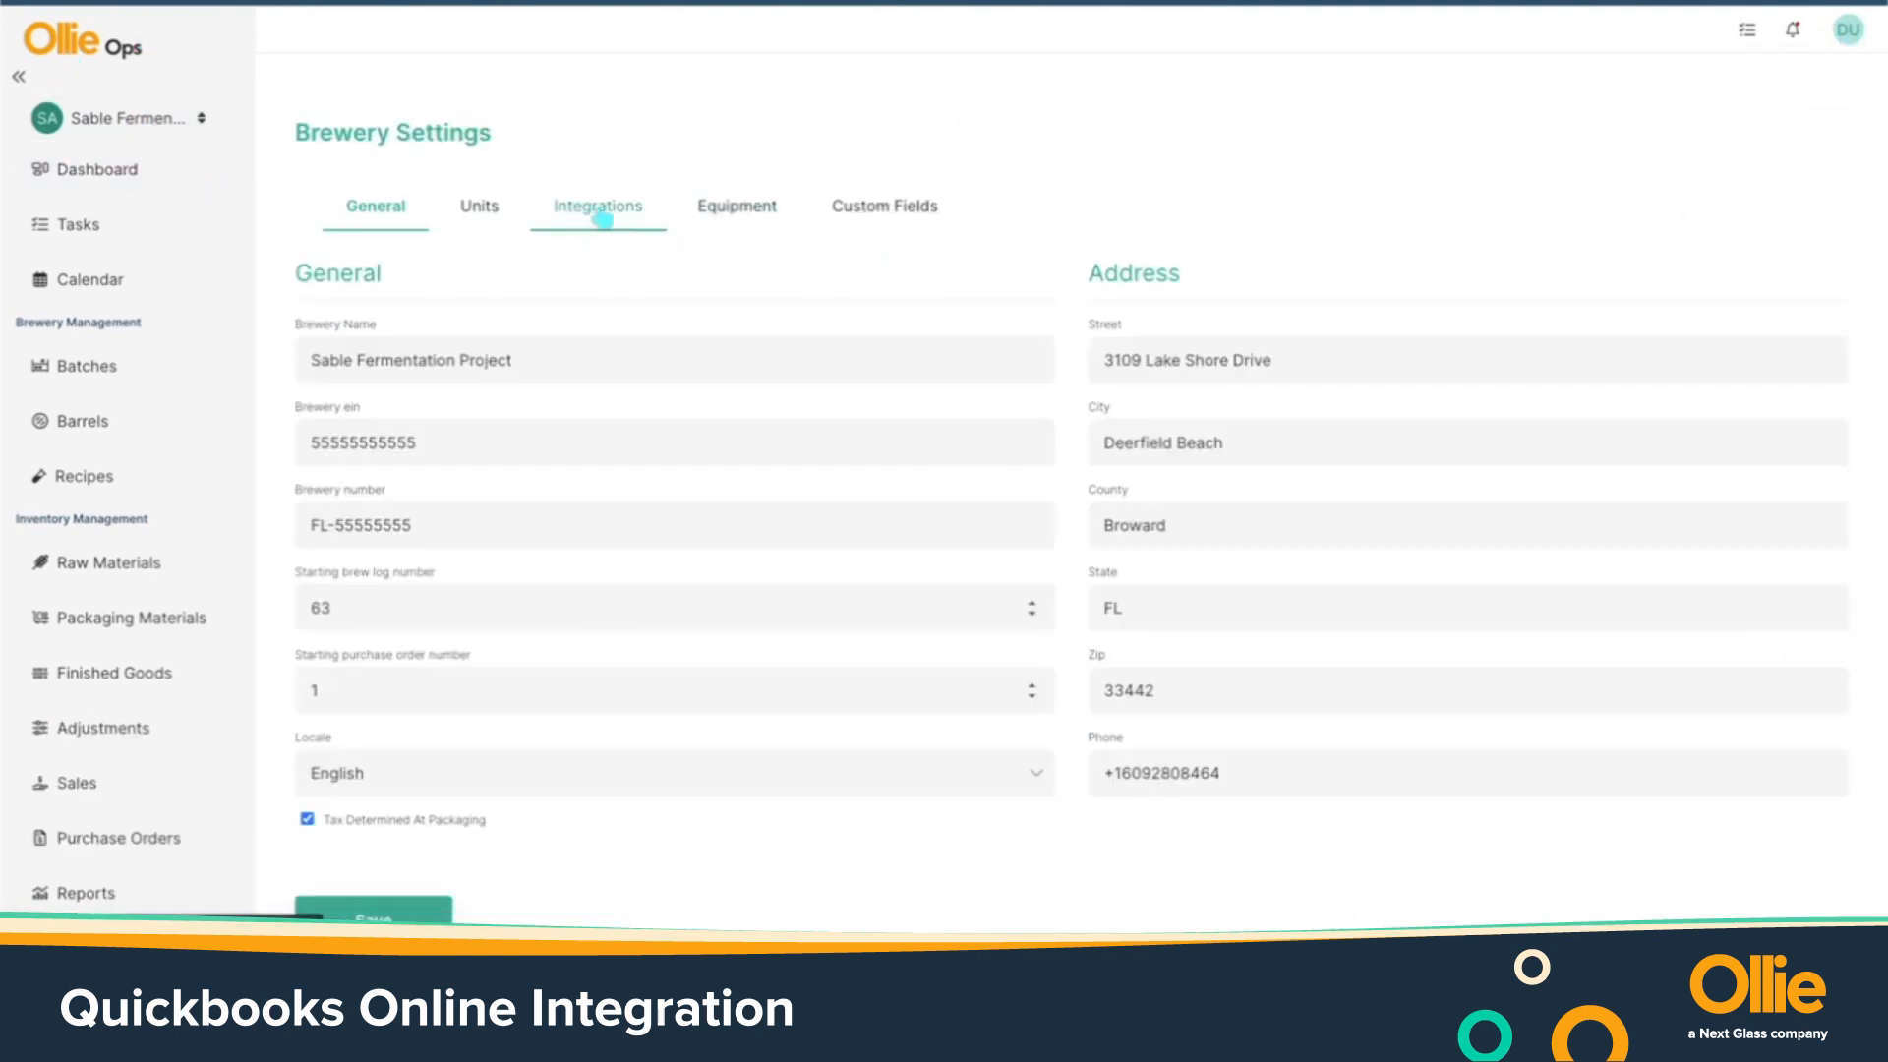
pyautogui.click(602, 211)
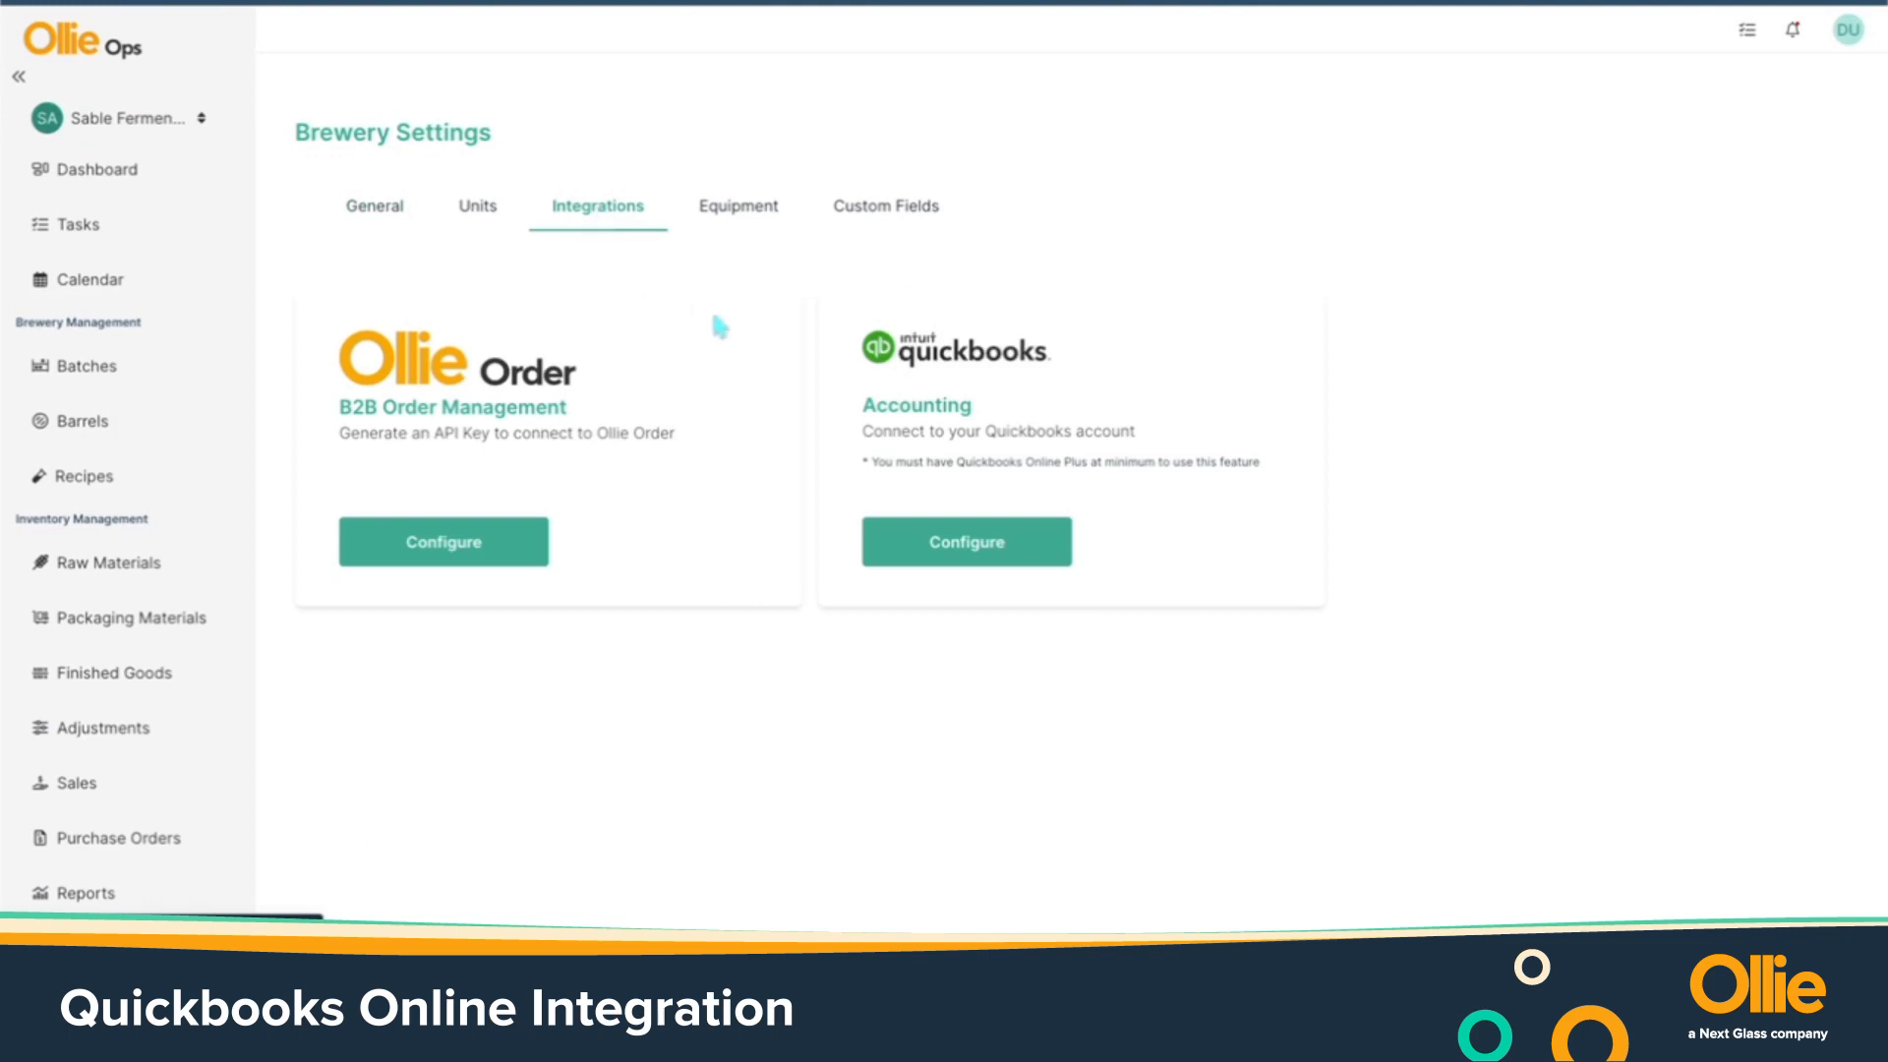
pyautogui.click(995, 563)
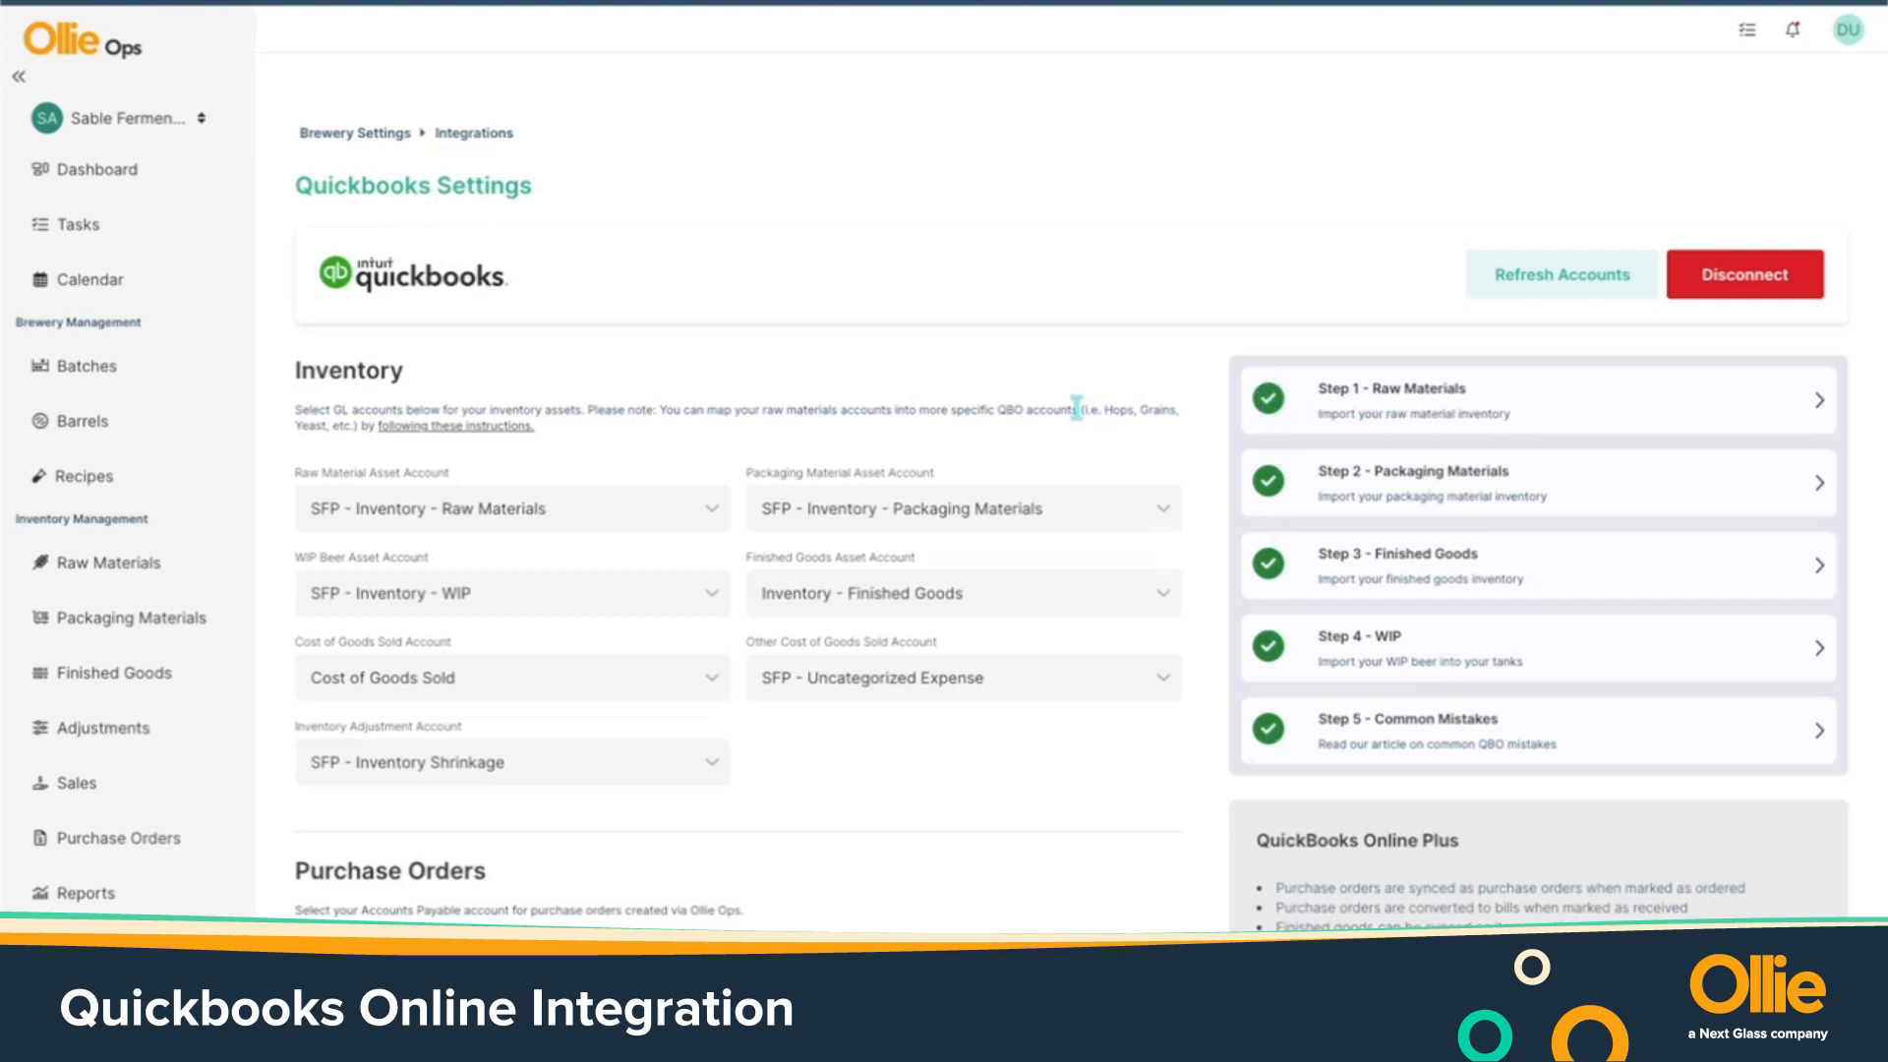
# Review the QuickBooks account mappings for inventory and purchase orders
pyautogui.scroll(-3, 1082, 408)
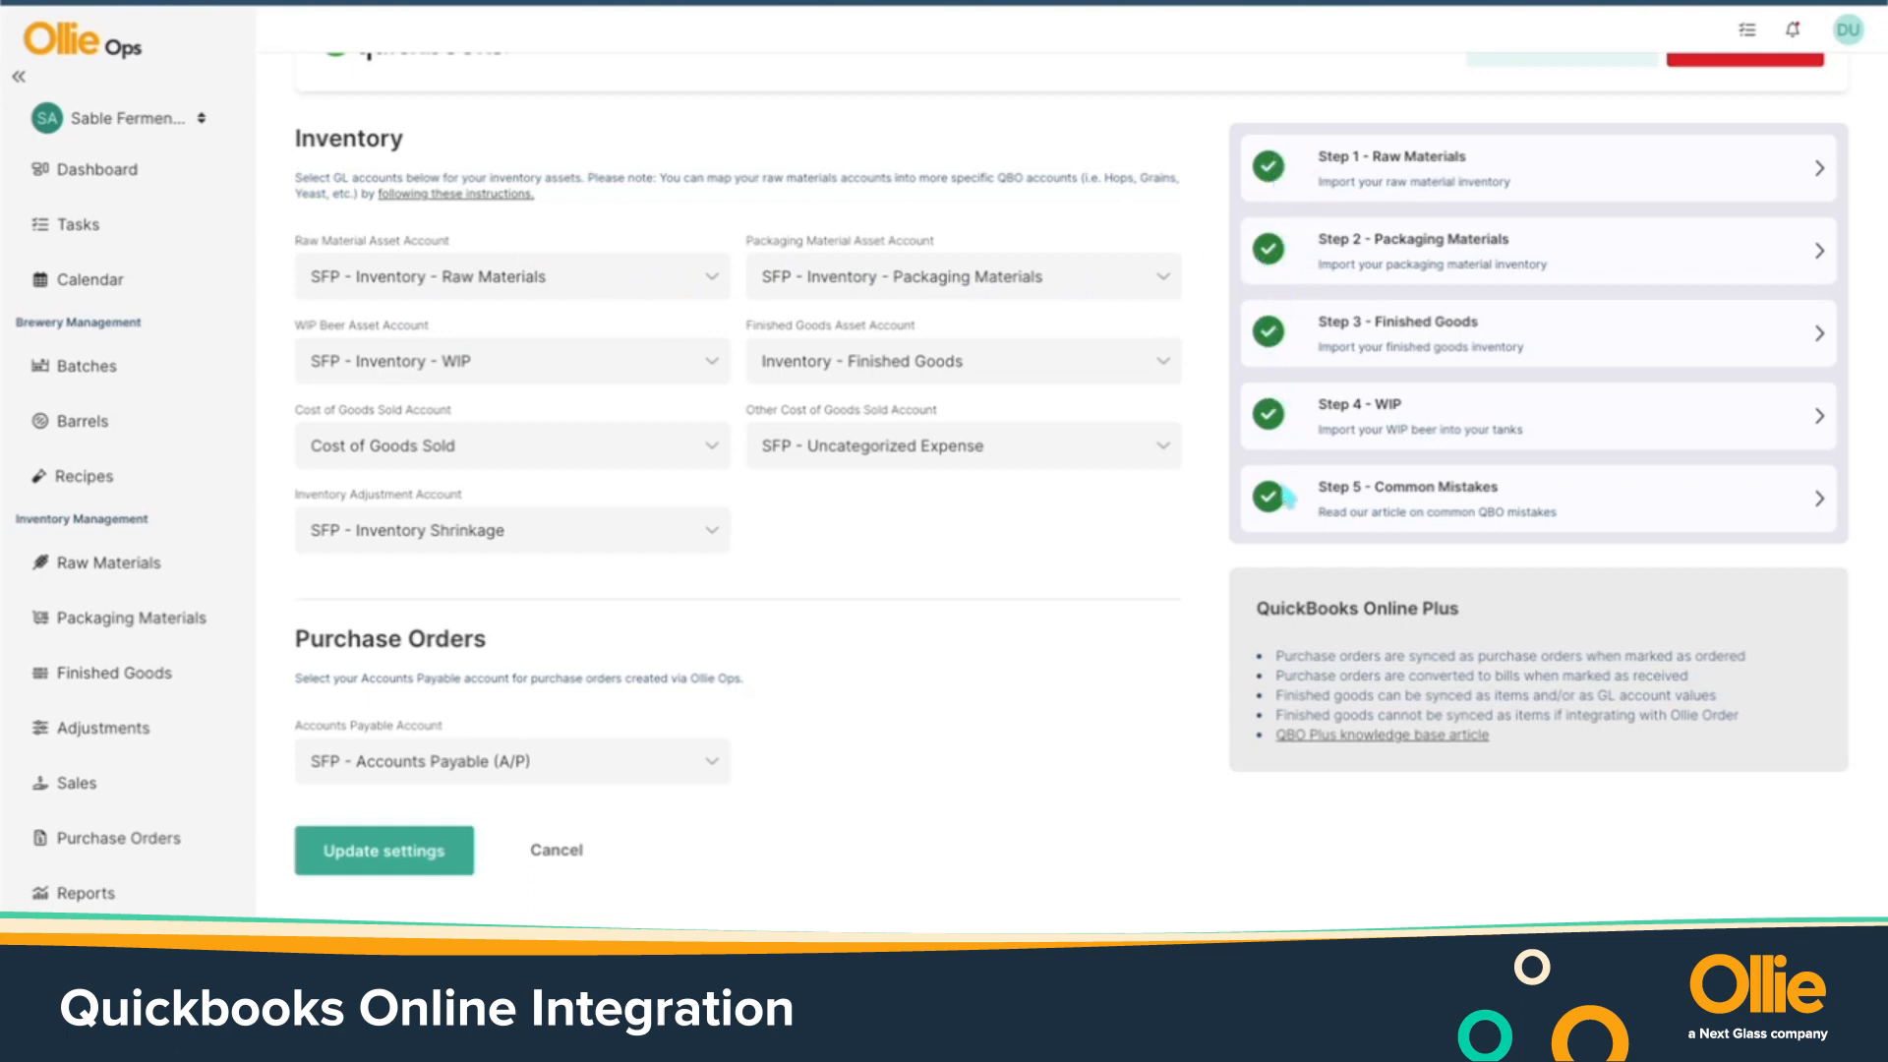
pyautogui.scroll(-2, 961, 726)
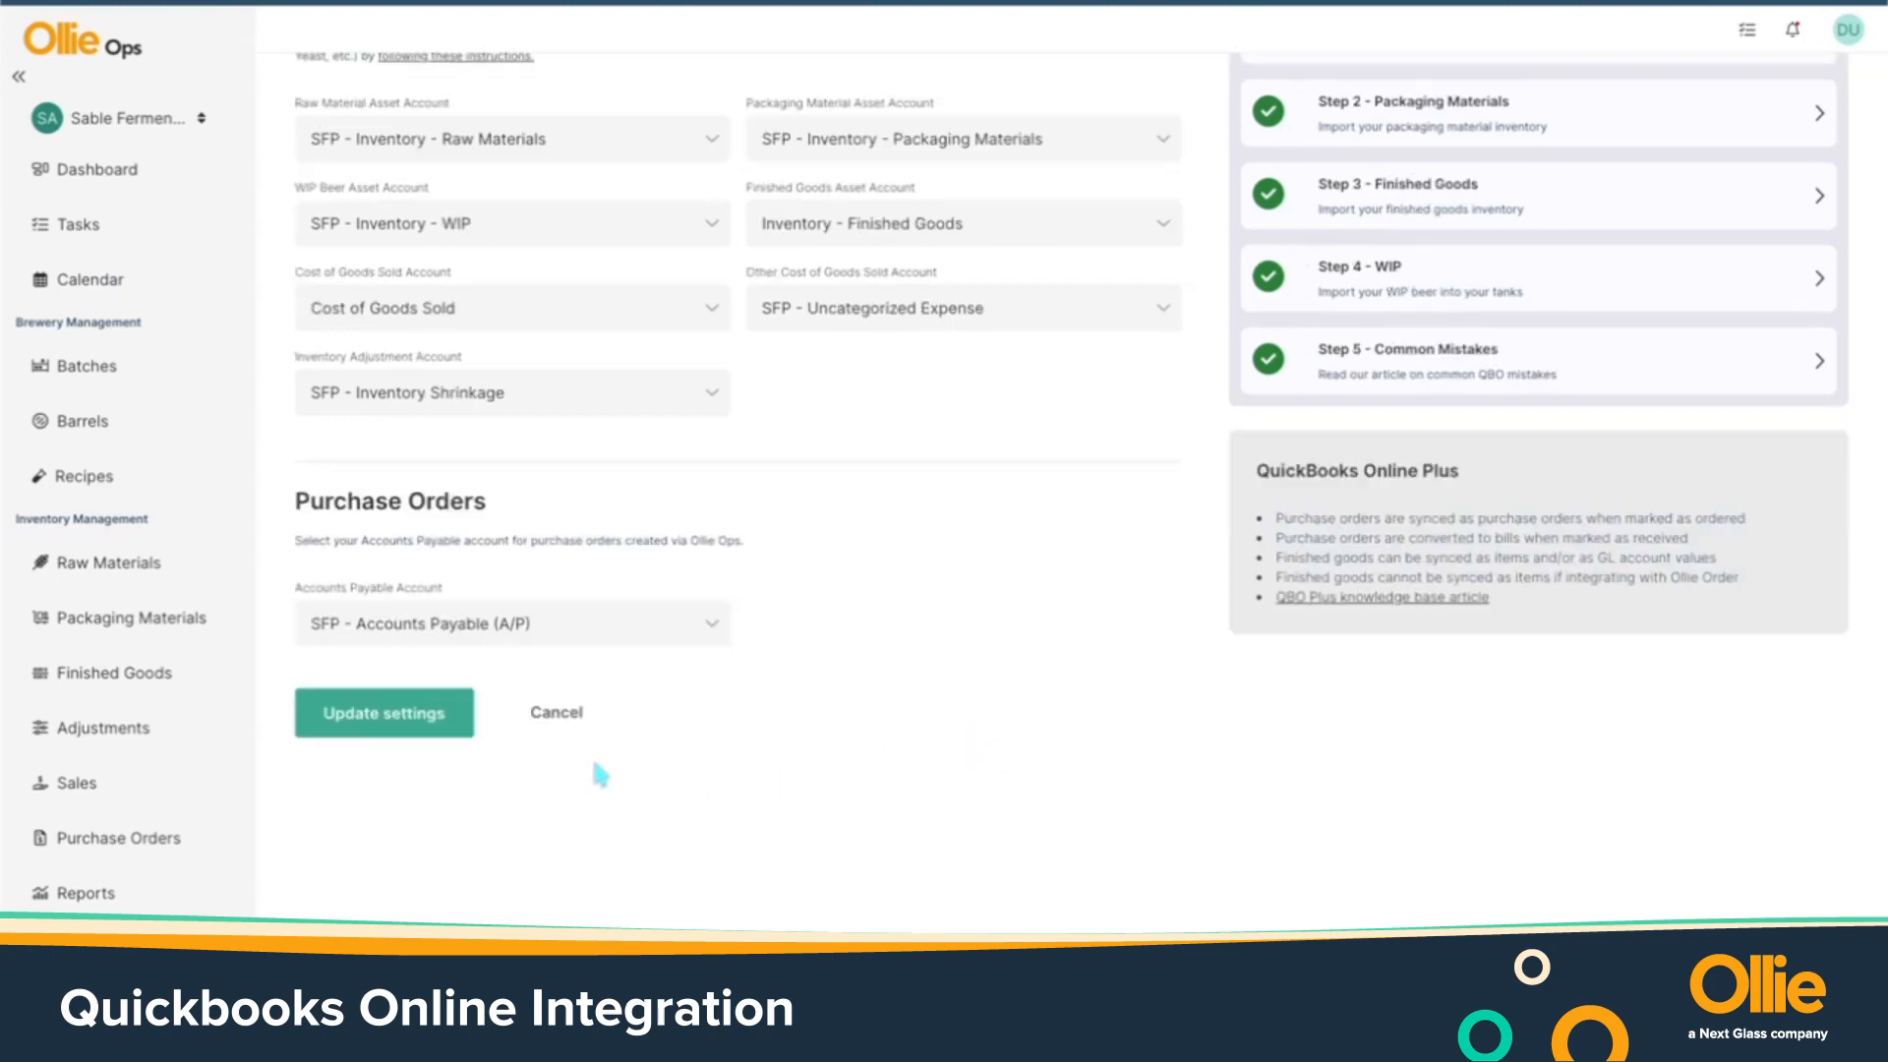
pyautogui.scroll(3, 839, 708)
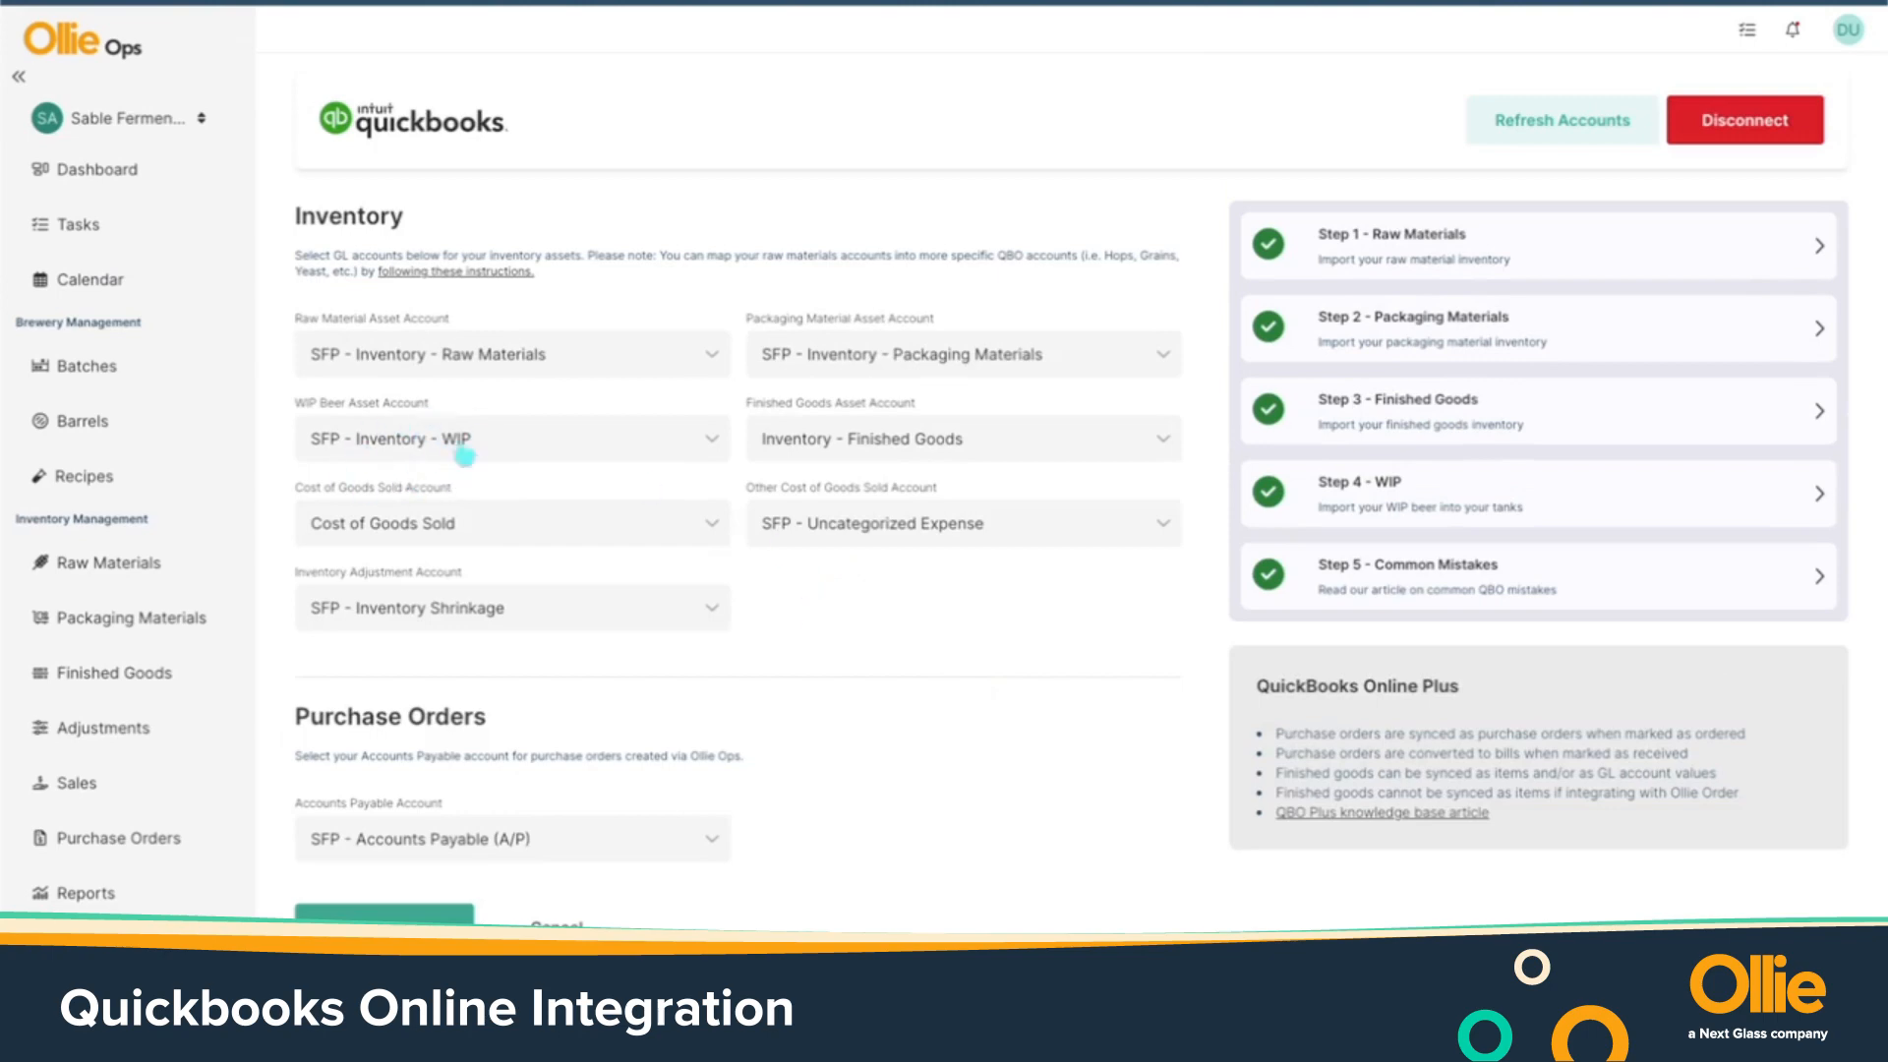
pyautogui.click(366, 439)
# Duplicate the browser page and view the additional costs for lot 153/154 of the 1/6 Barrel Keg of Sap IPA in Finished Goods
pyautogui.rightClick(274, 2)
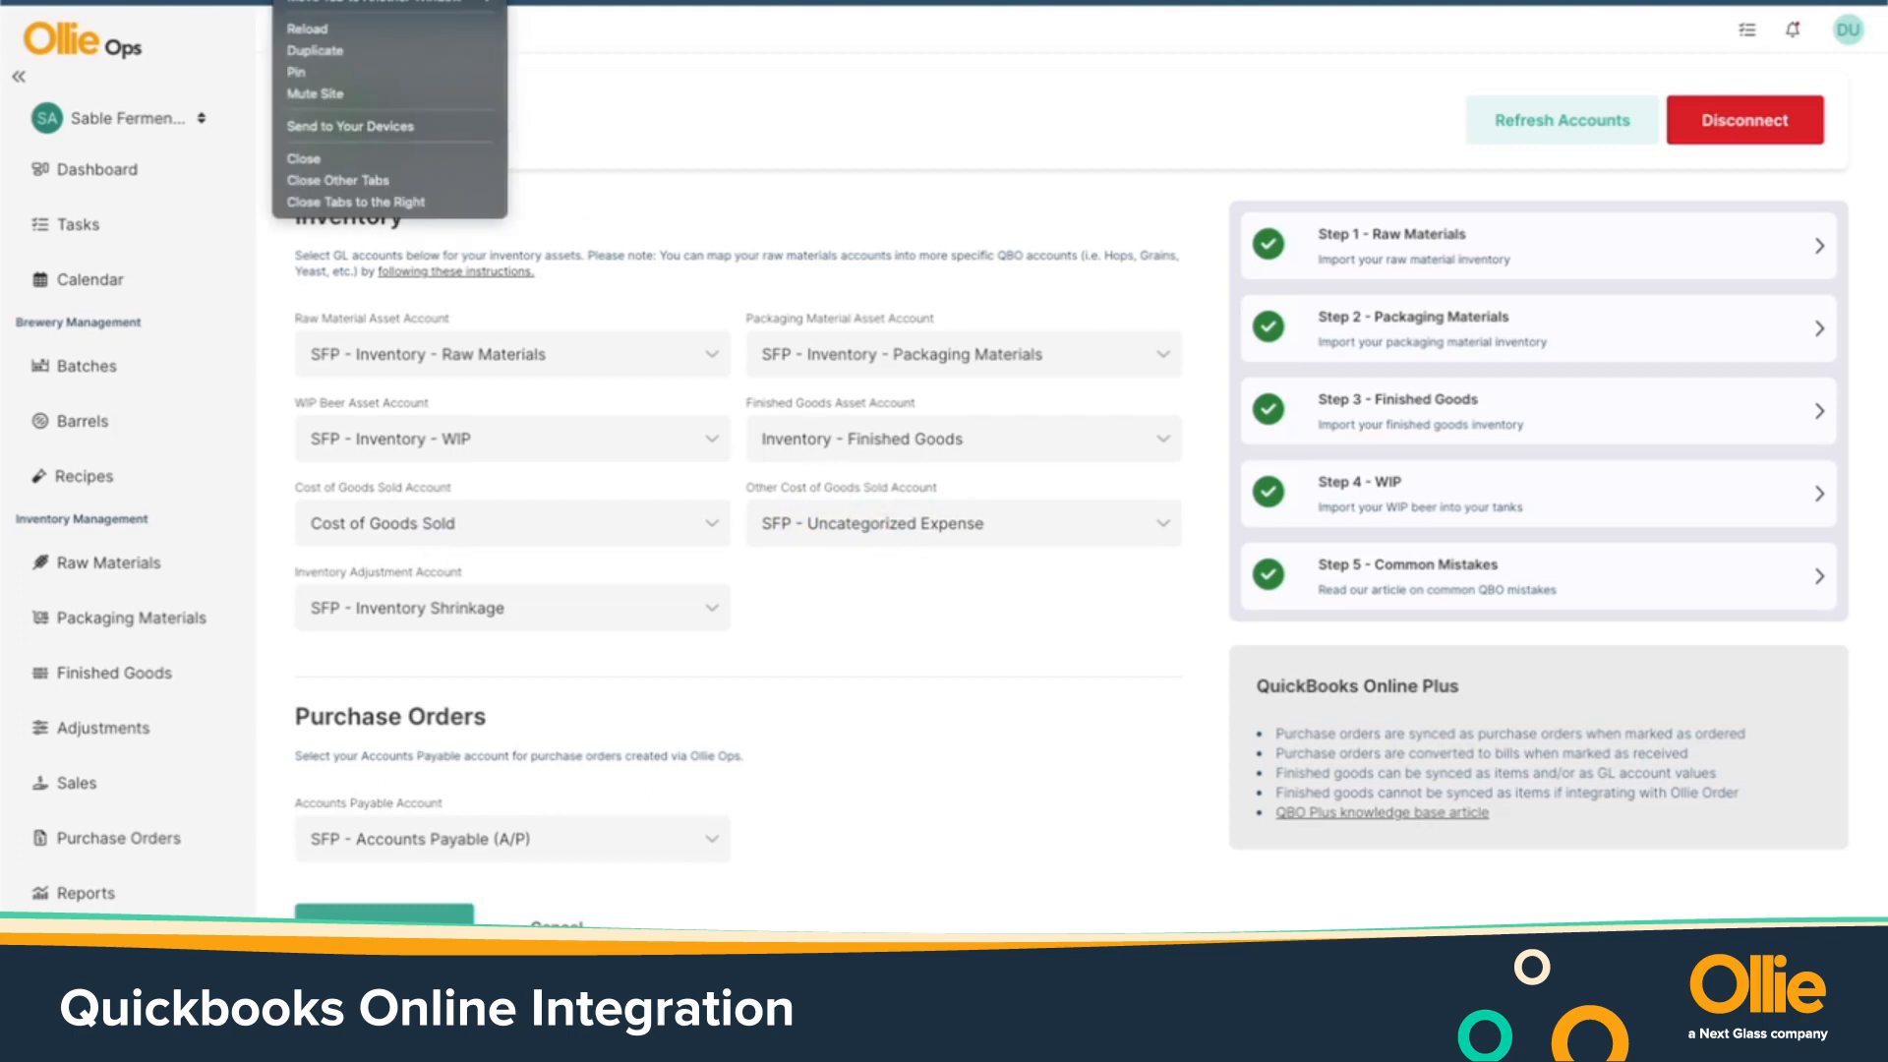
pyautogui.click(351, 47)
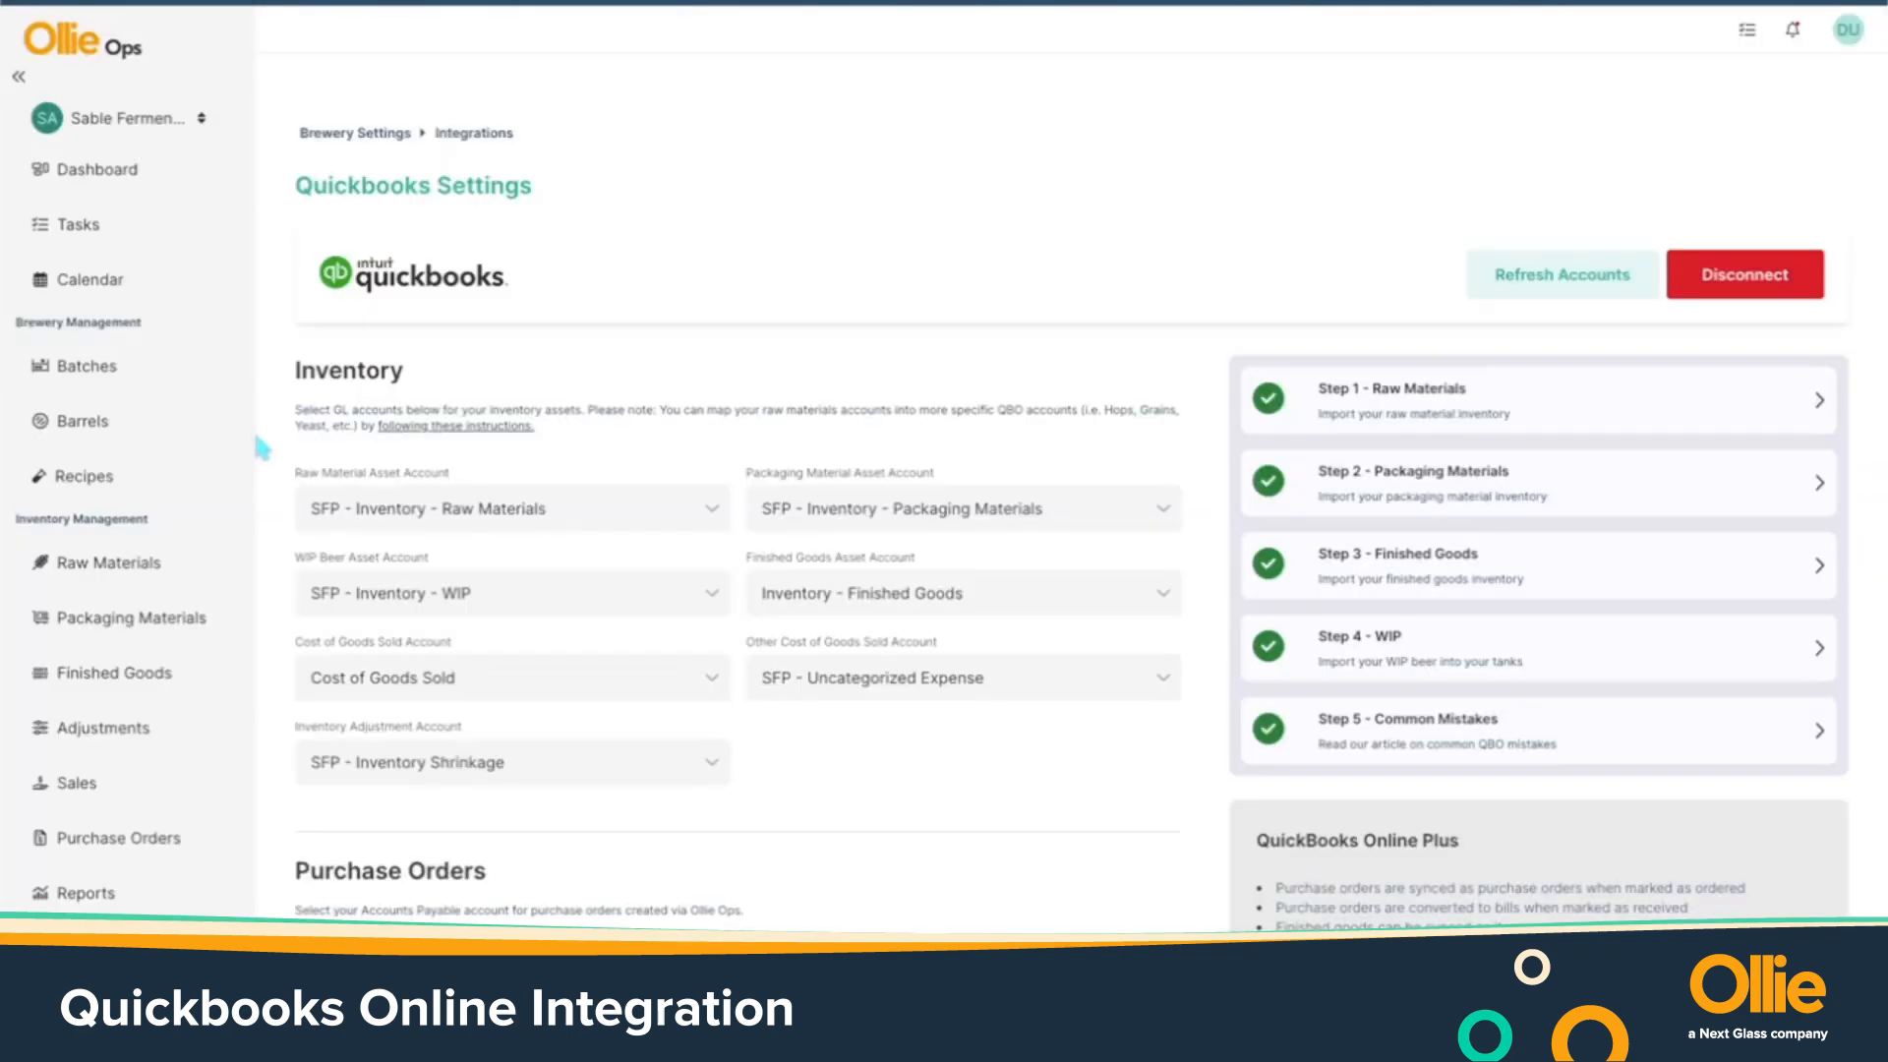
pyautogui.click(115, 673)
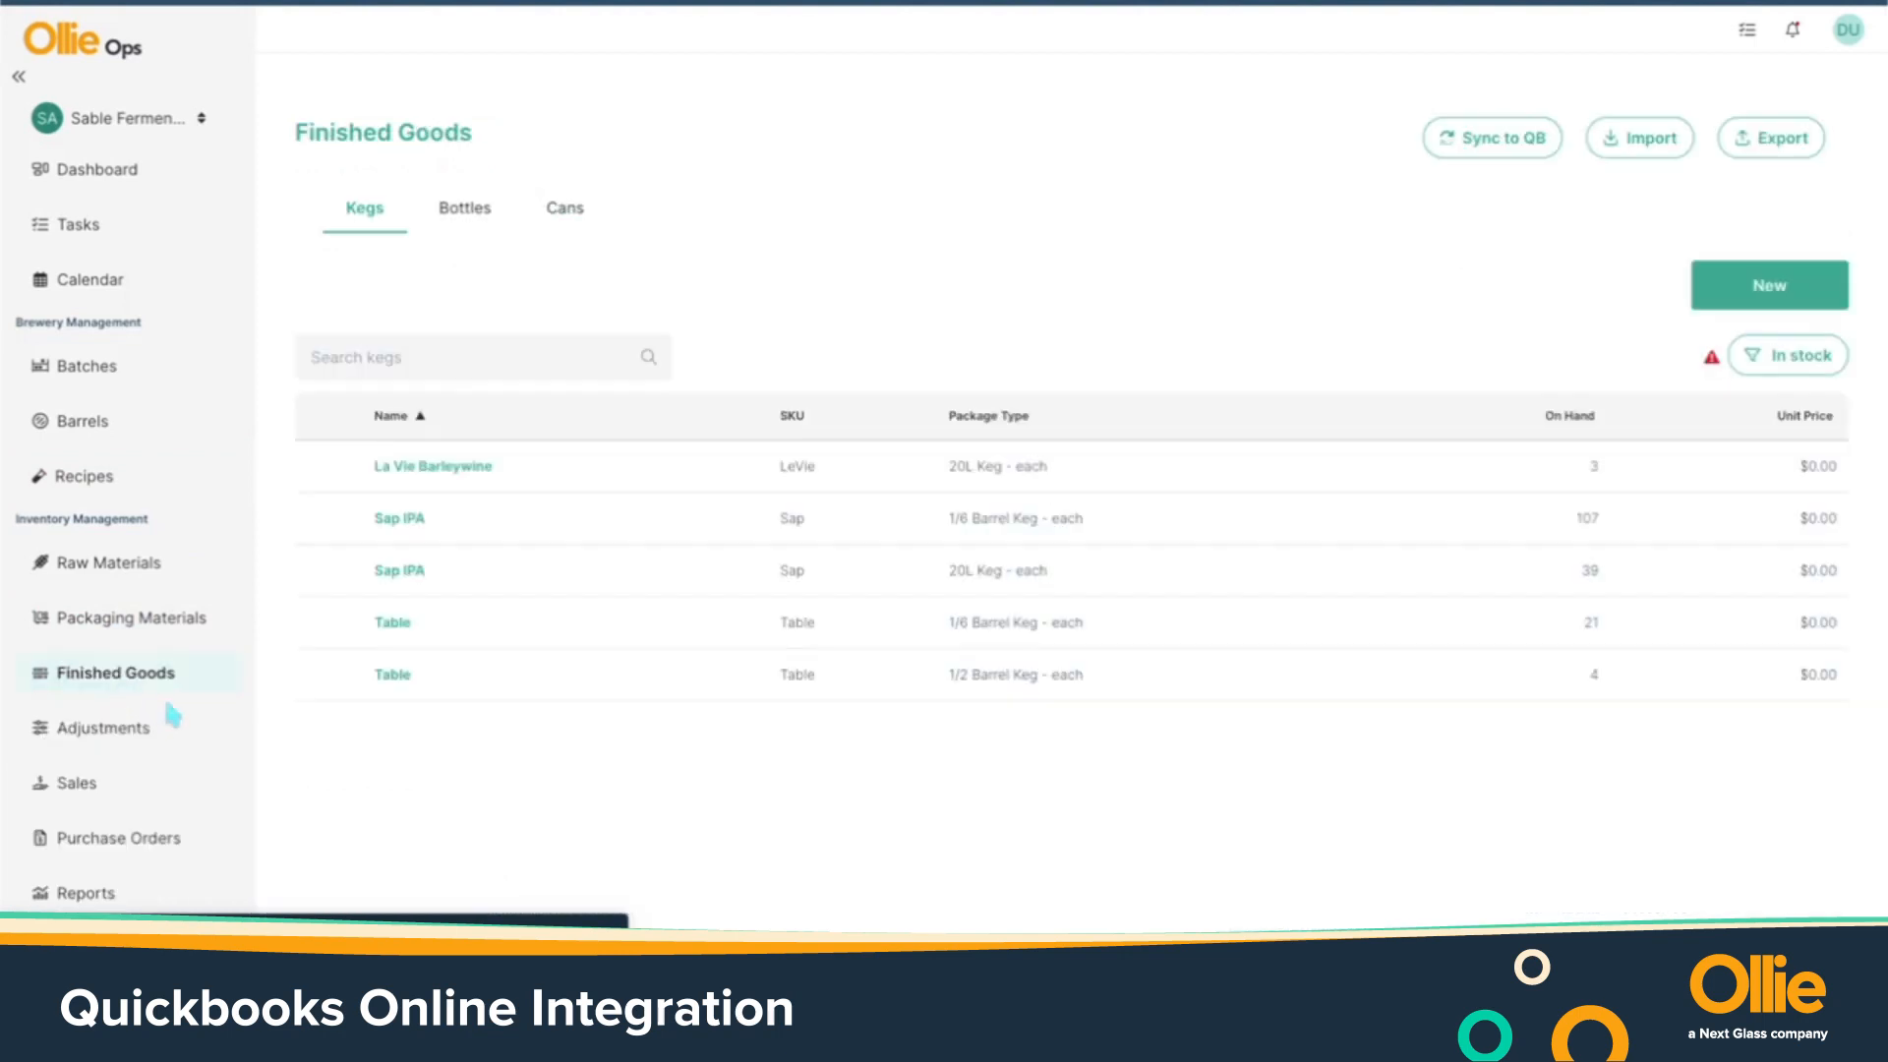
pyautogui.click(407, 519)
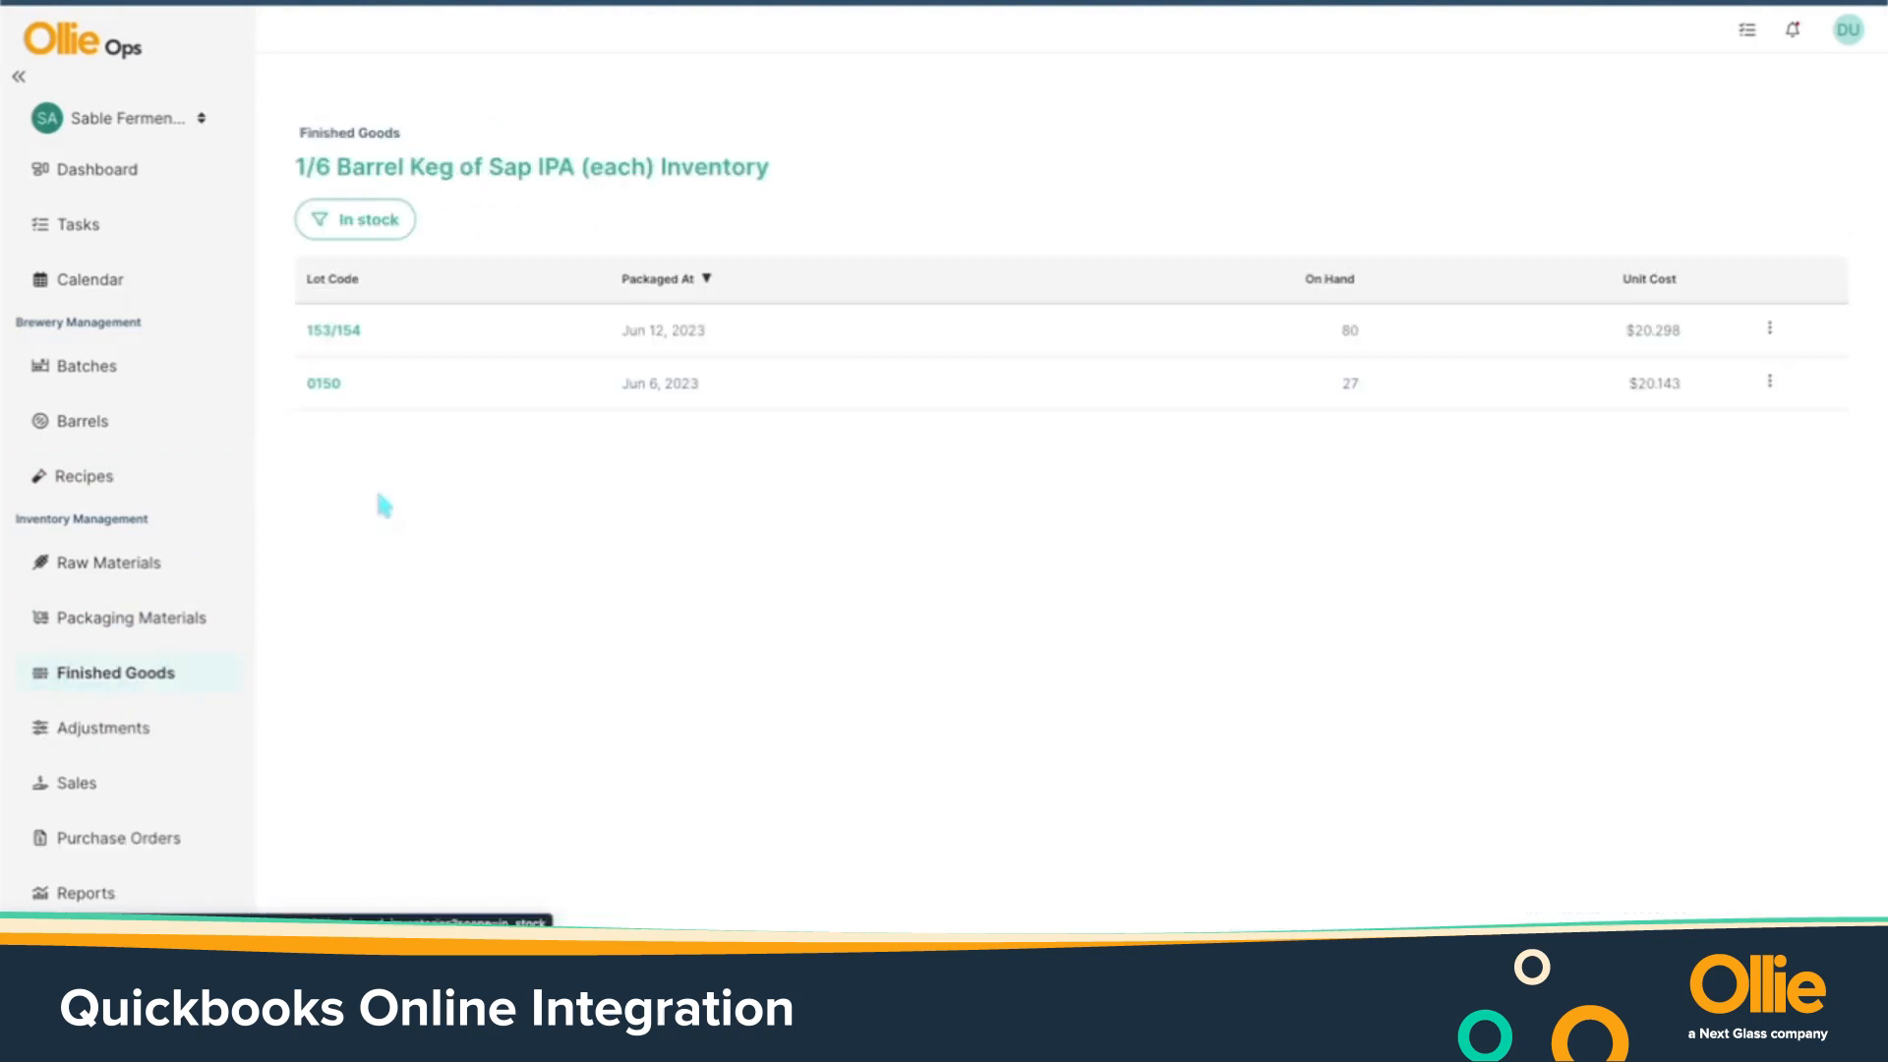
pyautogui.click(334, 329)
pyautogui.click(551, 248)
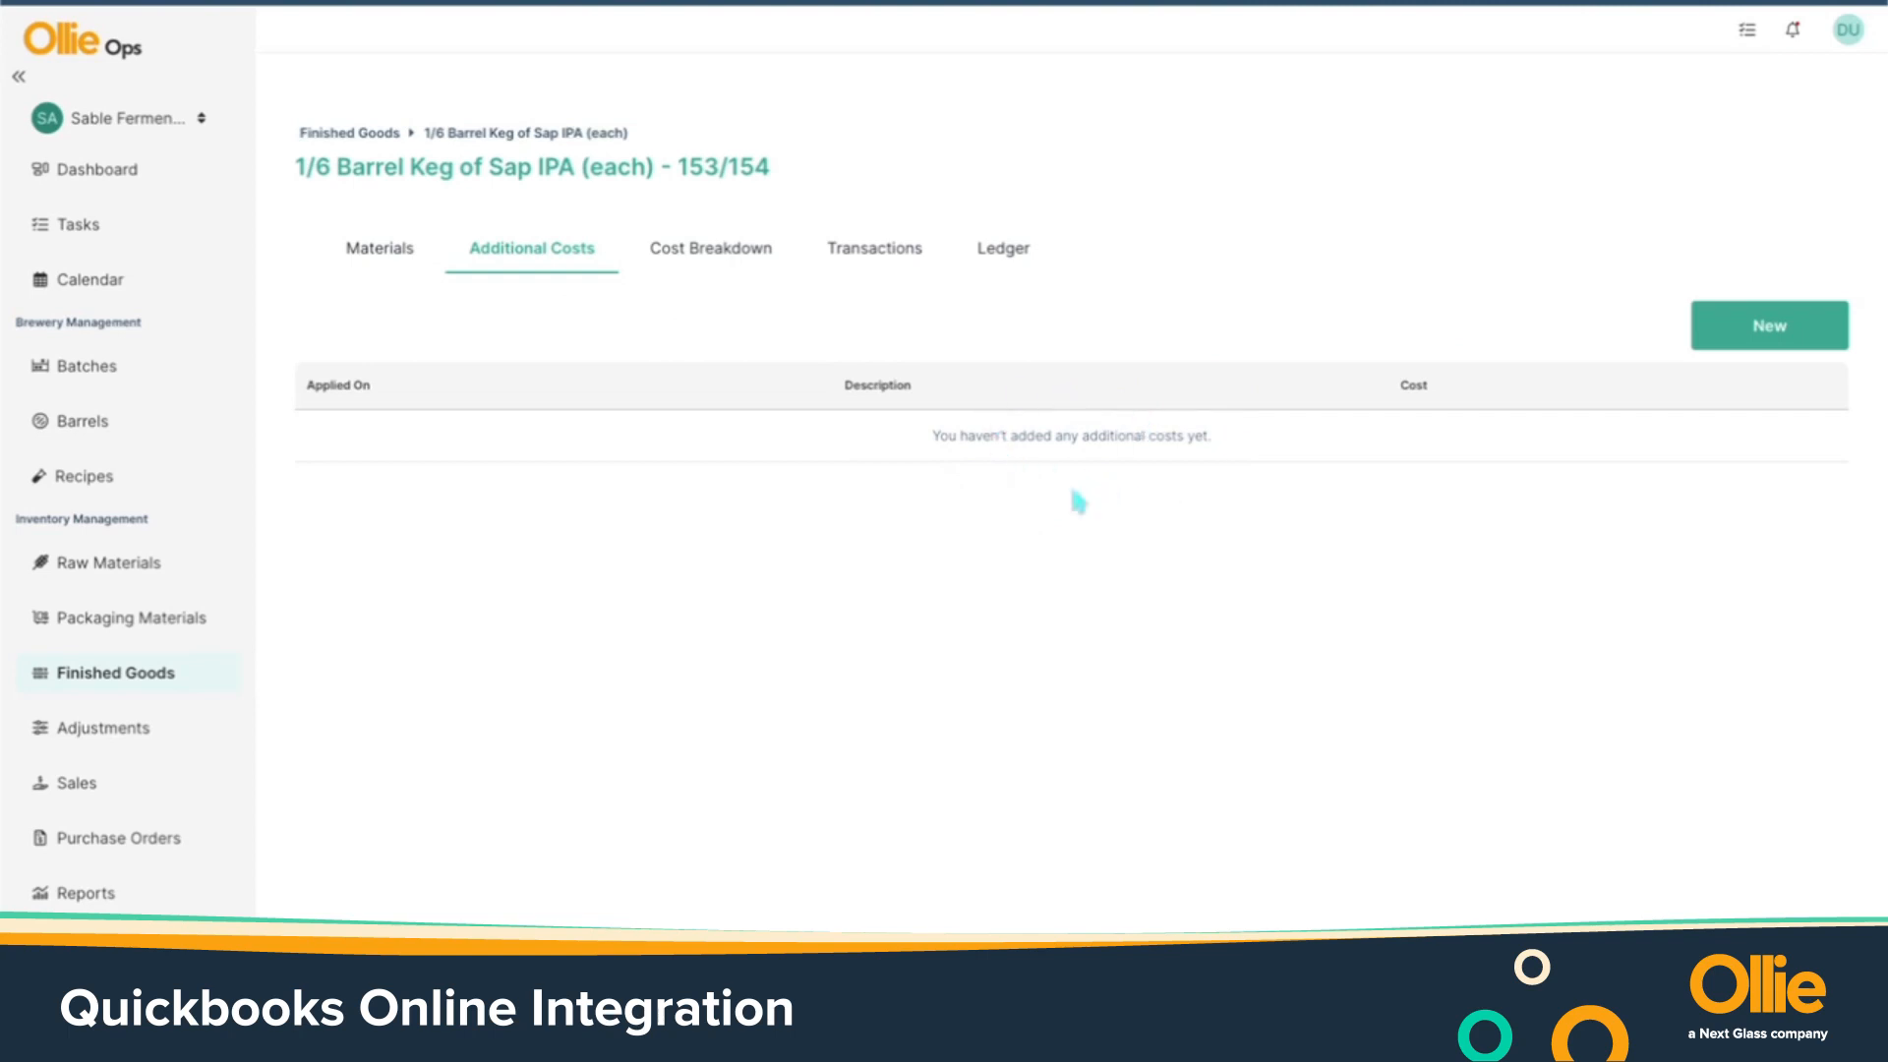
# View the additional costs of batch 147 - Koel Pils
pyautogui.click(83, 369)
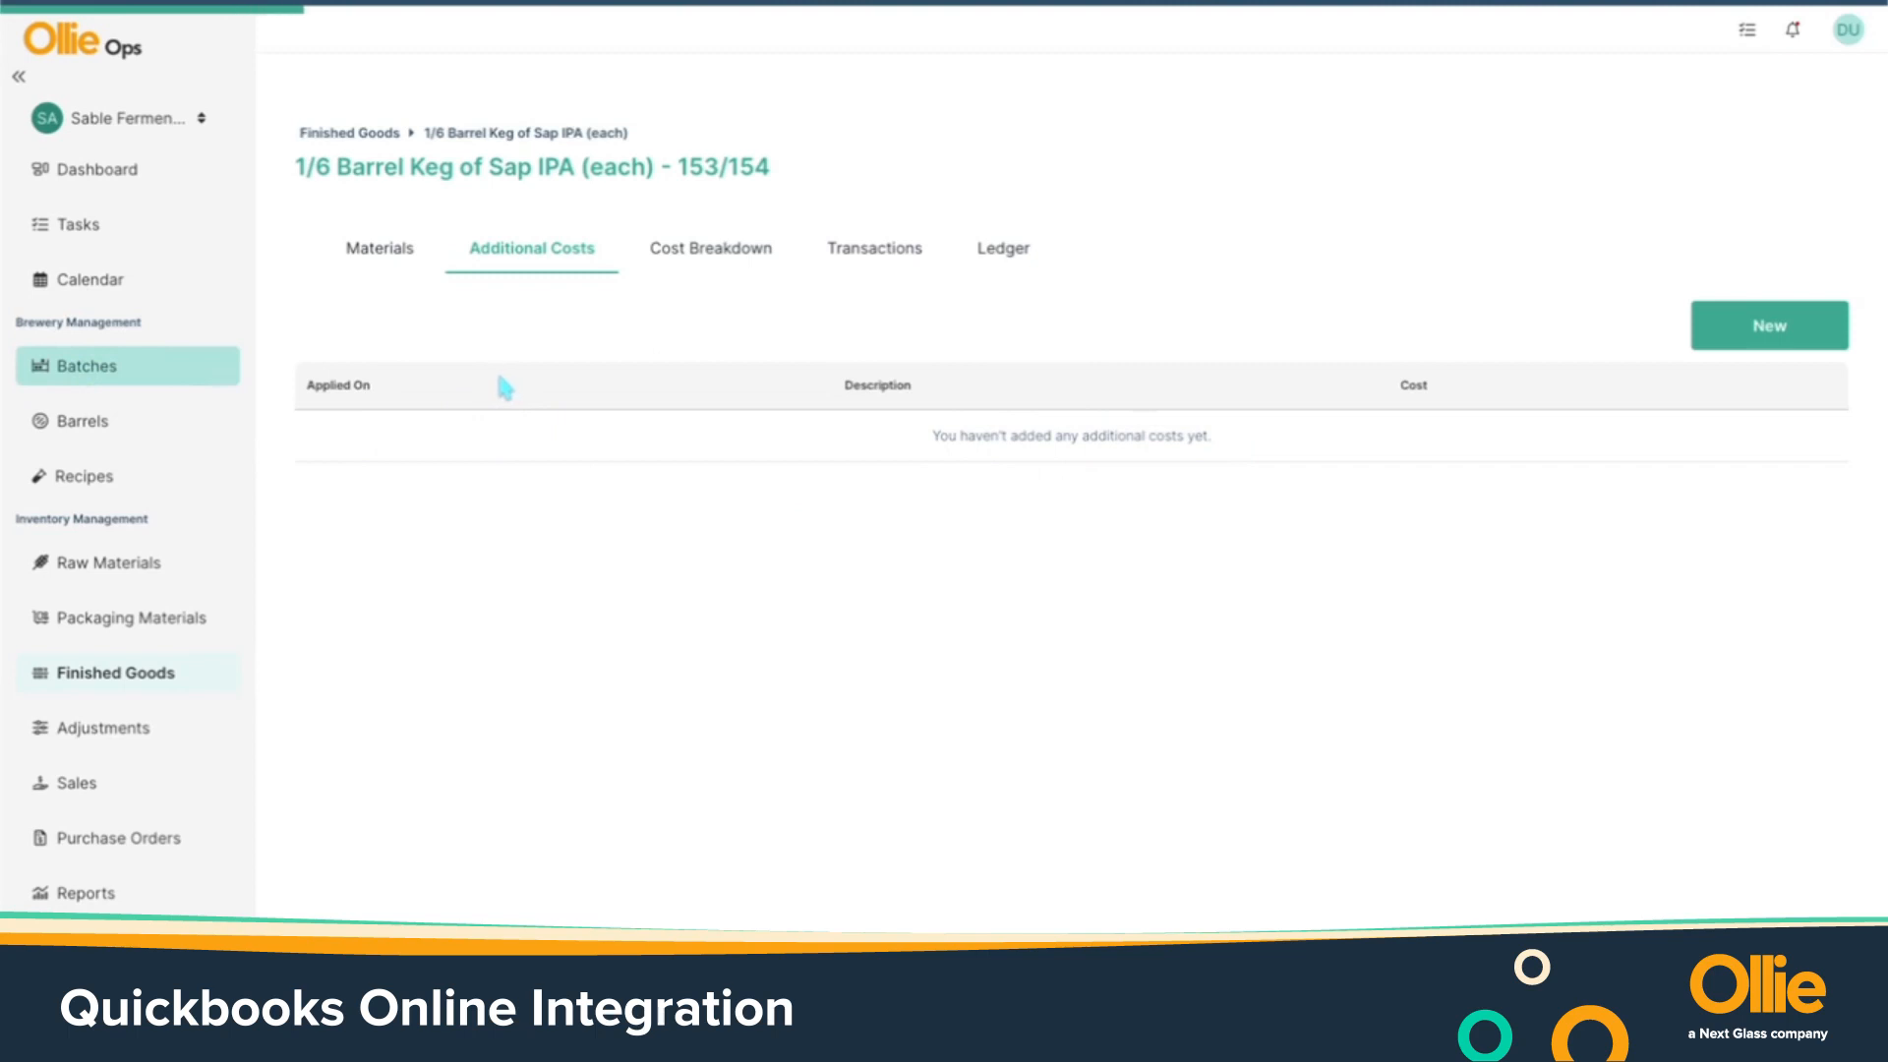
pyautogui.click(370, 323)
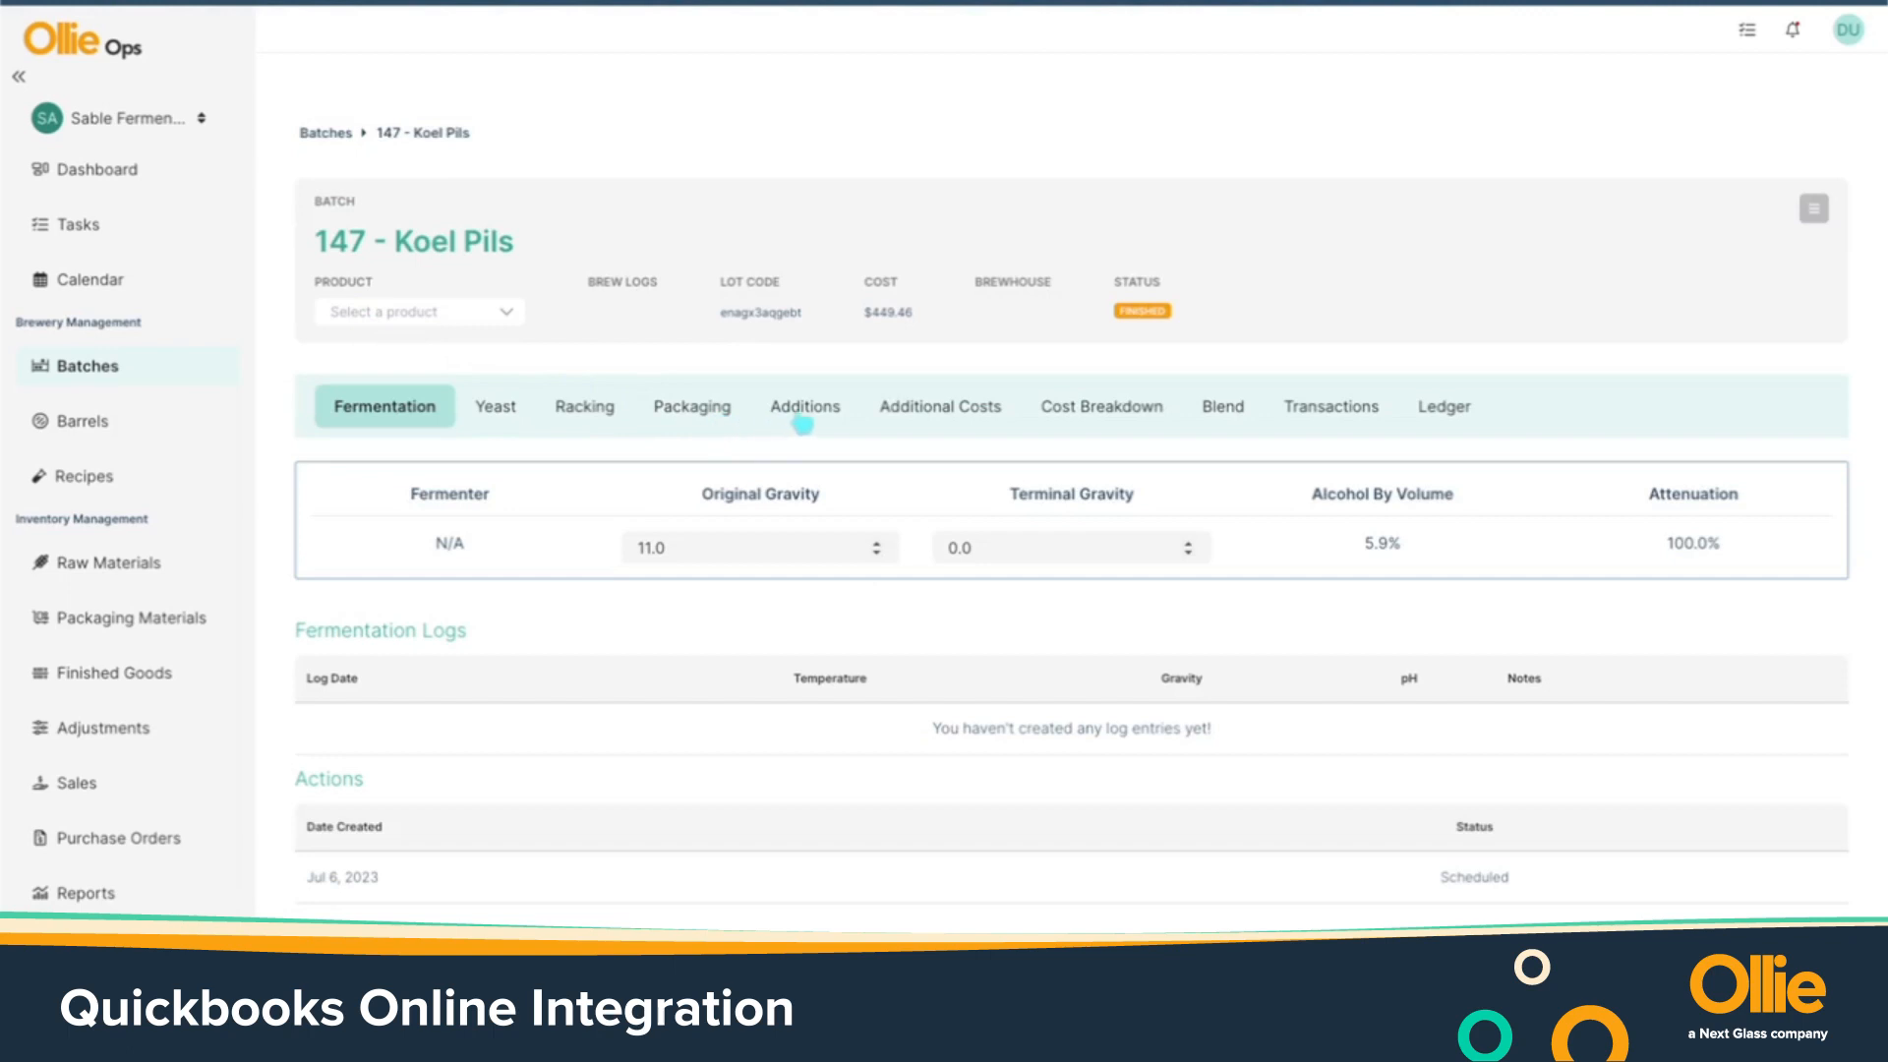
pyautogui.click(929, 413)
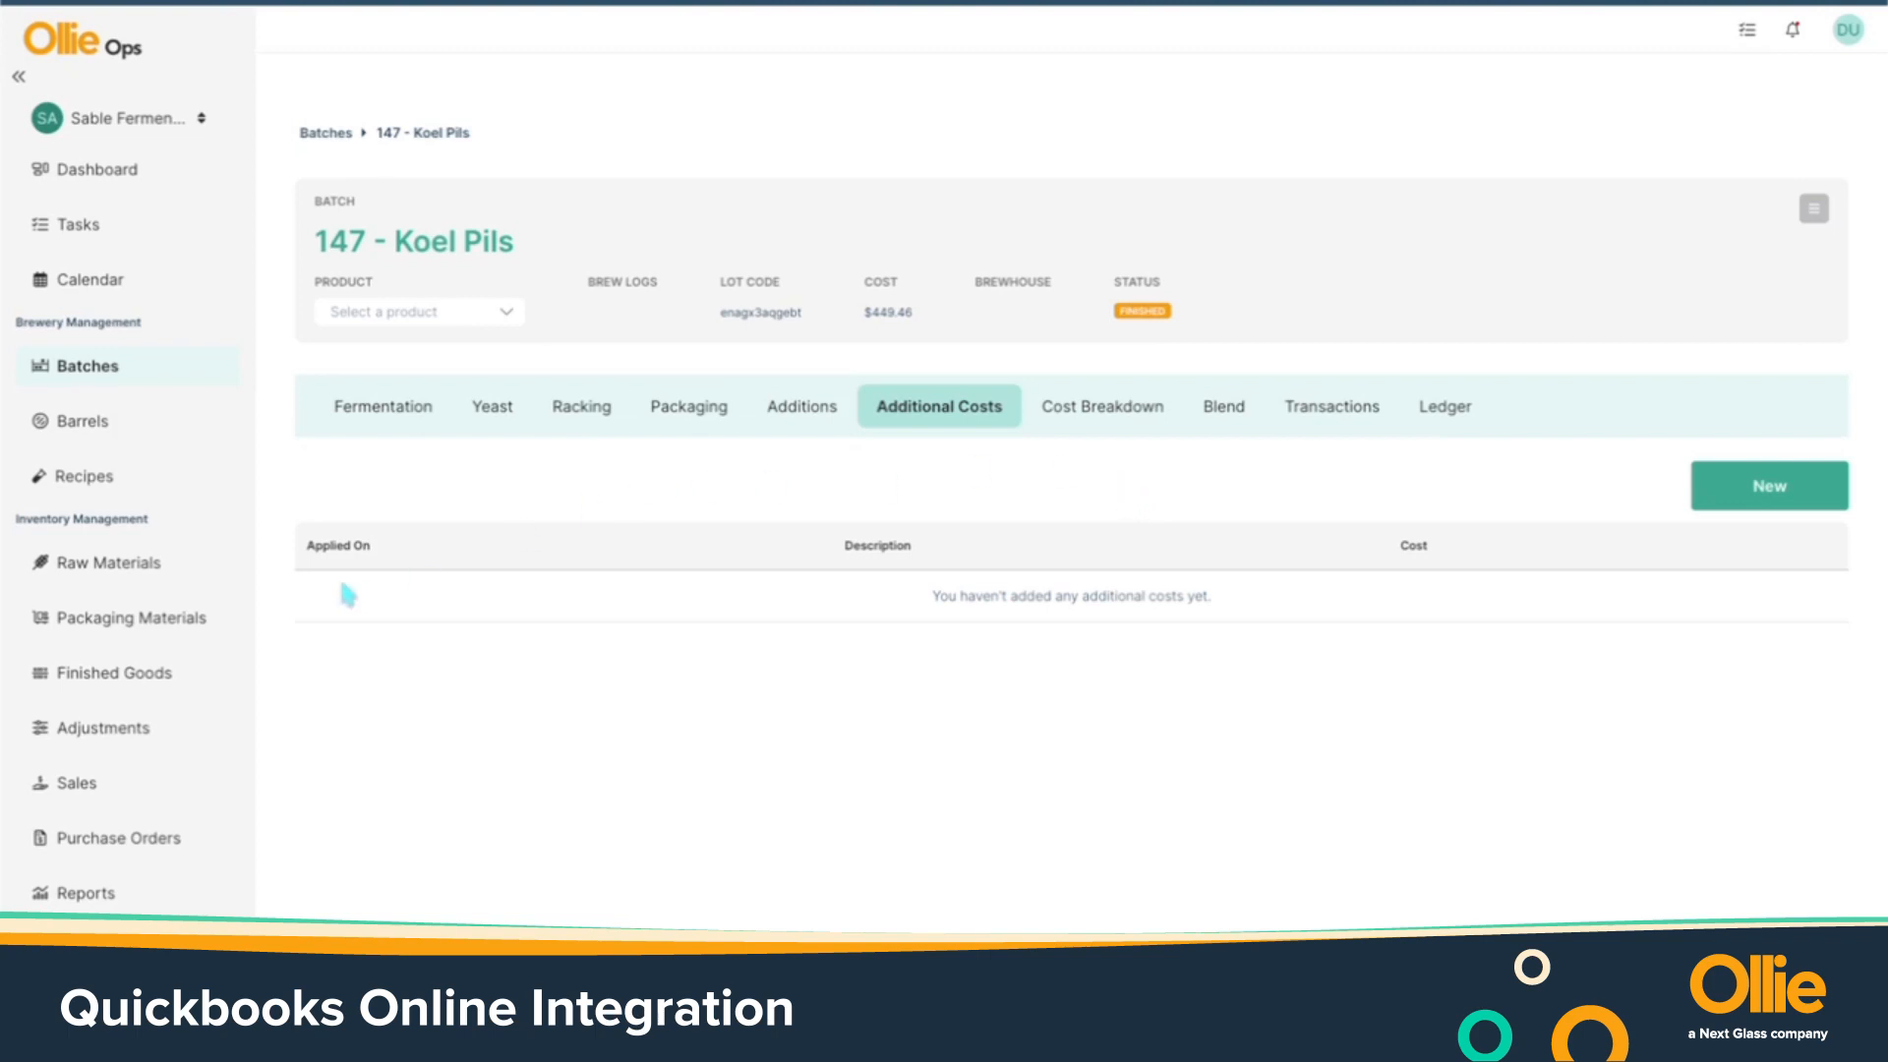
pyautogui.click(176, 688)
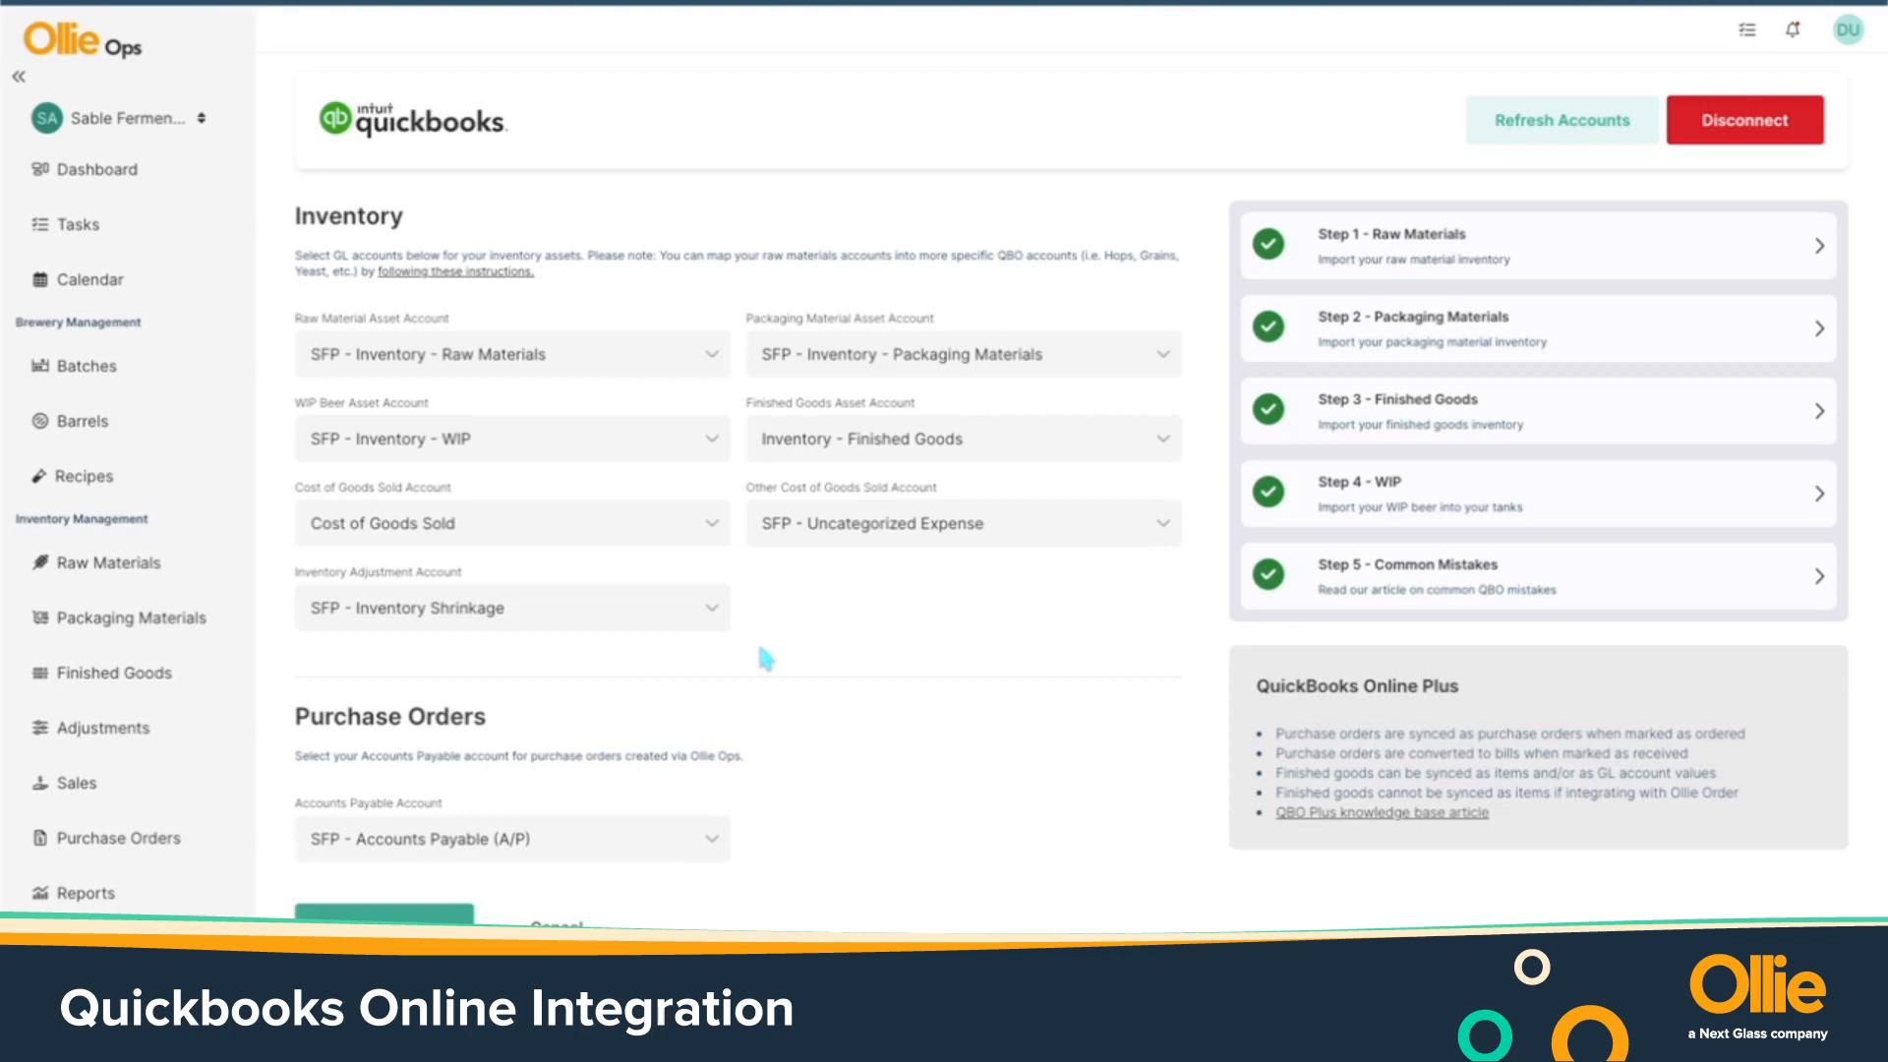
# Check the Accounts Payable mapping and save the QuickBooks settings
pyautogui.scroll(-2, 814, 683)
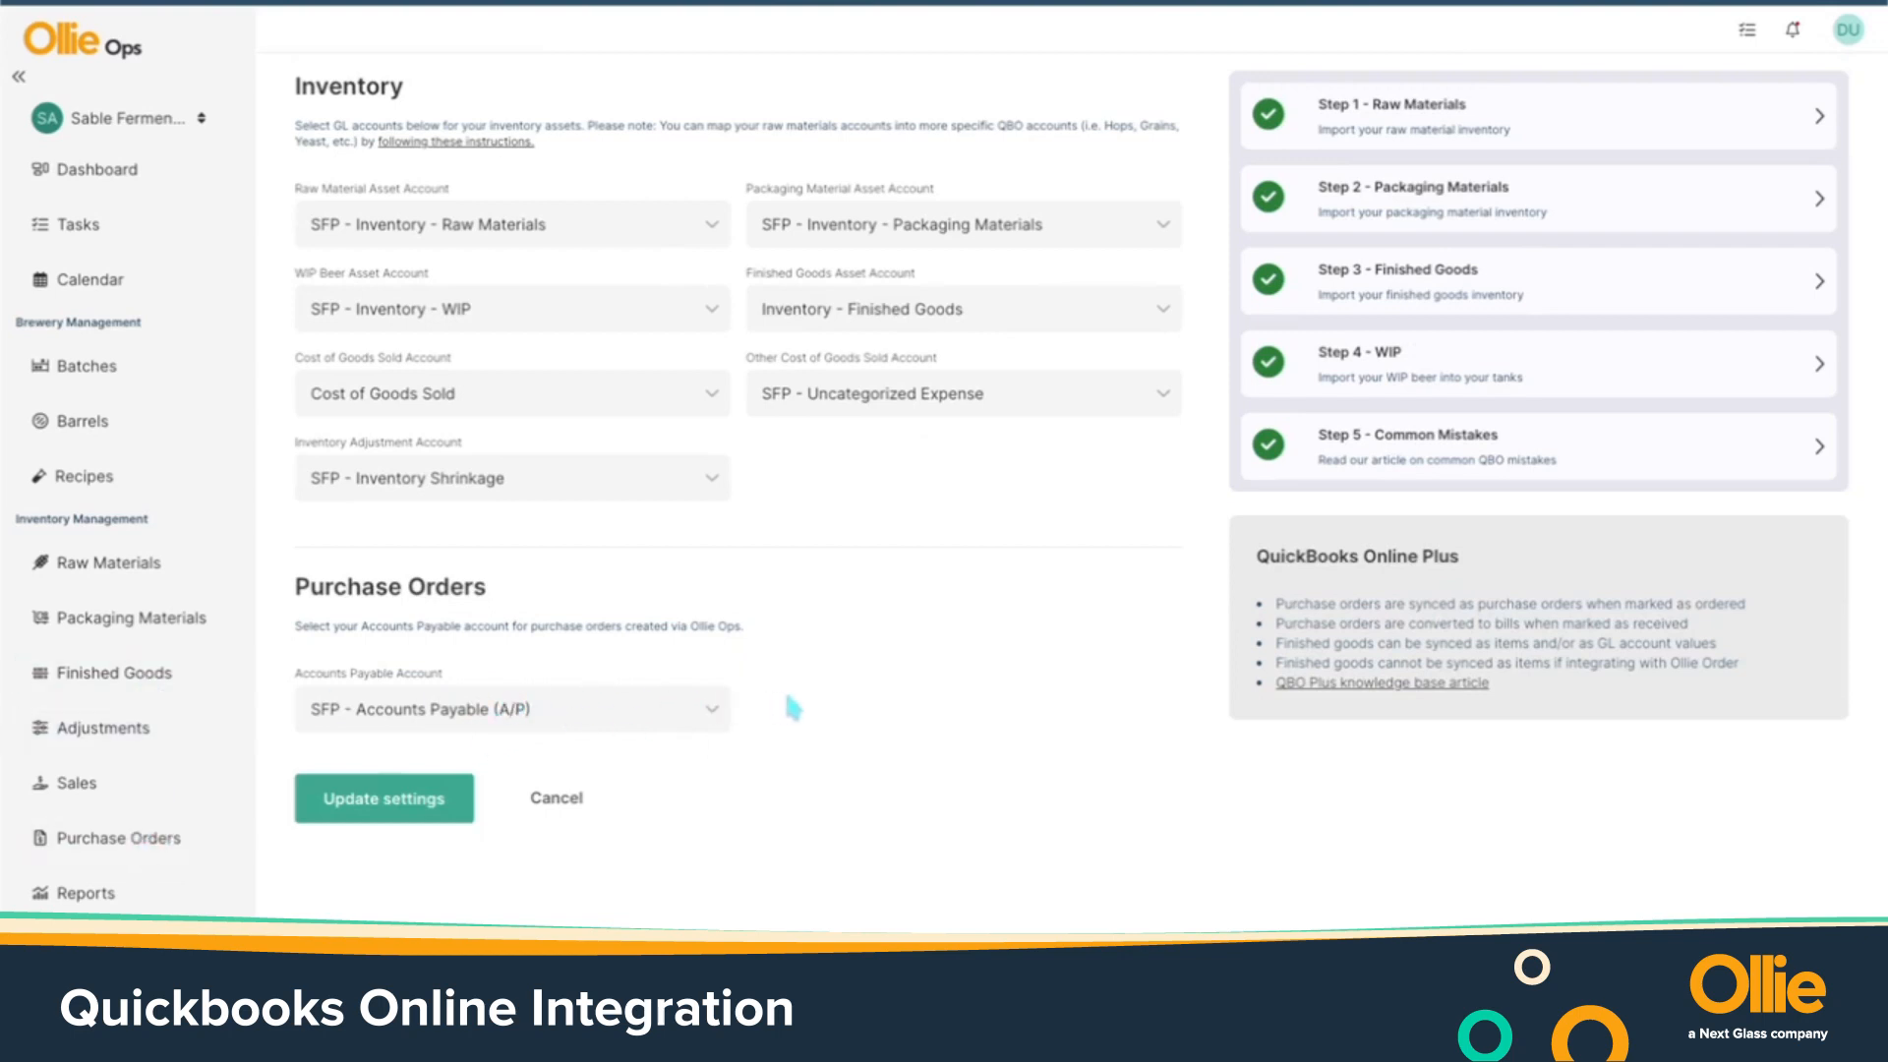
pyautogui.scroll(1, 792, 706)
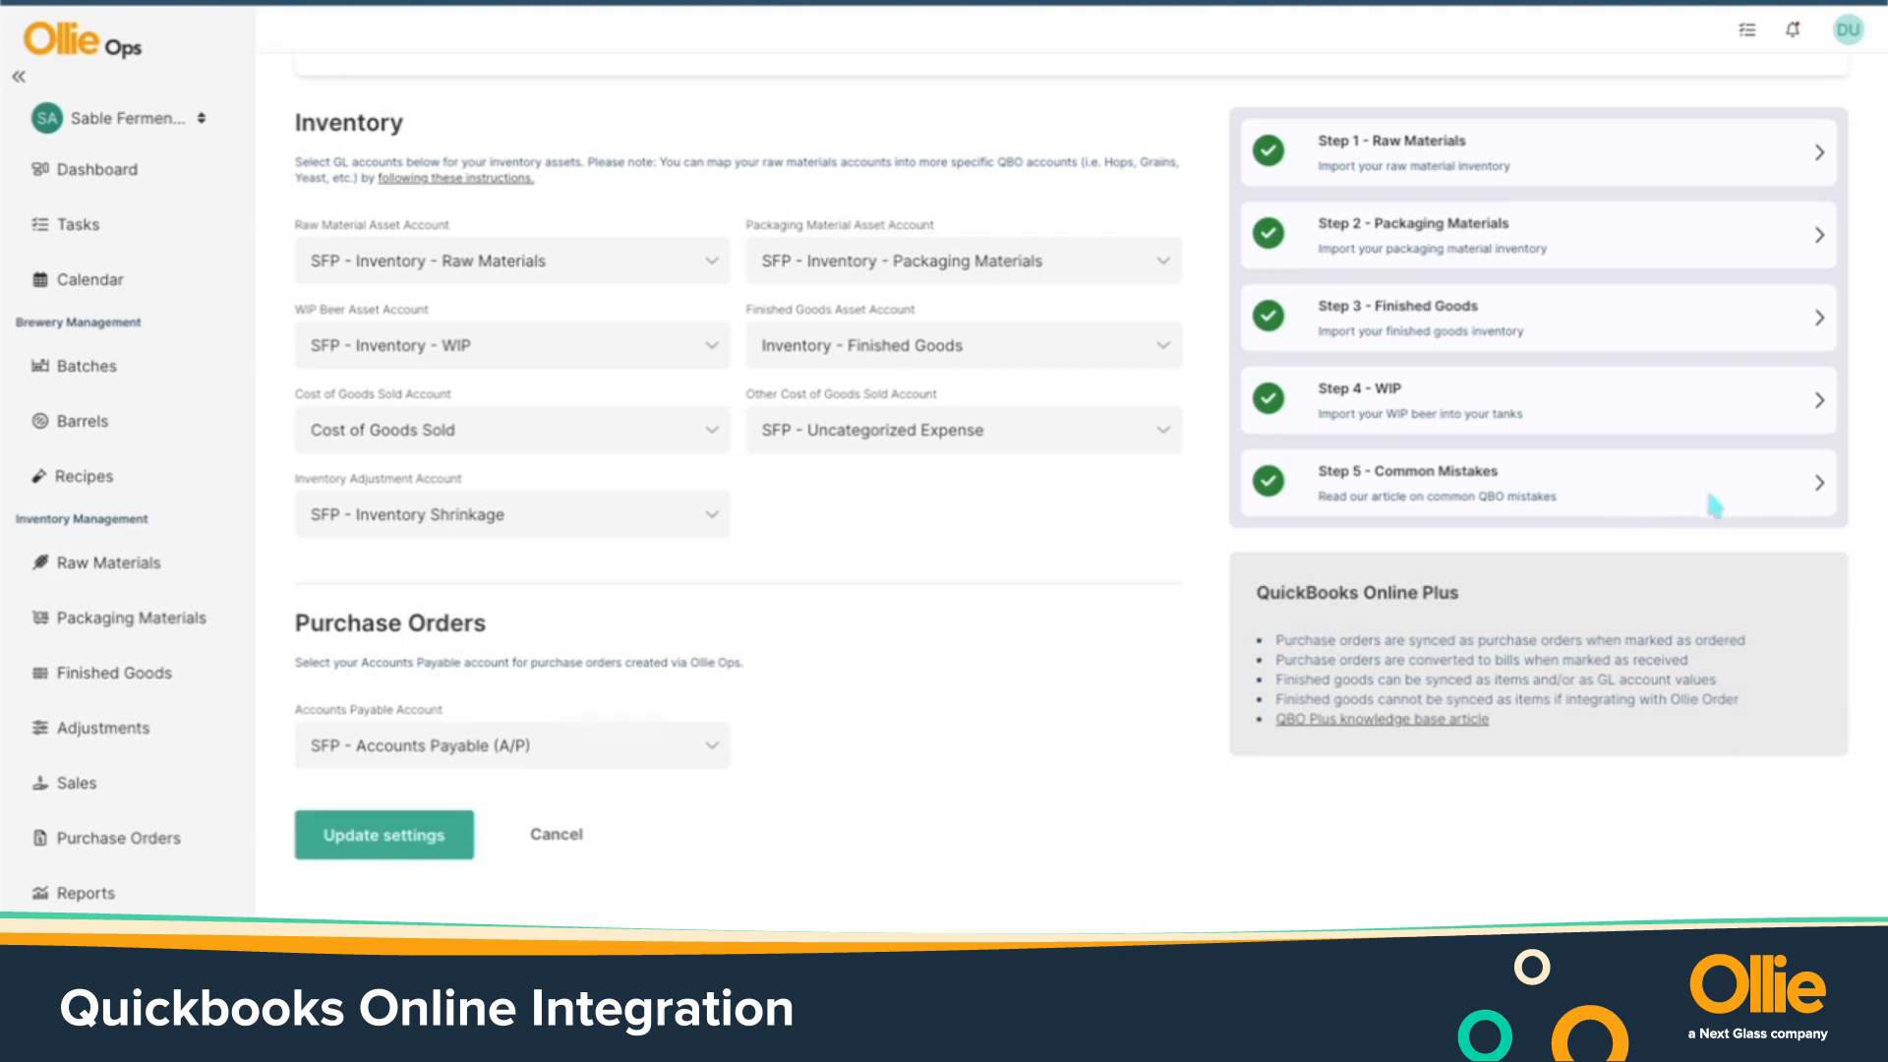
pyautogui.click(375, 835)
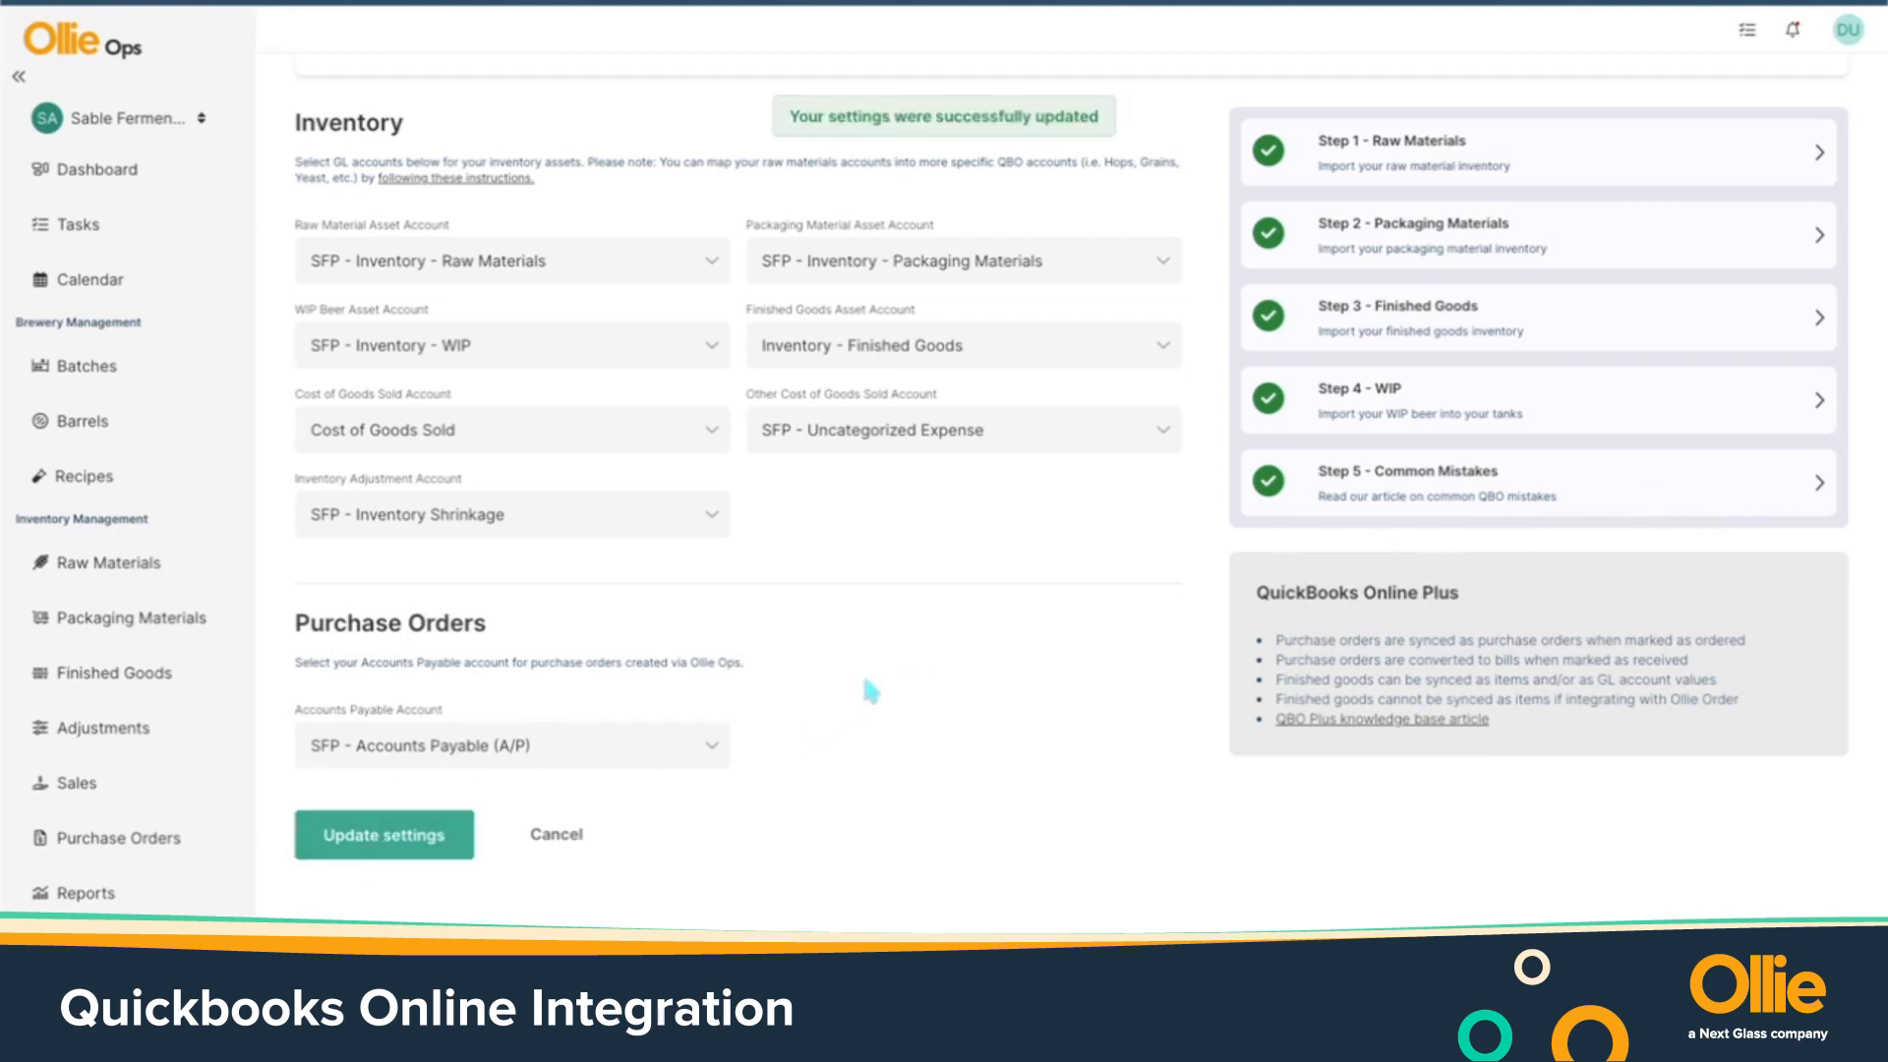
pyautogui.scroll(2, 865, 693)
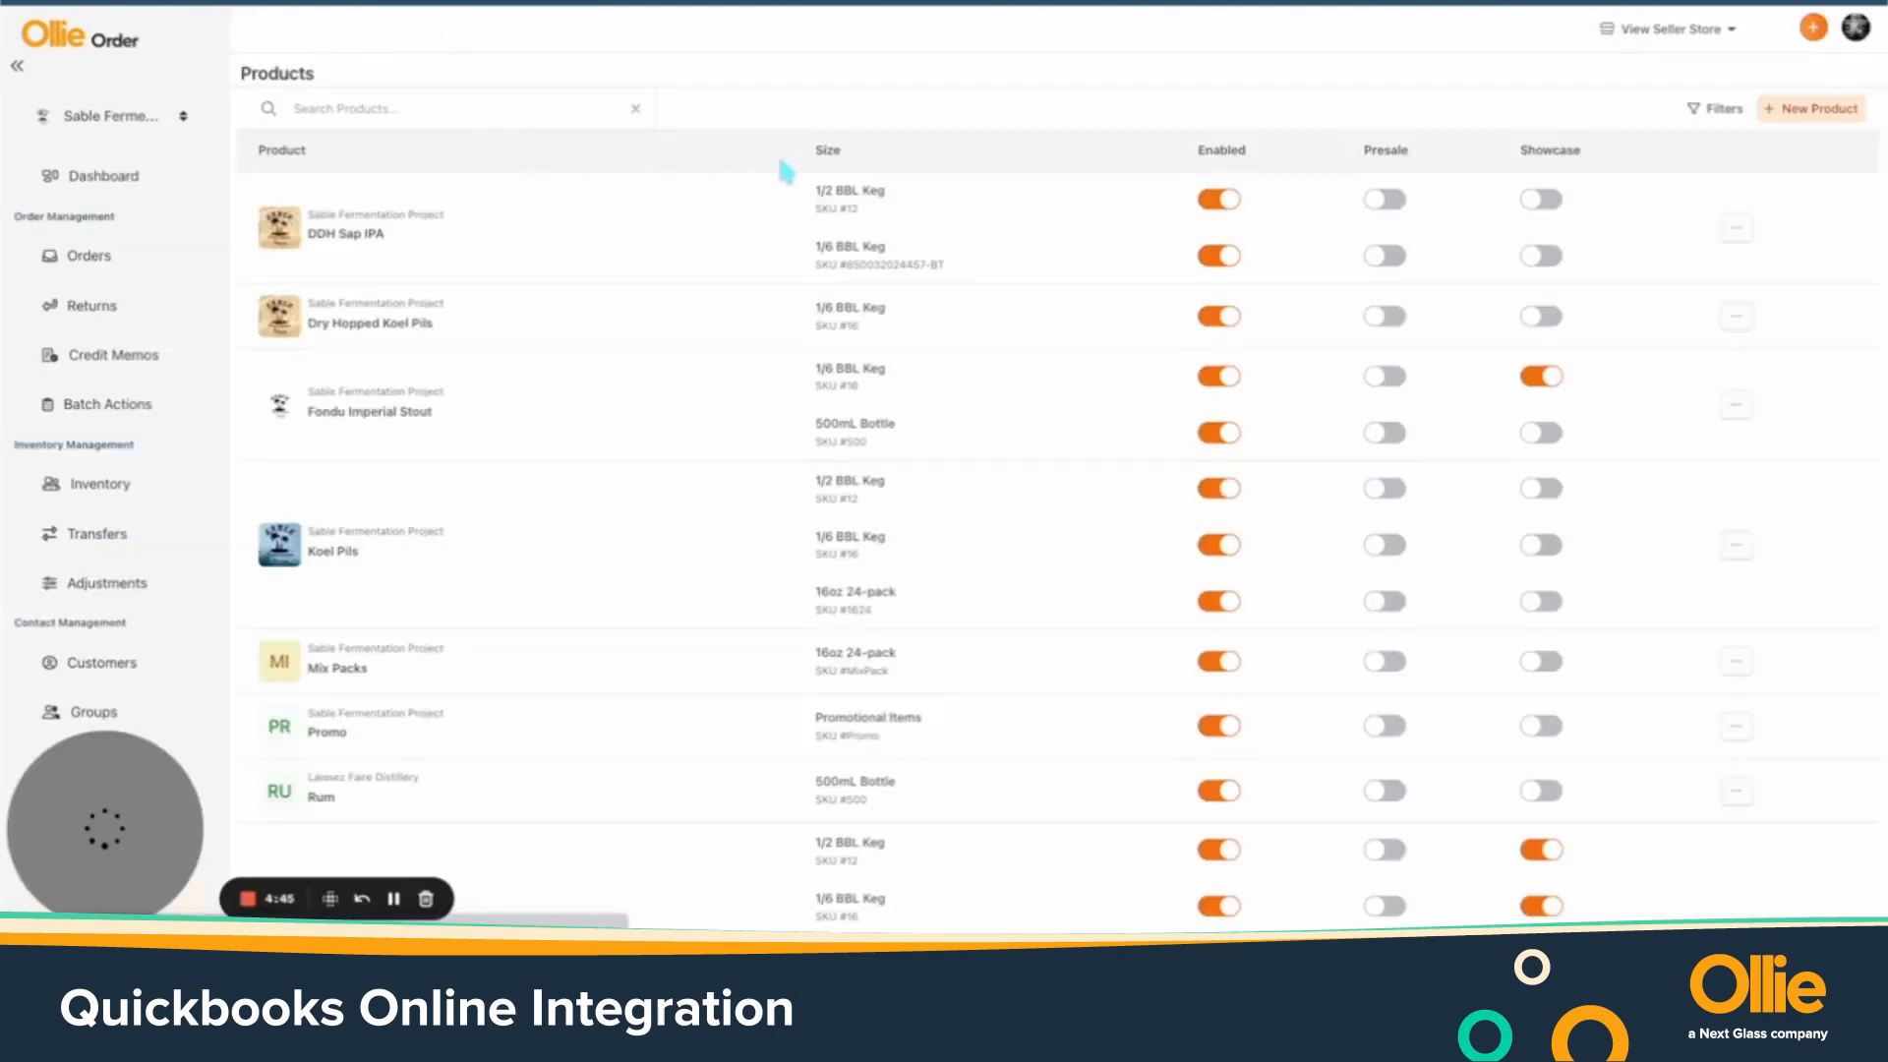
# In Ollie Order, open the QuickBooks Online integration settings for Sable Fermentation Project
pyautogui.click(1868, 28)
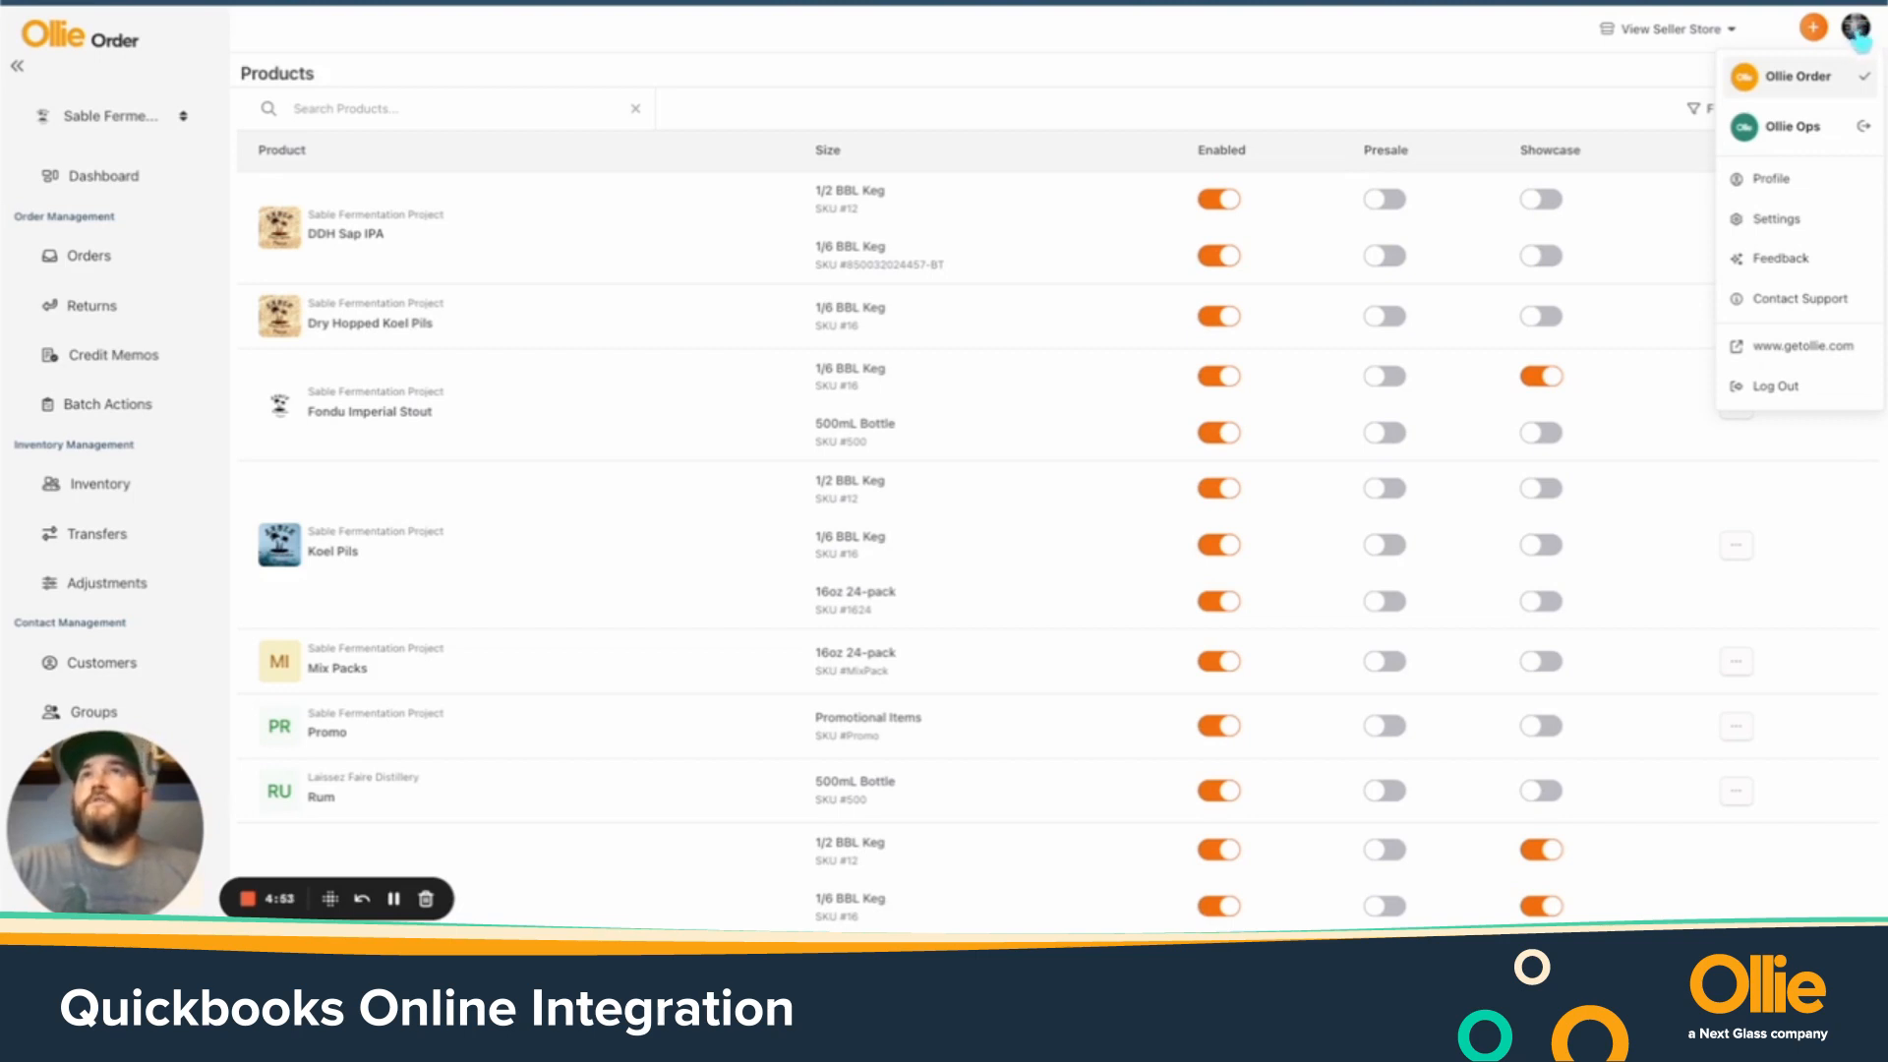
pyautogui.click(1782, 222)
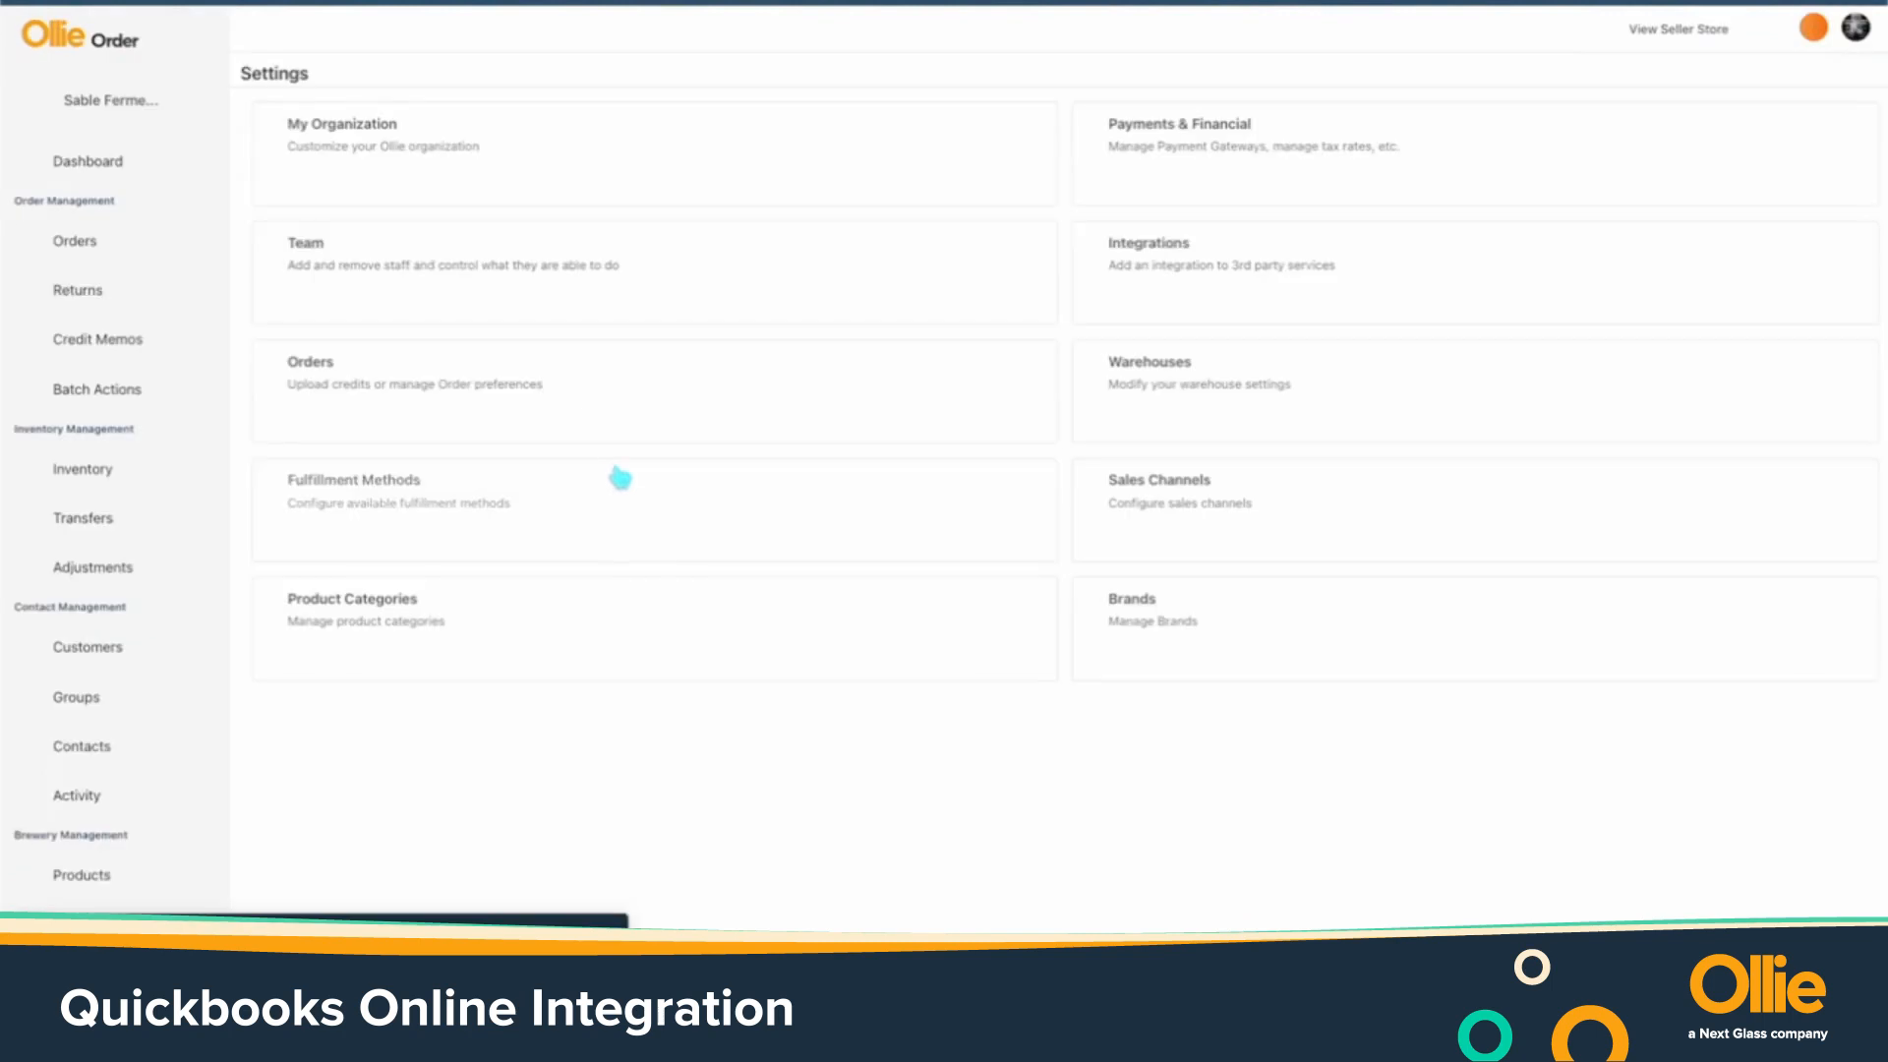
pyautogui.click(1234, 261)
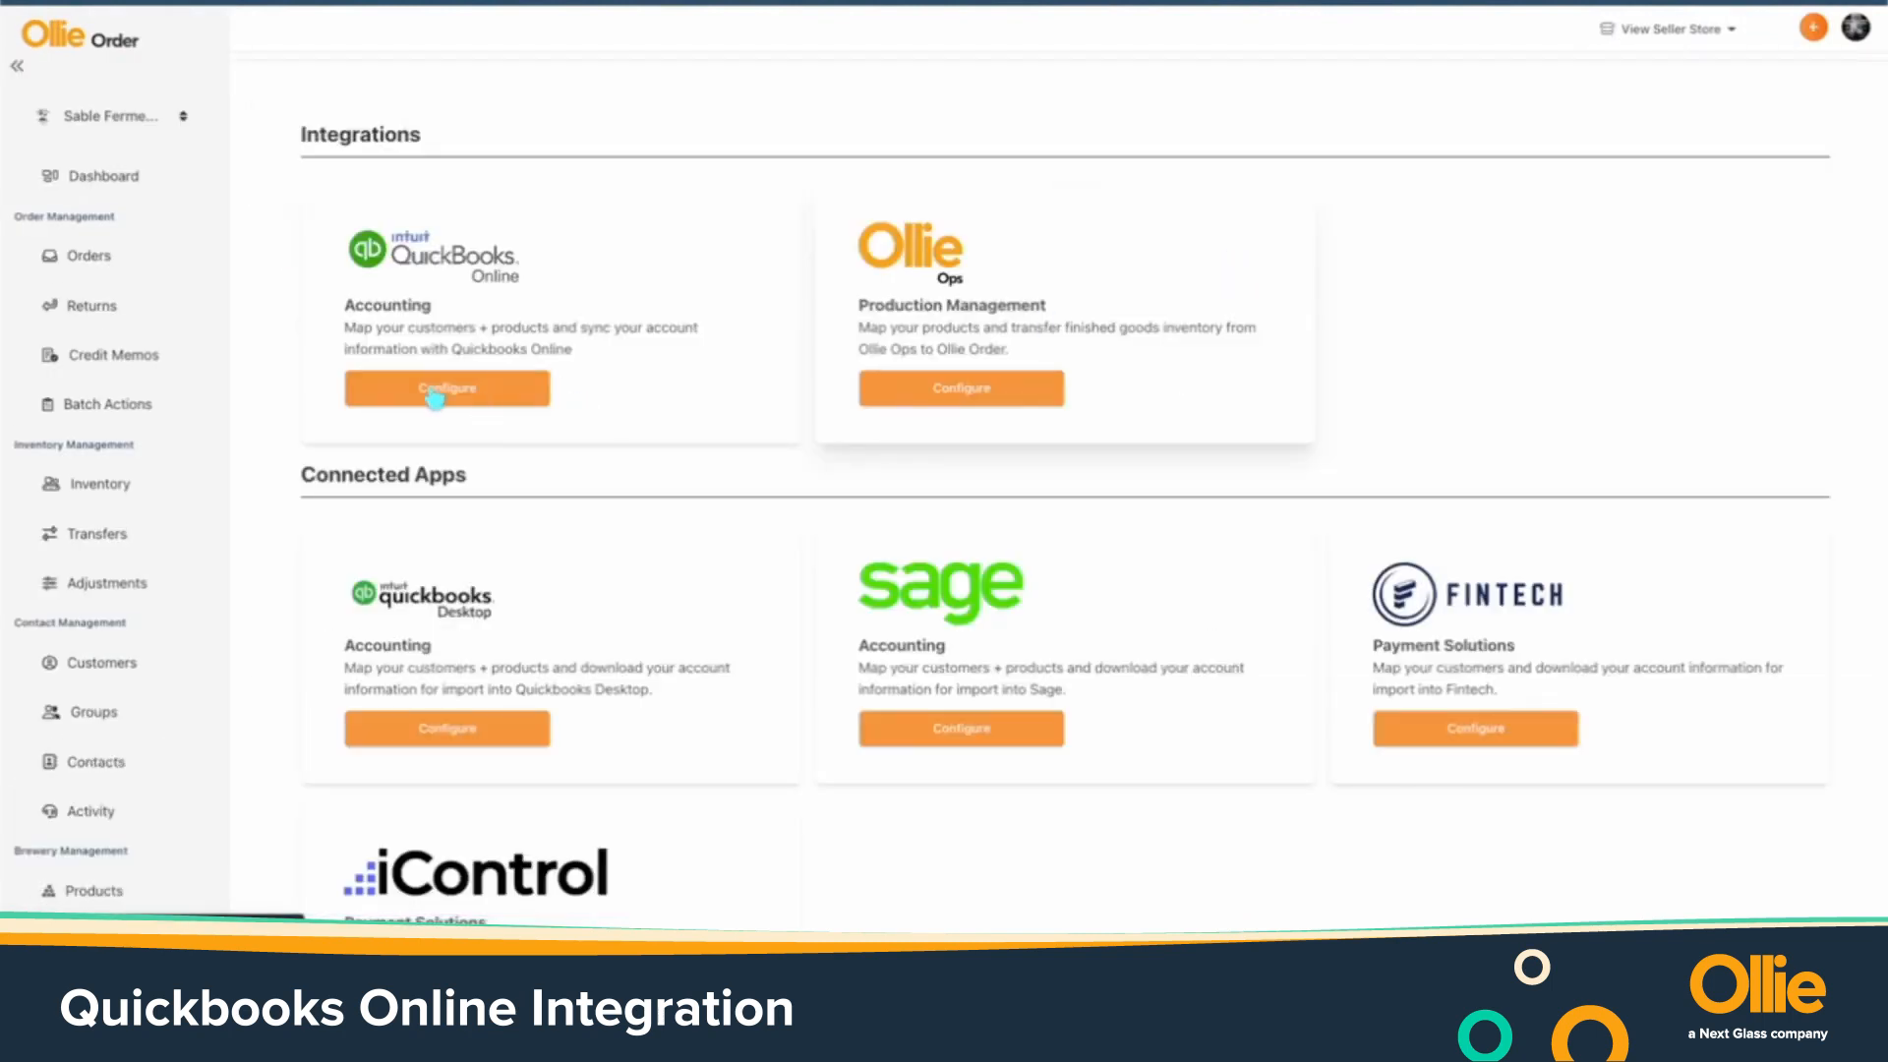
pyautogui.click(470, 394)
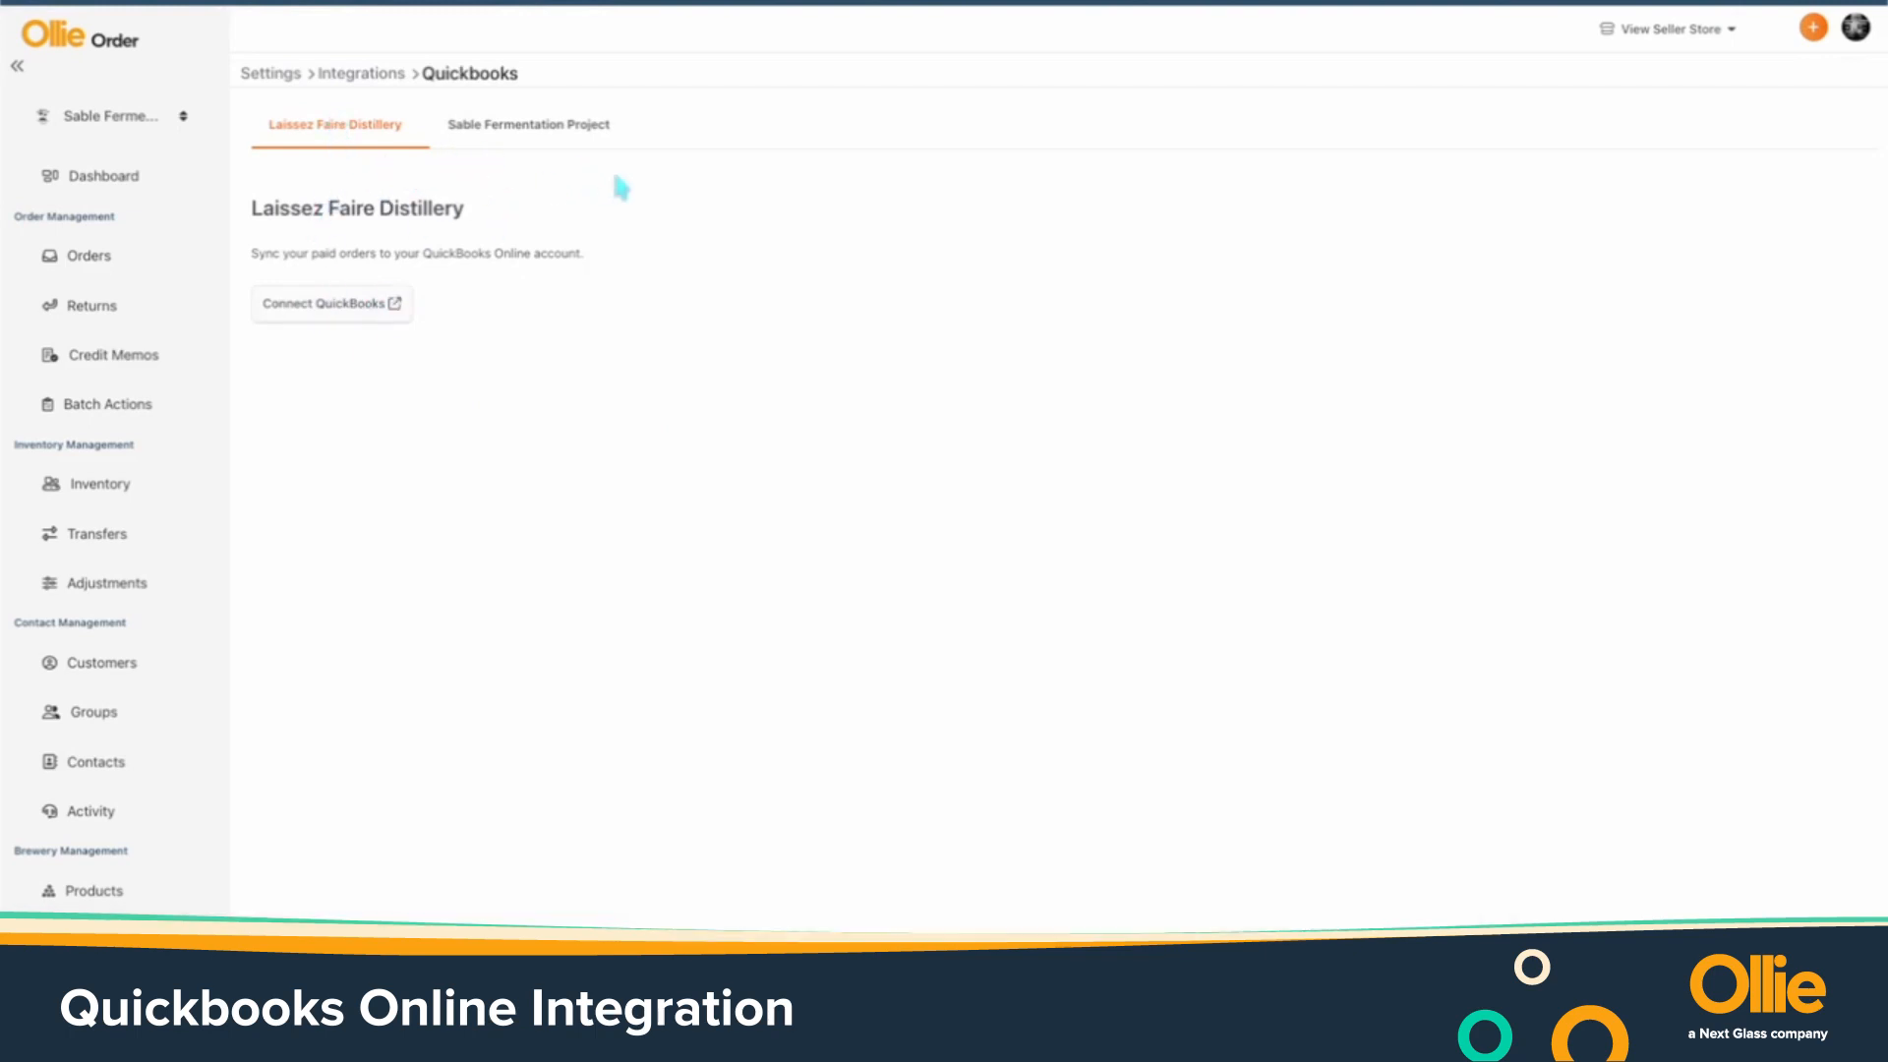
pyautogui.click(535, 137)
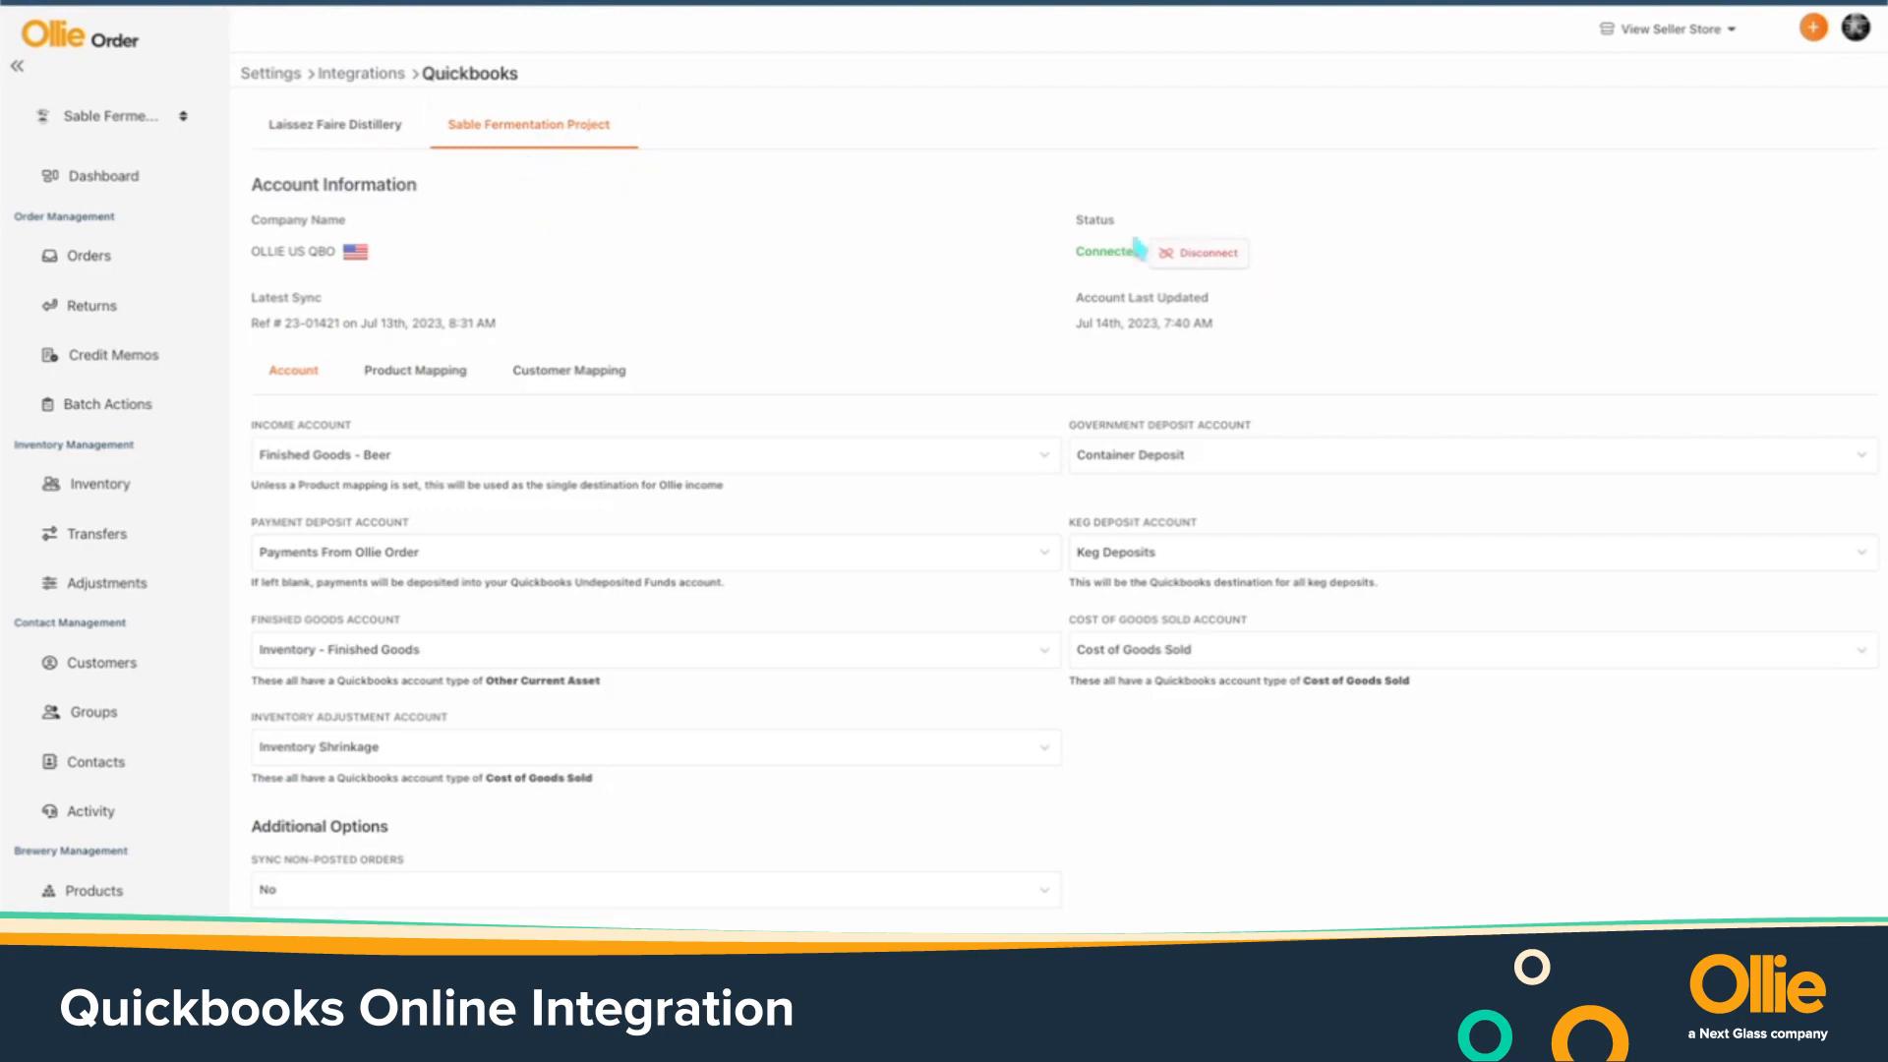
# View the available choices for the Income Account mapping without changing the selection
pyautogui.scroll(-1, 702, 334)
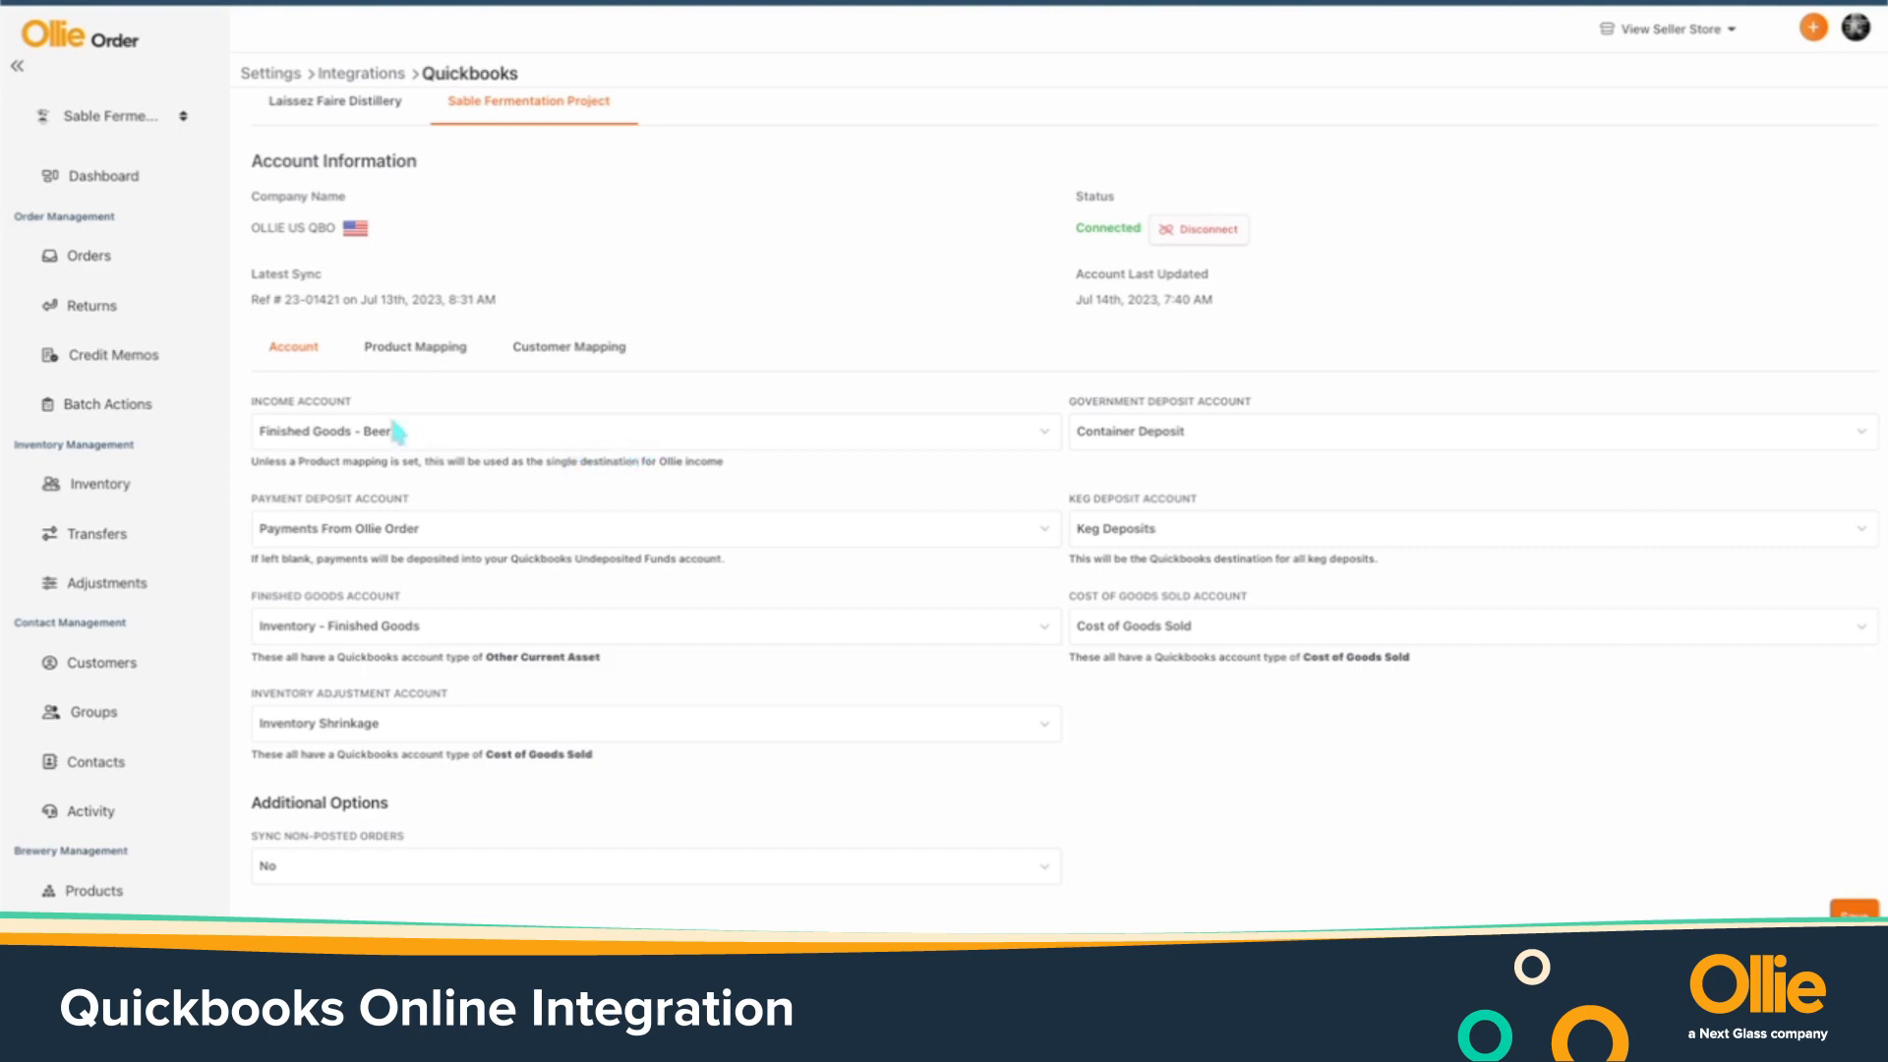
pyautogui.click(540, 434)
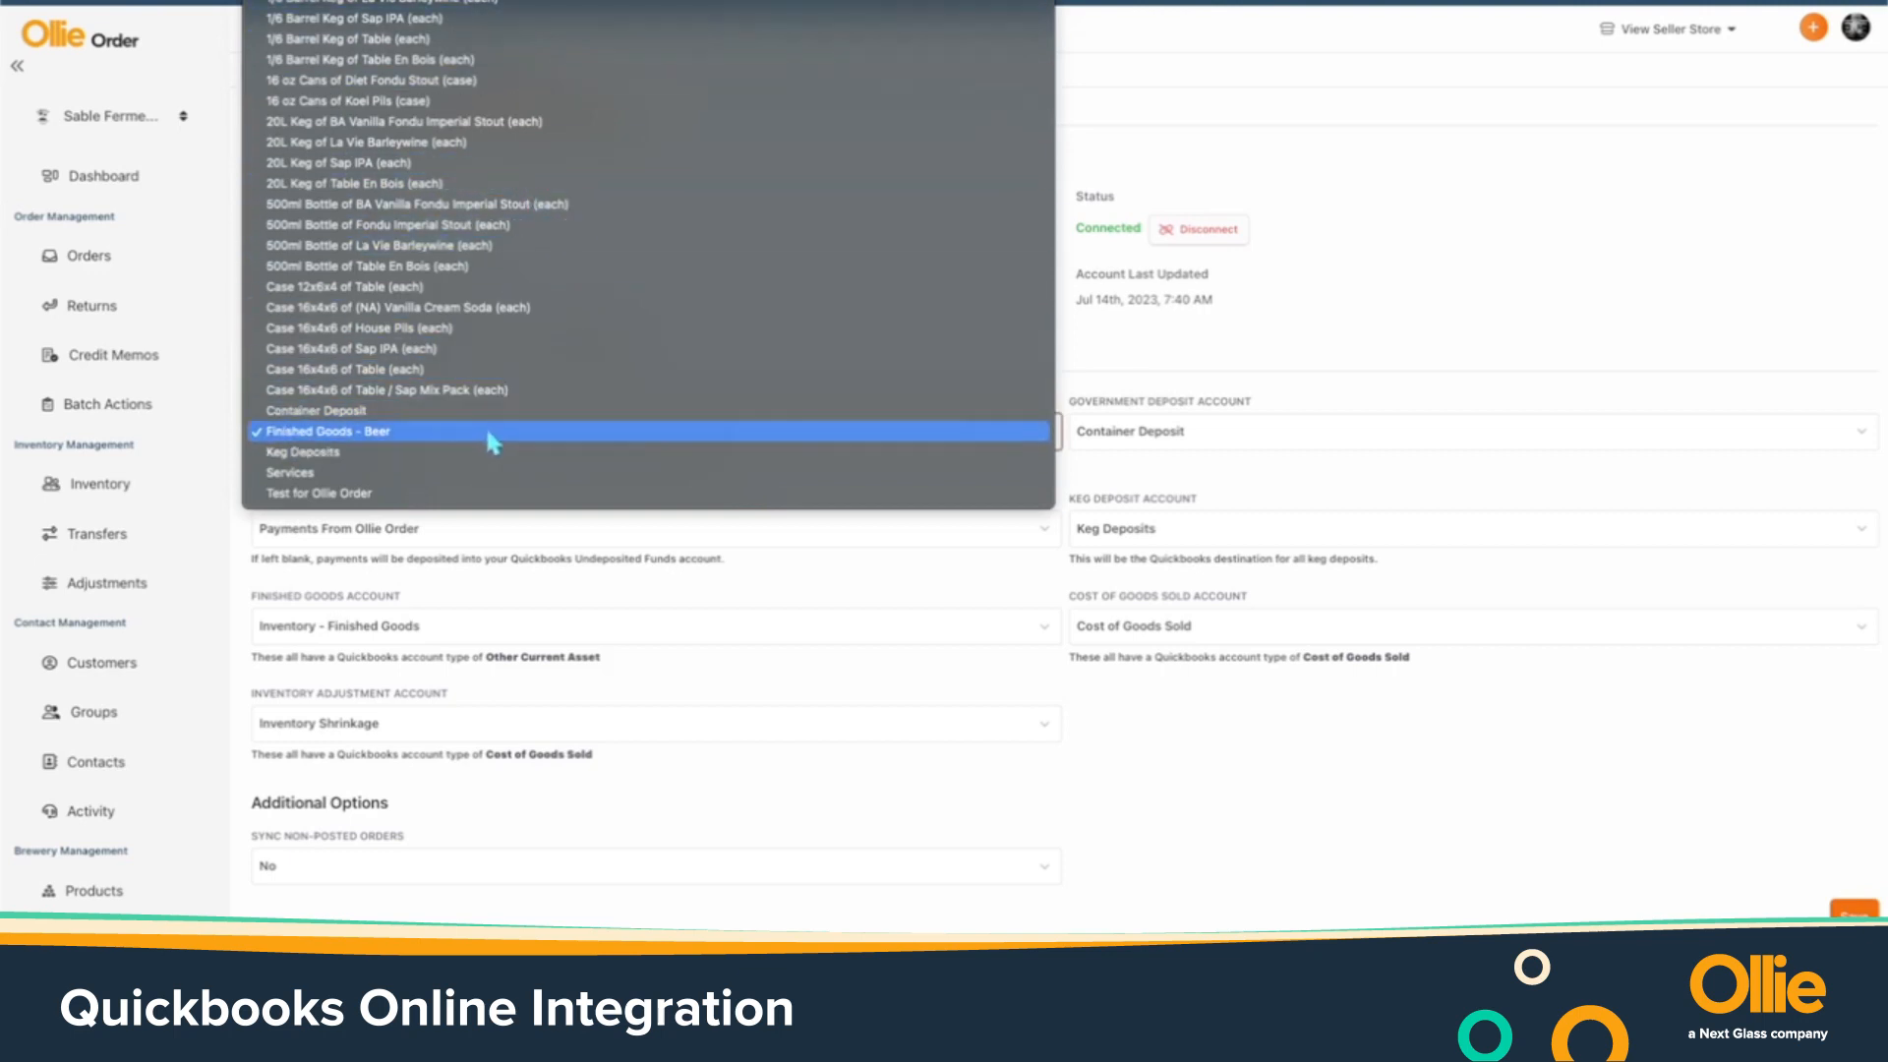
pyautogui.click(1170, 369)
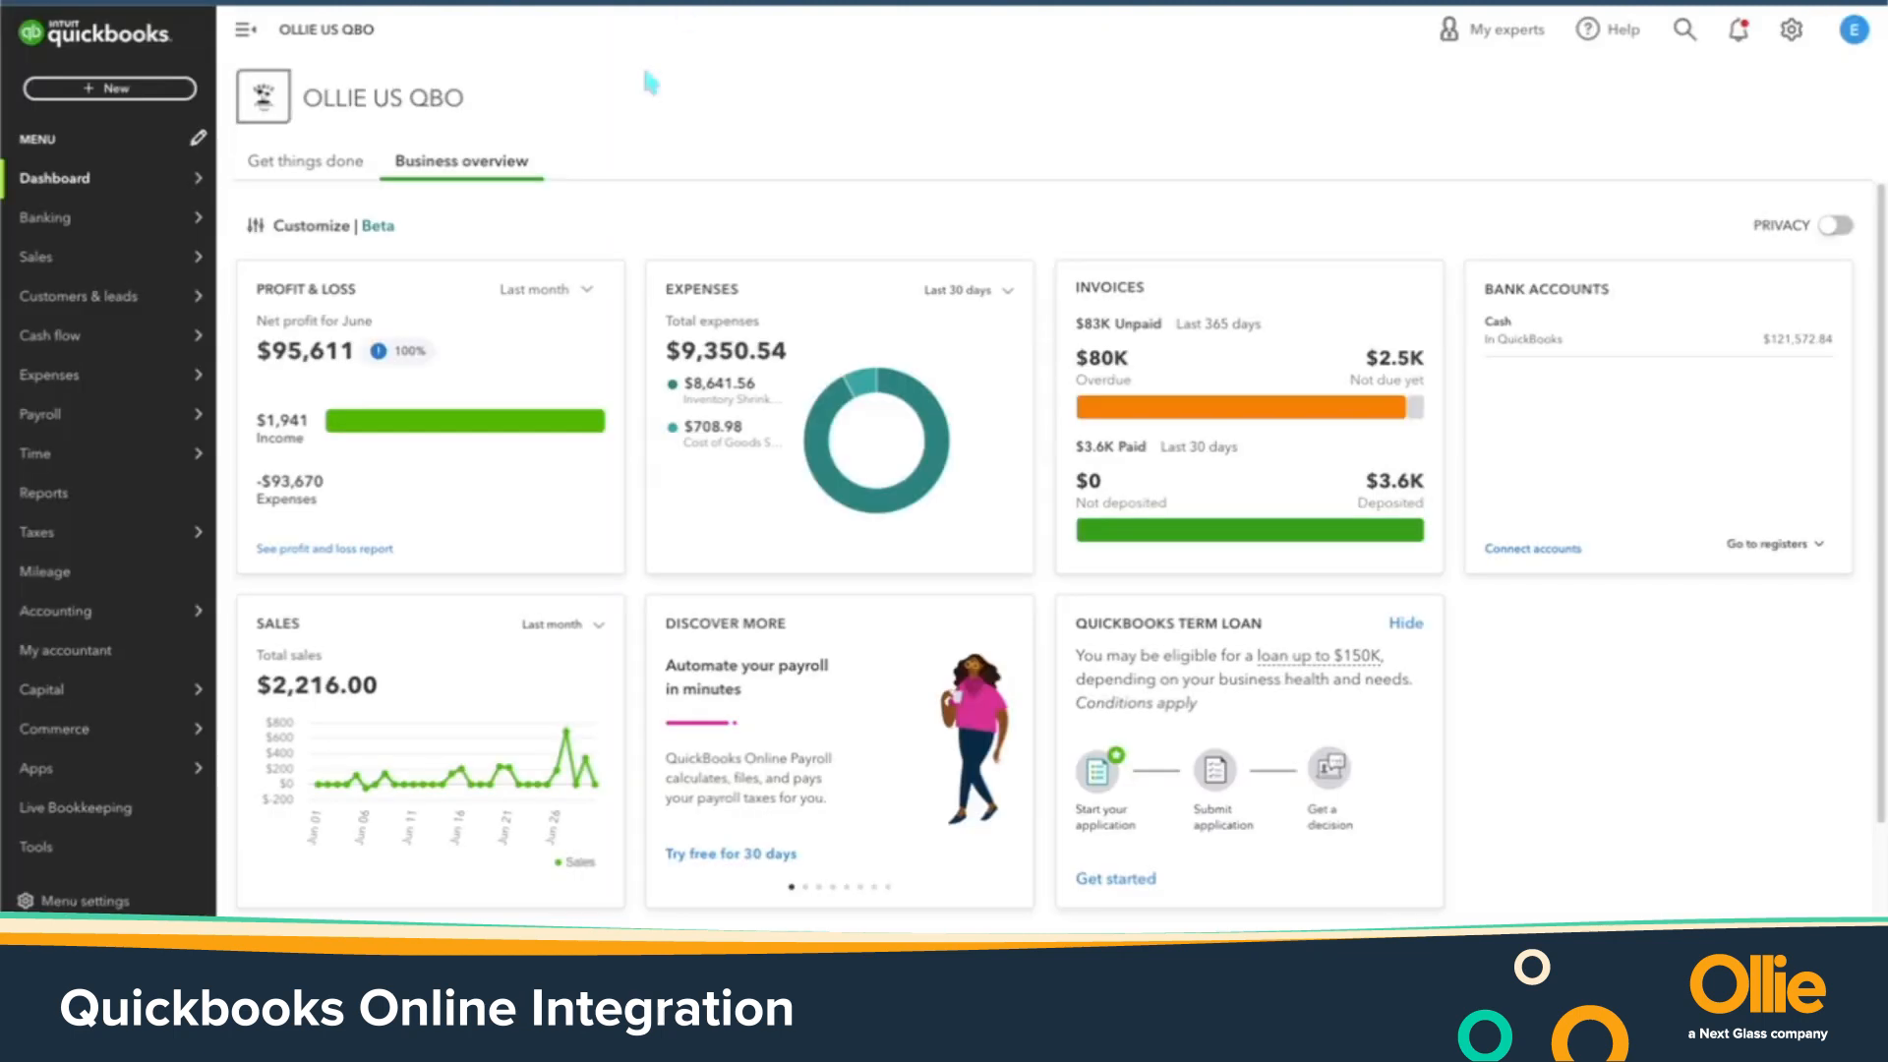
# In QuickBooks Online, find the Finished Goods - Beer service under Products and Services and inspect its product information
pyautogui.moveTo(73, 259)
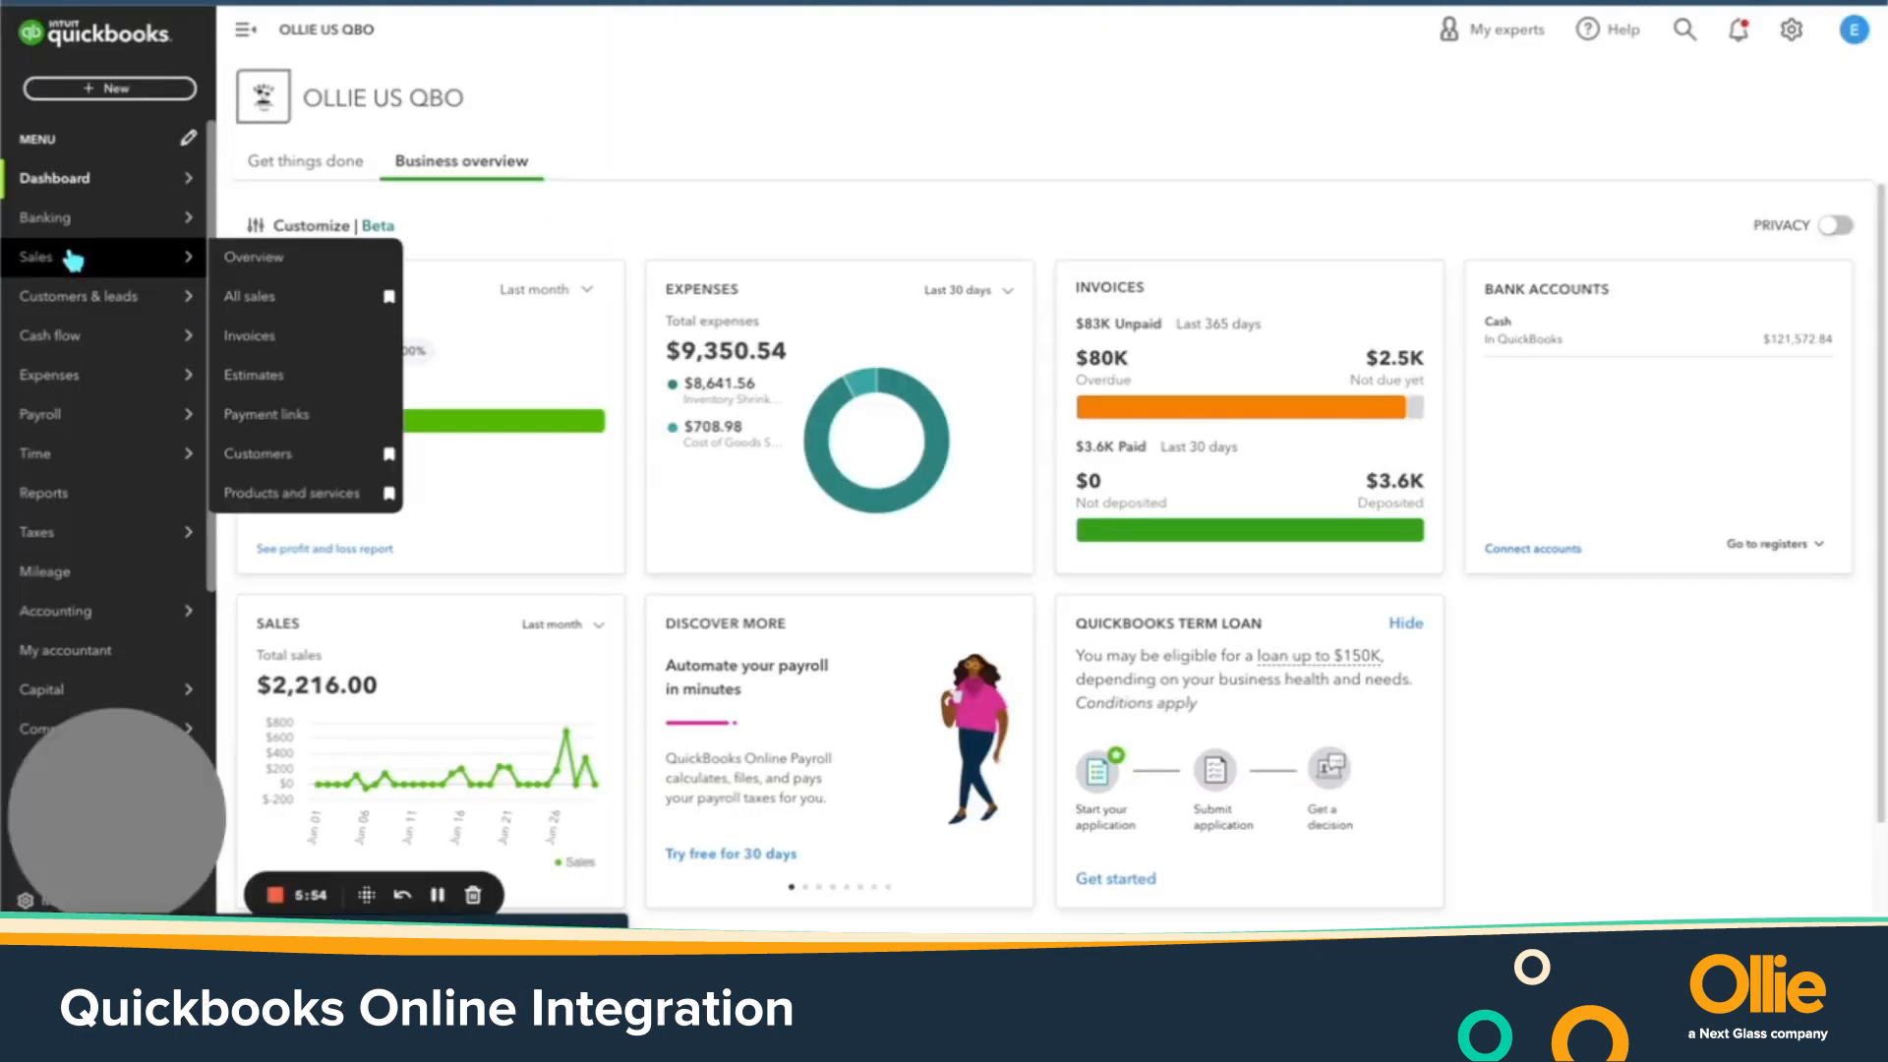
pyautogui.click(328, 498)
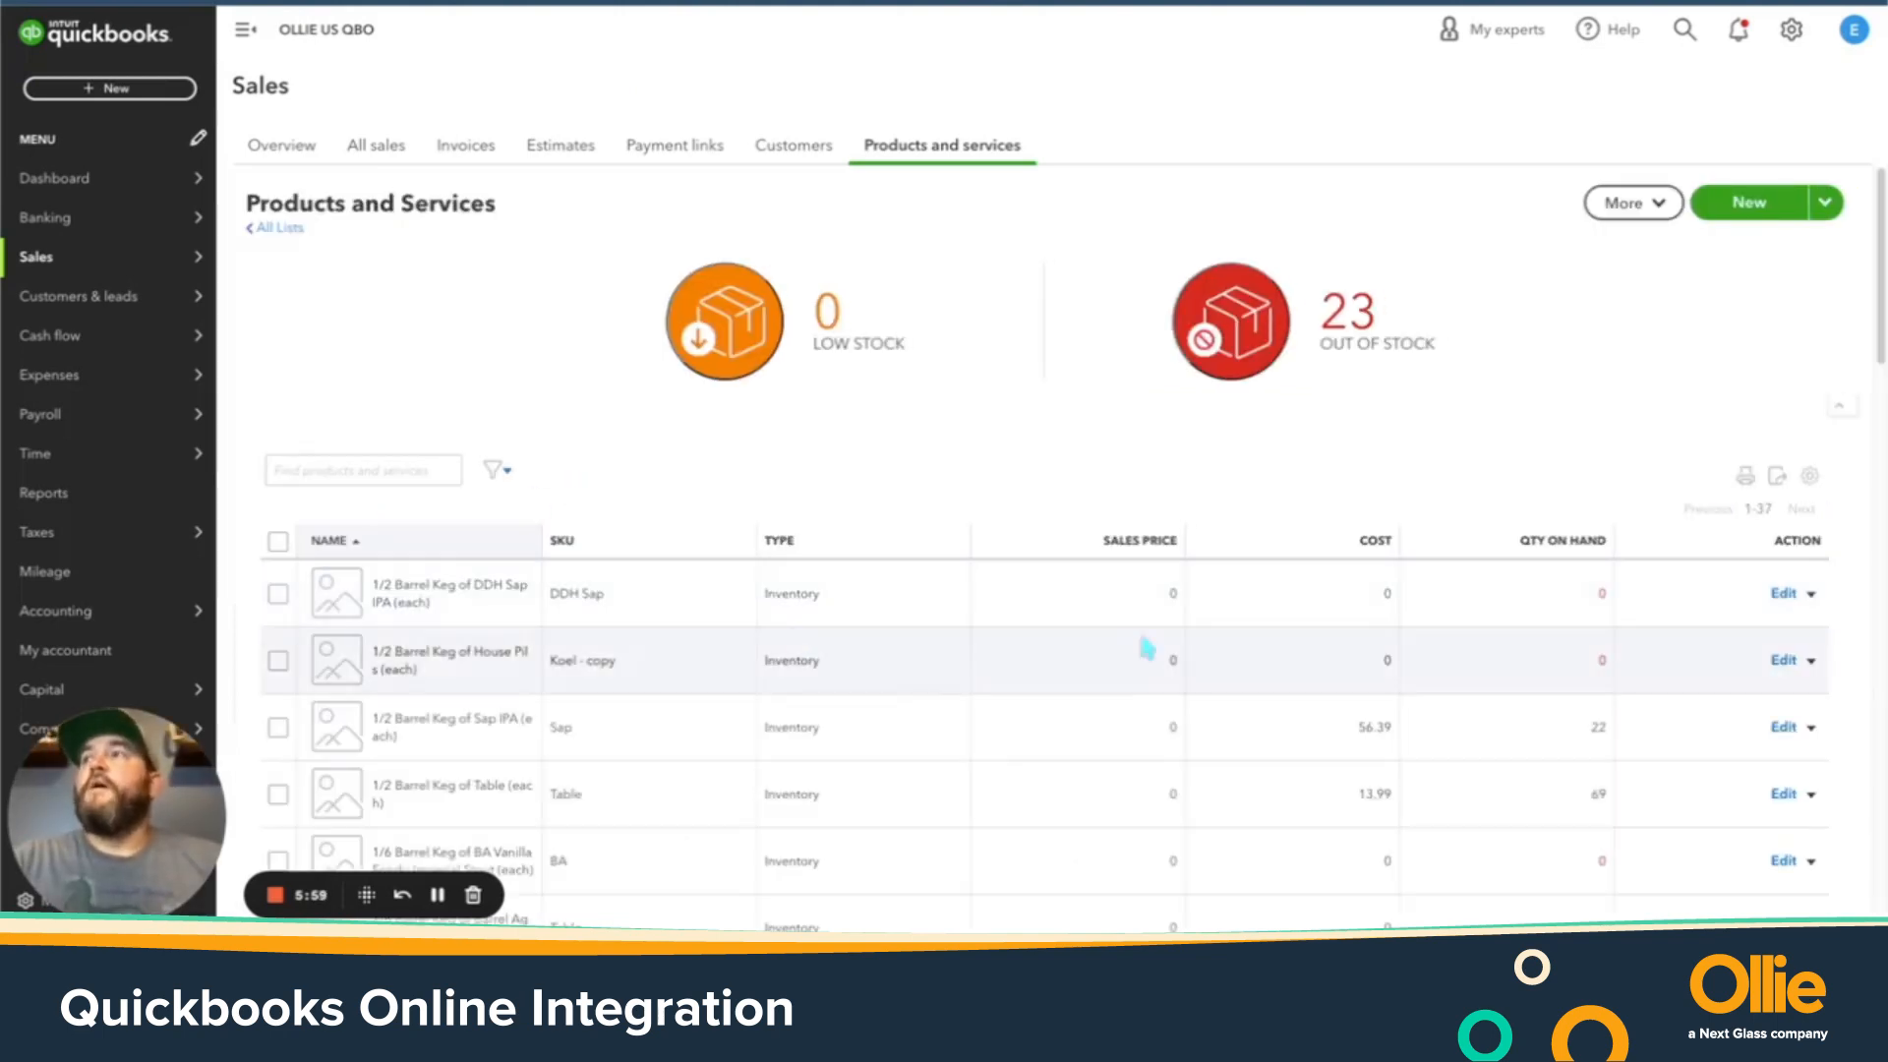
pyautogui.scroll(-20, 947, 626)
pyautogui.scroll(2, 652, 590)
pyautogui.scroll(-2, 893, 683)
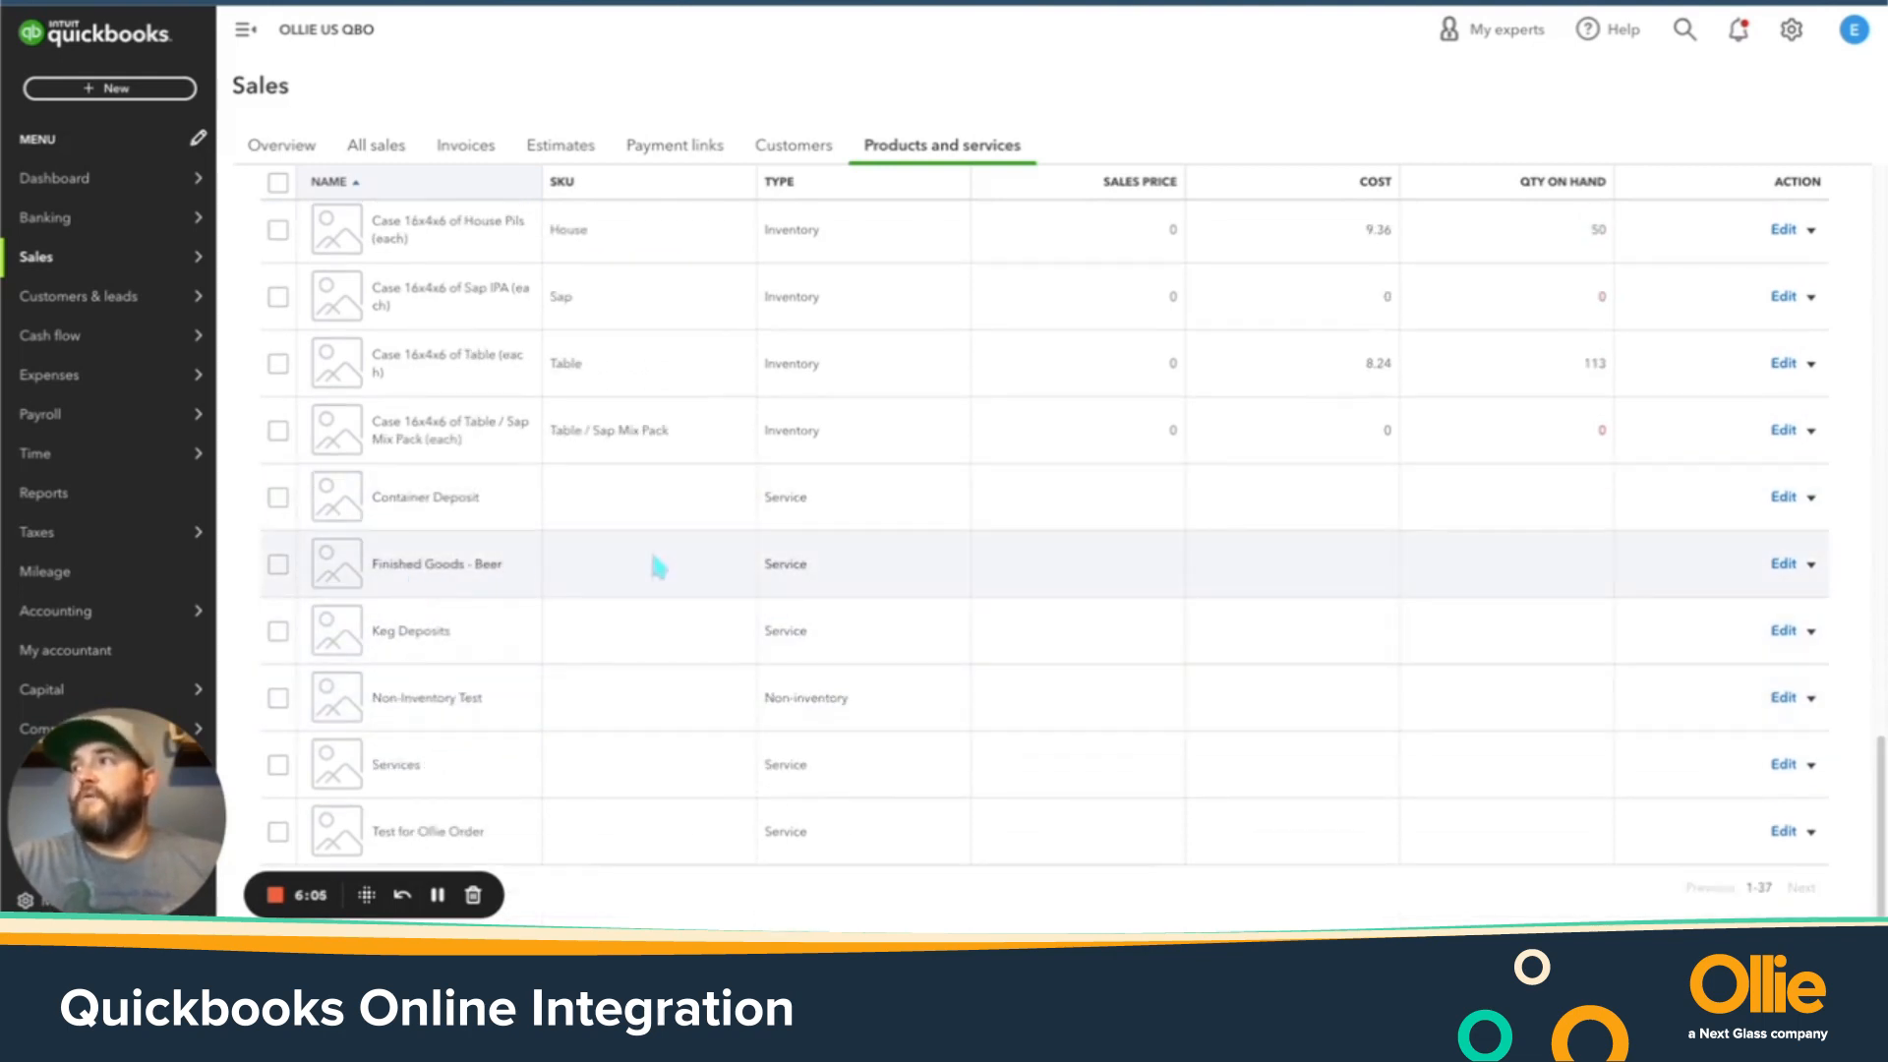
pyautogui.click(1812, 566)
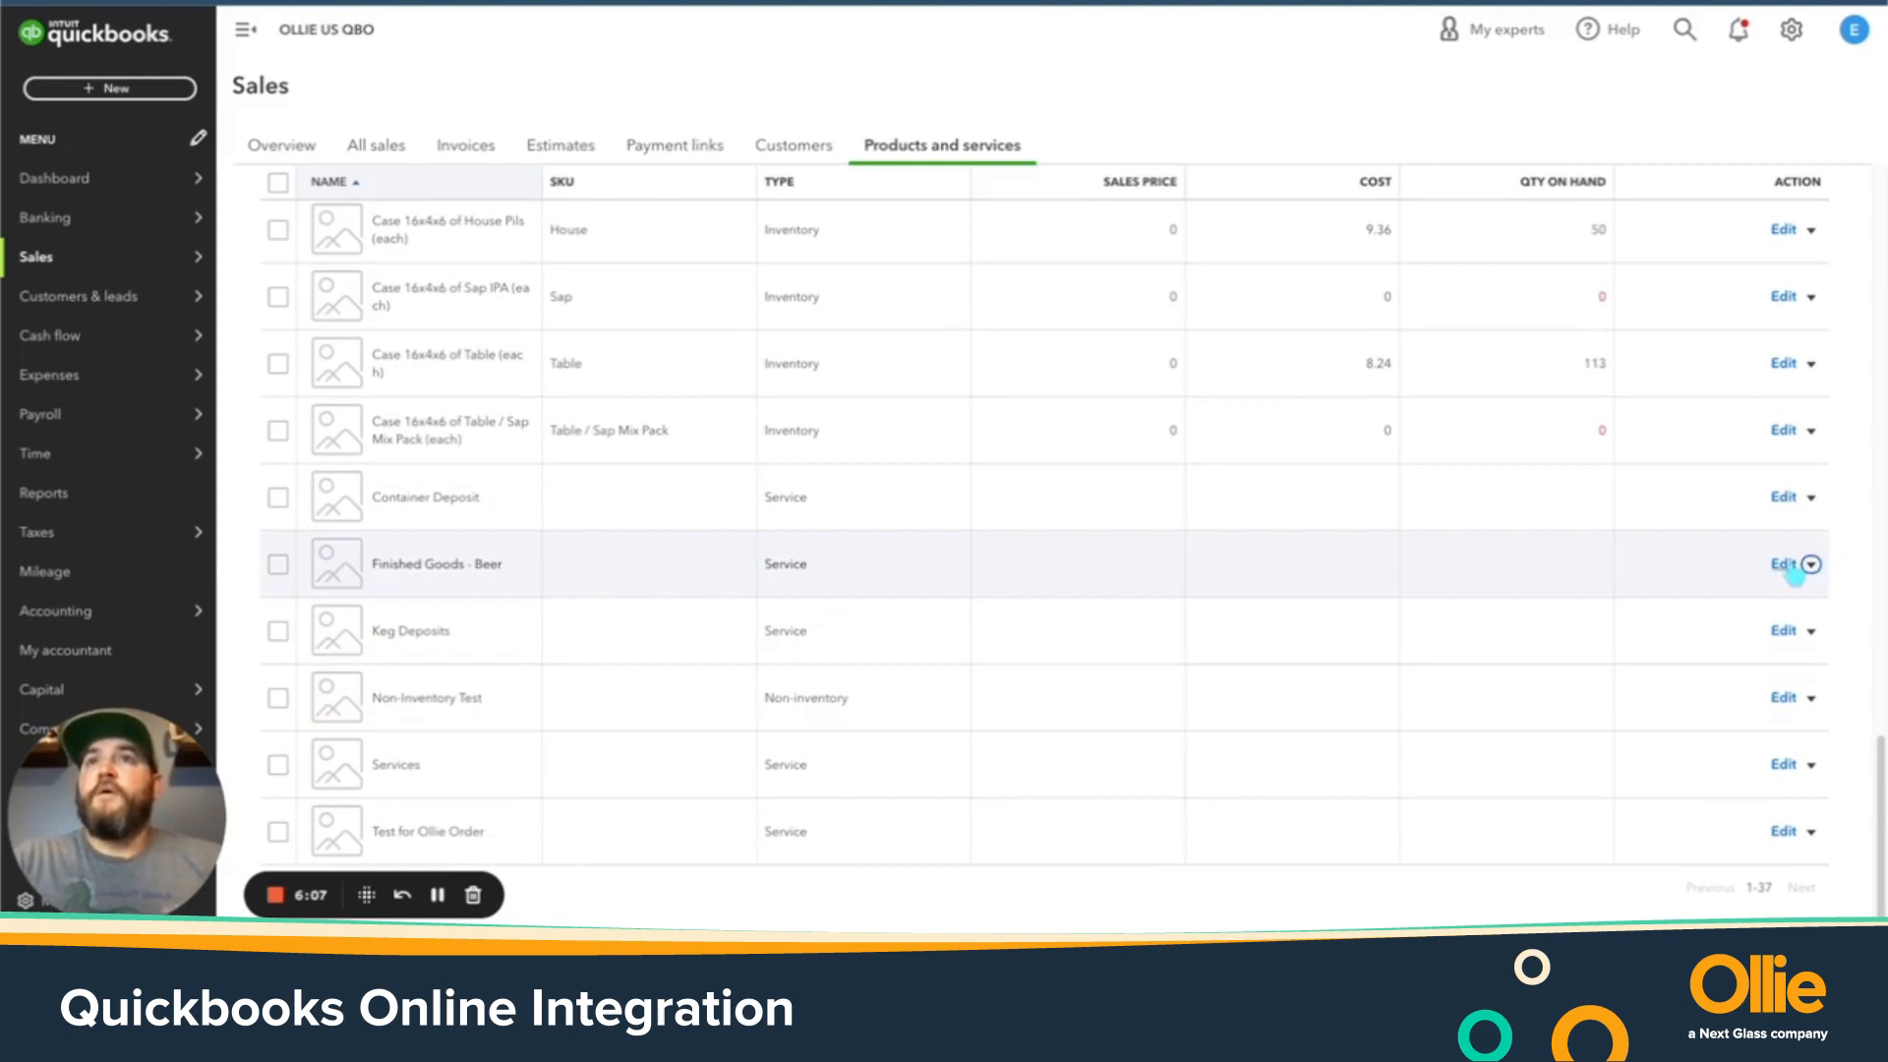
pyautogui.click(1785, 566)
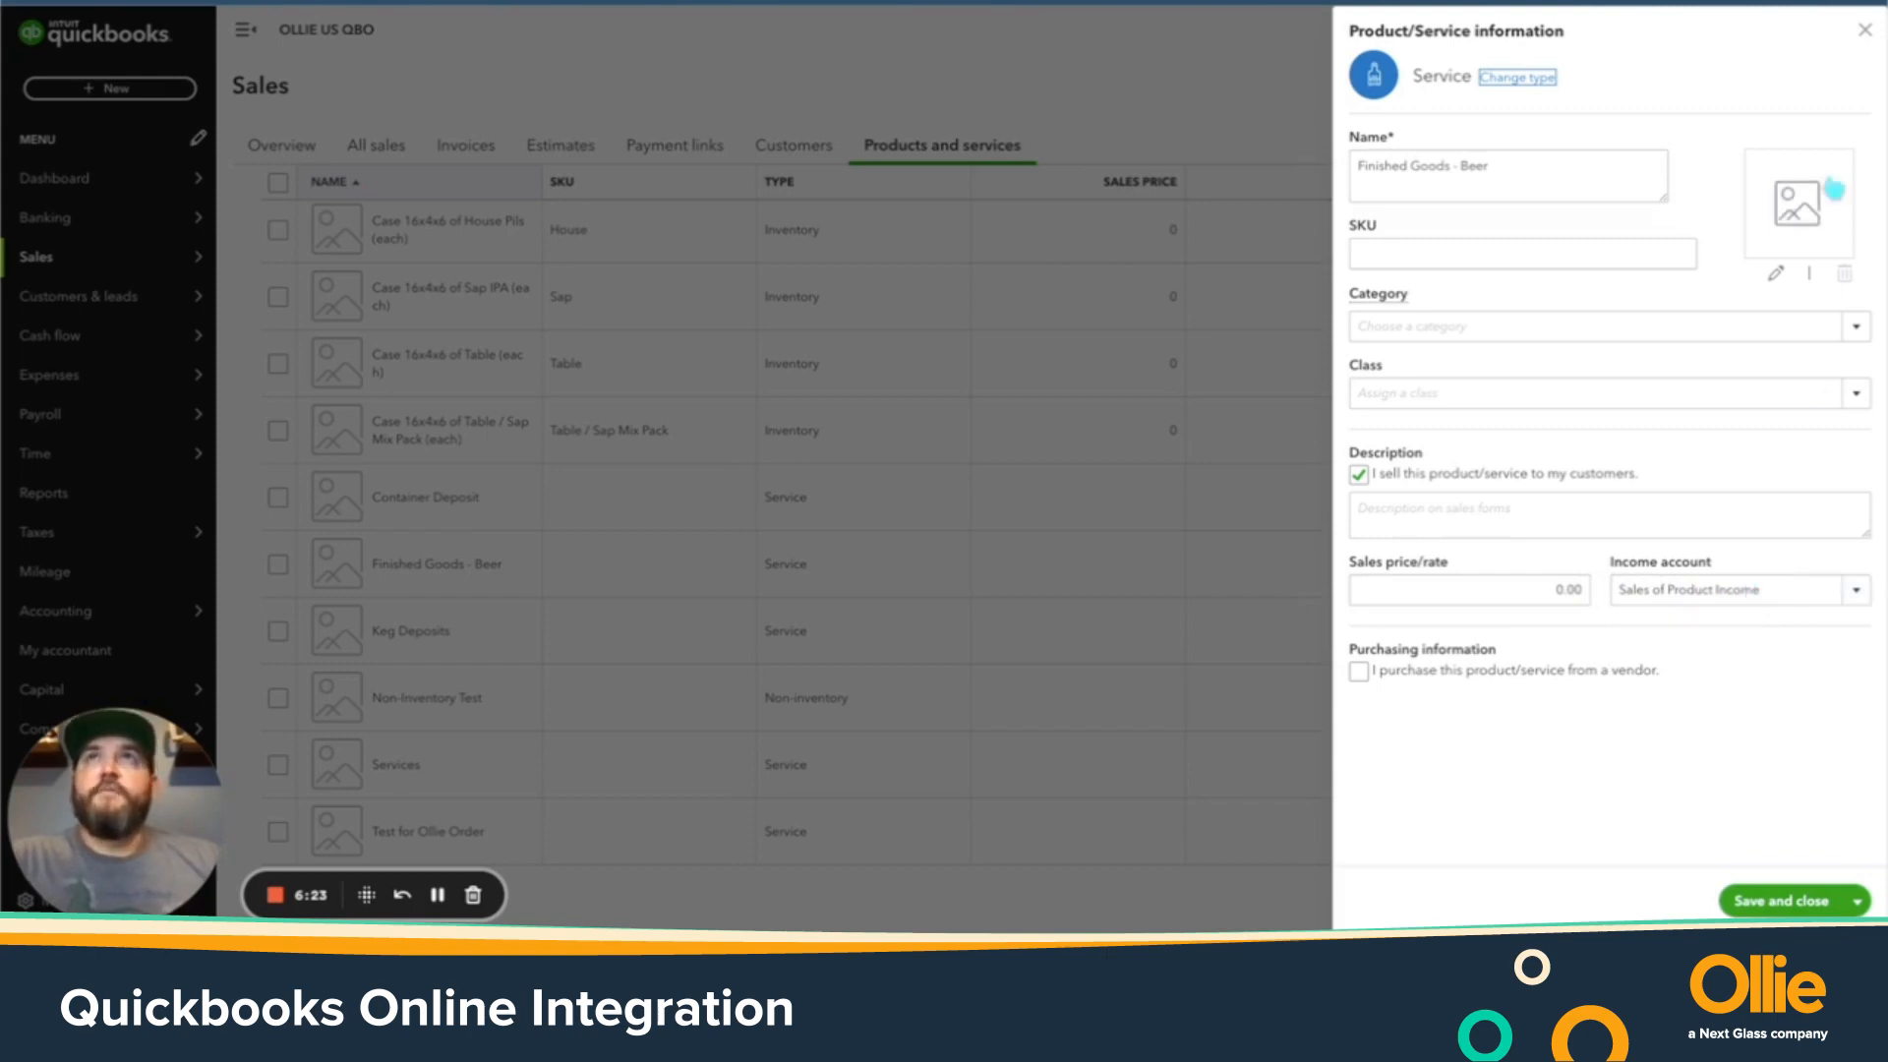
pyautogui.click(1865, 34)
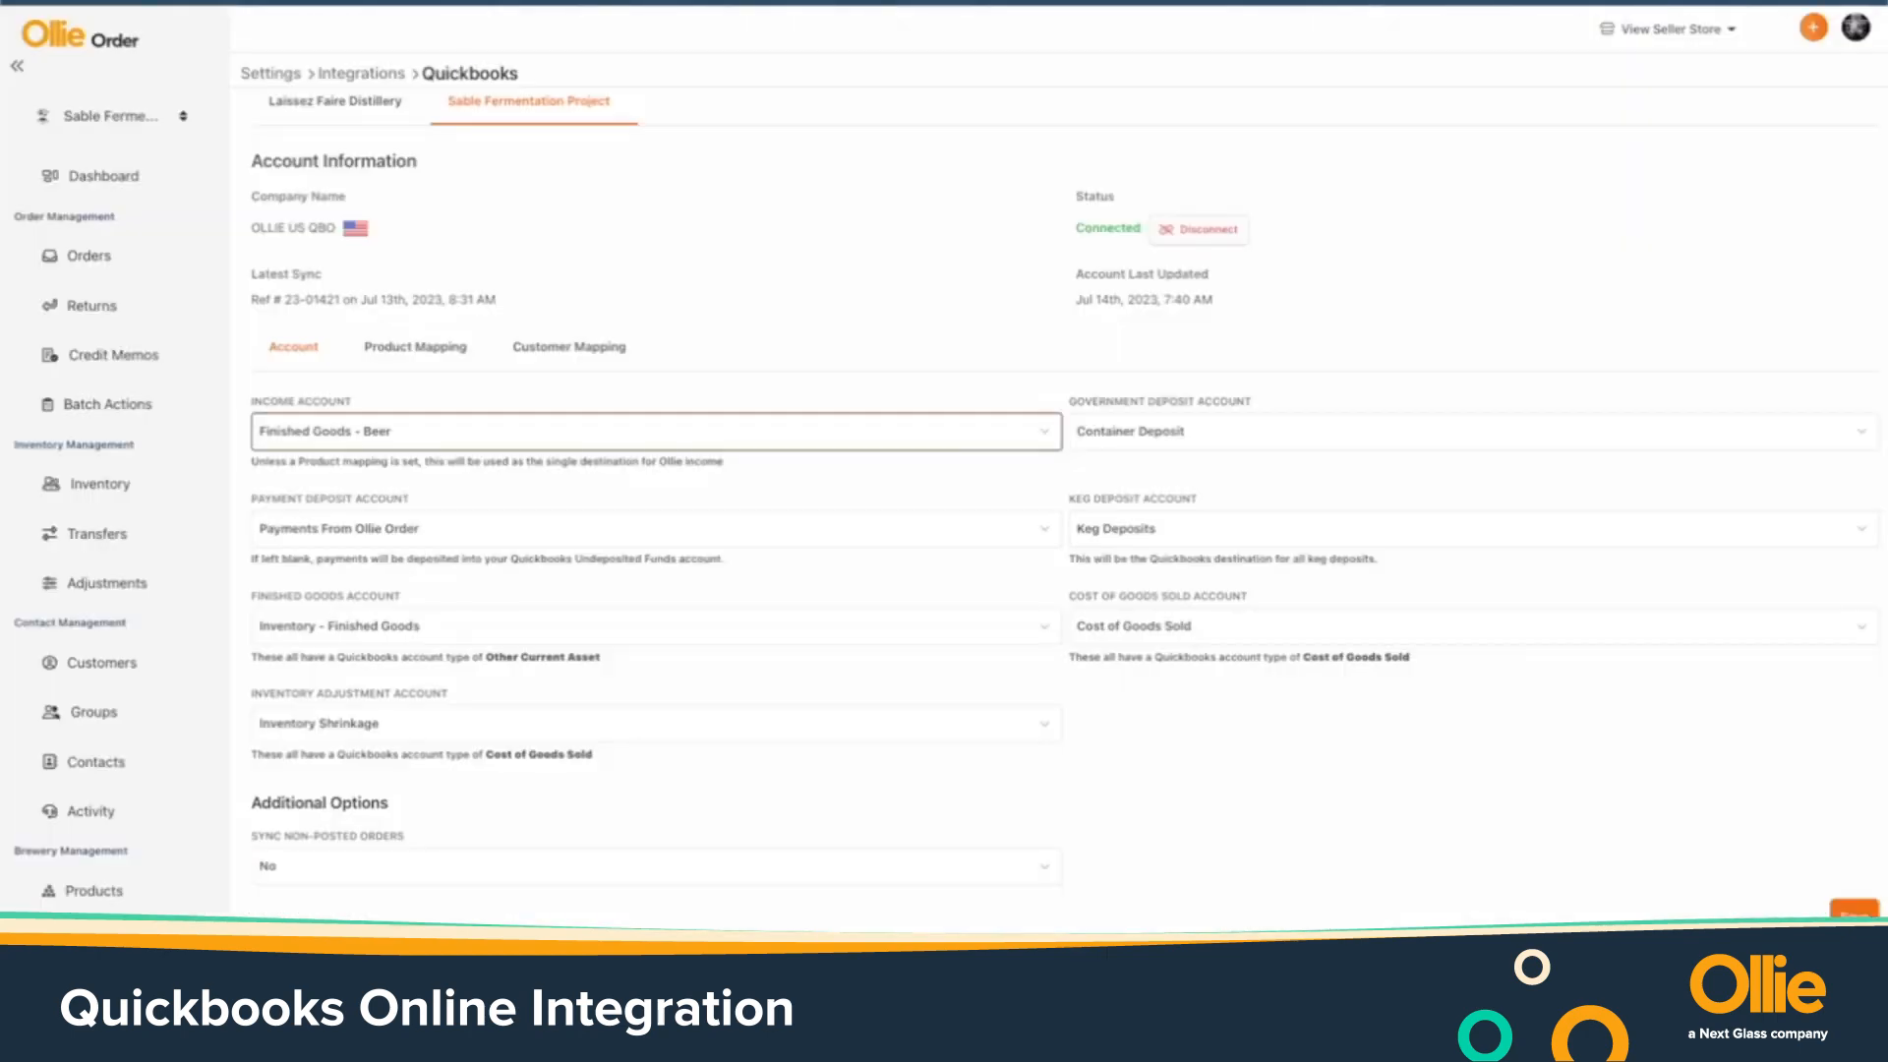
# Check the Government Deposit Account and Payment Deposit Account mappings in Ollie Order
pyautogui.click(1250, 407)
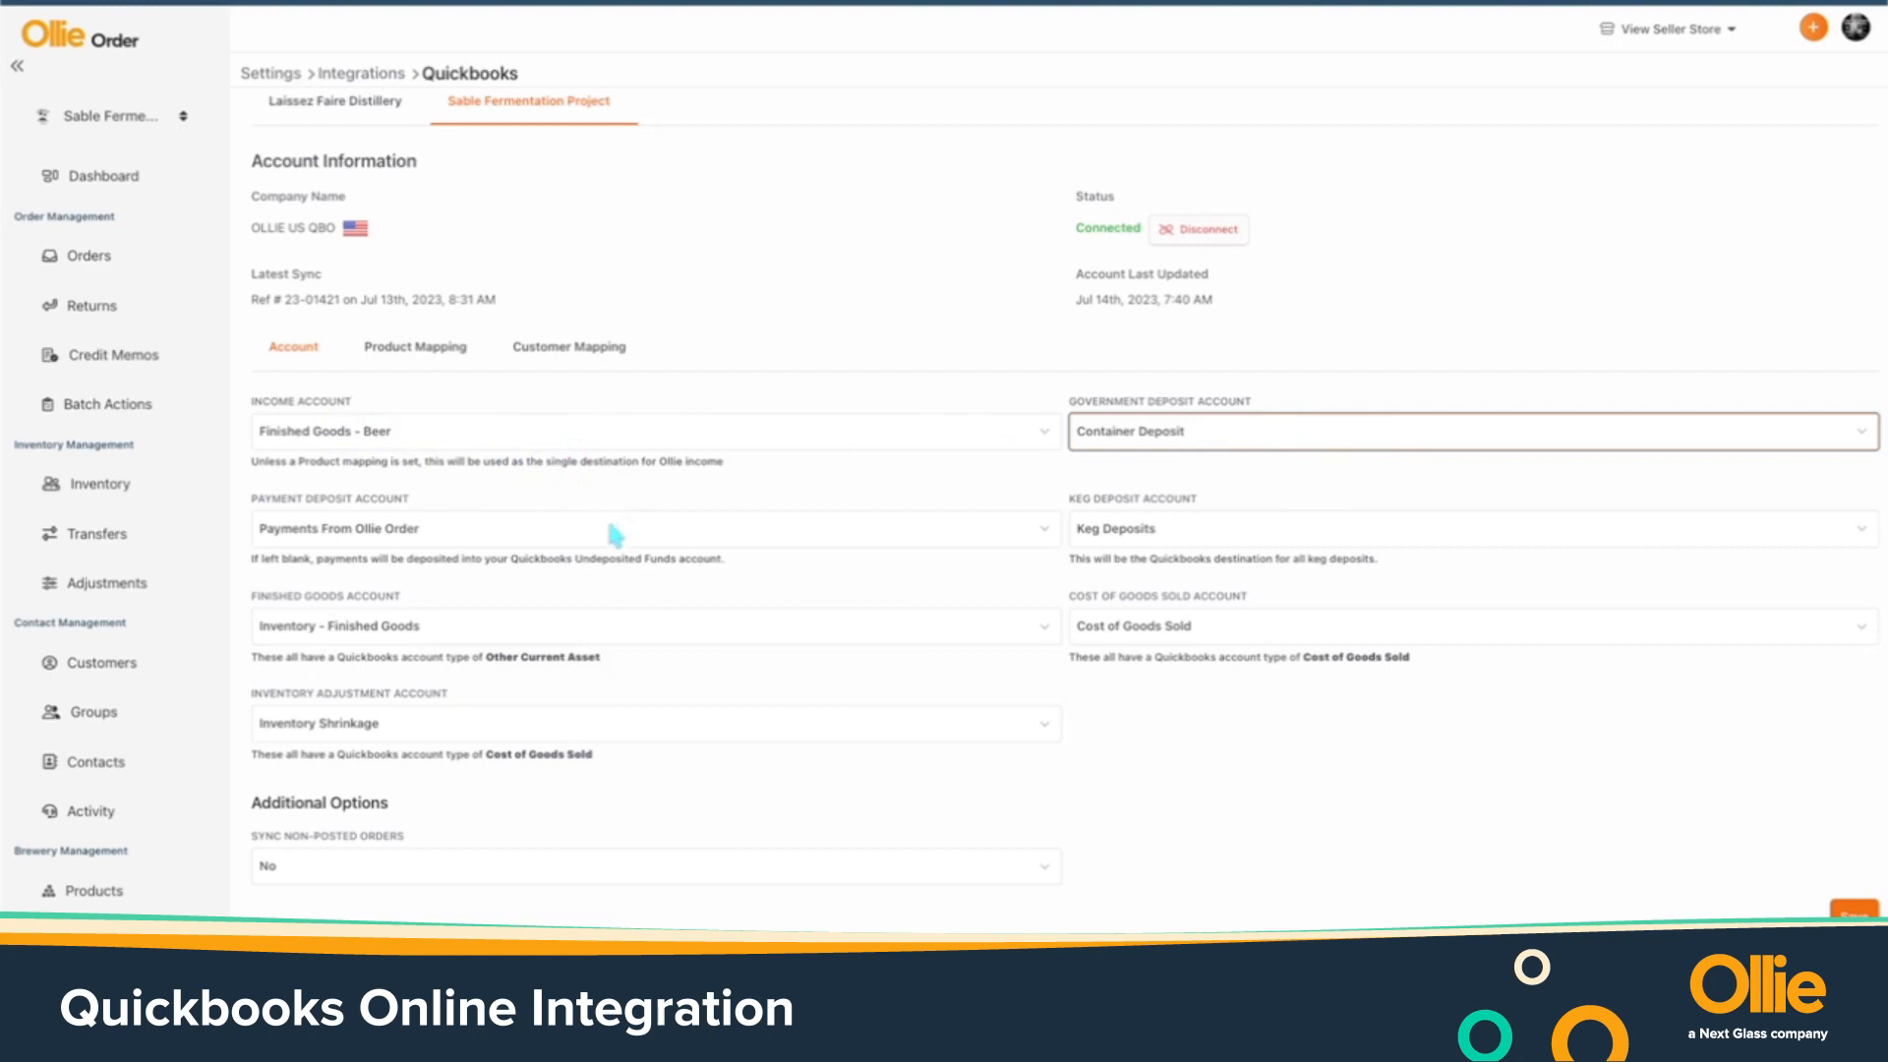
pyautogui.click(423, 521)
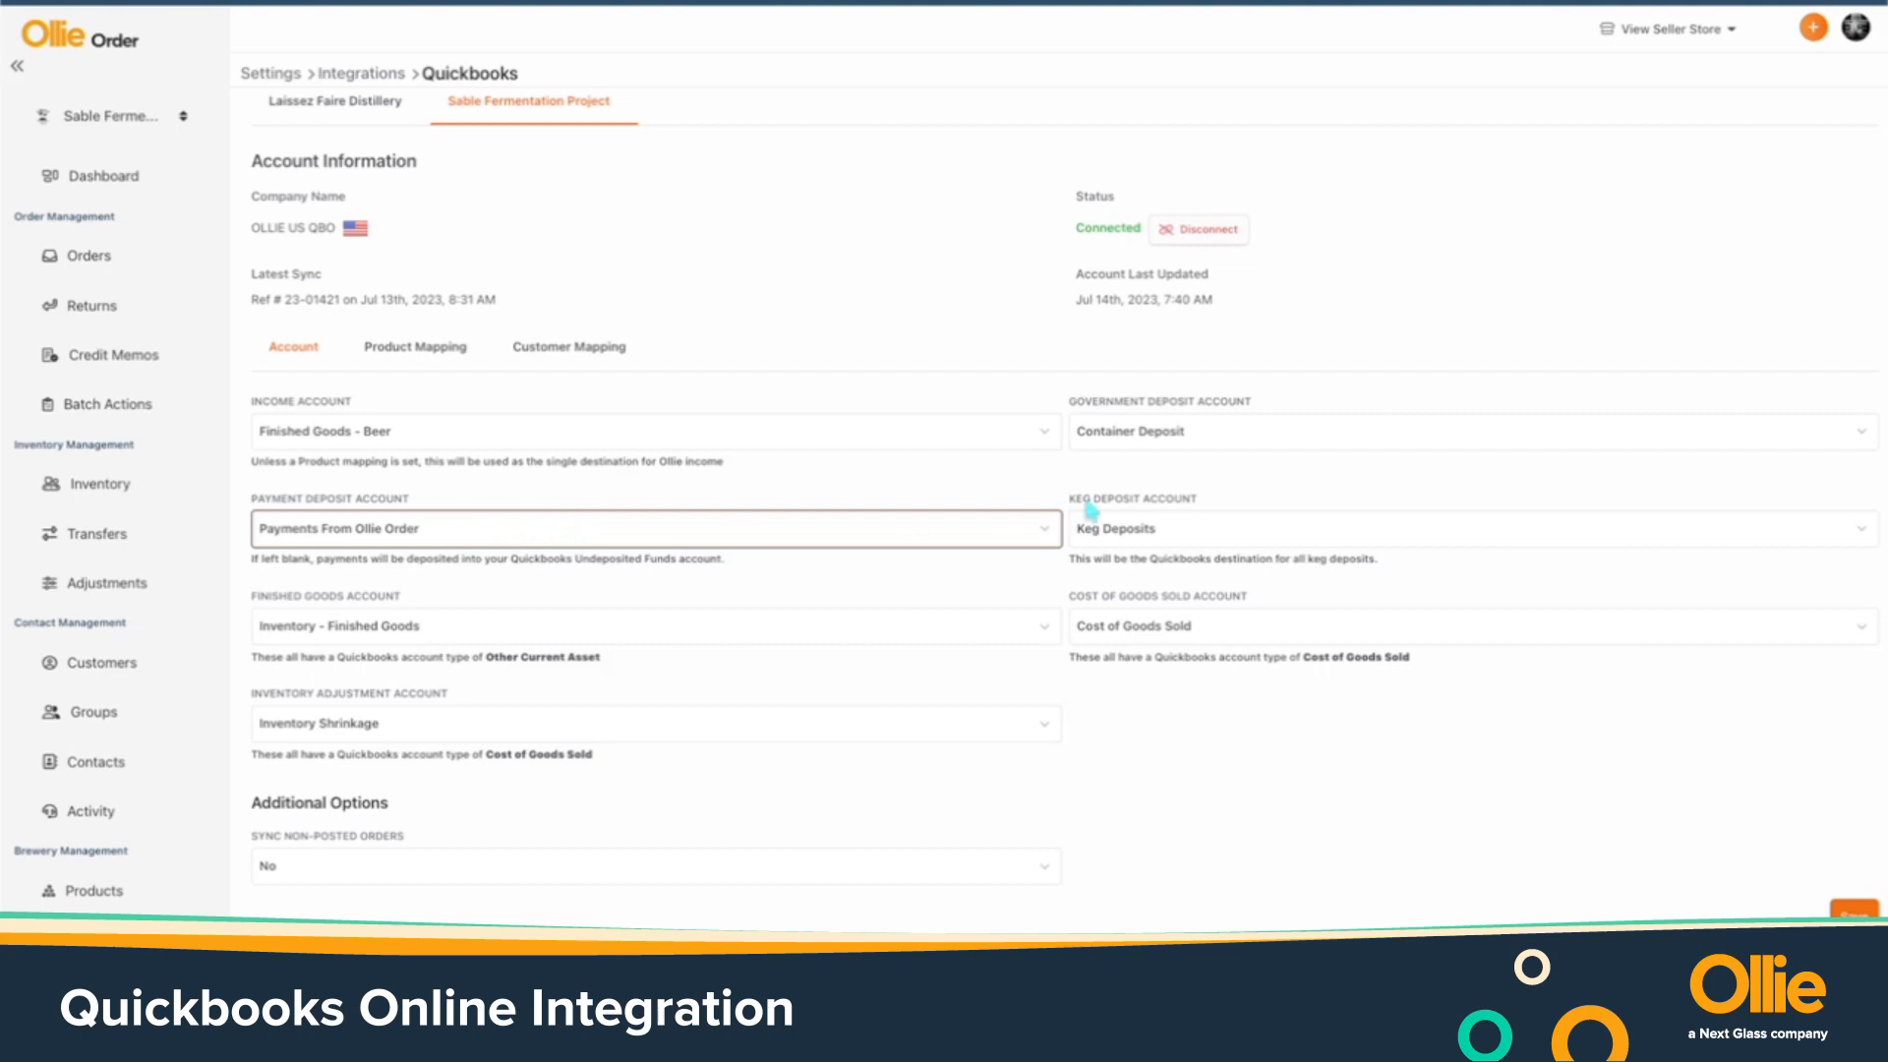
# Check the Keg Deposit Account mapping, and inspect the Keg Deposits service's income account choices in QuickBooks Online without changing the selection
pyautogui.click(1251, 519)
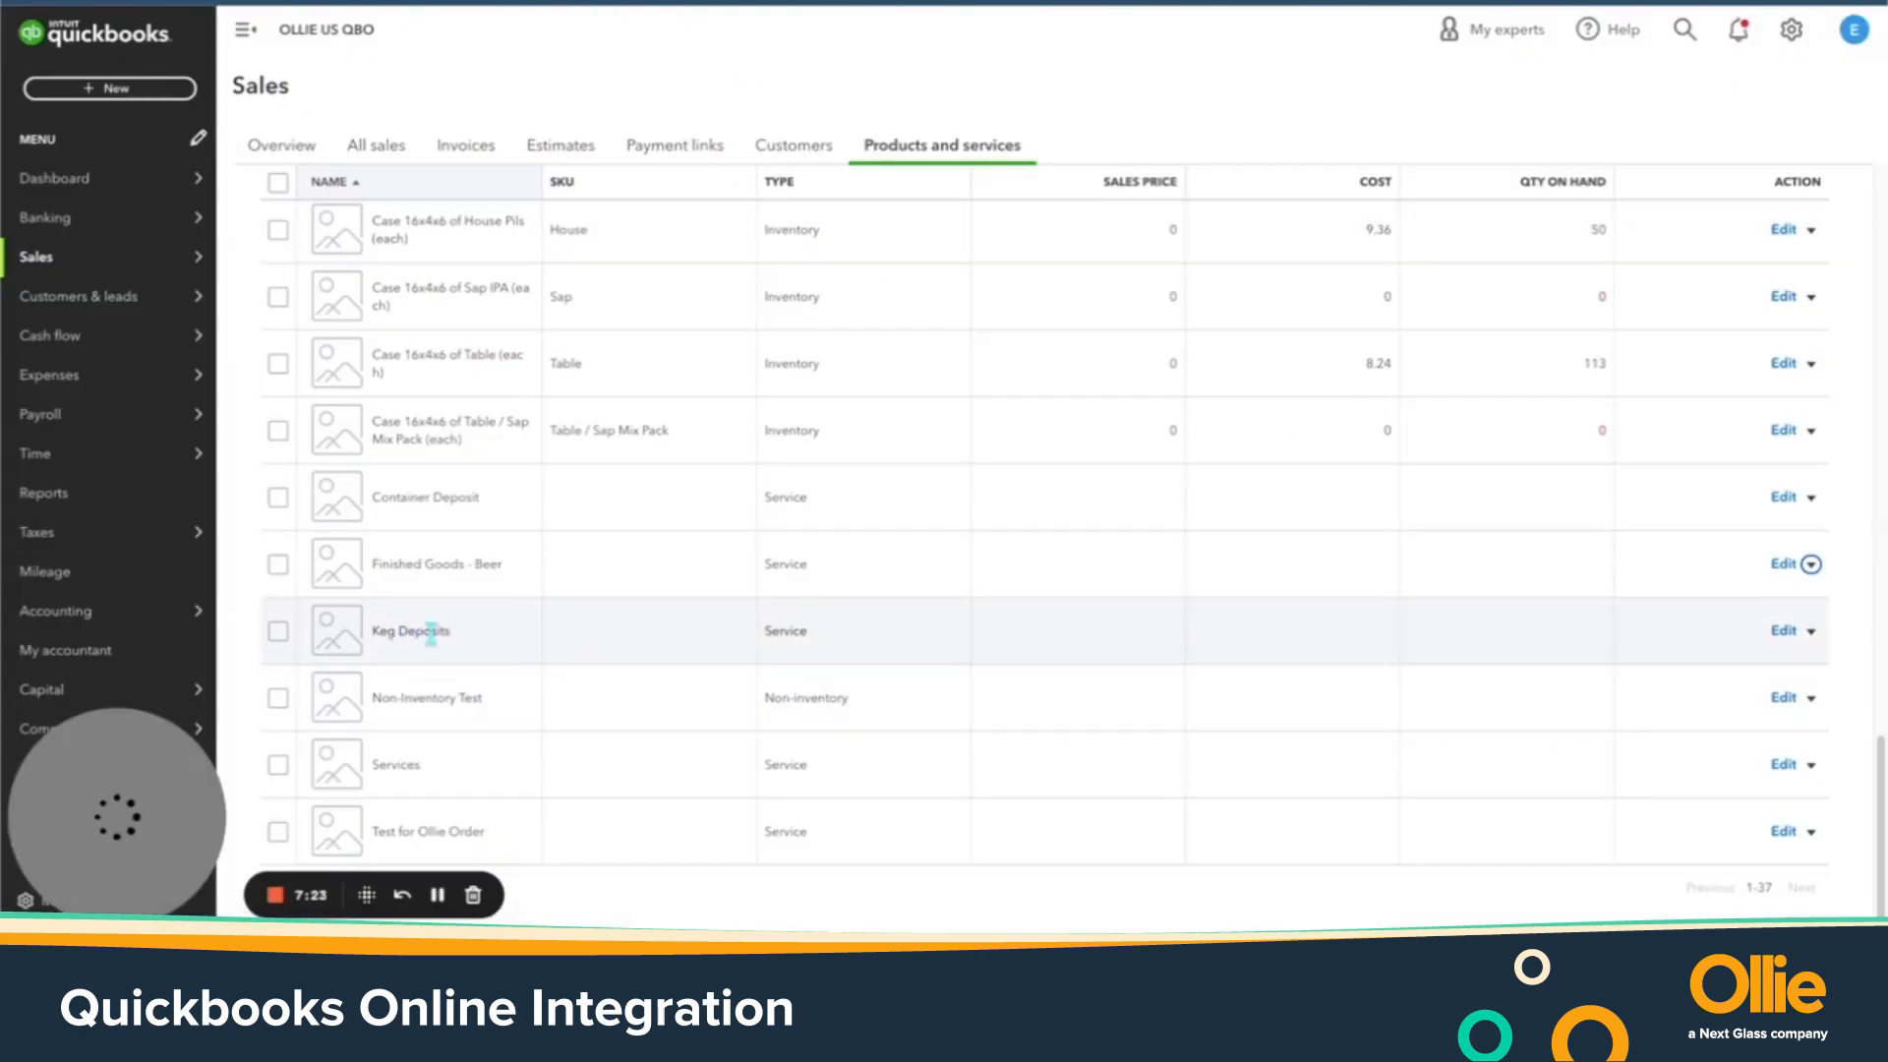
pyautogui.click(1783, 630)
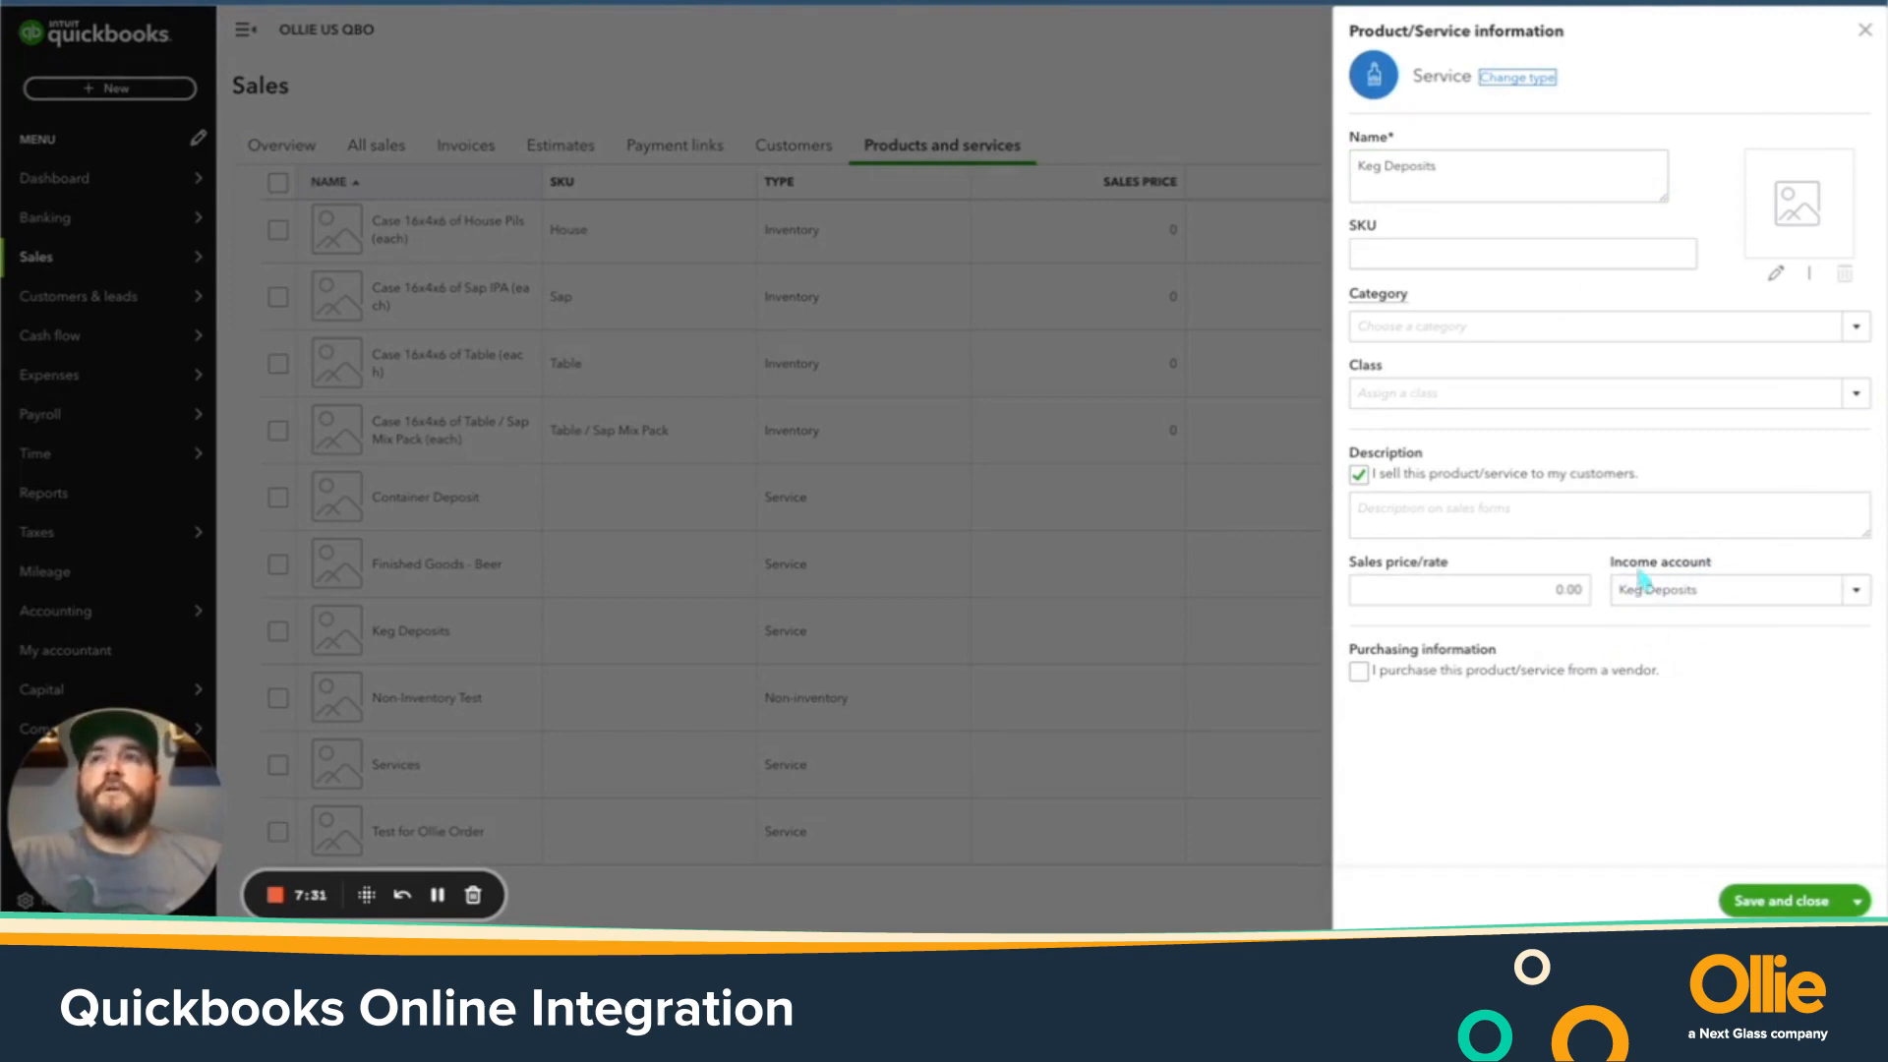
pyautogui.click(1861, 603)
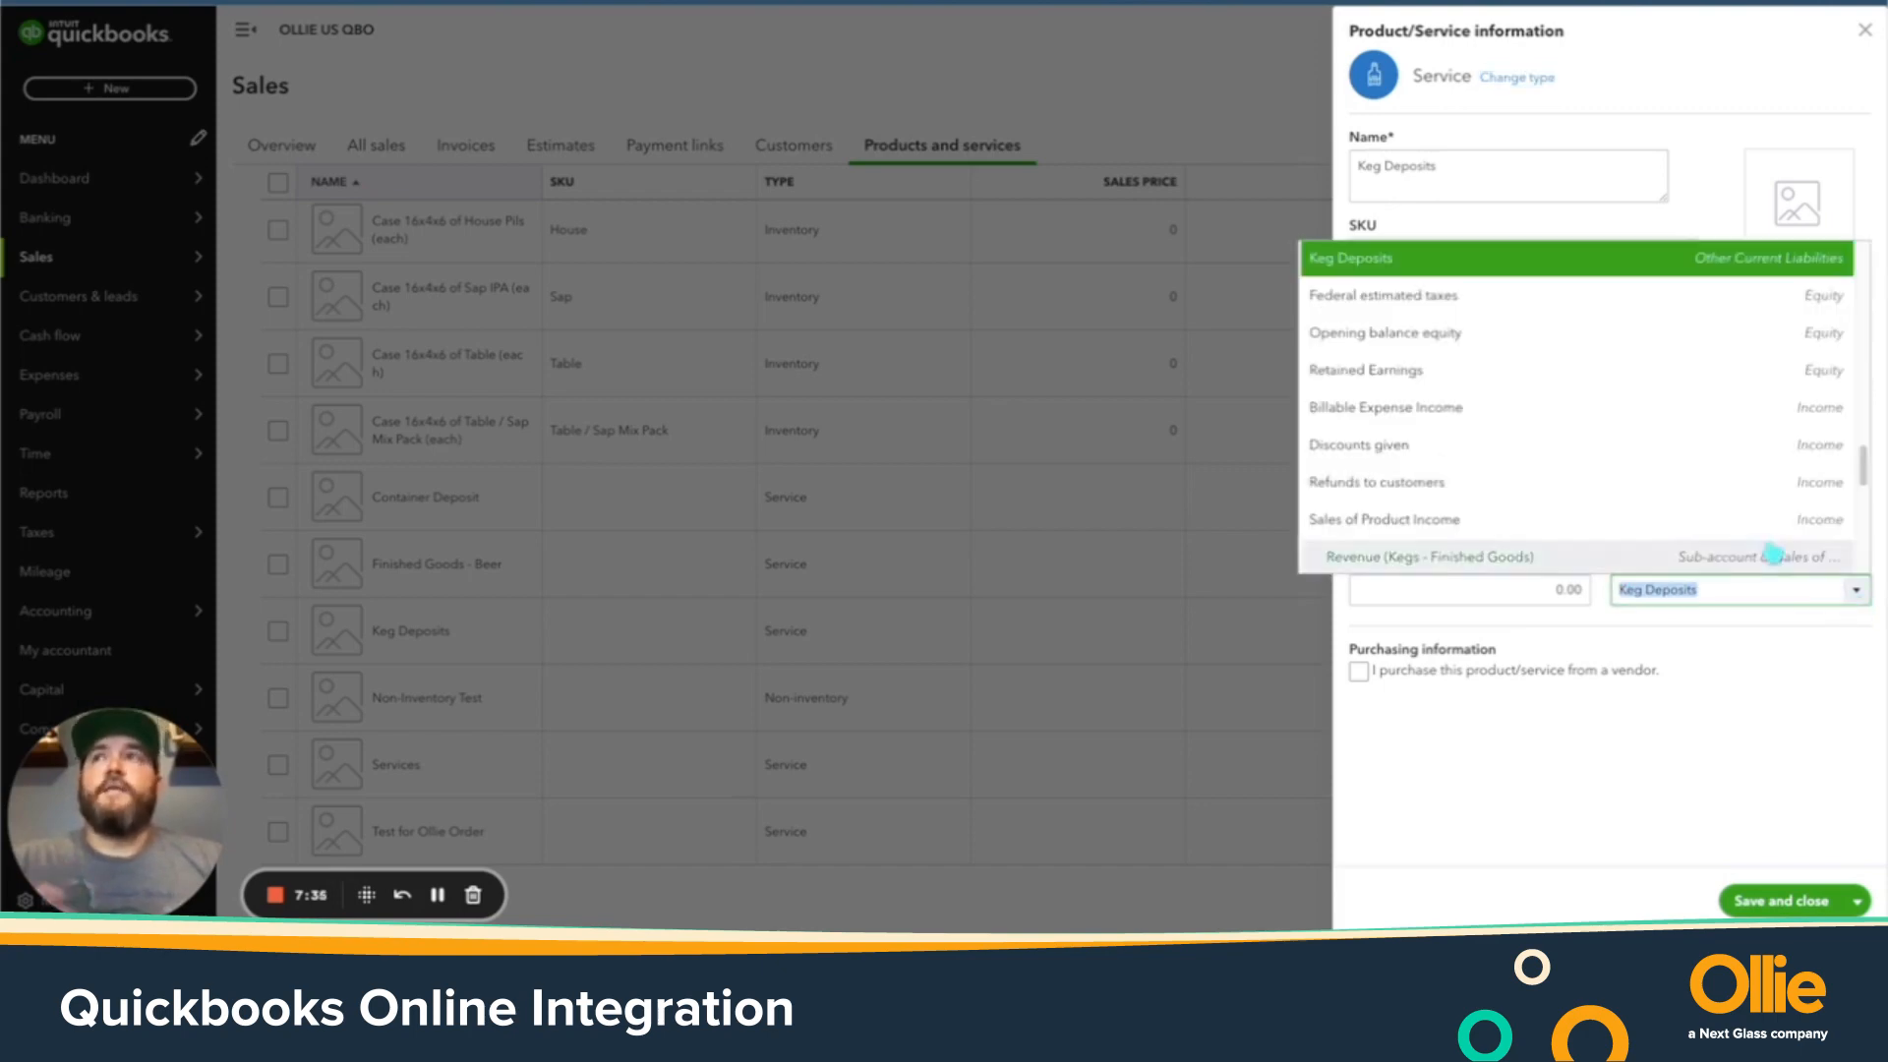
pyautogui.scroll(2, 1608, 327)
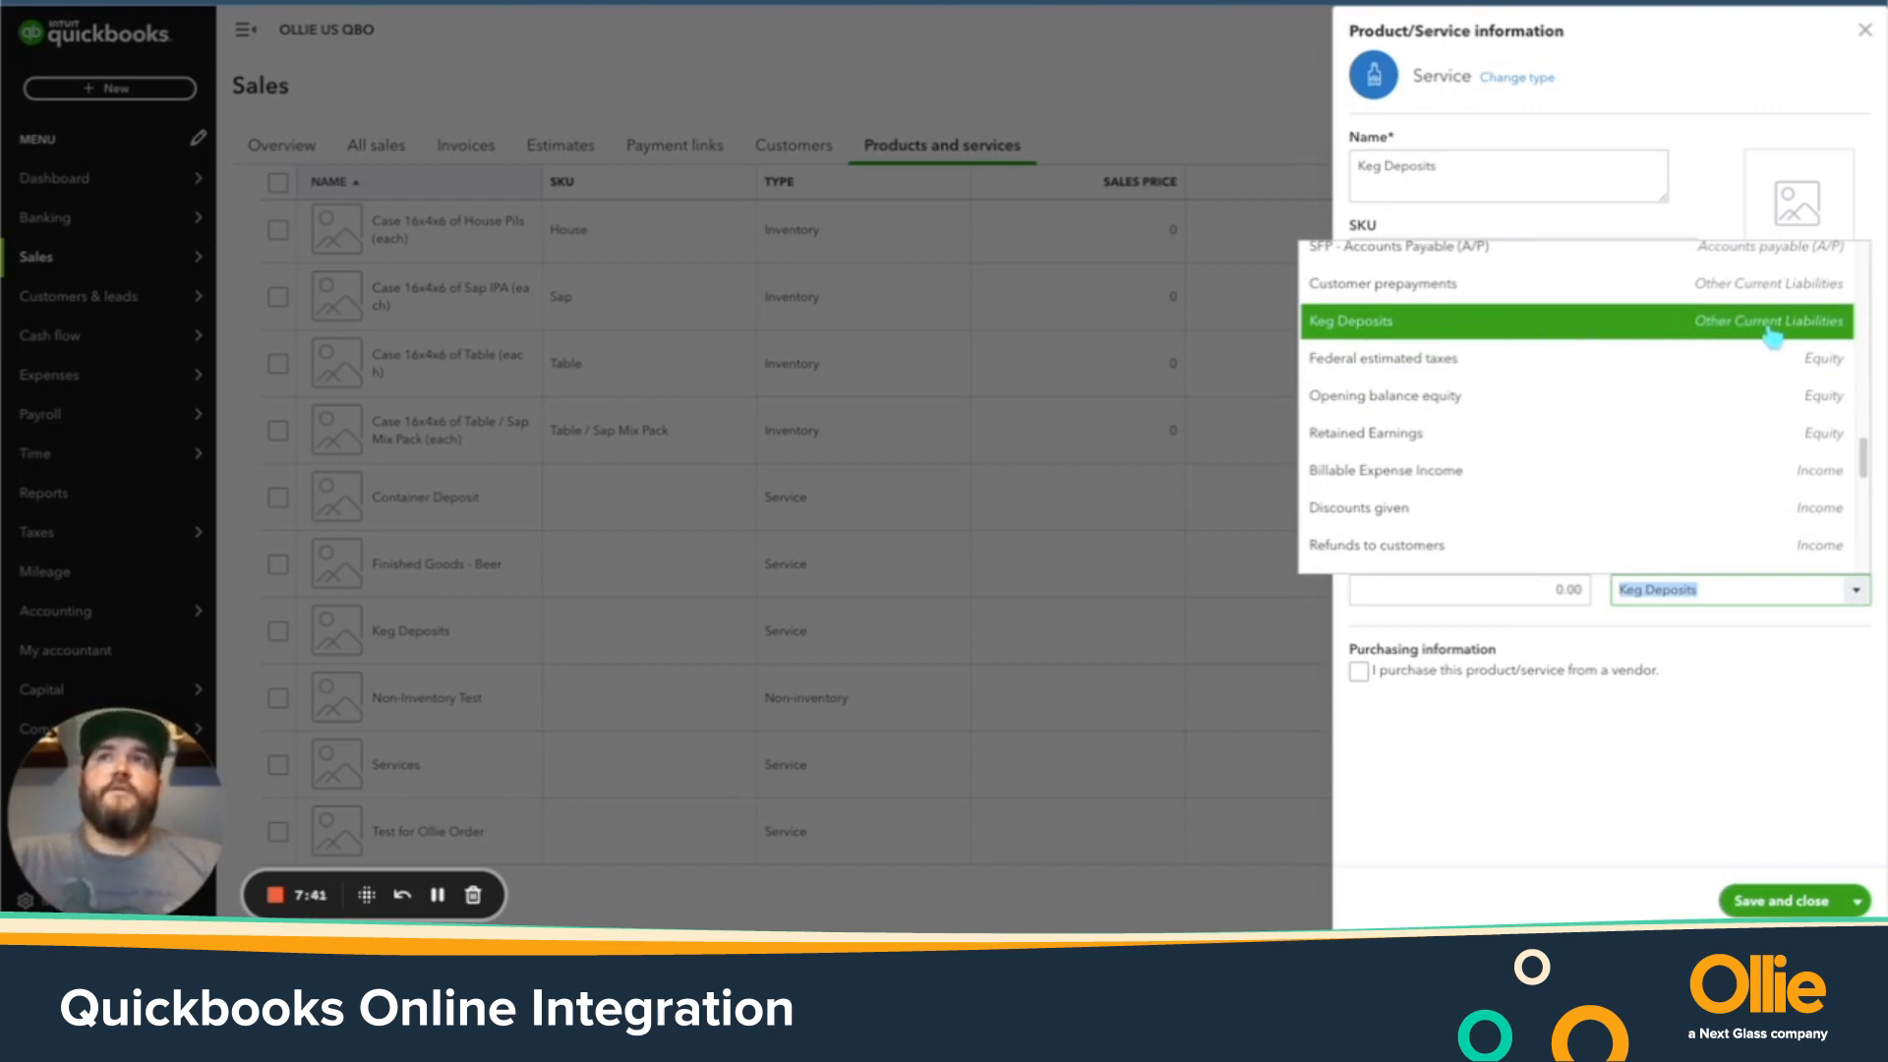
pyautogui.click(1735, 735)
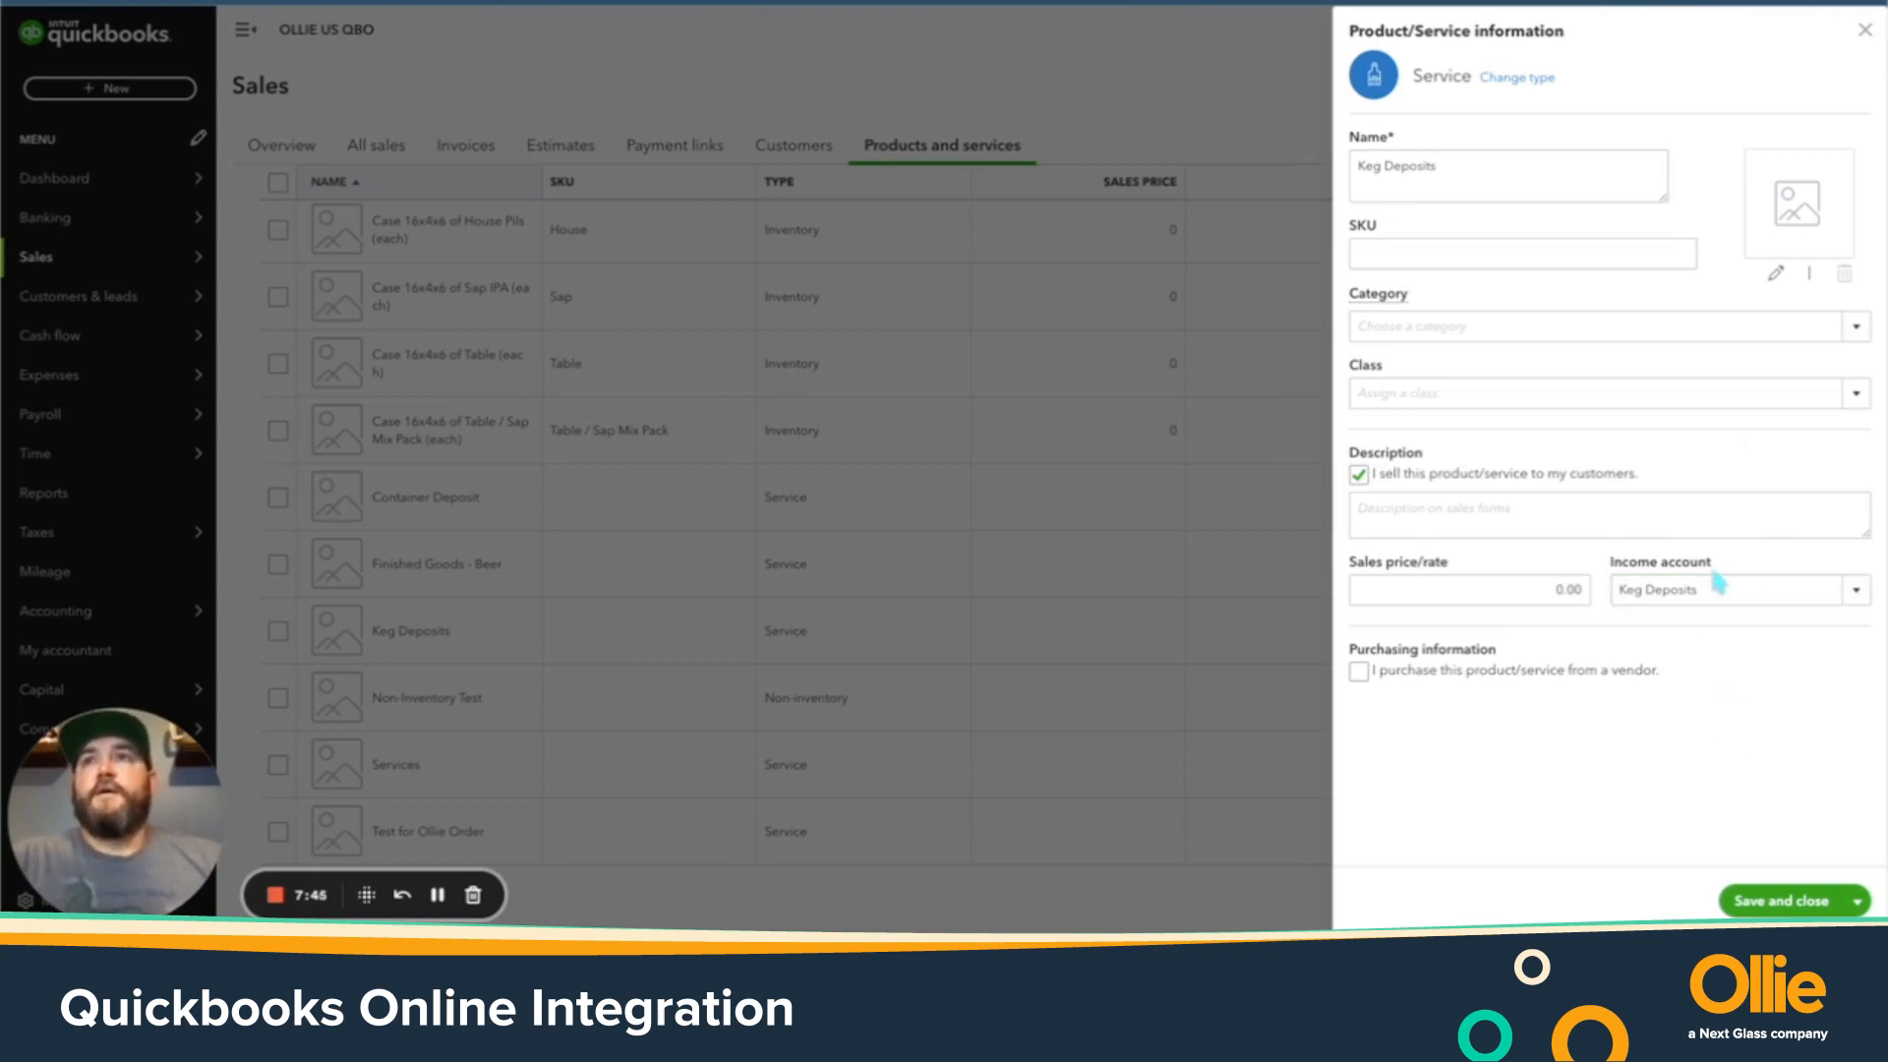
pyautogui.click(1866, 32)
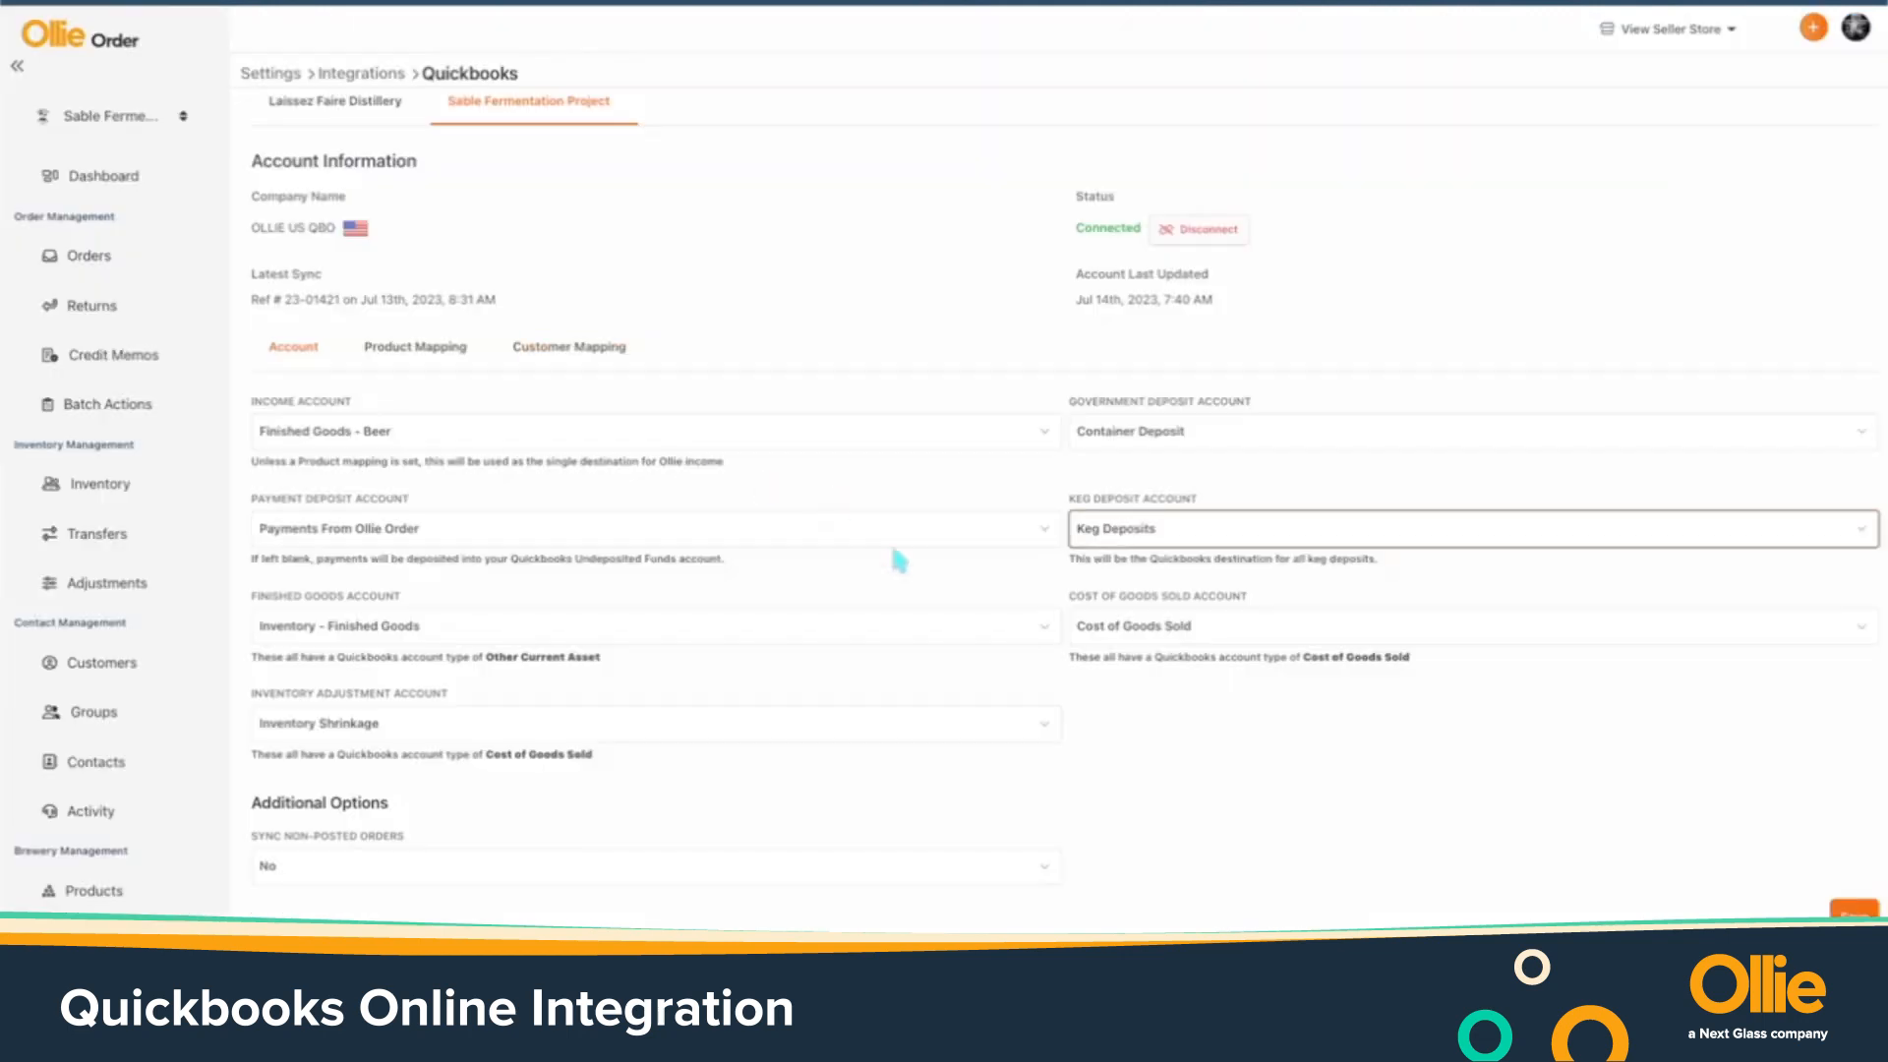
# In Ollie Order, review the Finished Goods Account mapping and the QuickBooks product mappings, and return to the account mappings
pyautogui.click(513, 619)
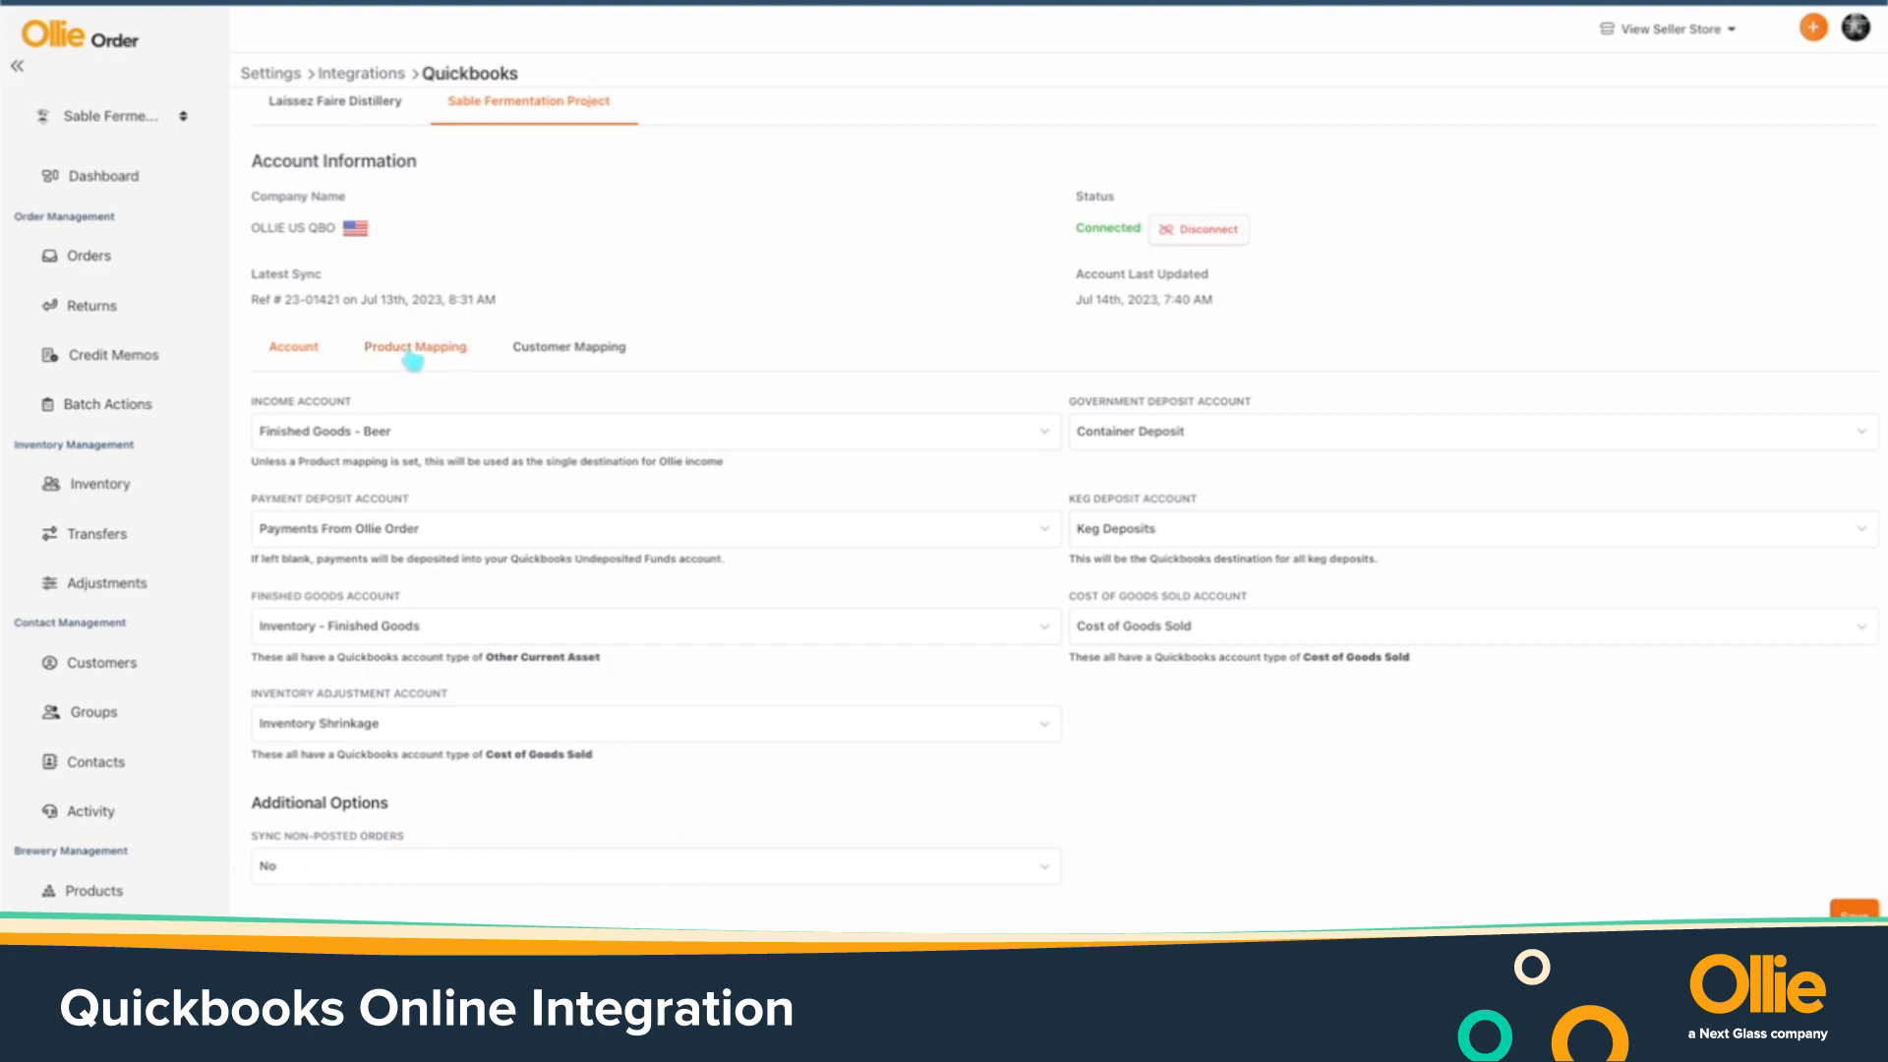
pyautogui.click(413, 358)
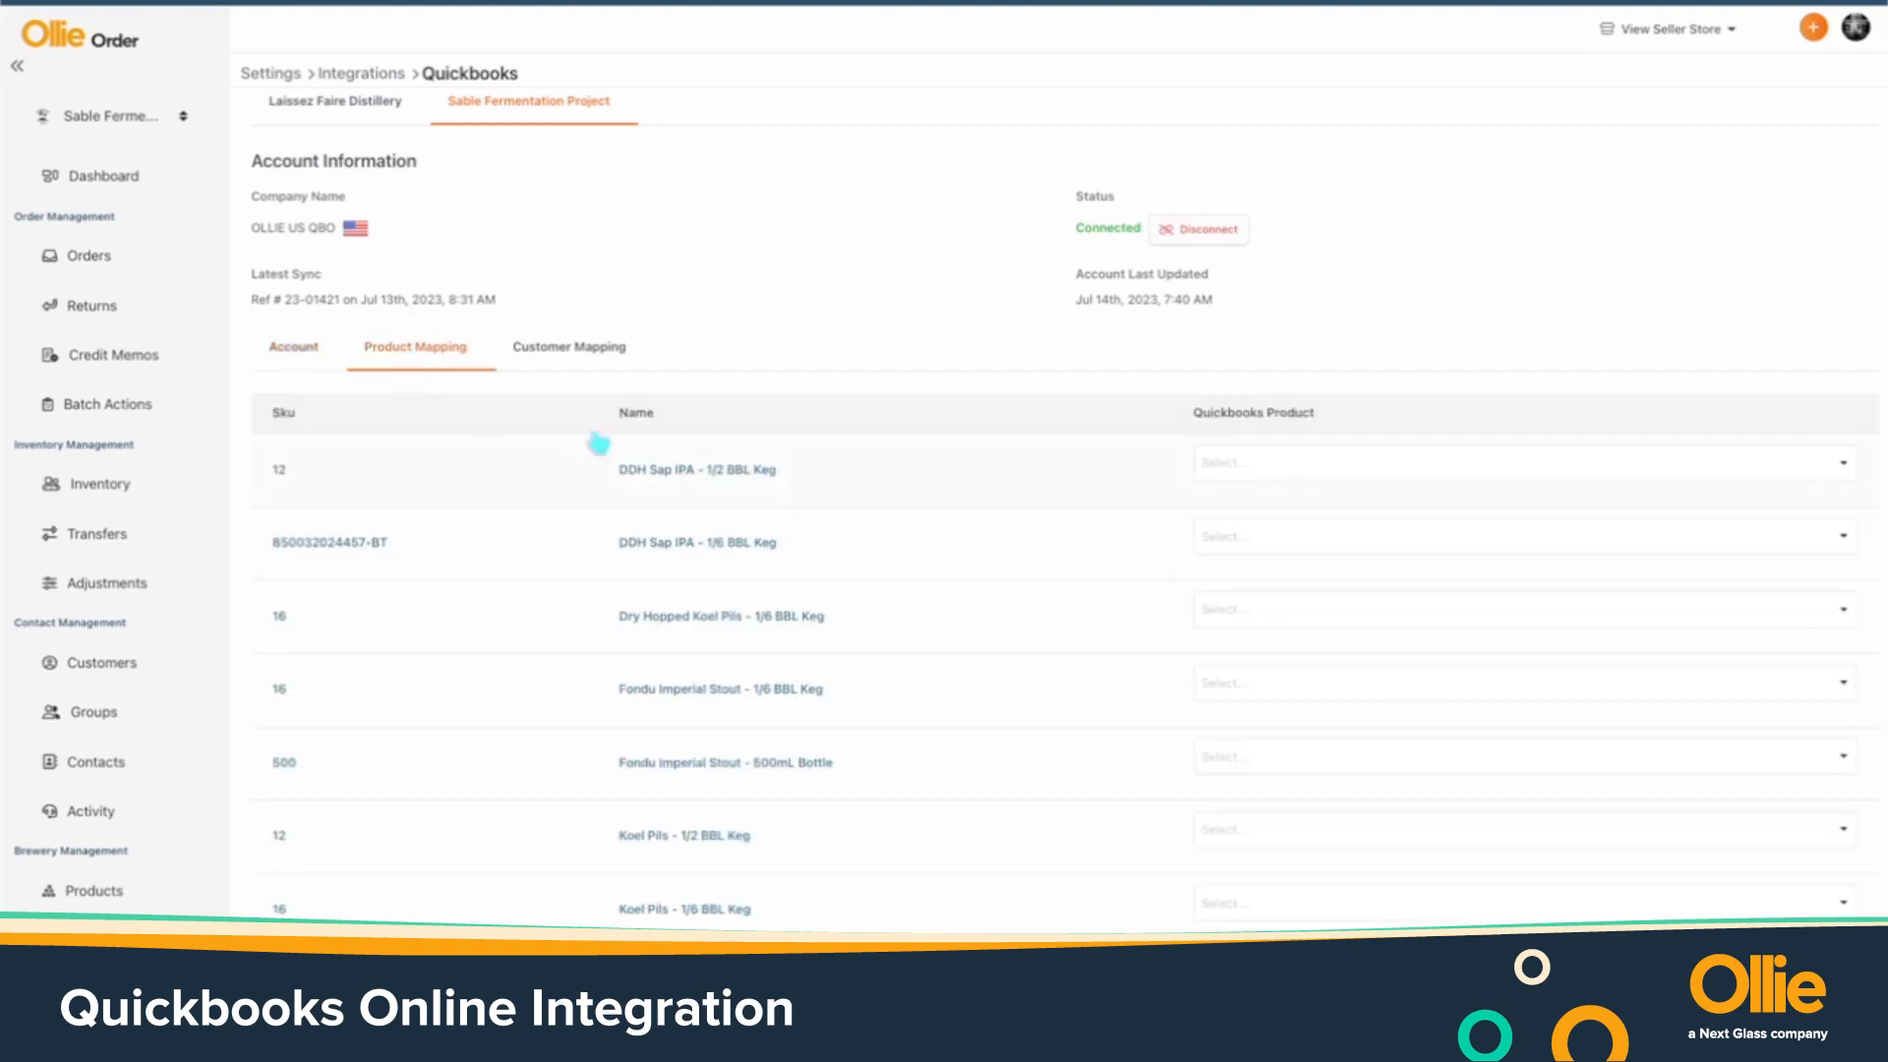
pyautogui.click(309, 358)
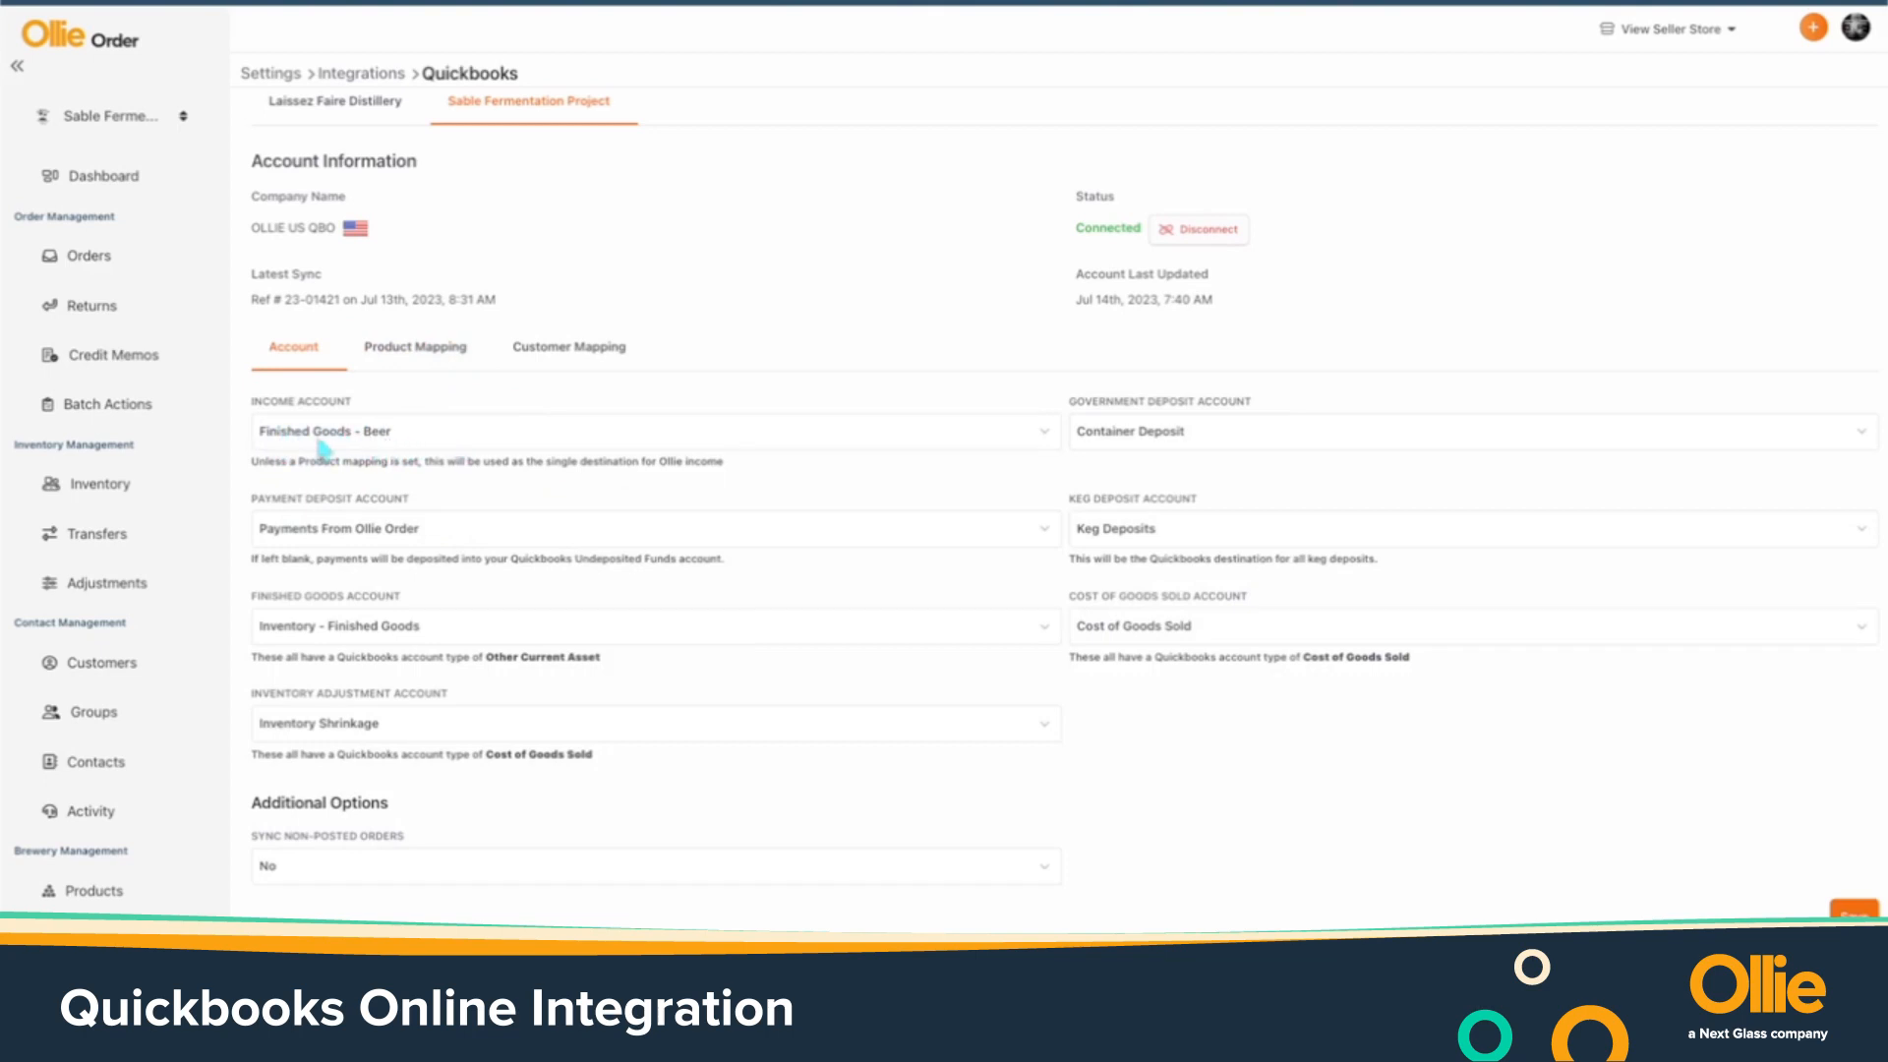
pyautogui.click(413, 358)
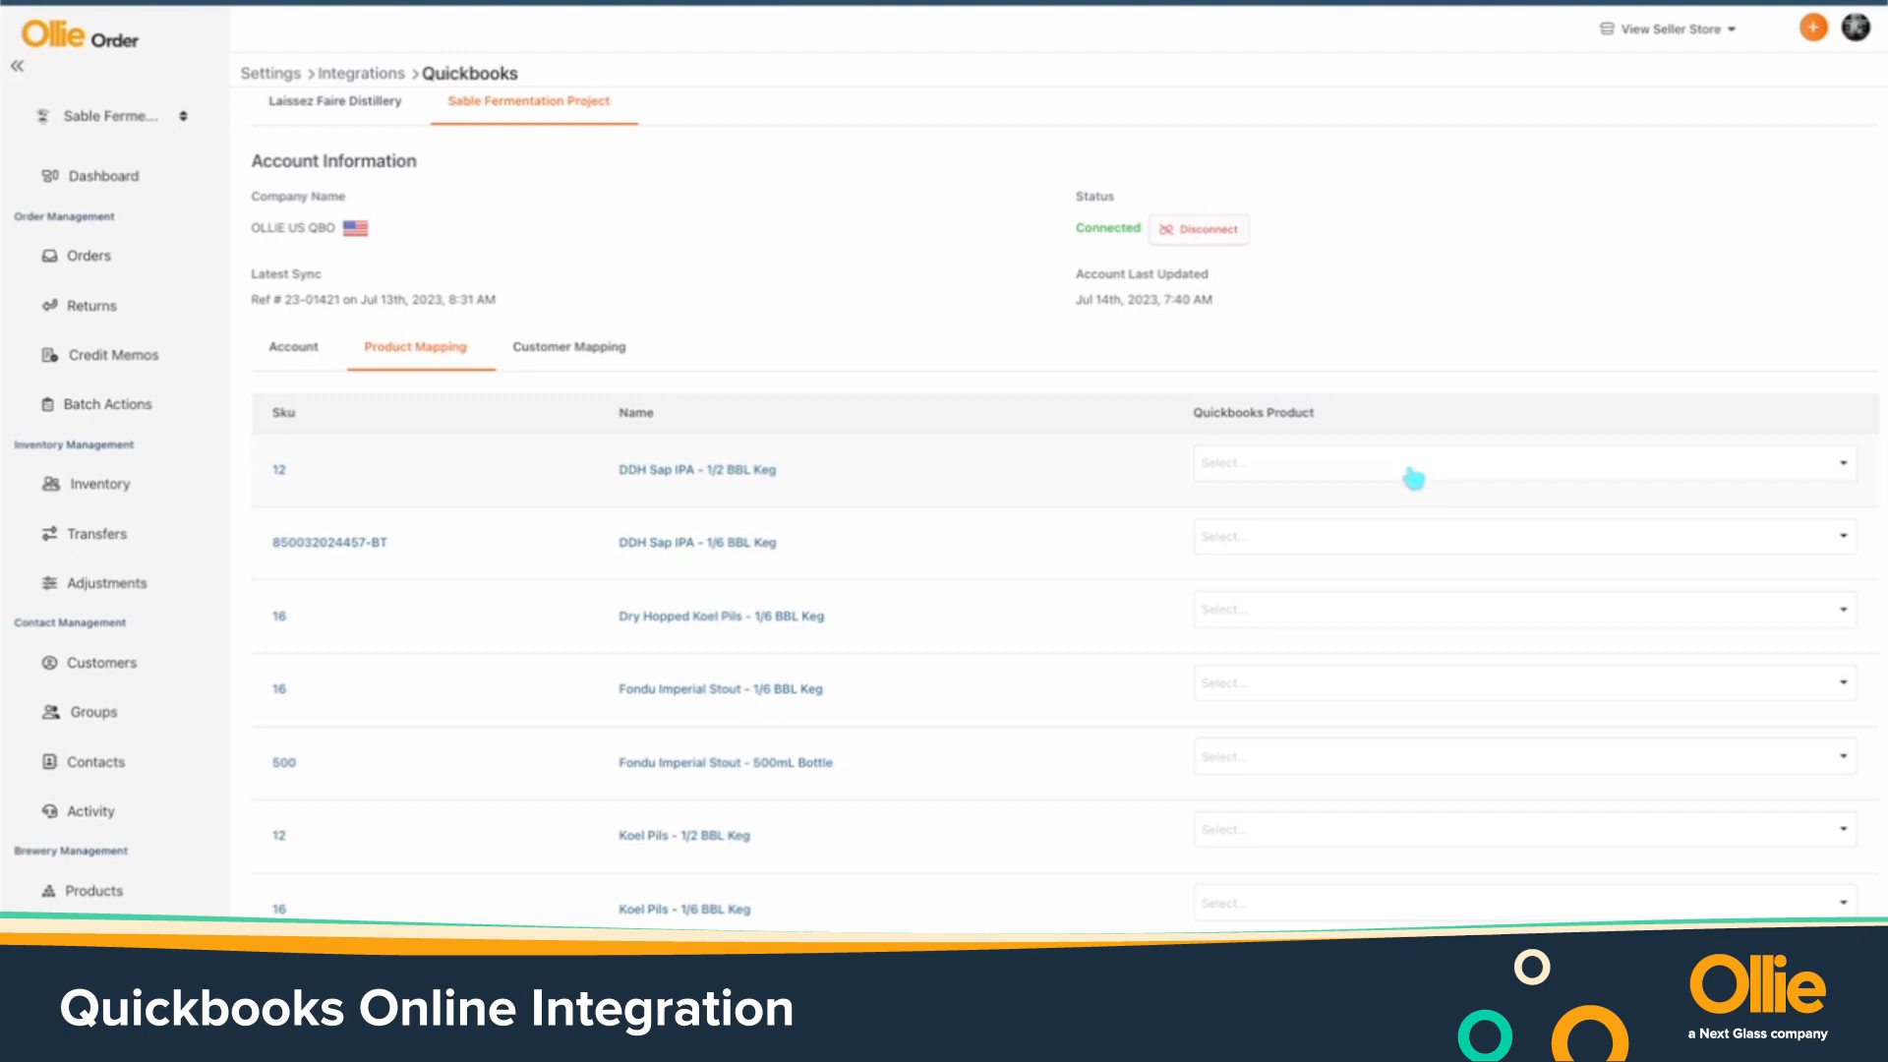
pyautogui.scroll(-3, 1137, 485)
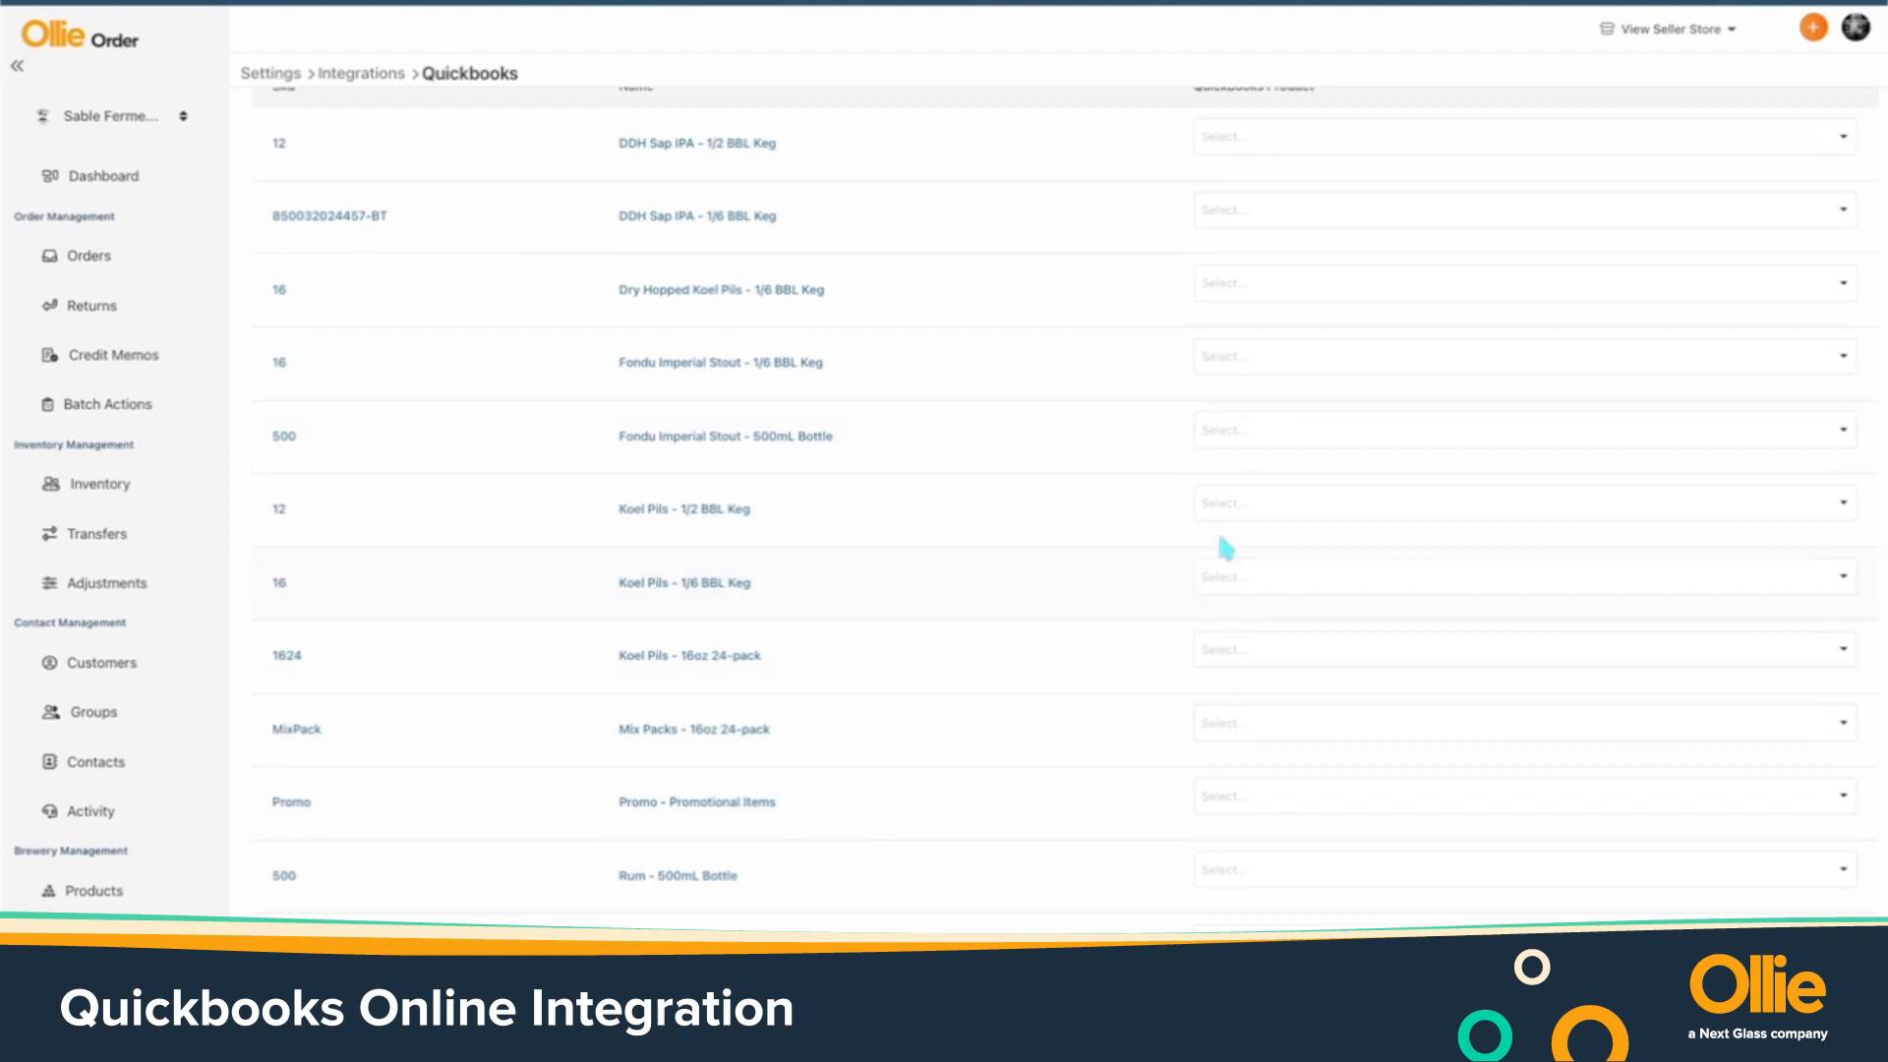
pyautogui.scroll(3, 1213, 396)
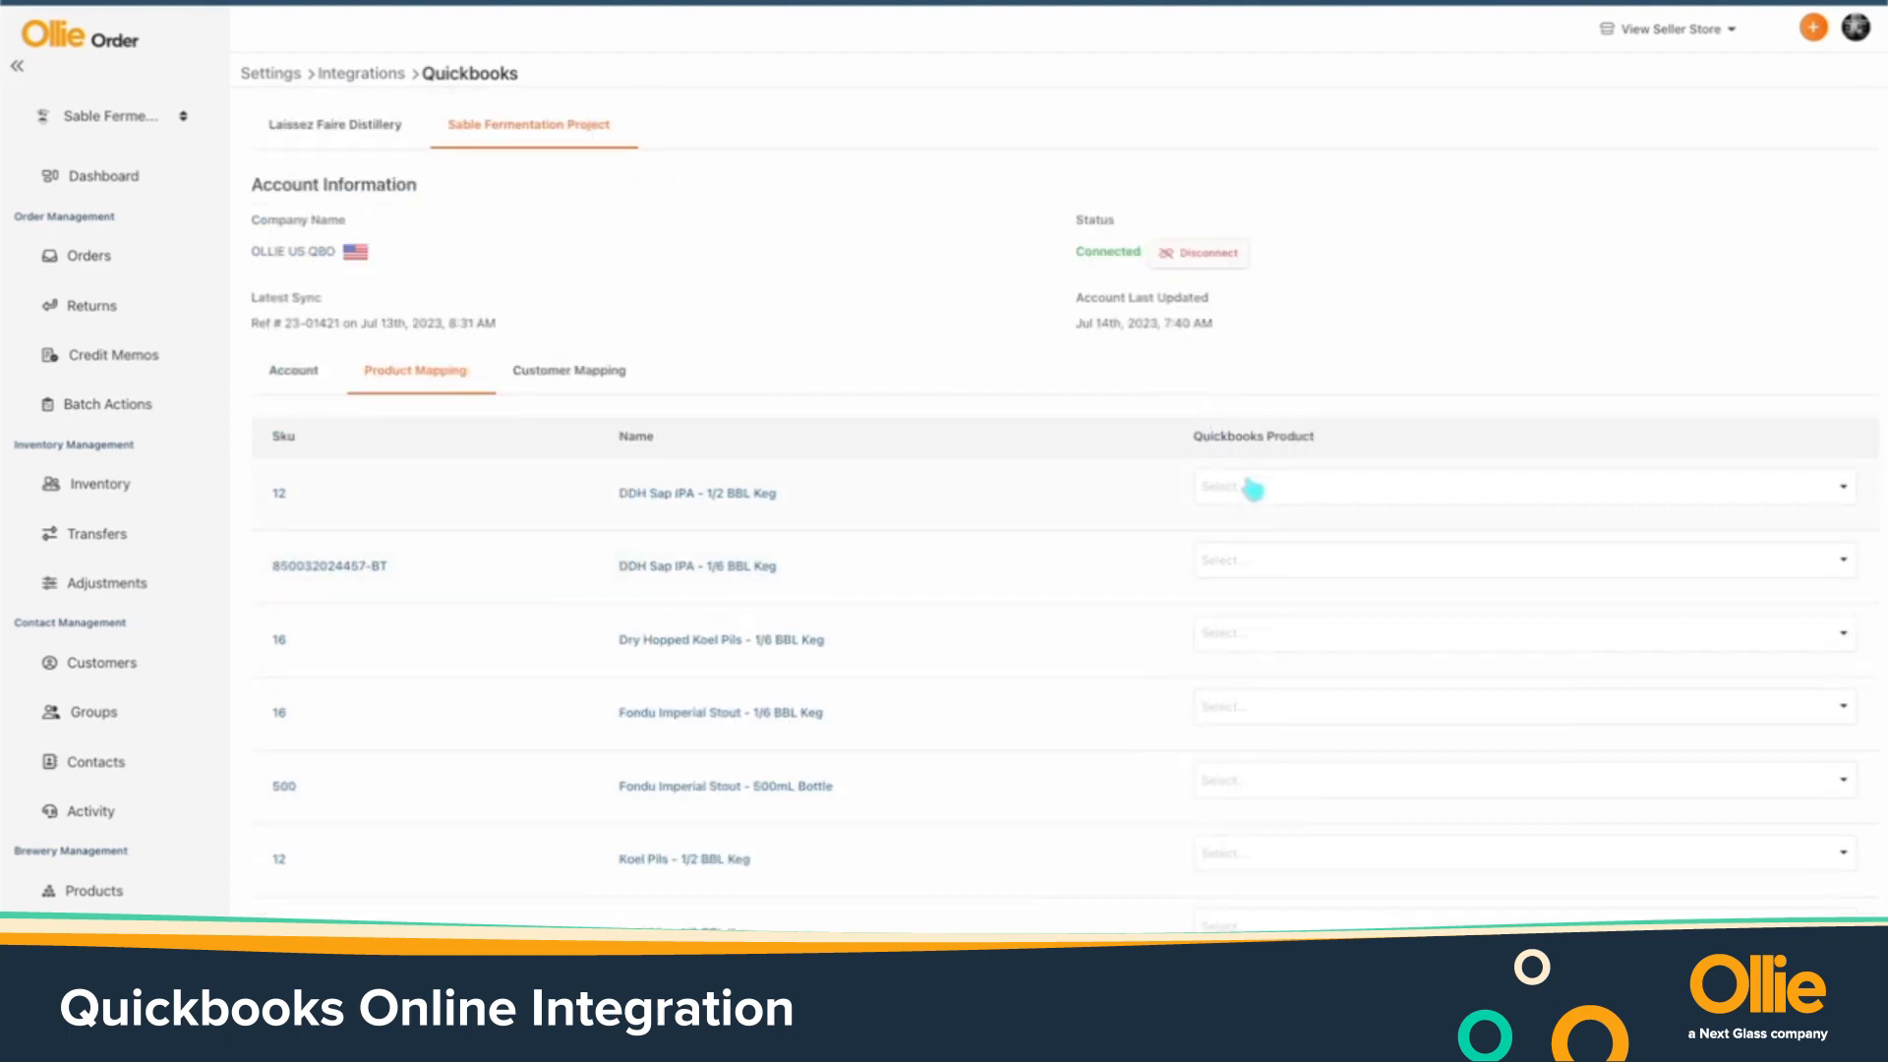
pyautogui.click(280, 369)
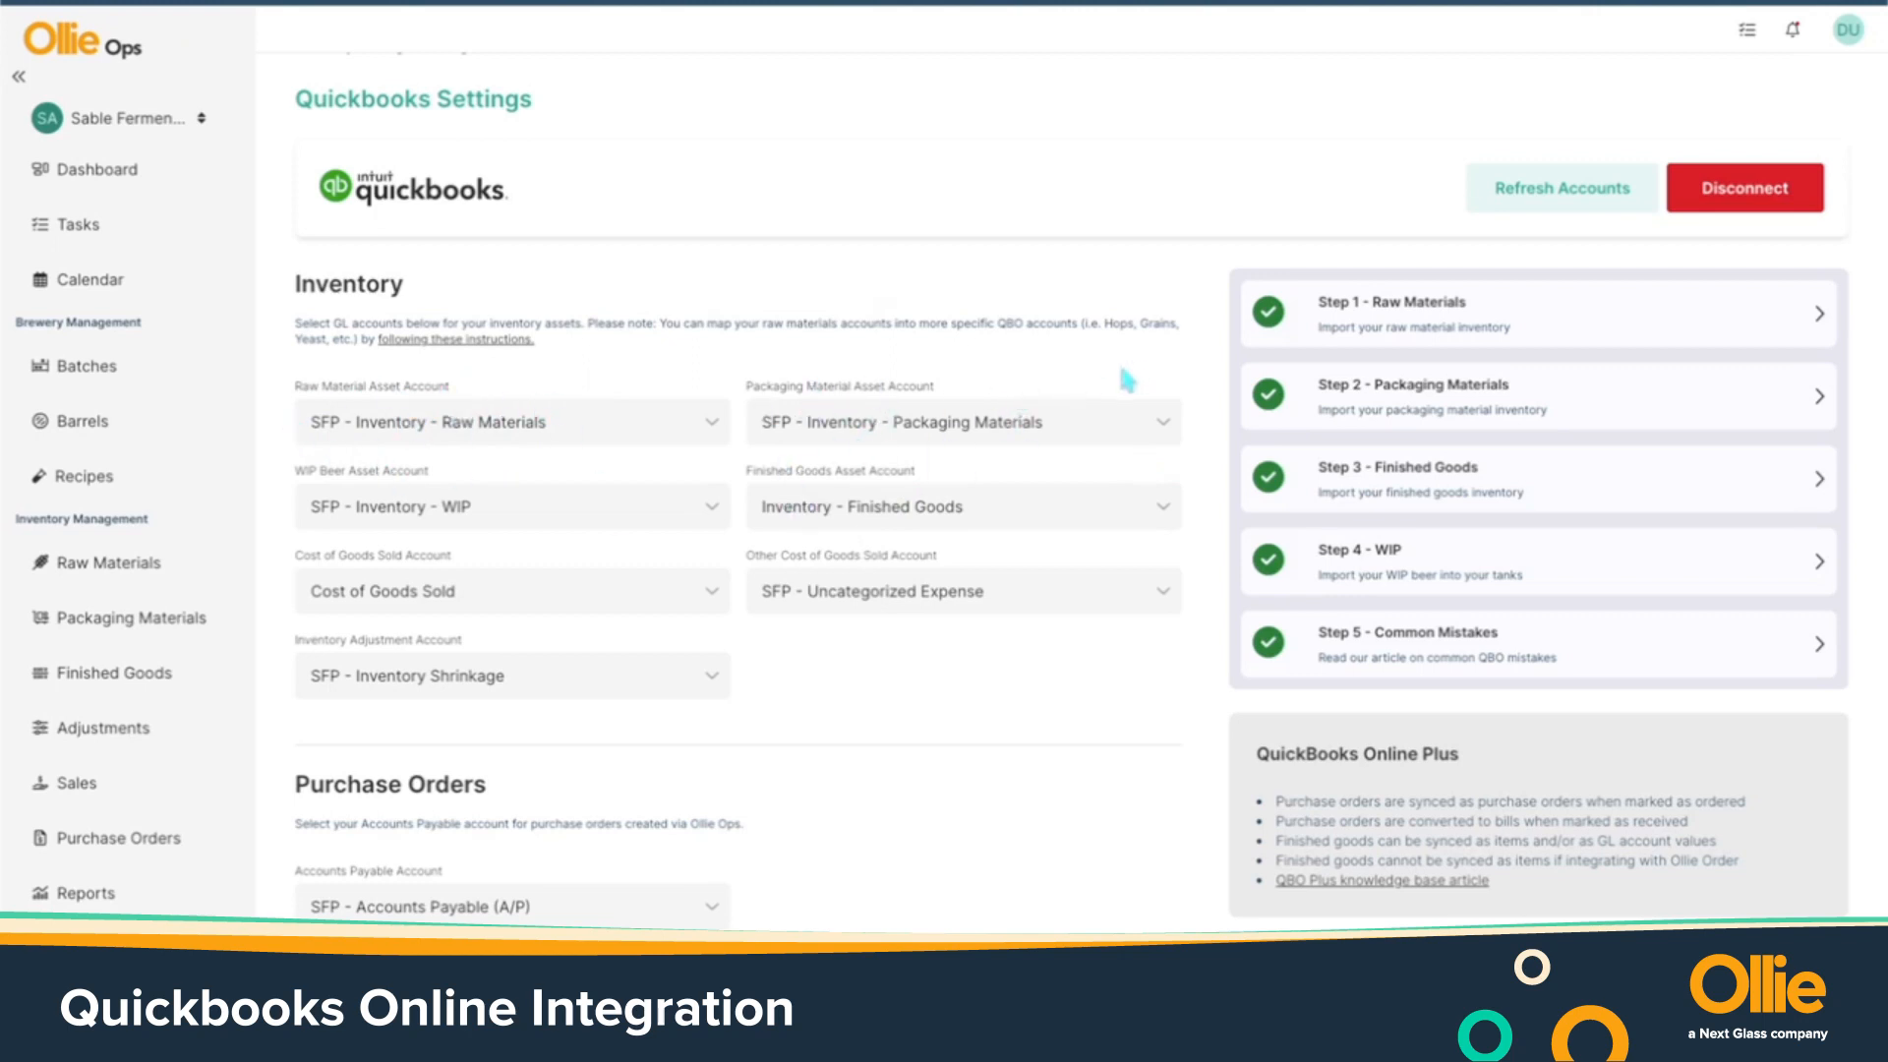
# In Ollie Ops, open the grain Rice Hulls: Riceland from the ingredients list for editing and check its QuickBooks account information
pyautogui.scroll(1, 1126, 379)
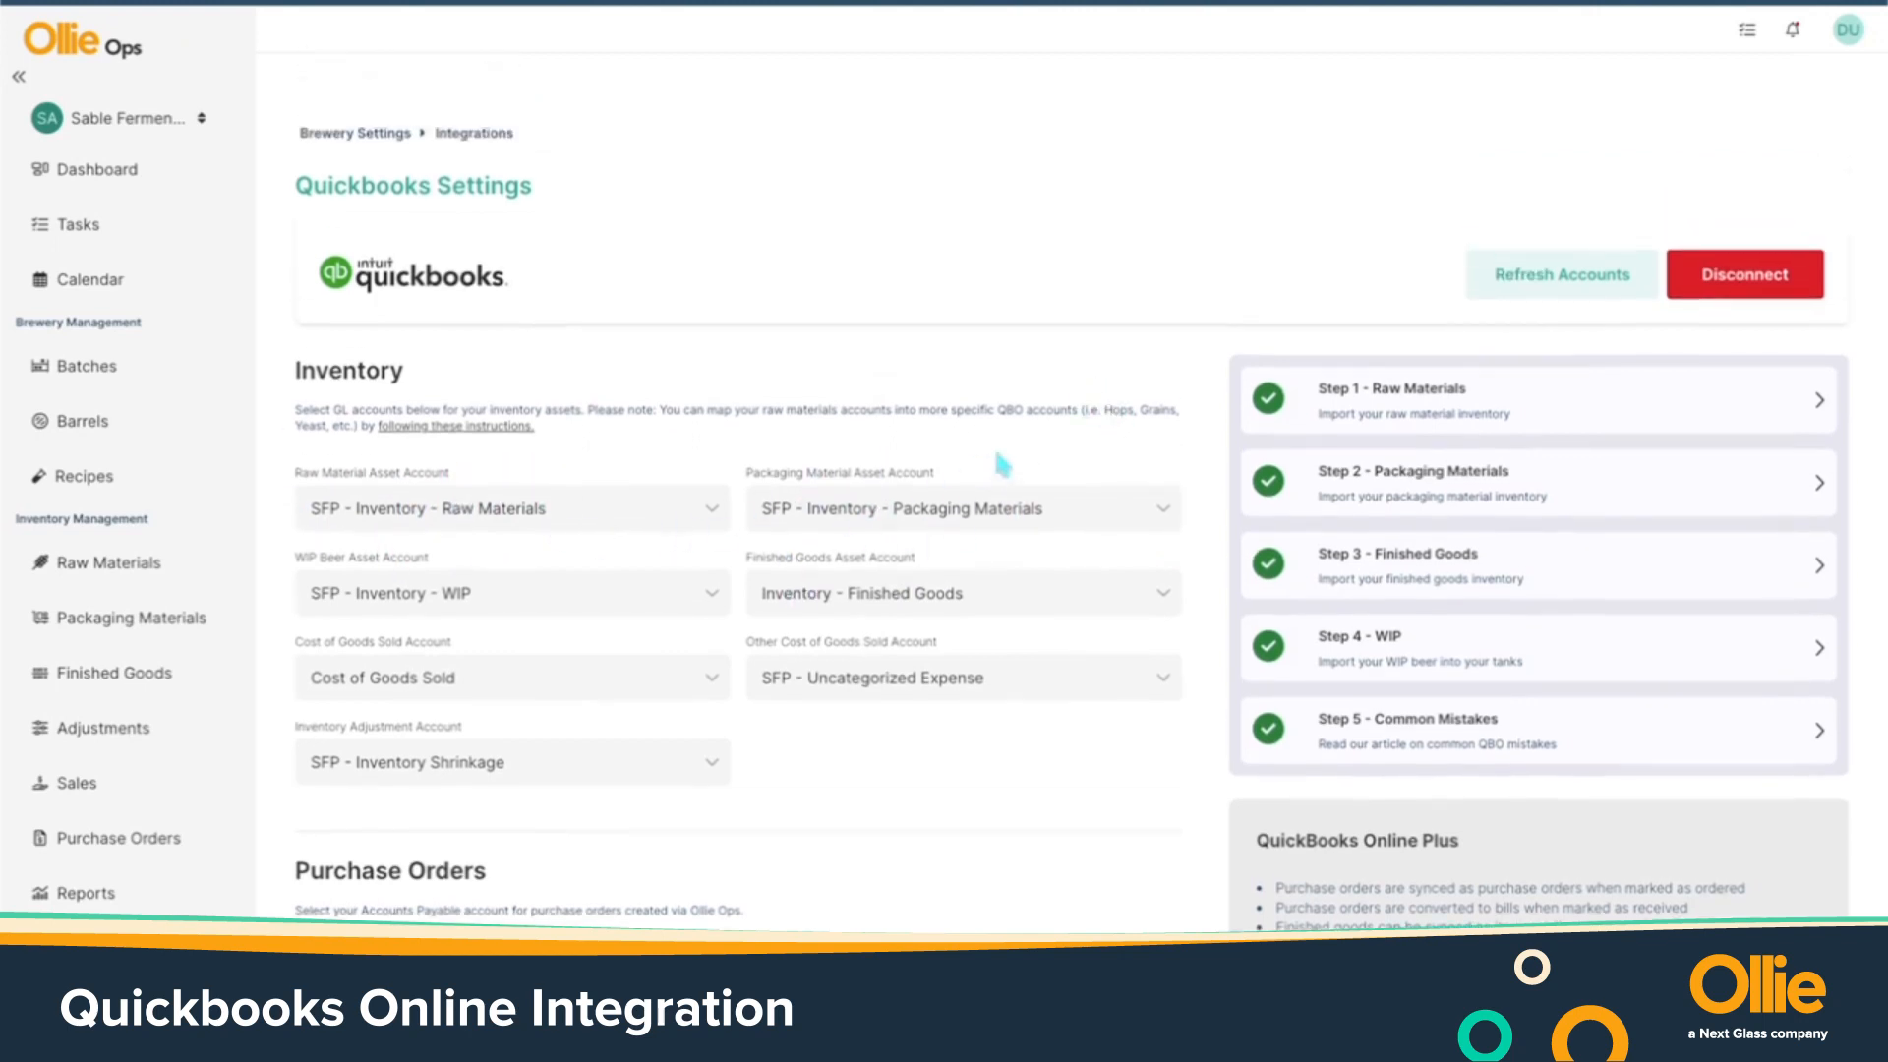
pyautogui.click(1849, 32)
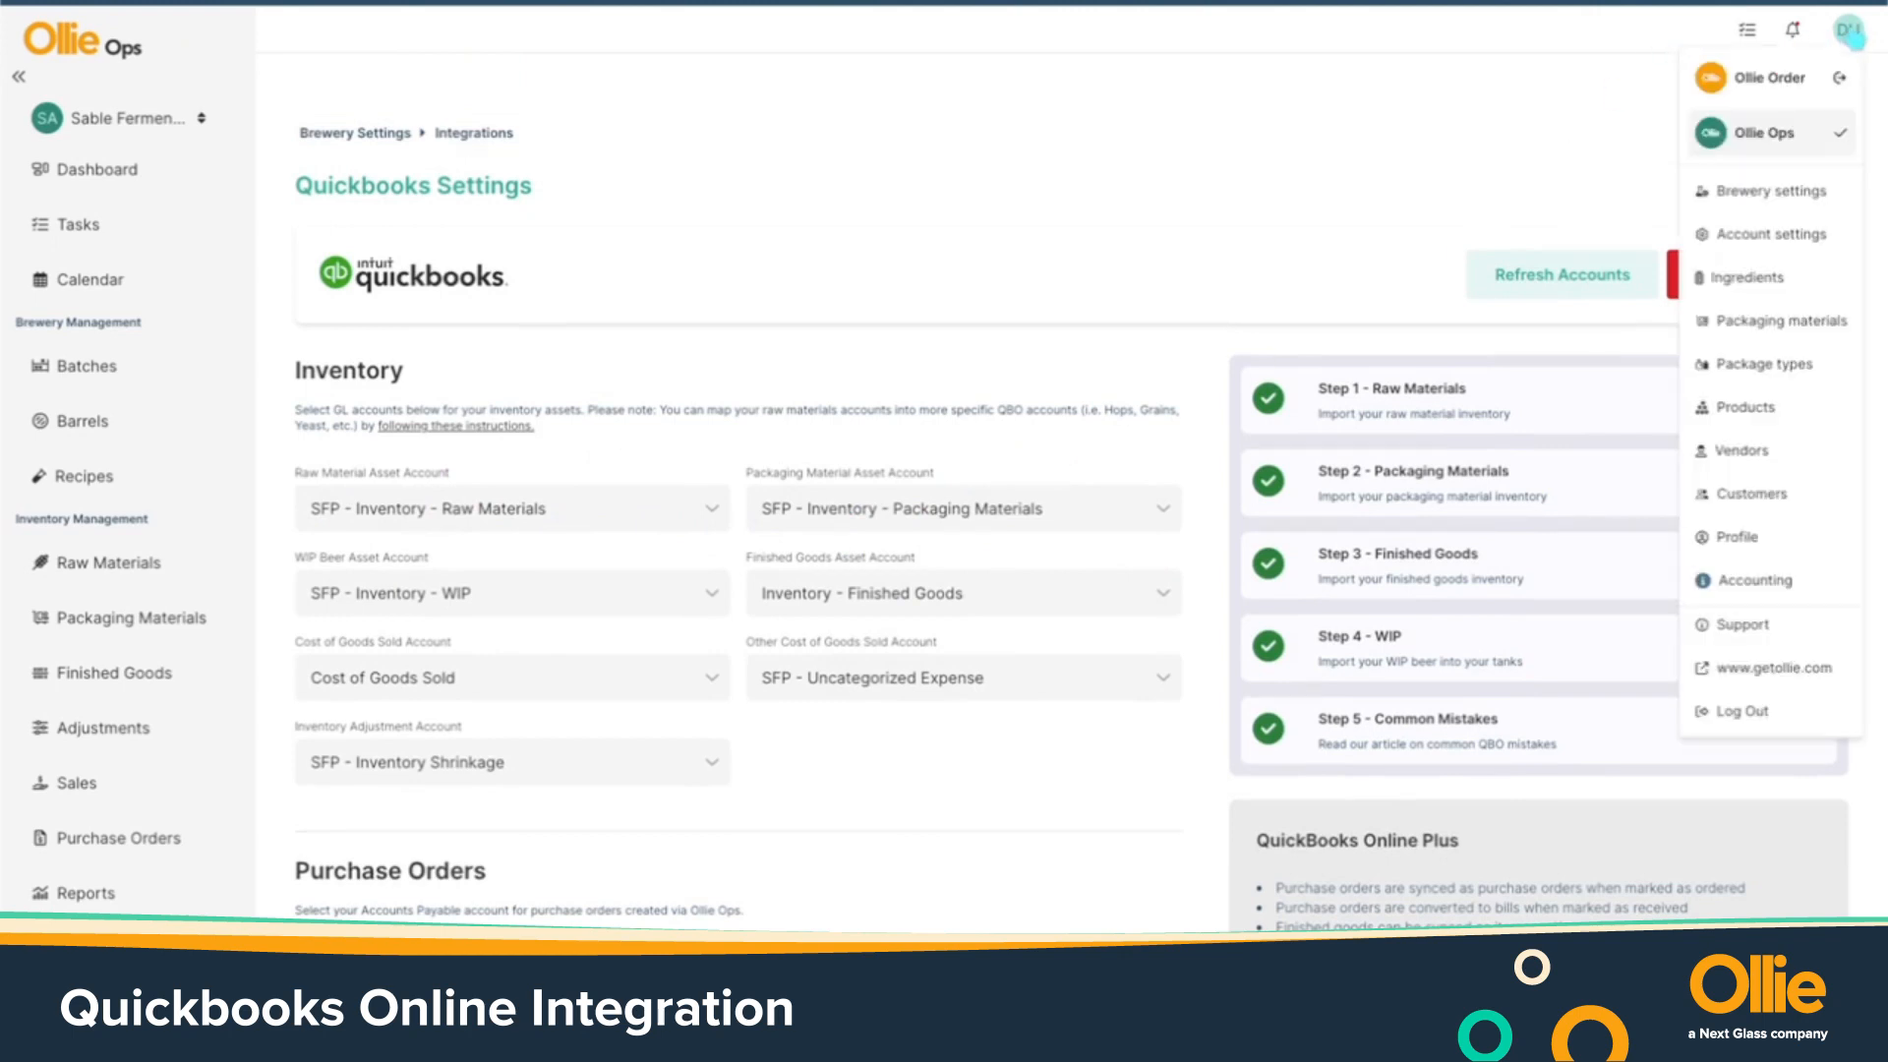
pyautogui.click(1783, 279)
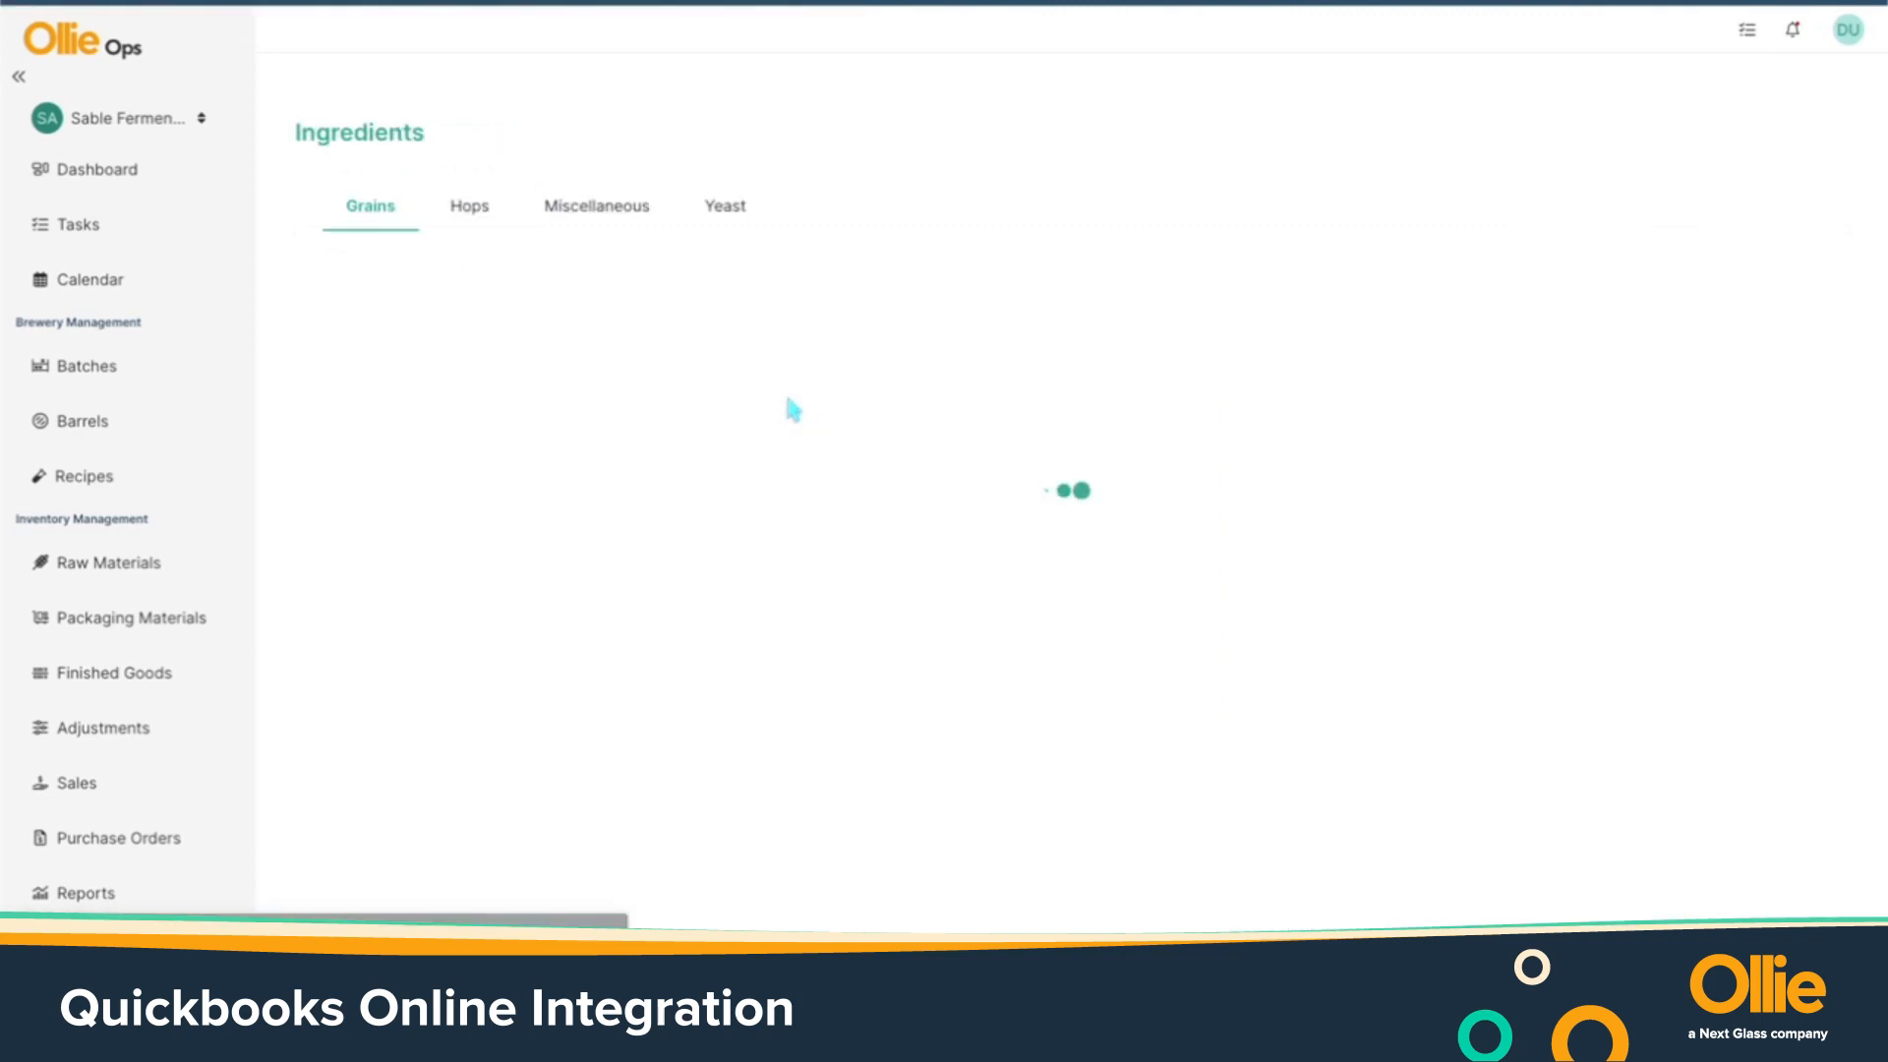
pyautogui.click(1825, 490)
pyautogui.click(1755, 531)
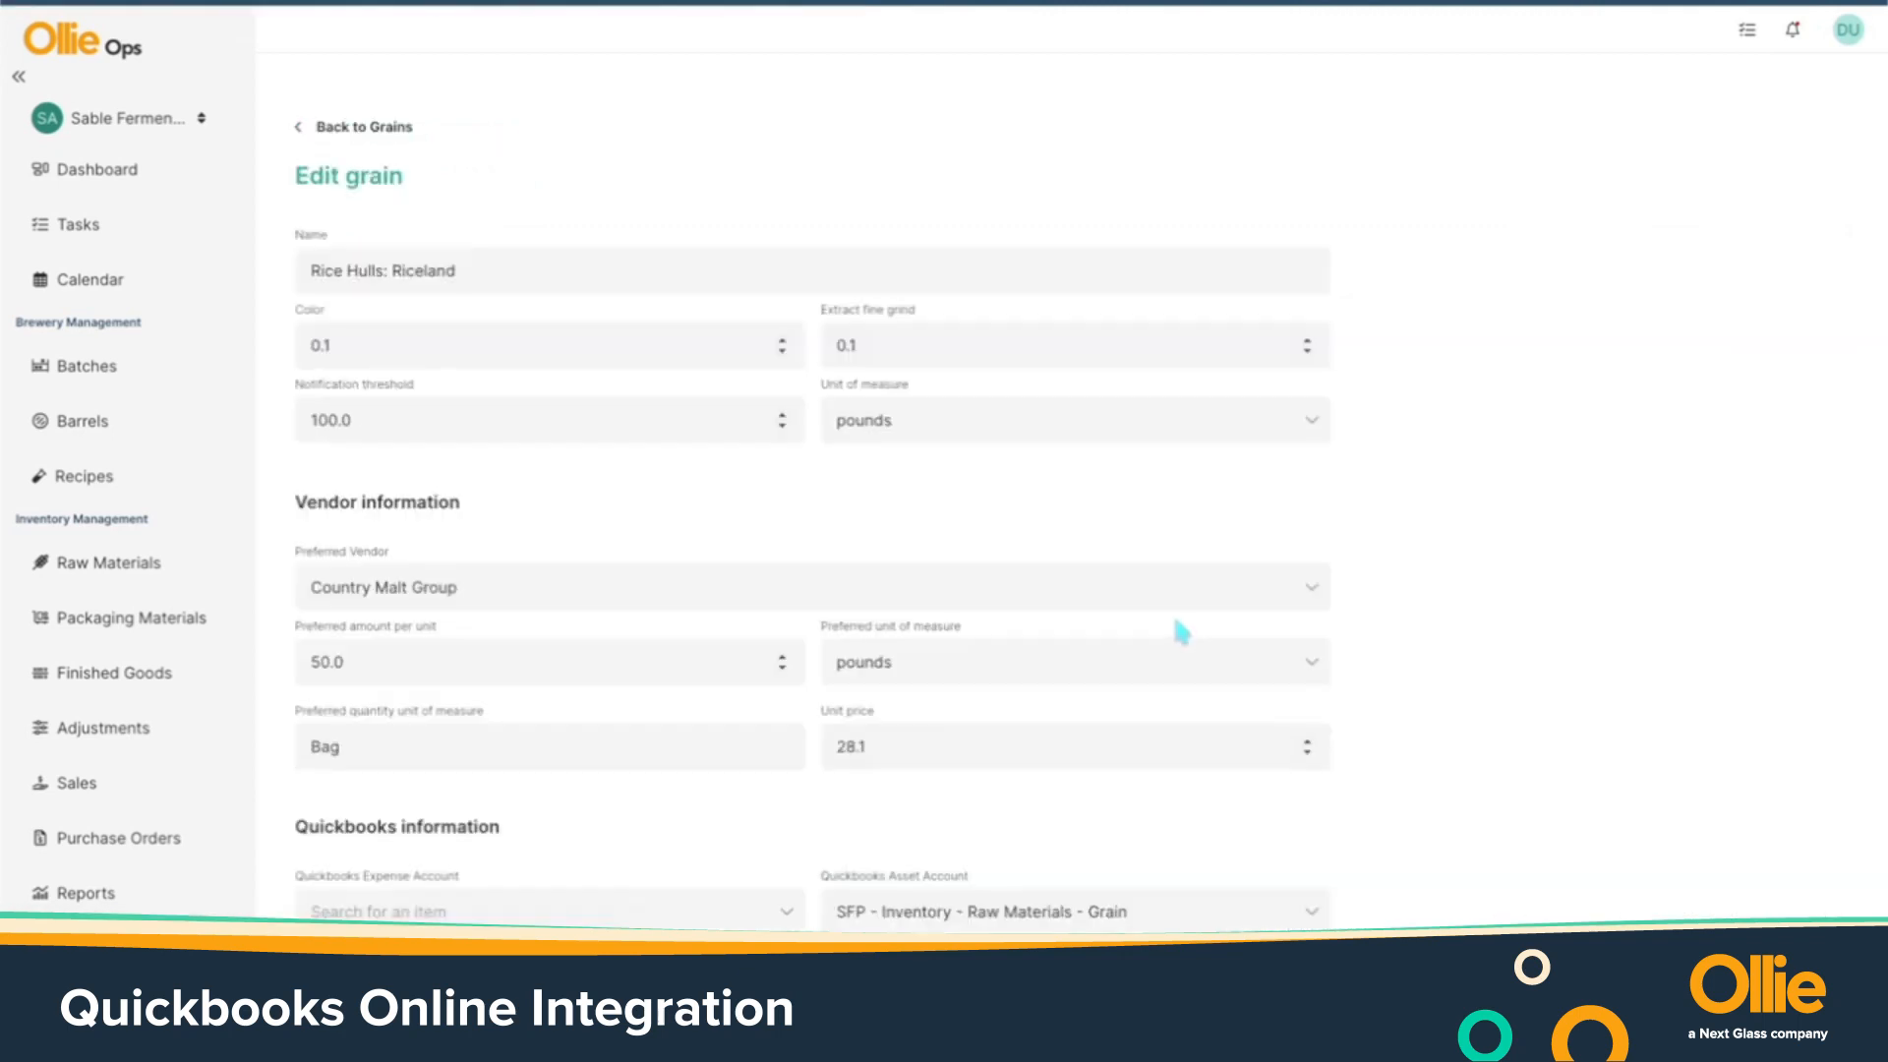
pyautogui.scroll(-3, 1057, 806)
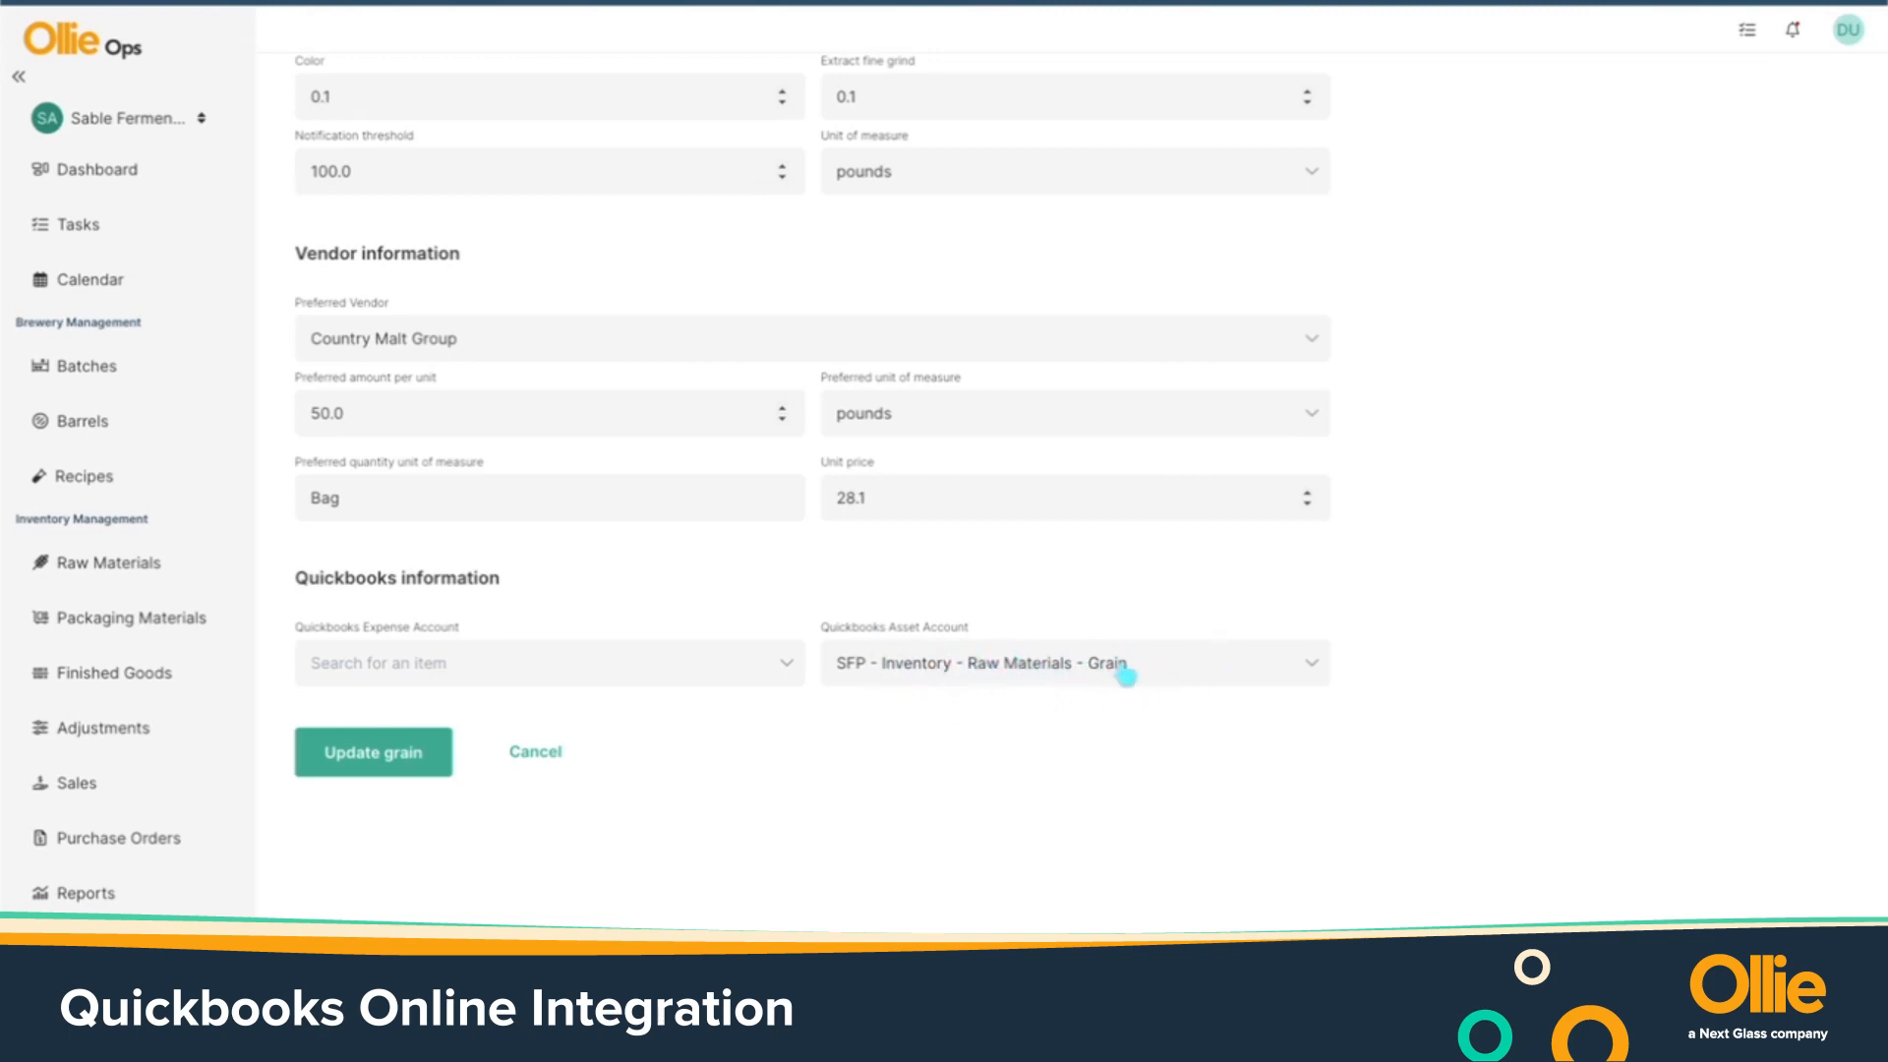
pyautogui.scroll(5, 1425, 610)
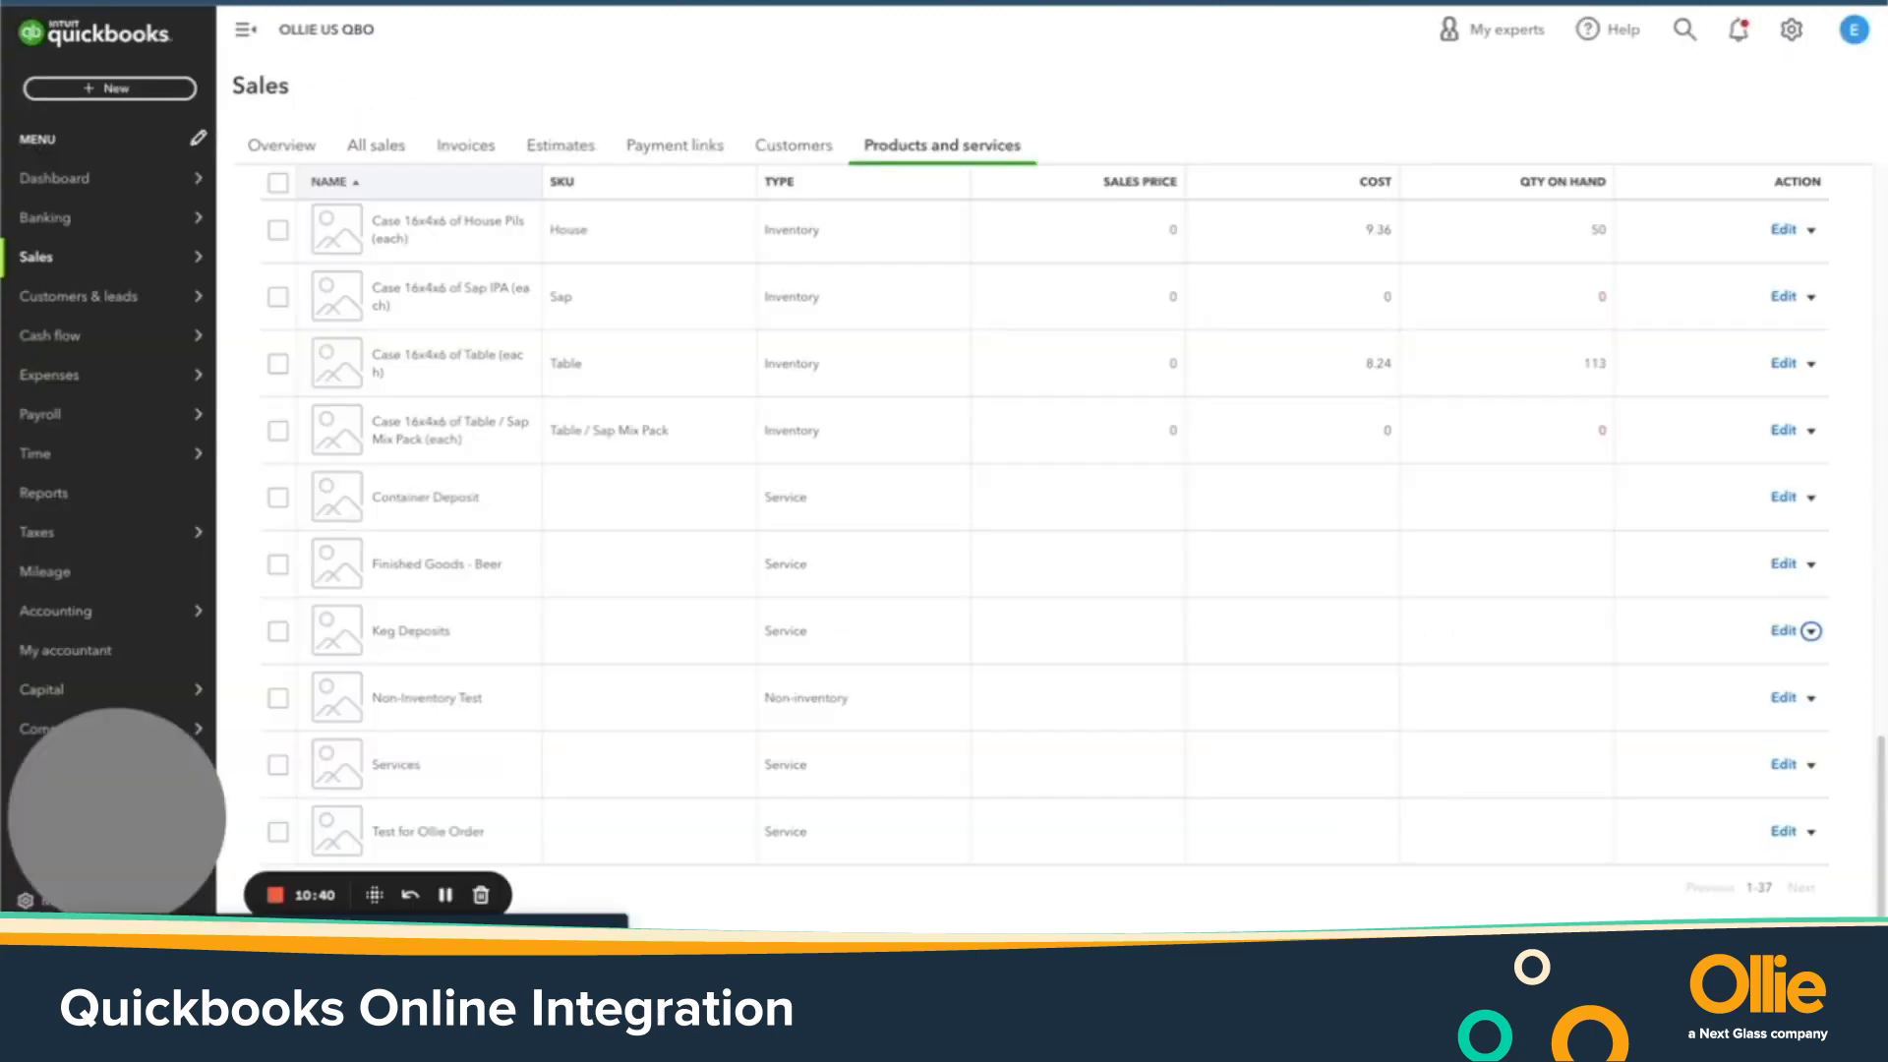
# Open the chart of accounts in QuickBooks Online and find the SFP - Inventory - Raw Materials sub-accounts
pyautogui.moveTo(101, 621)
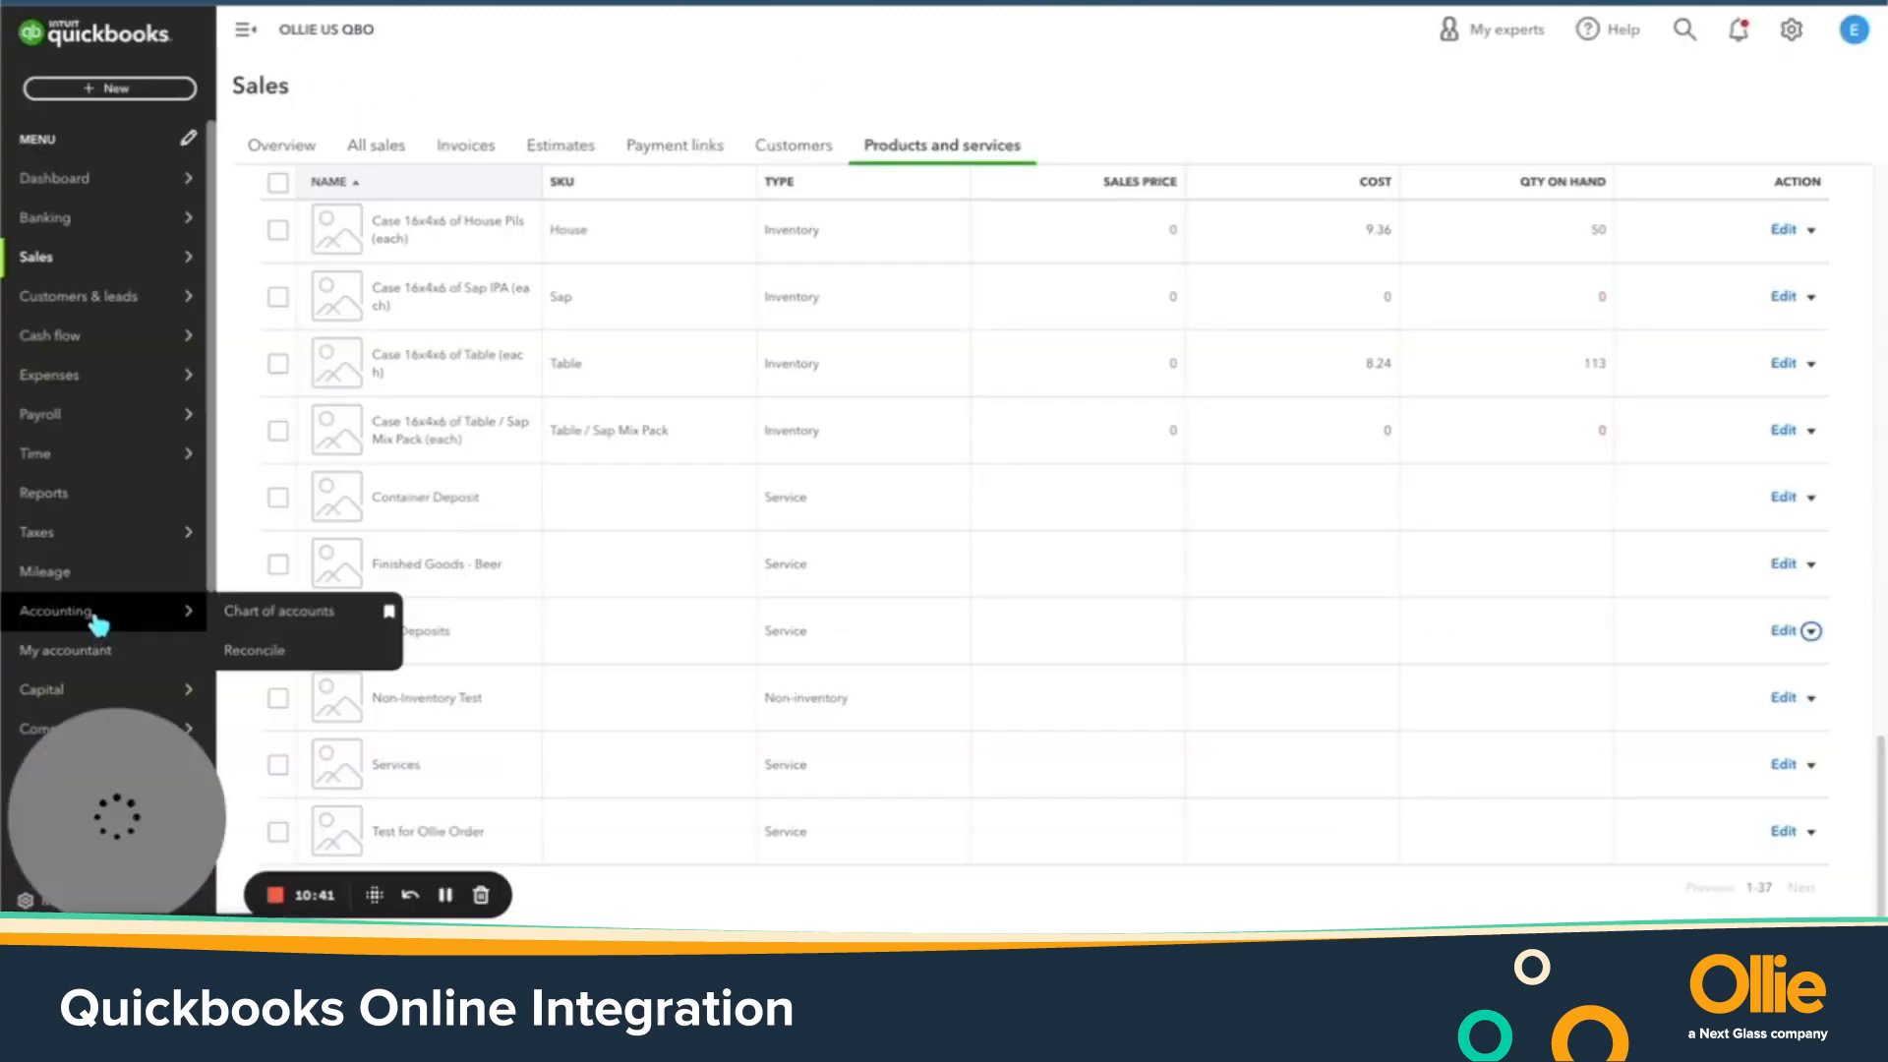
pyautogui.click(256, 617)
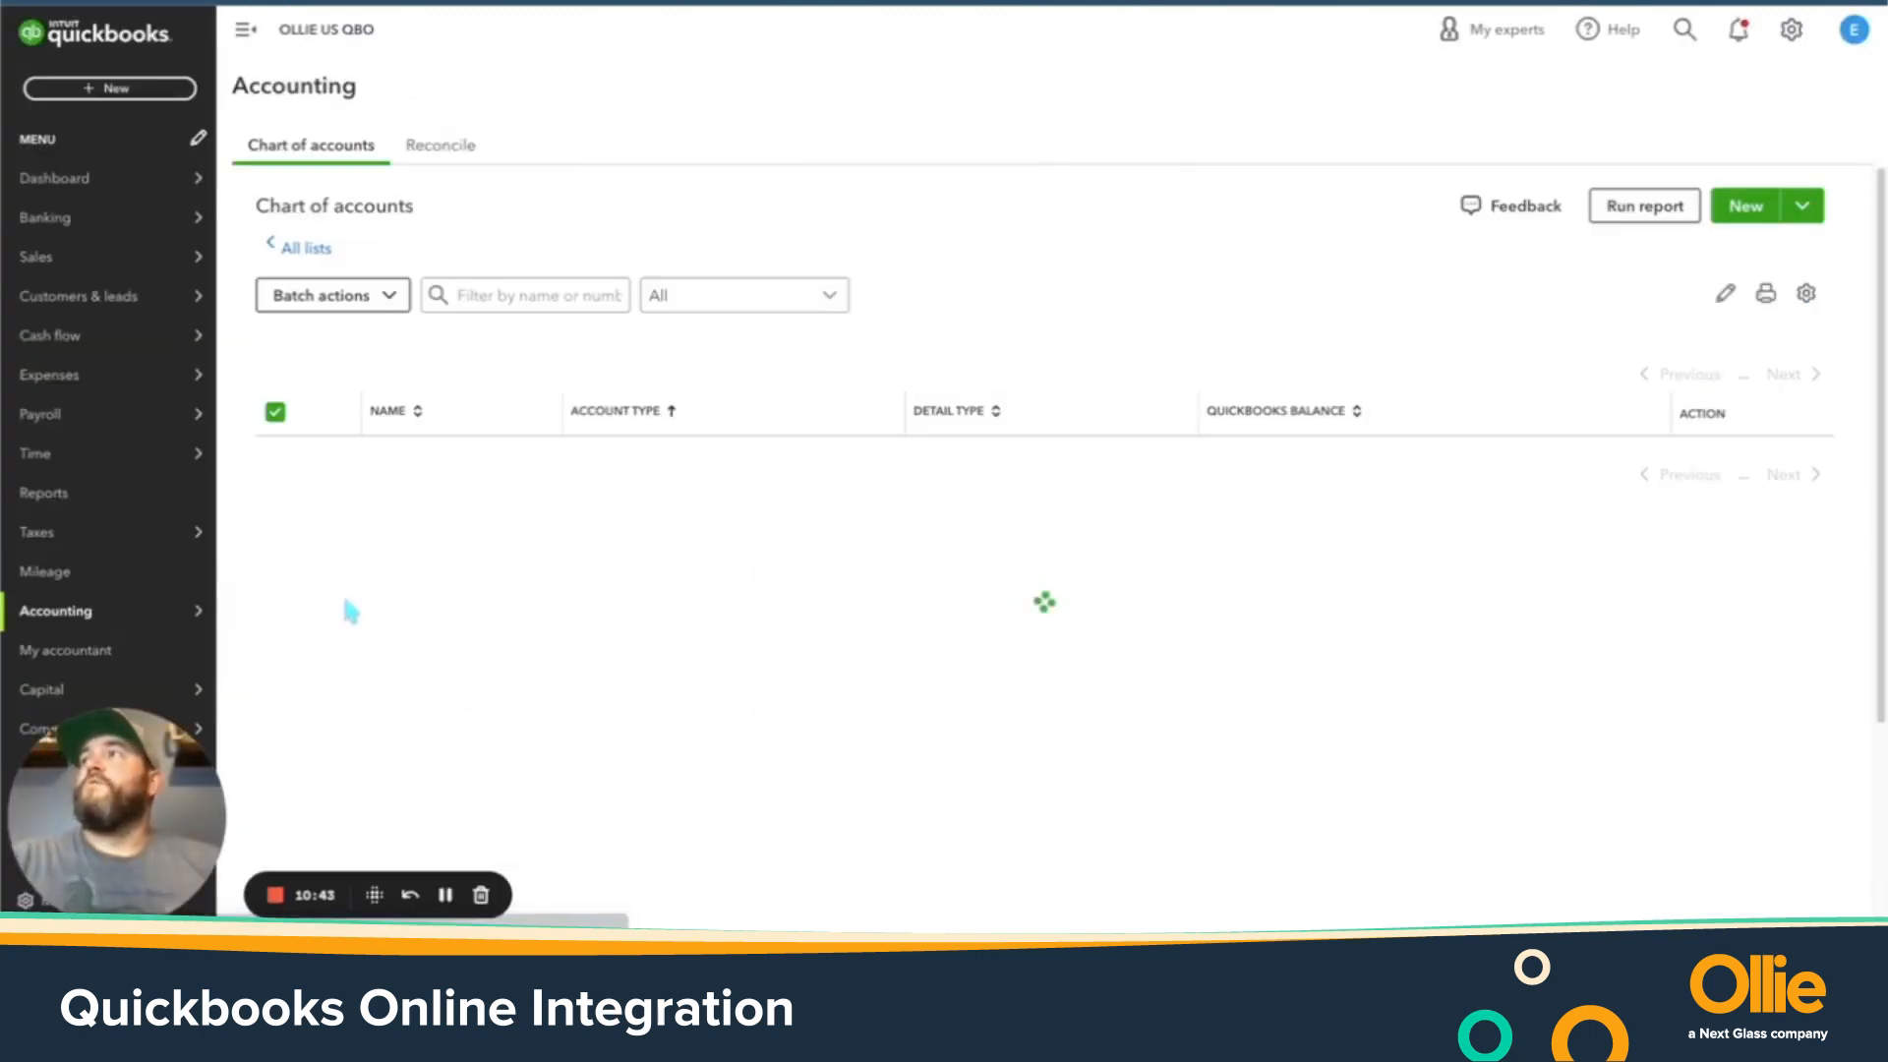
pyautogui.scroll(-10, 706, 562)
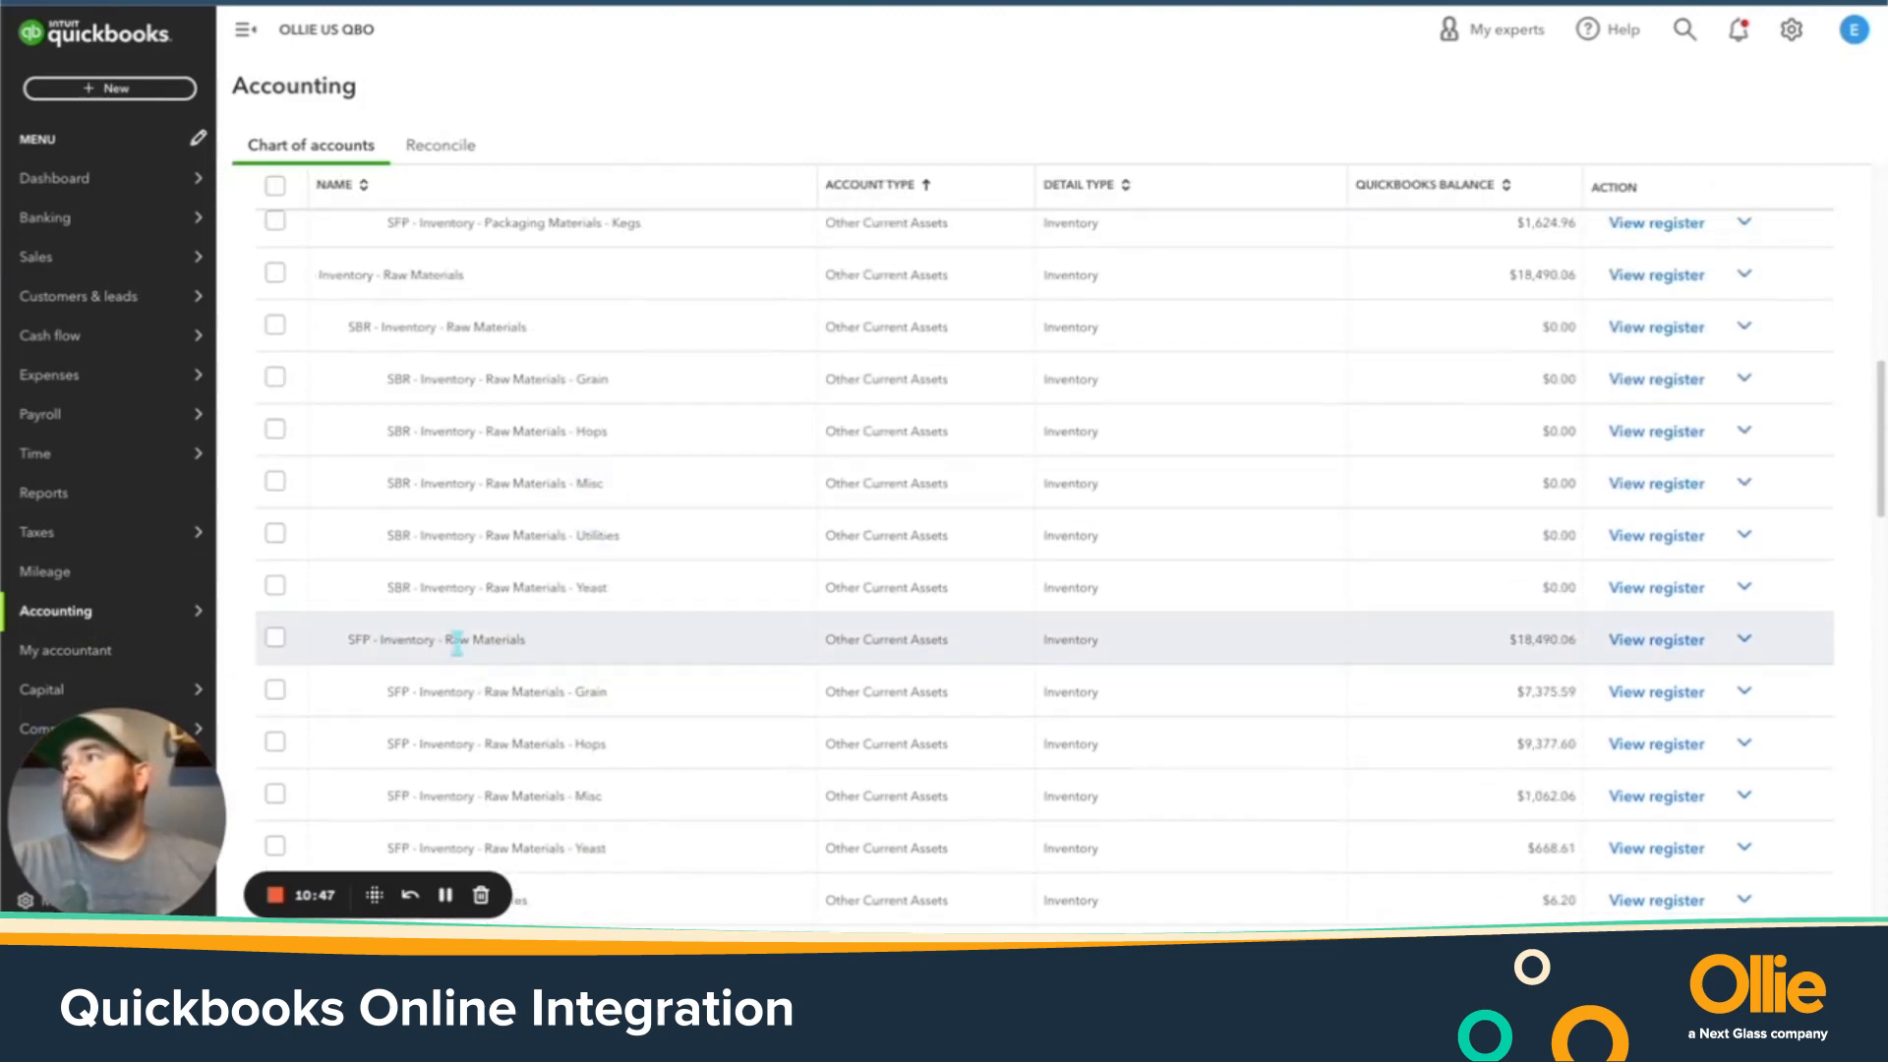
pyautogui.scroll(-1, 961, 640)
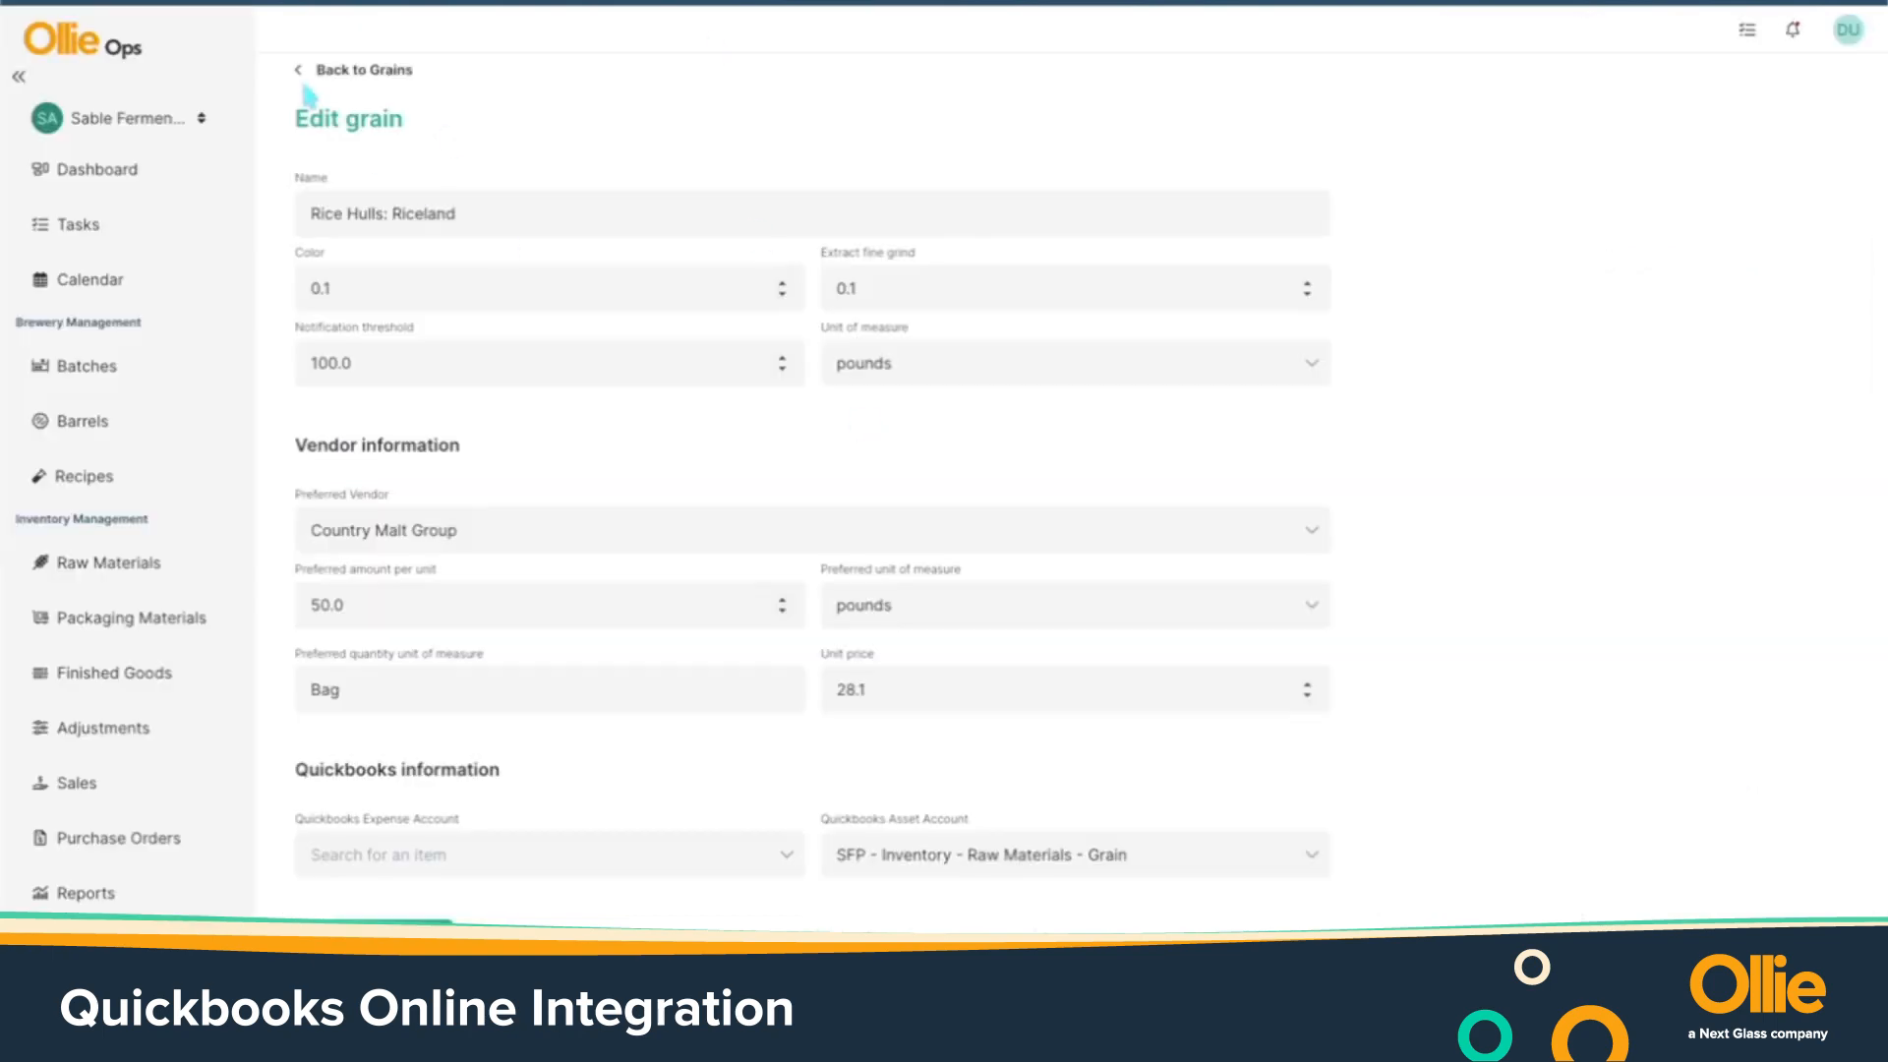
# Back in Ollie Ops, return to the grains list, select all grains including Caramel Malt 40L: Briess, and open them for bulk editing
pyautogui.click(307, 81)
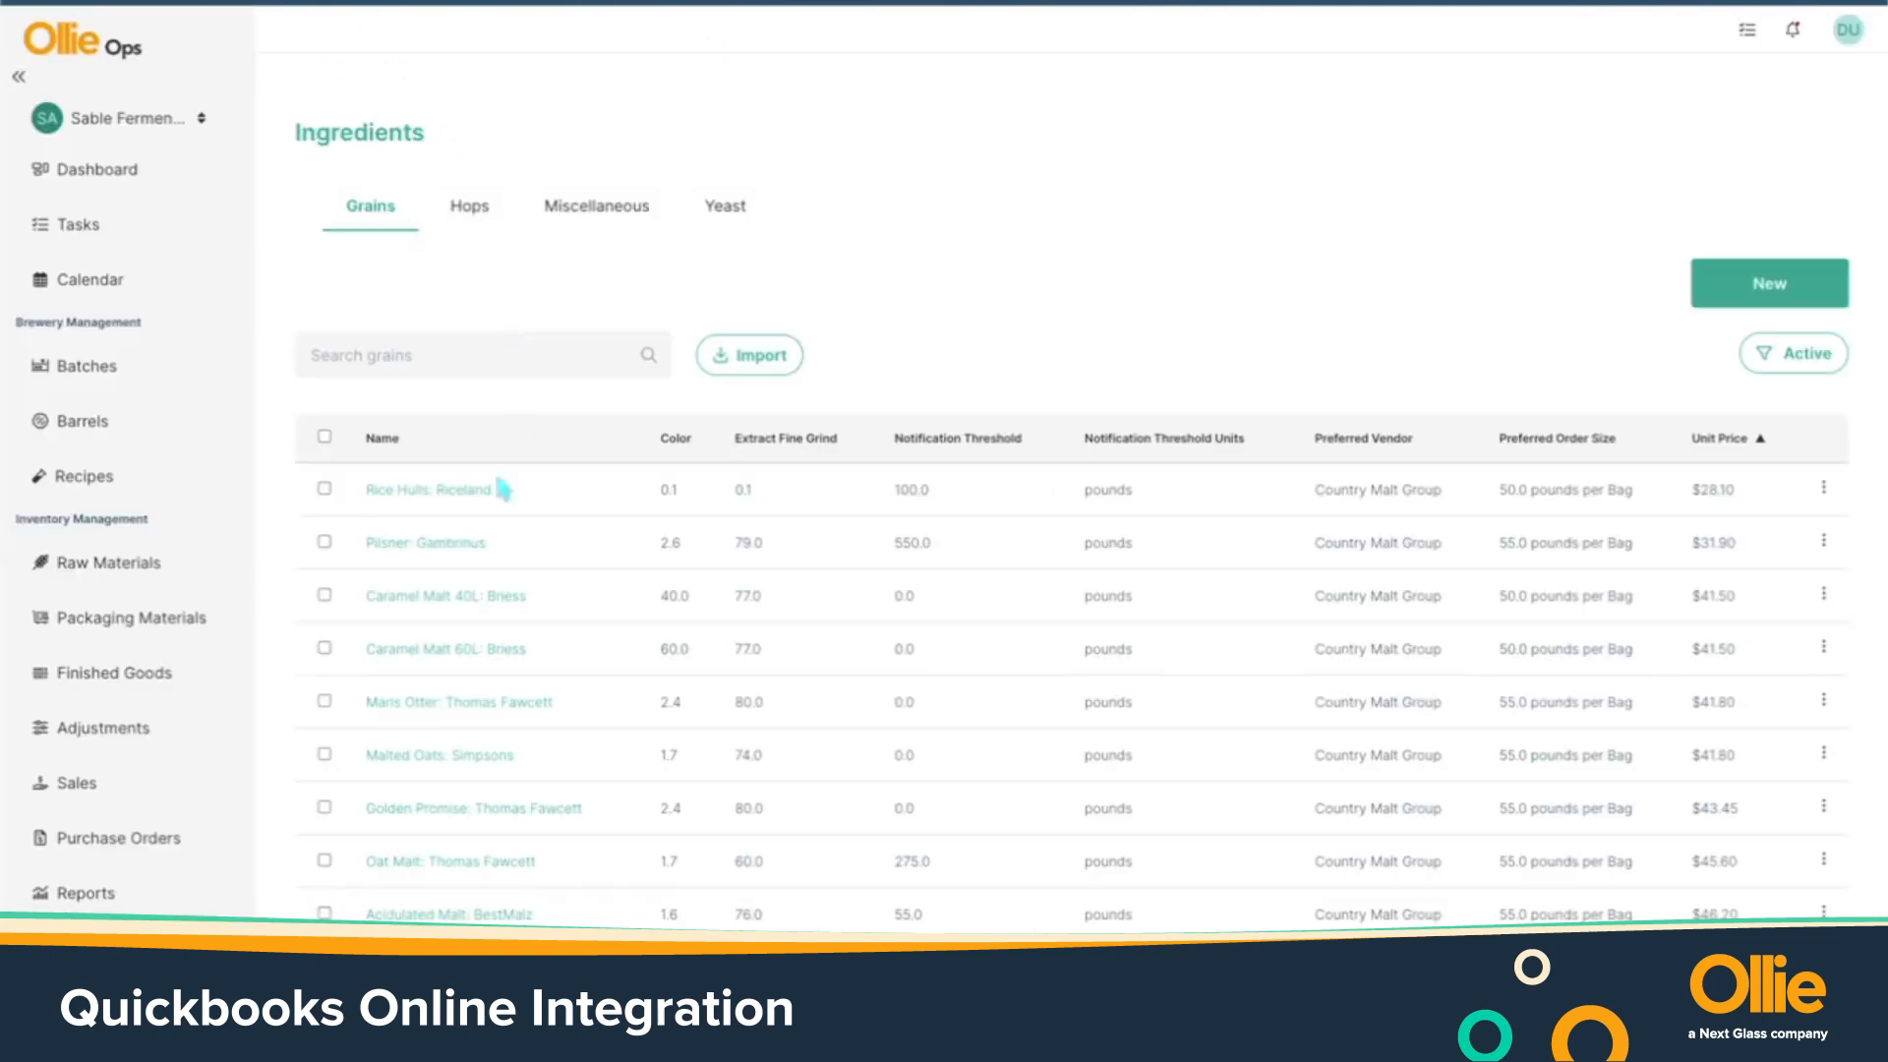
pyautogui.click(324, 436)
pyautogui.click(325, 595)
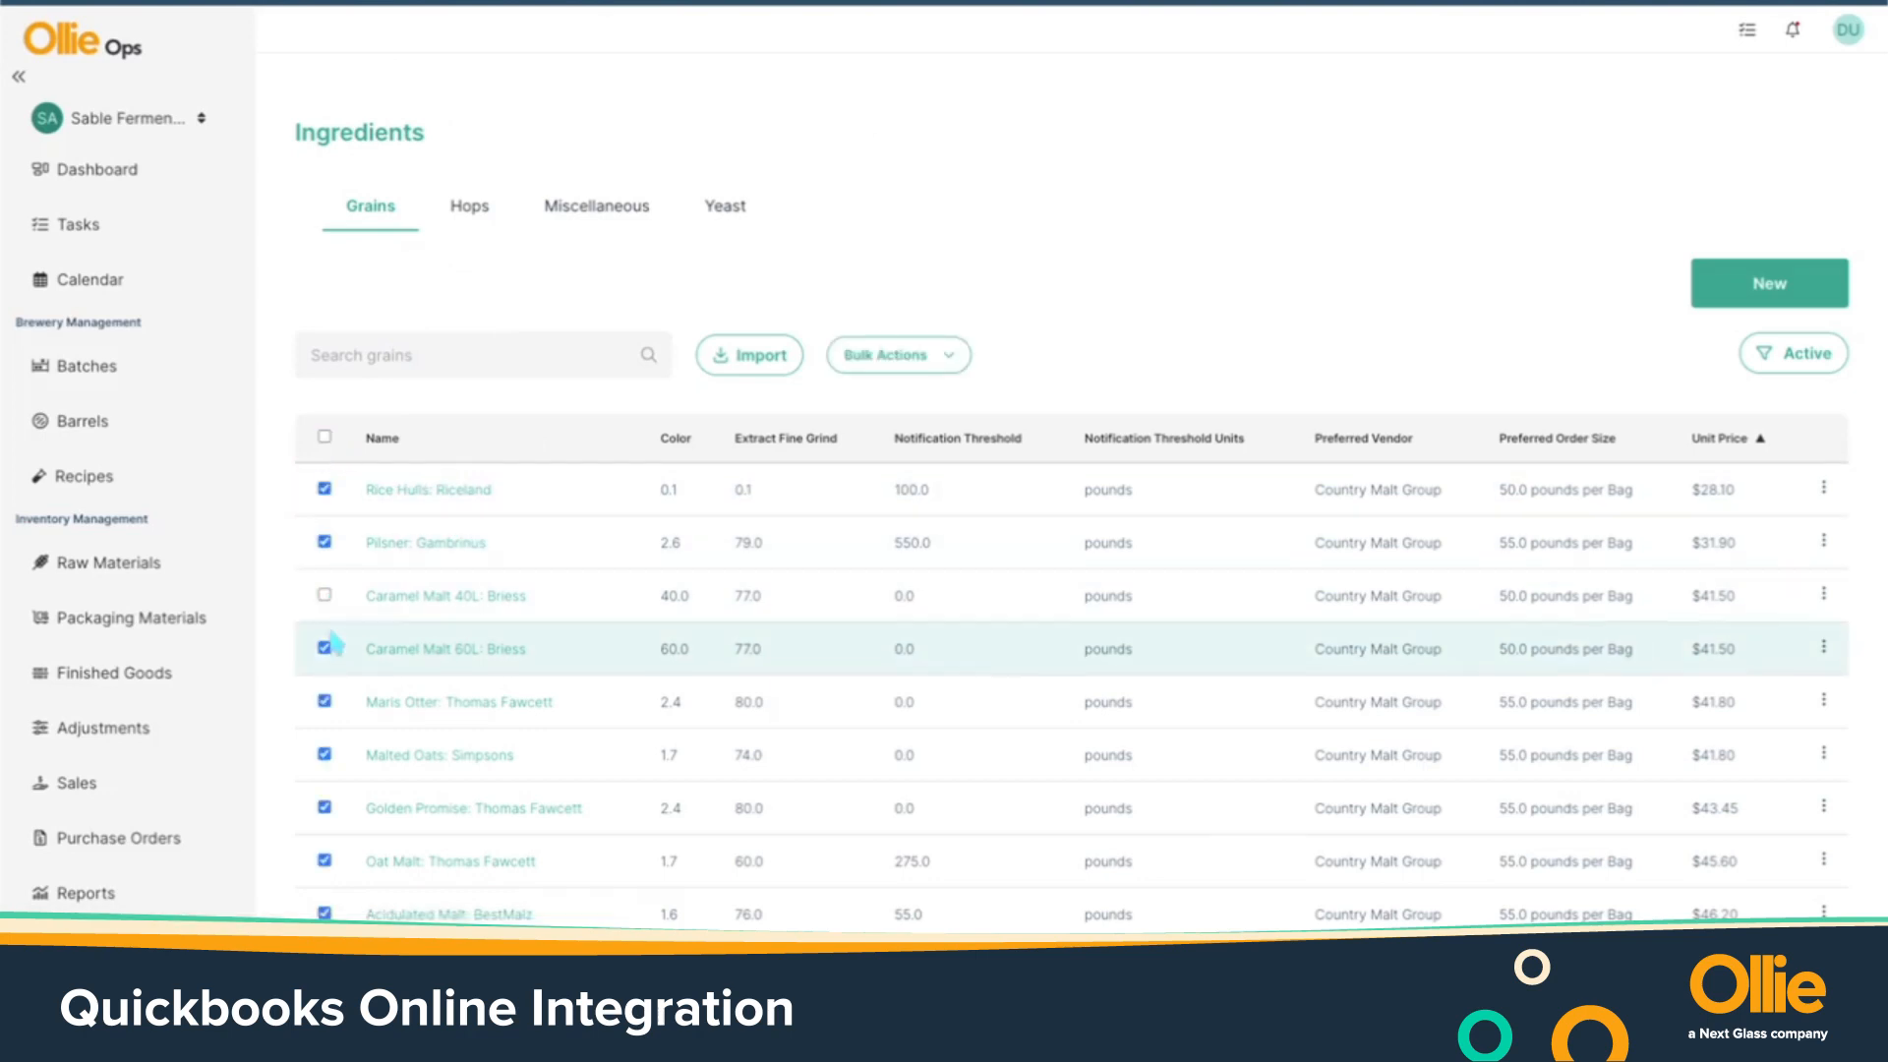
pyautogui.click(326, 596)
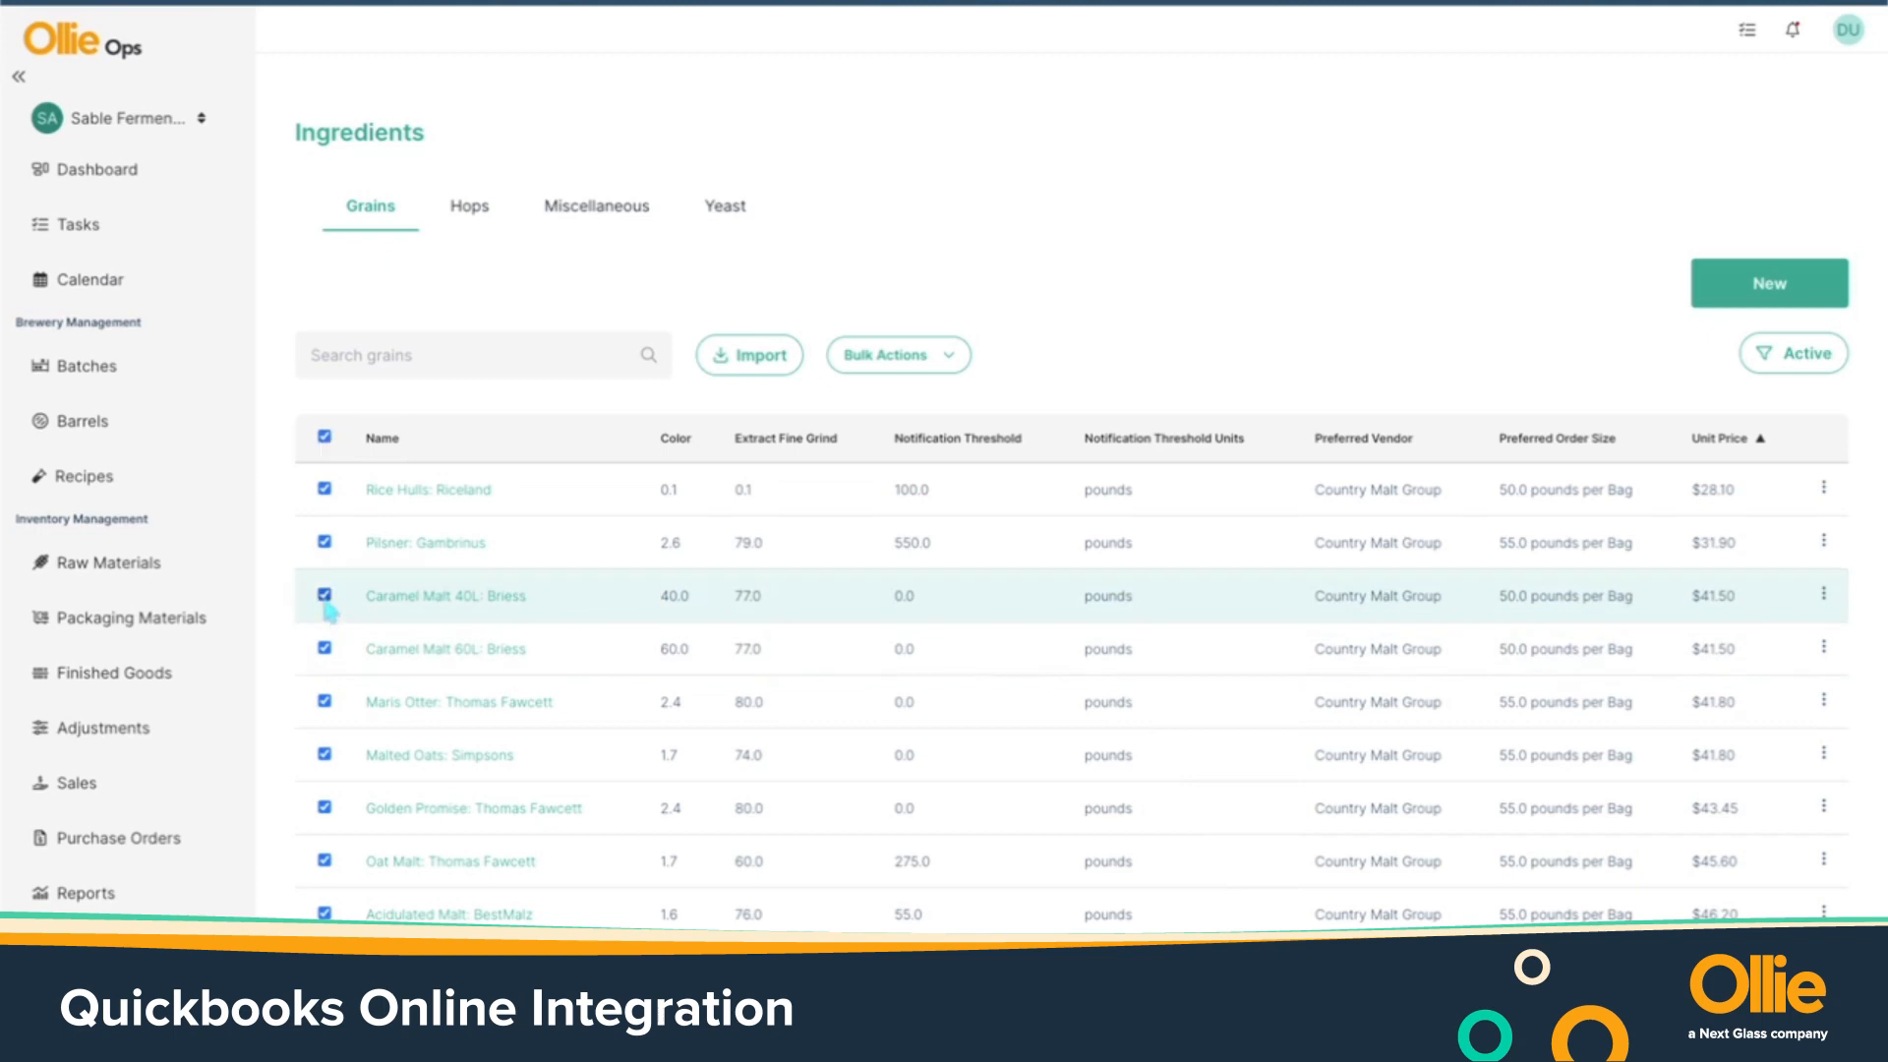
pyautogui.click(950, 358)
pyautogui.click(898, 417)
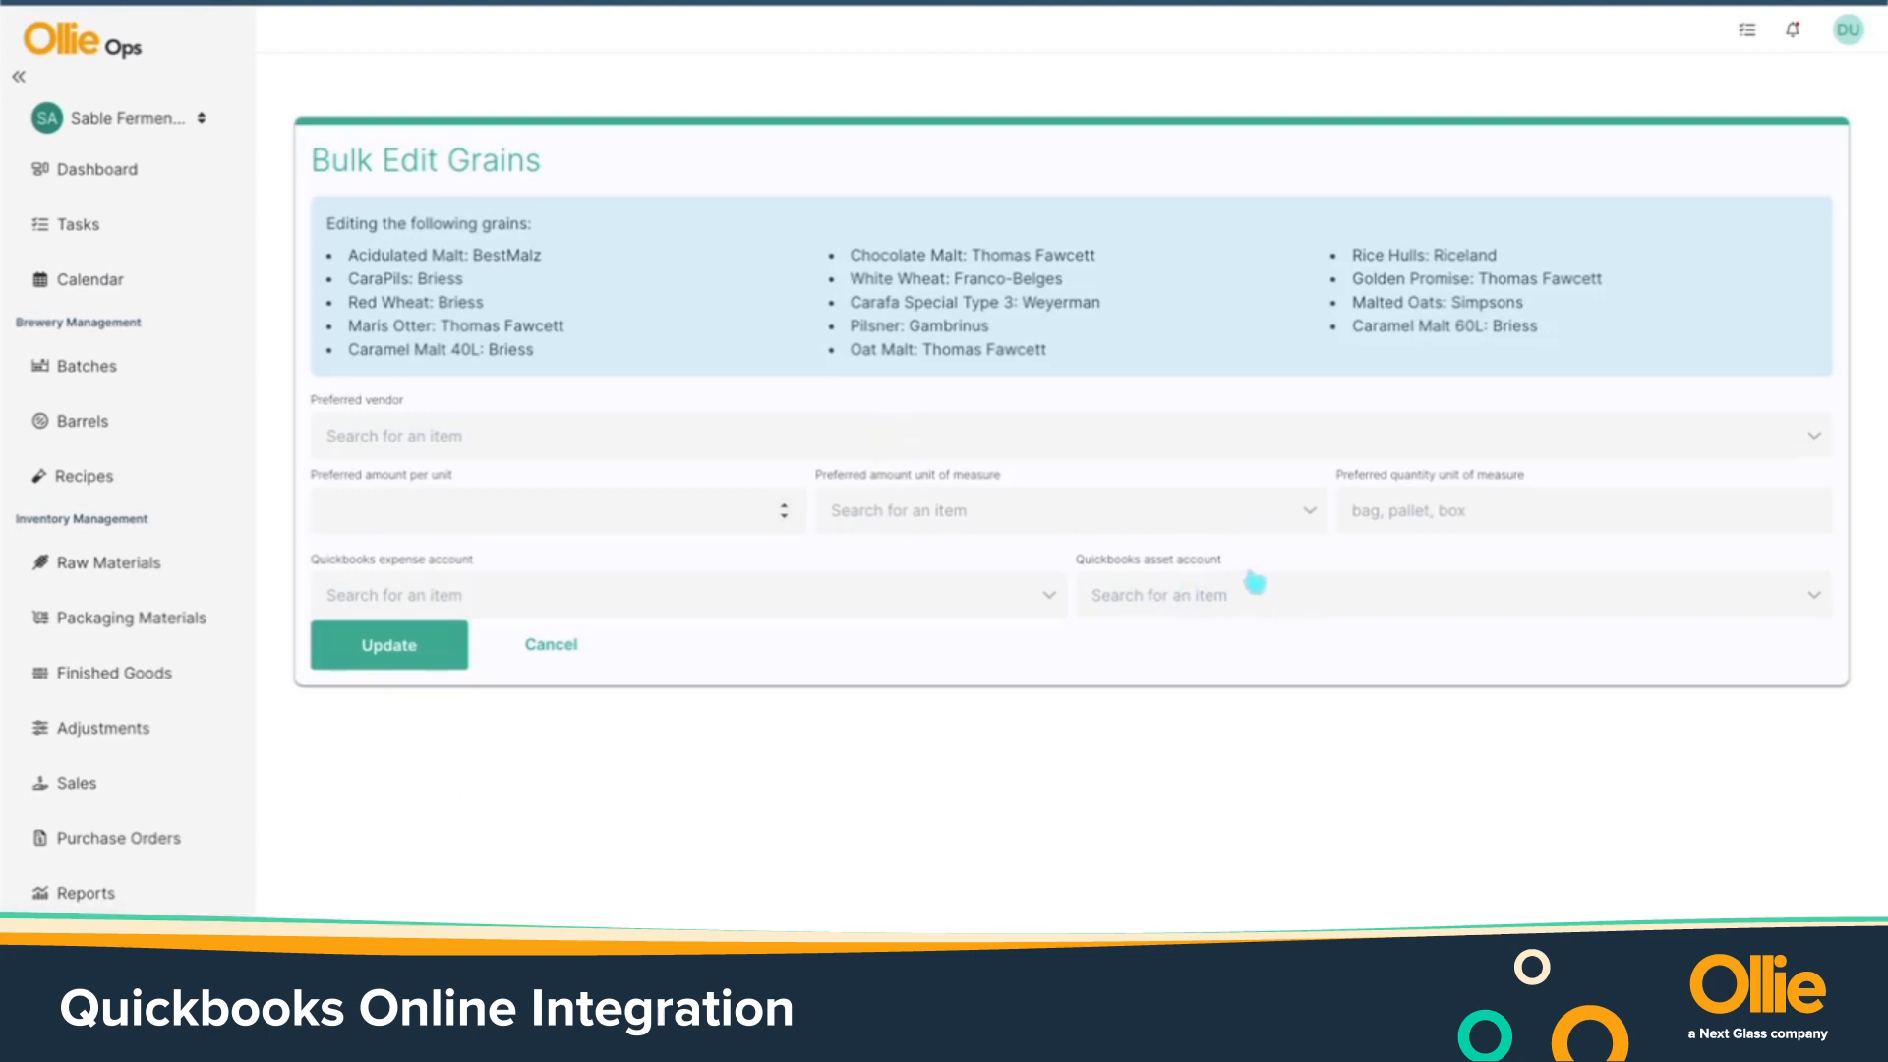
# Search the QuickBooks asset account choices for "grain" in the bulk edit, and cancel without updating the grains
pyautogui.click(1289, 604)
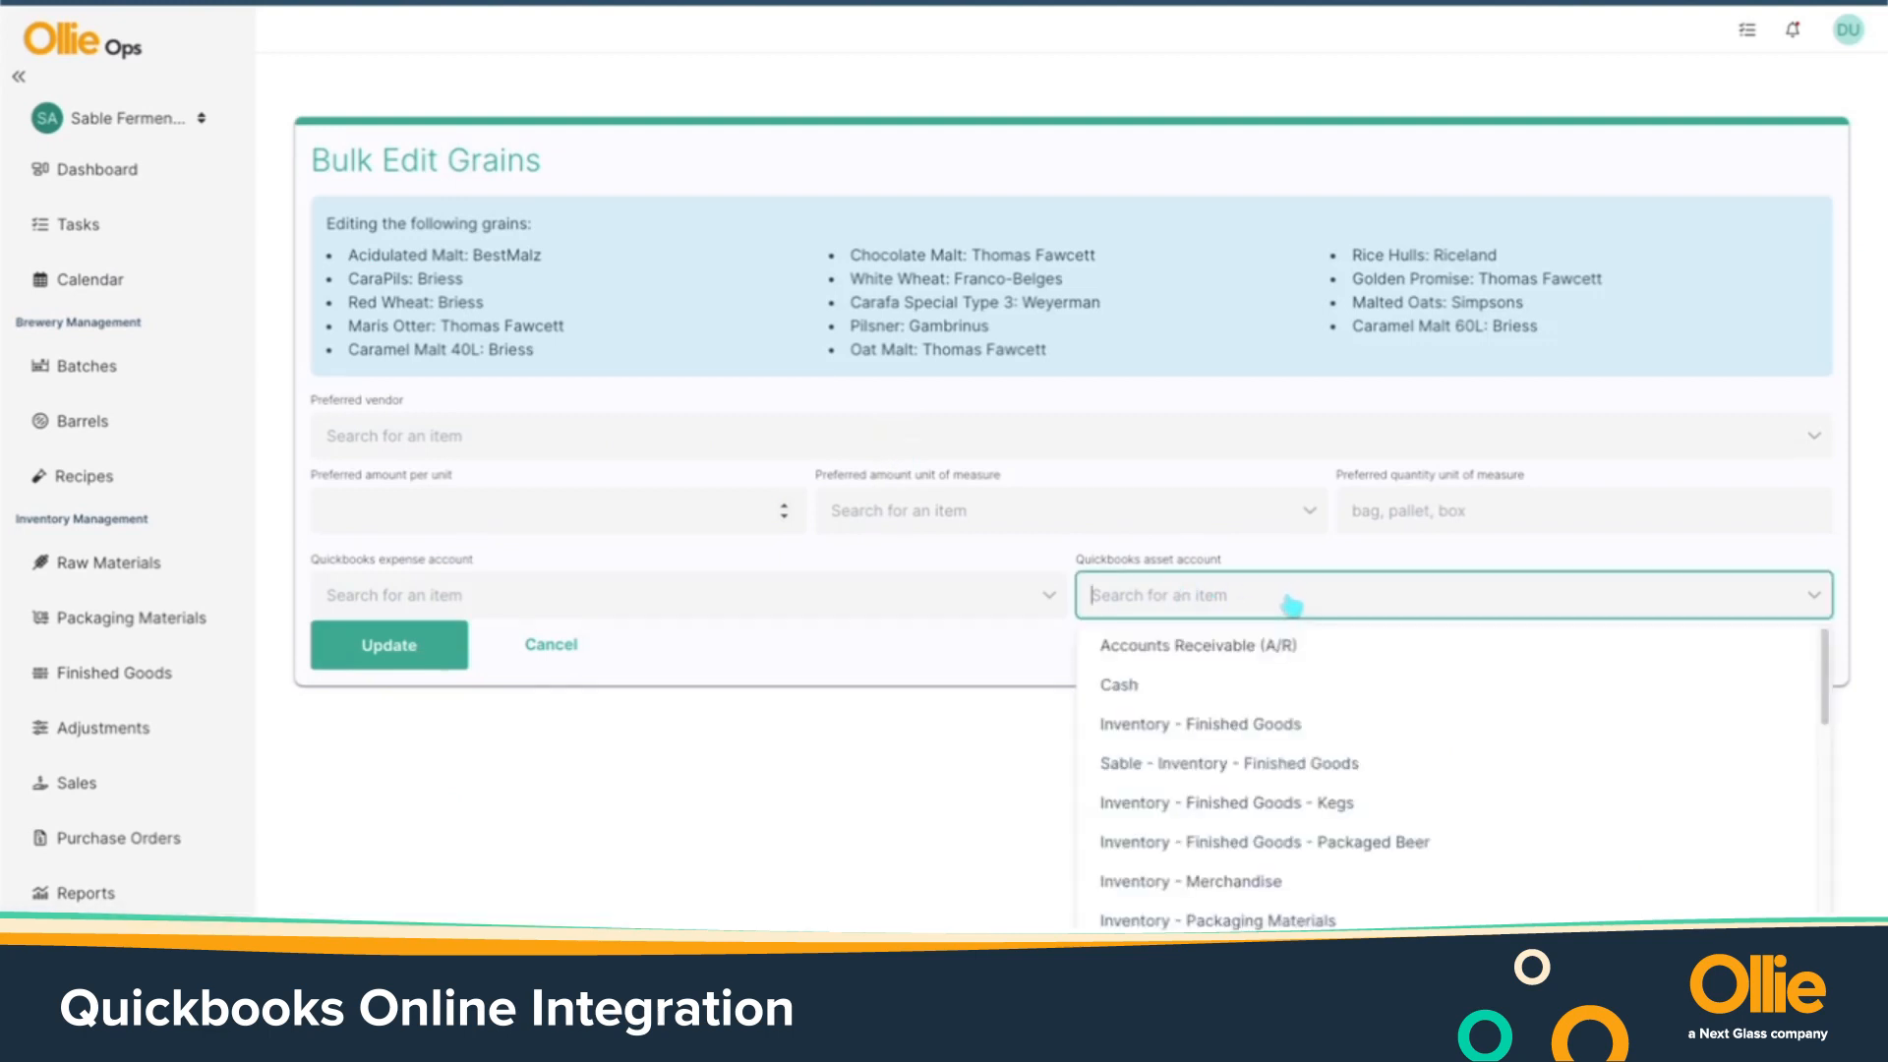
pyautogui.write('grain')
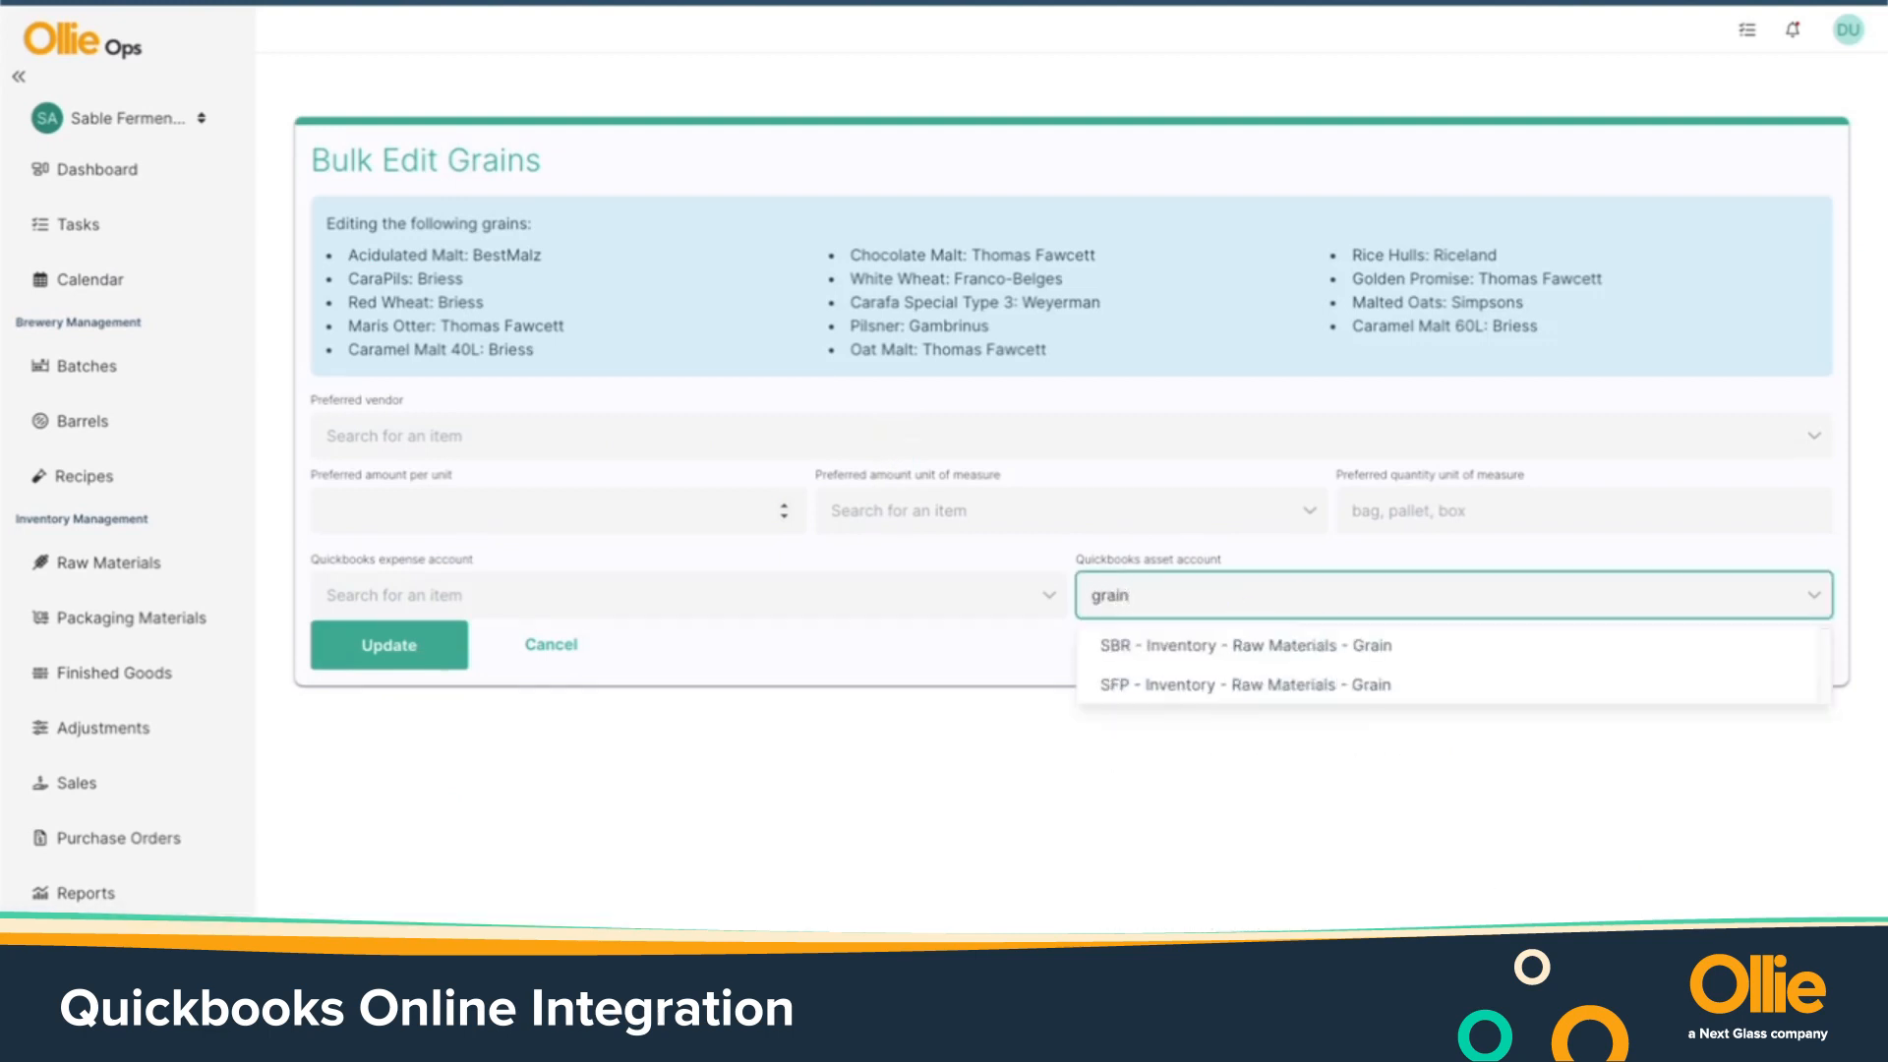
pyautogui.click(1001, 759)
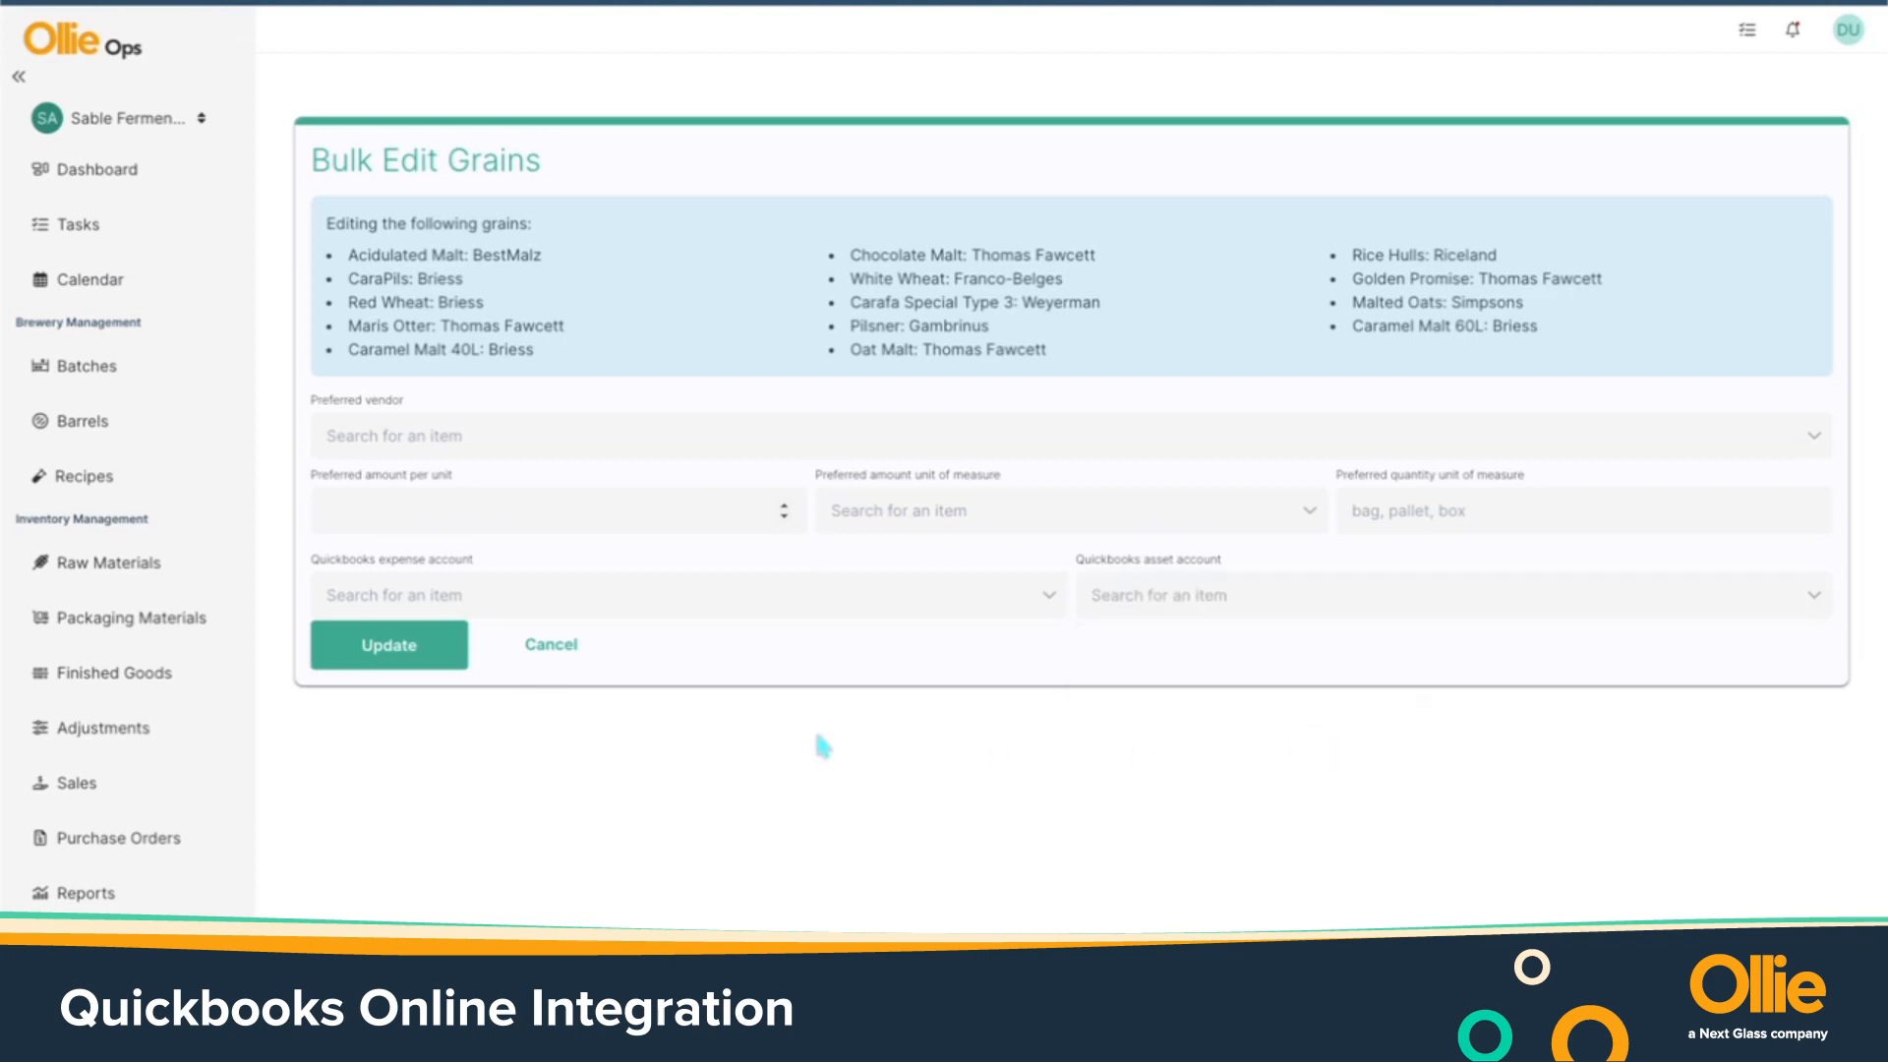
pyautogui.click(540, 649)
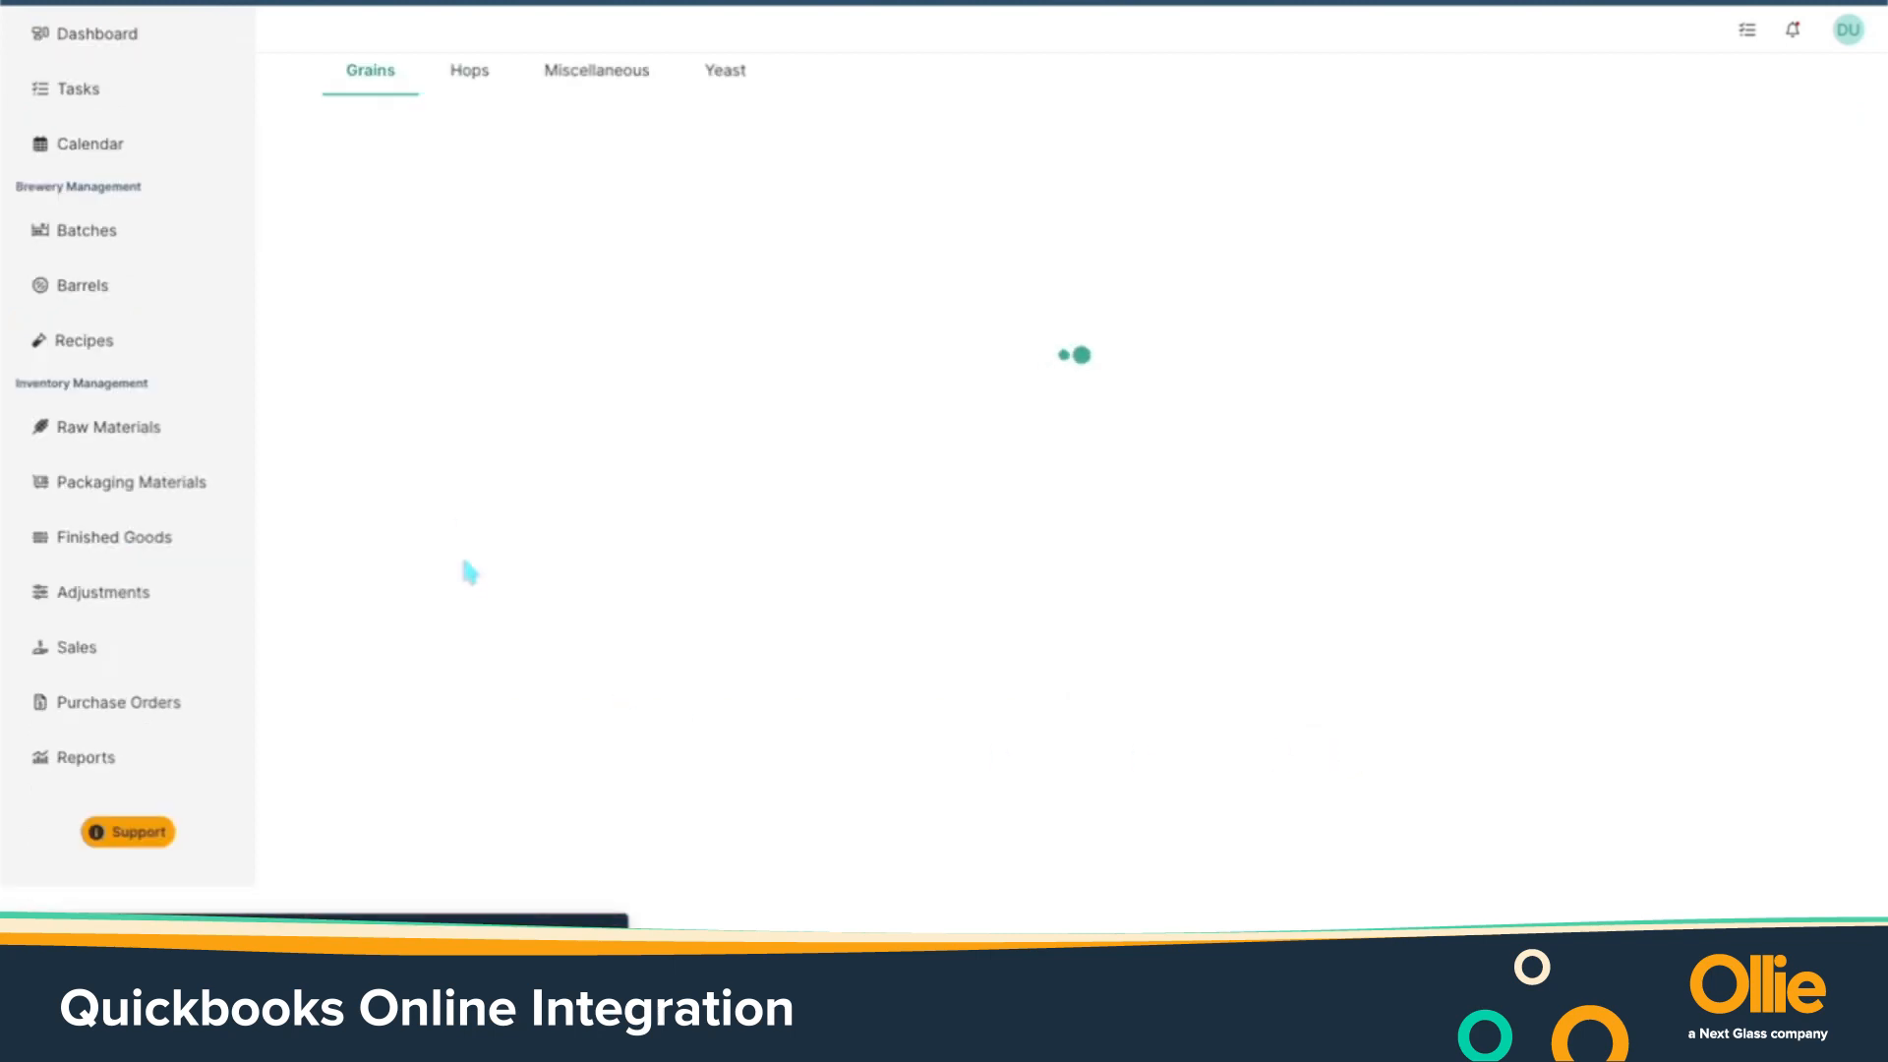
# View the Hops, Miscellaneous and Yeast ingredients, and select the yeasts SafAle BE-134, SafAle US-05 and SafLager W-34/70
pyautogui.click(496, 83)
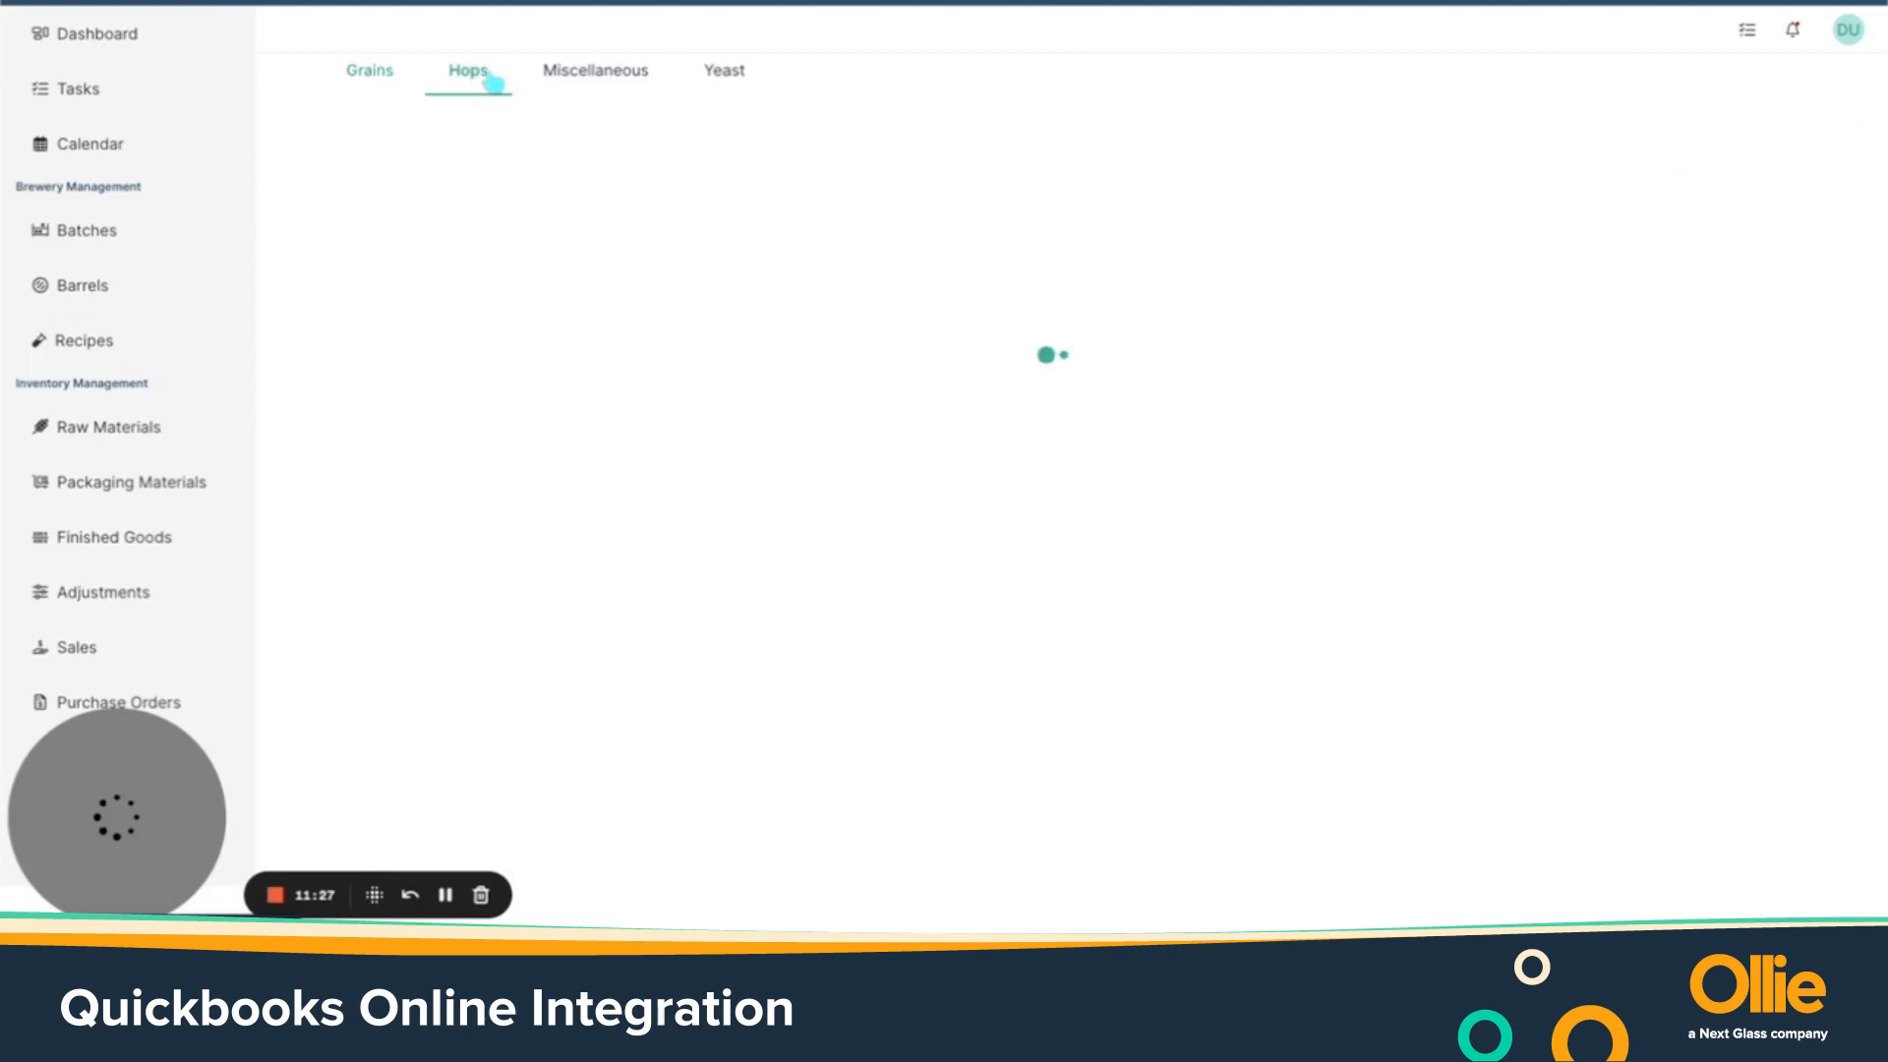
pyautogui.click(571, 84)
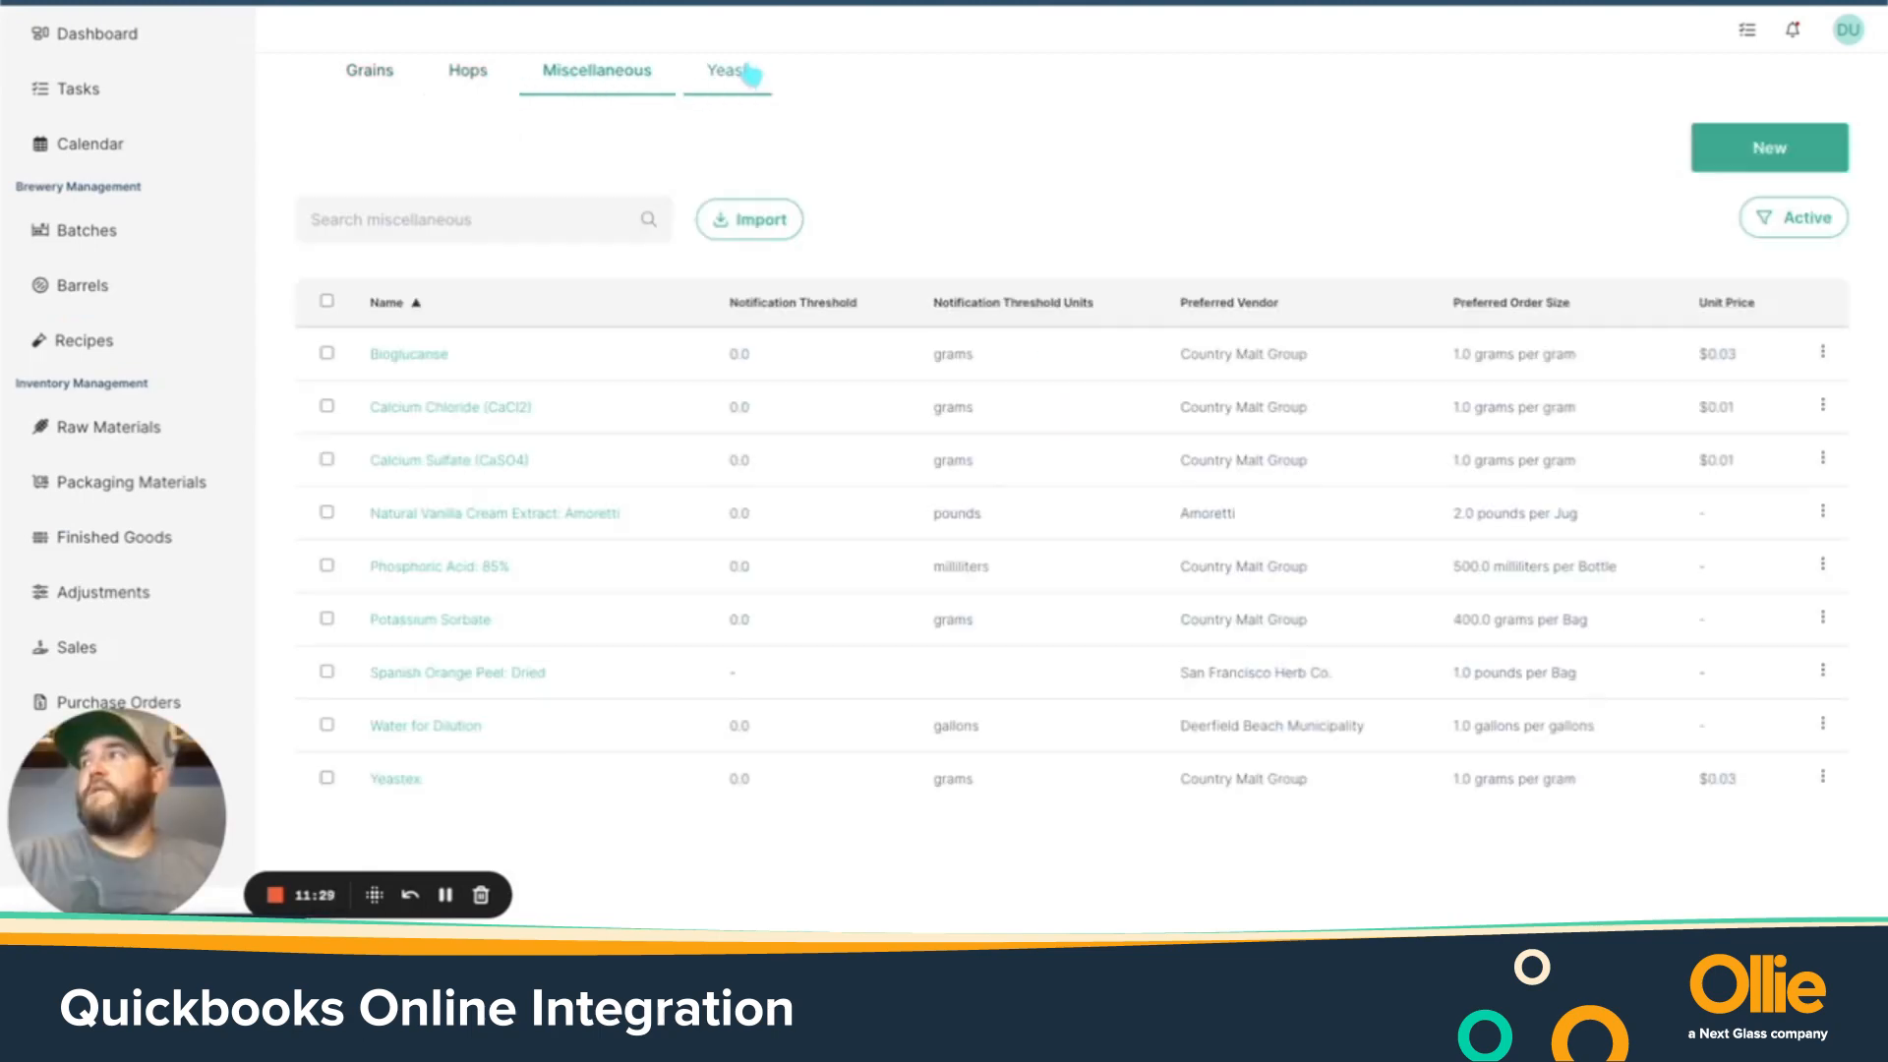
pyautogui.click(736, 73)
pyautogui.click(318, 459)
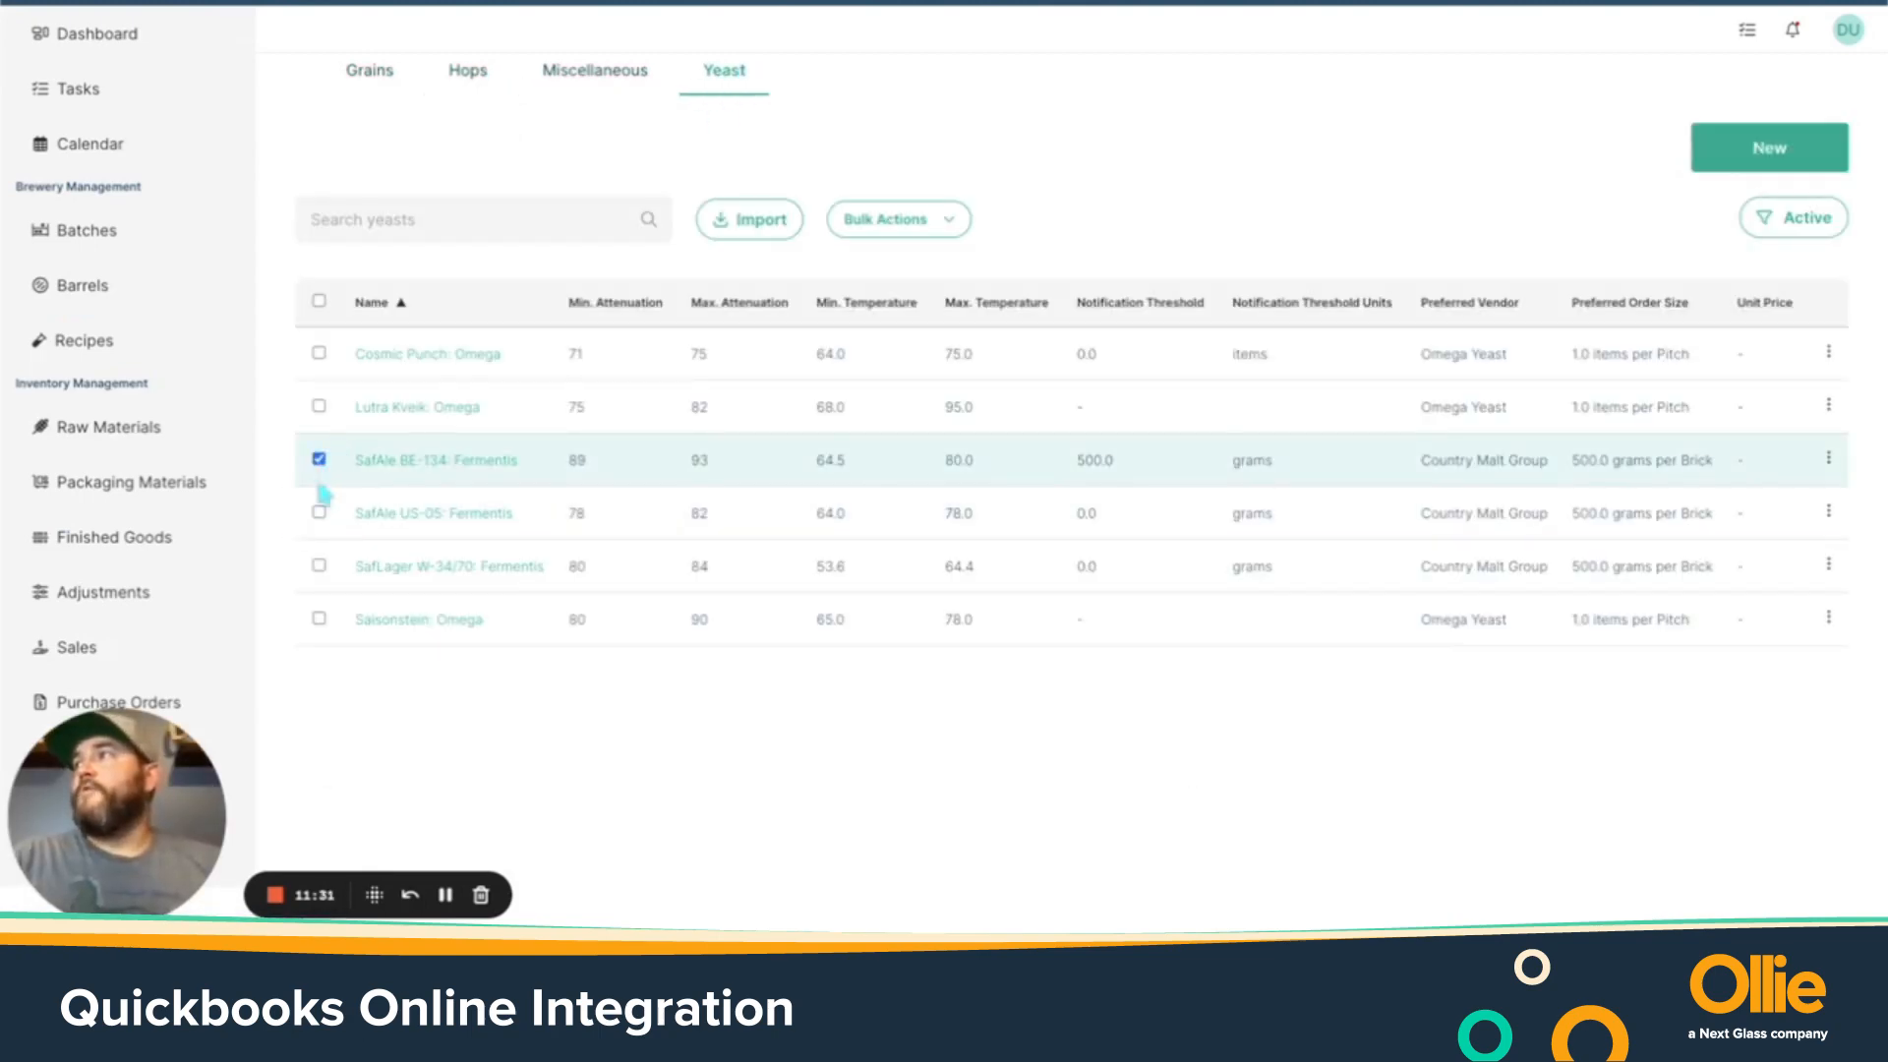
pyautogui.click(318, 513)
pyautogui.click(319, 565)
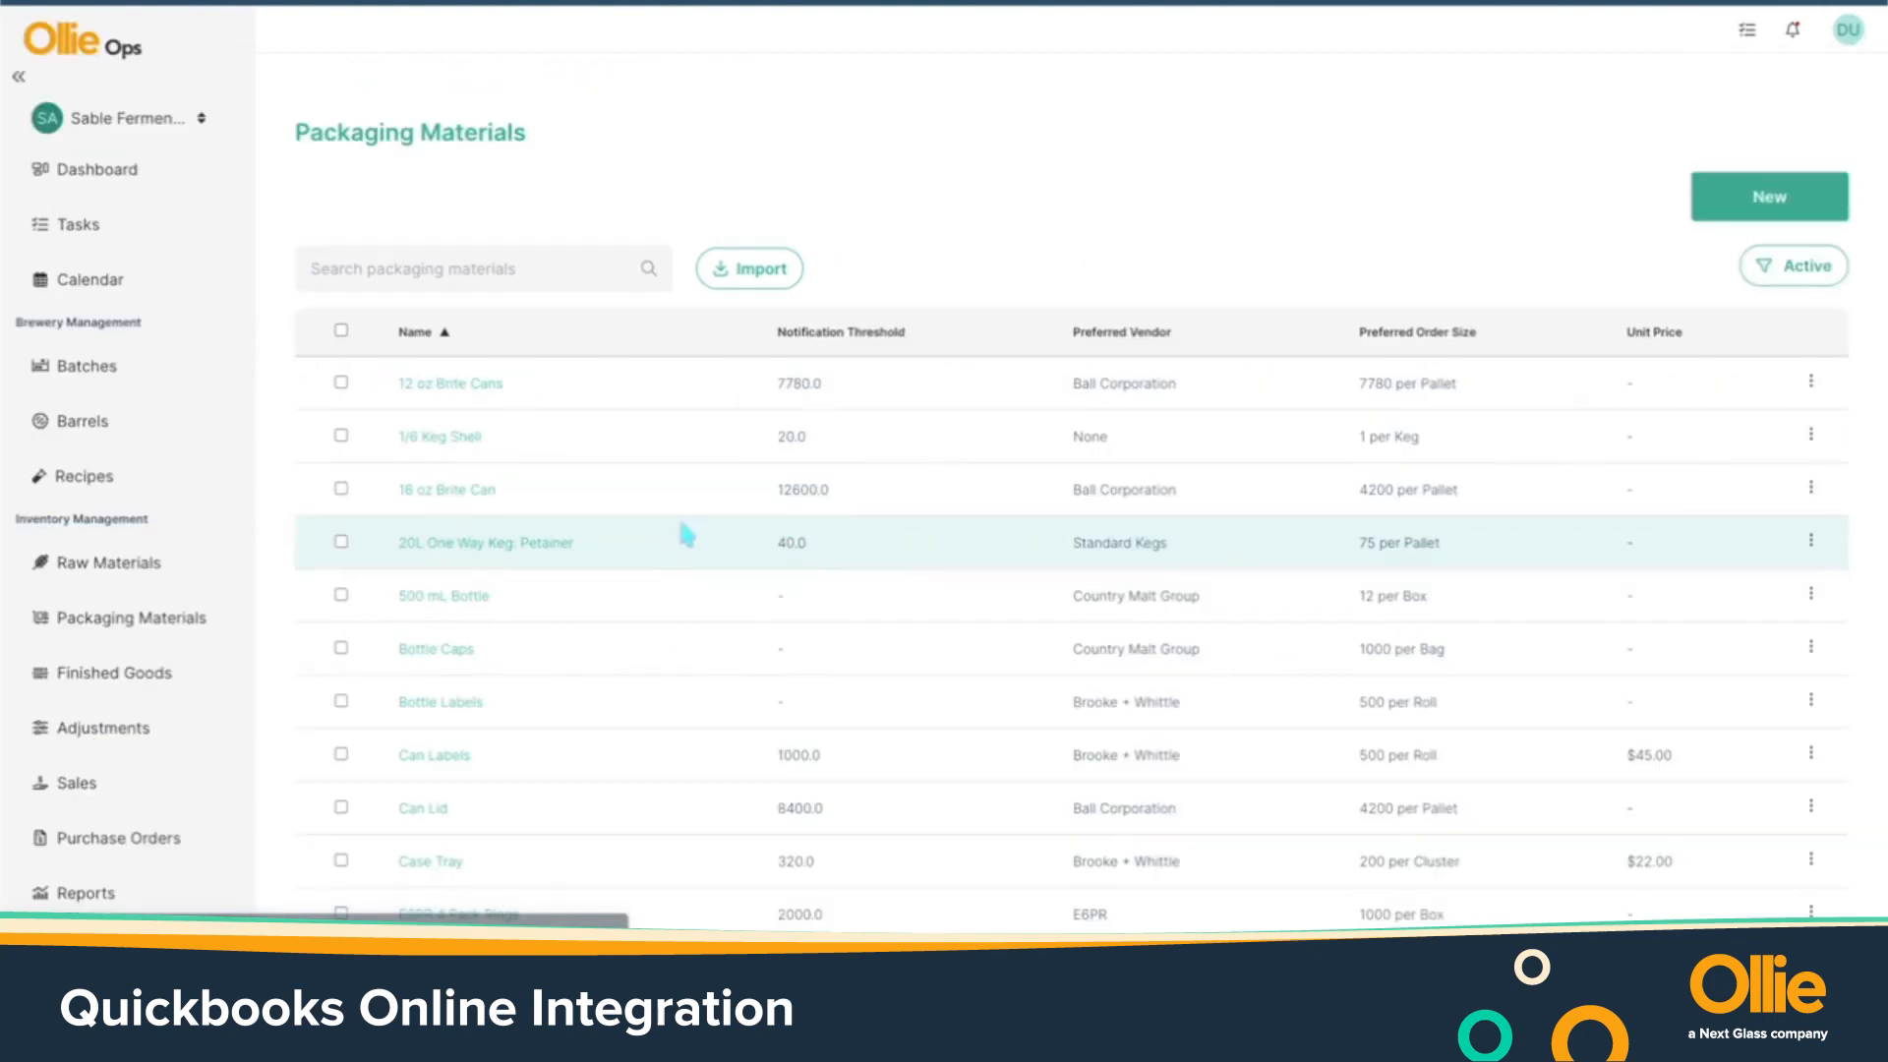
# Select only the packaging materials 12 oz Brite Cans and 16 oz Brite Can, and open them for bulk editing
pyautogui.click(341, 331)
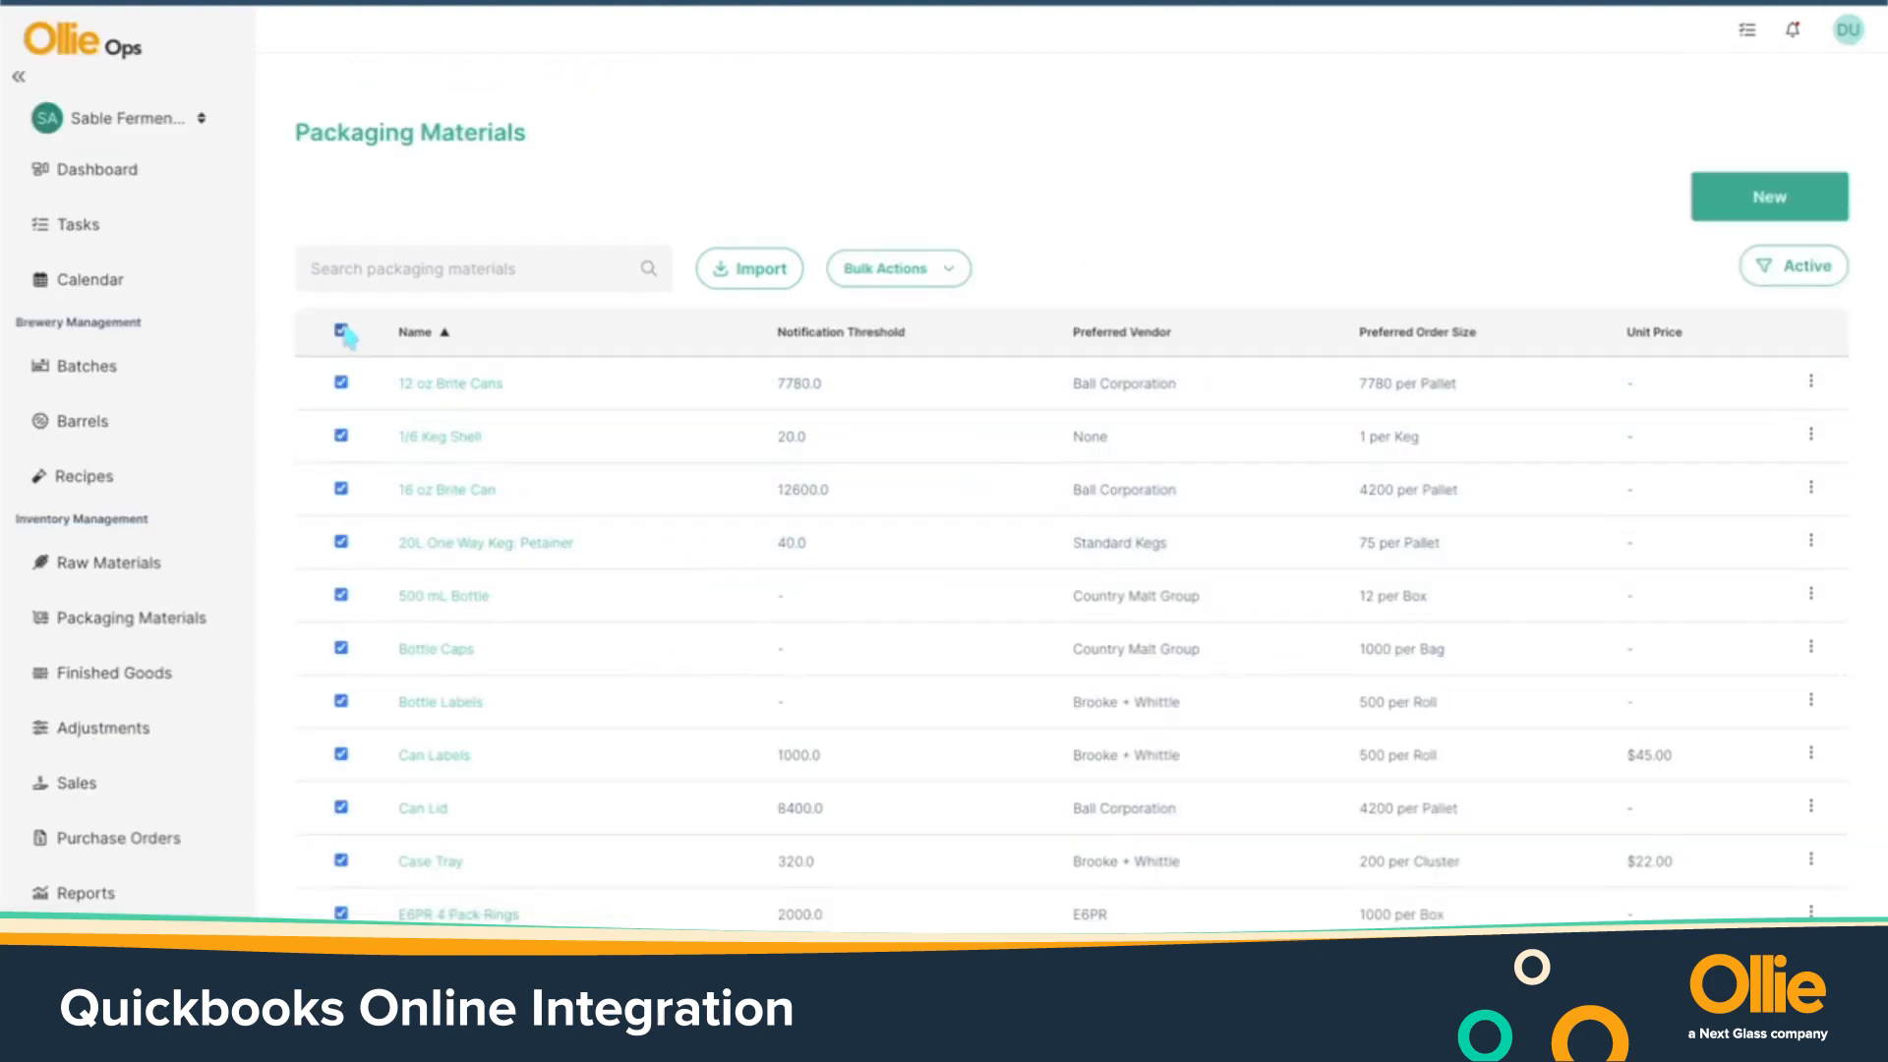
pyautogui.click(342, 330)
pyautogui.click(341, 382)
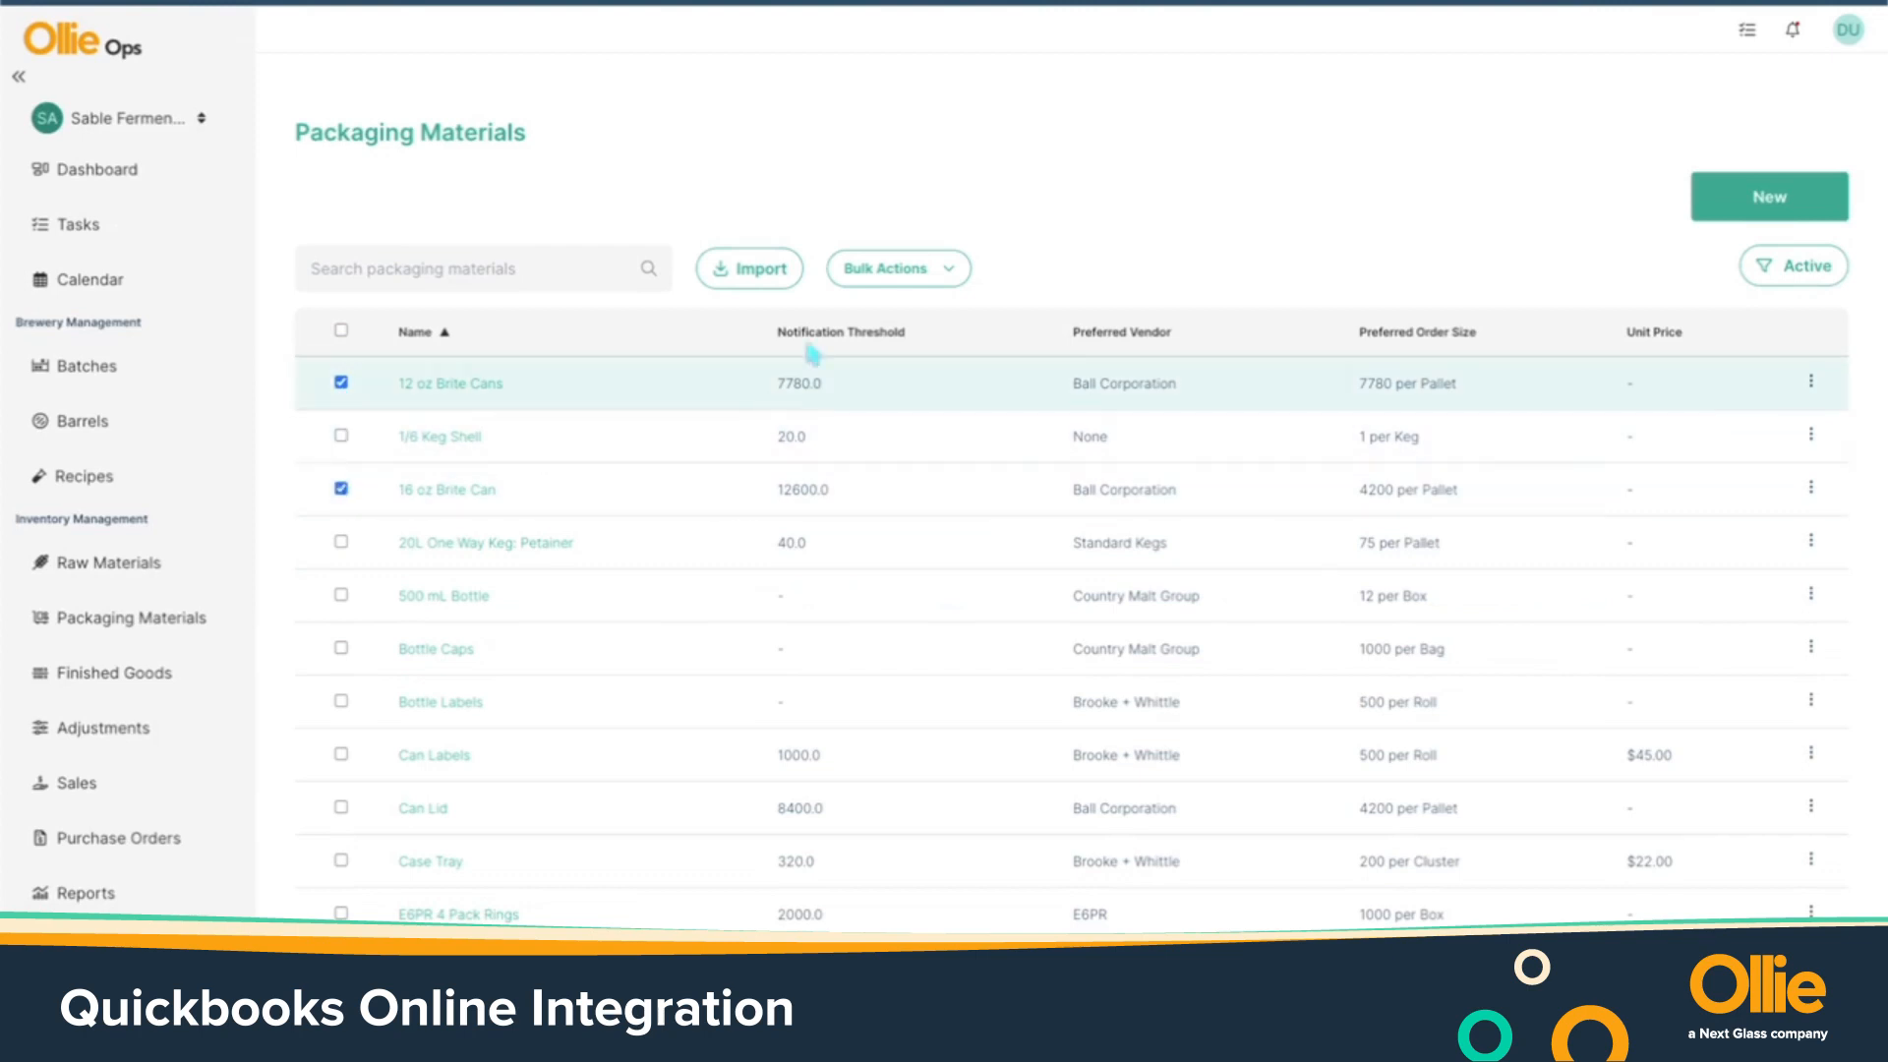
pyautogui.click(897, 269)
pyautogui.click(924, 339)
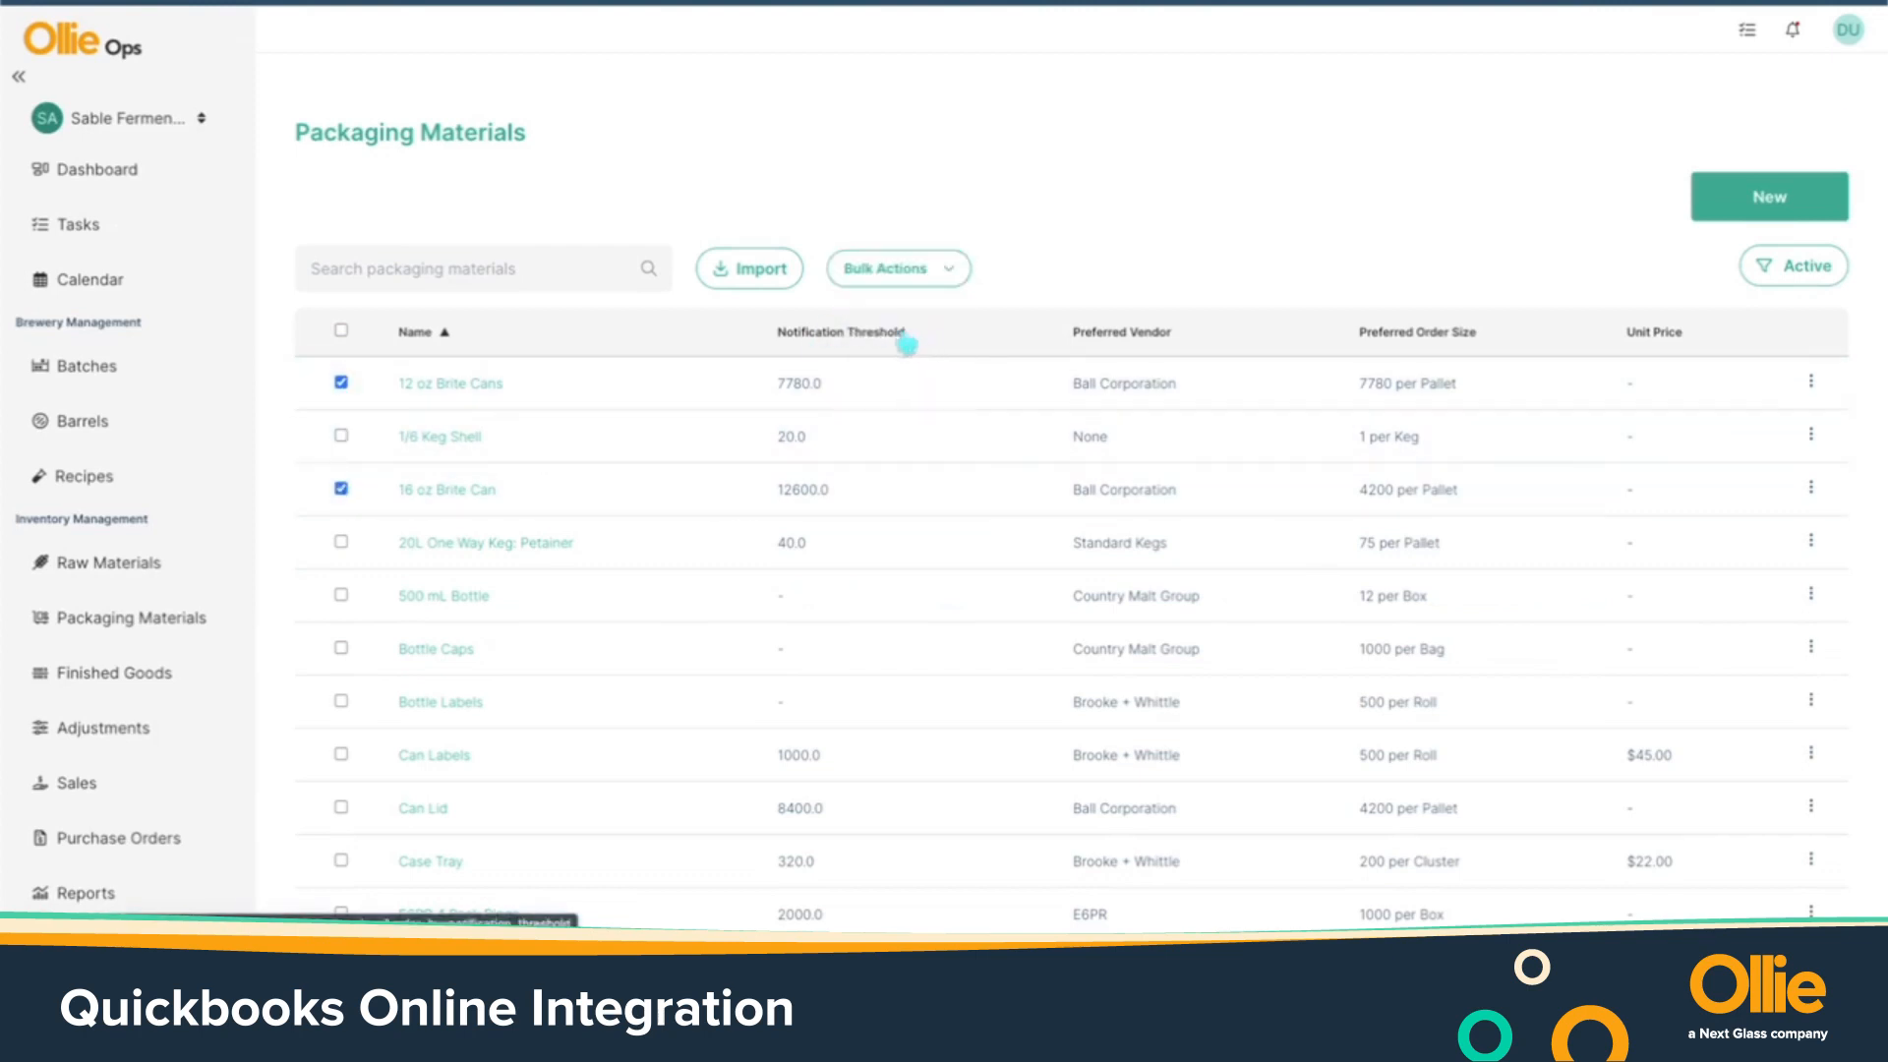
# View the QuickBooks asset account choices for the two can materials, and cancel the bulk edit without updating
pyautogui.click(1224, 548)
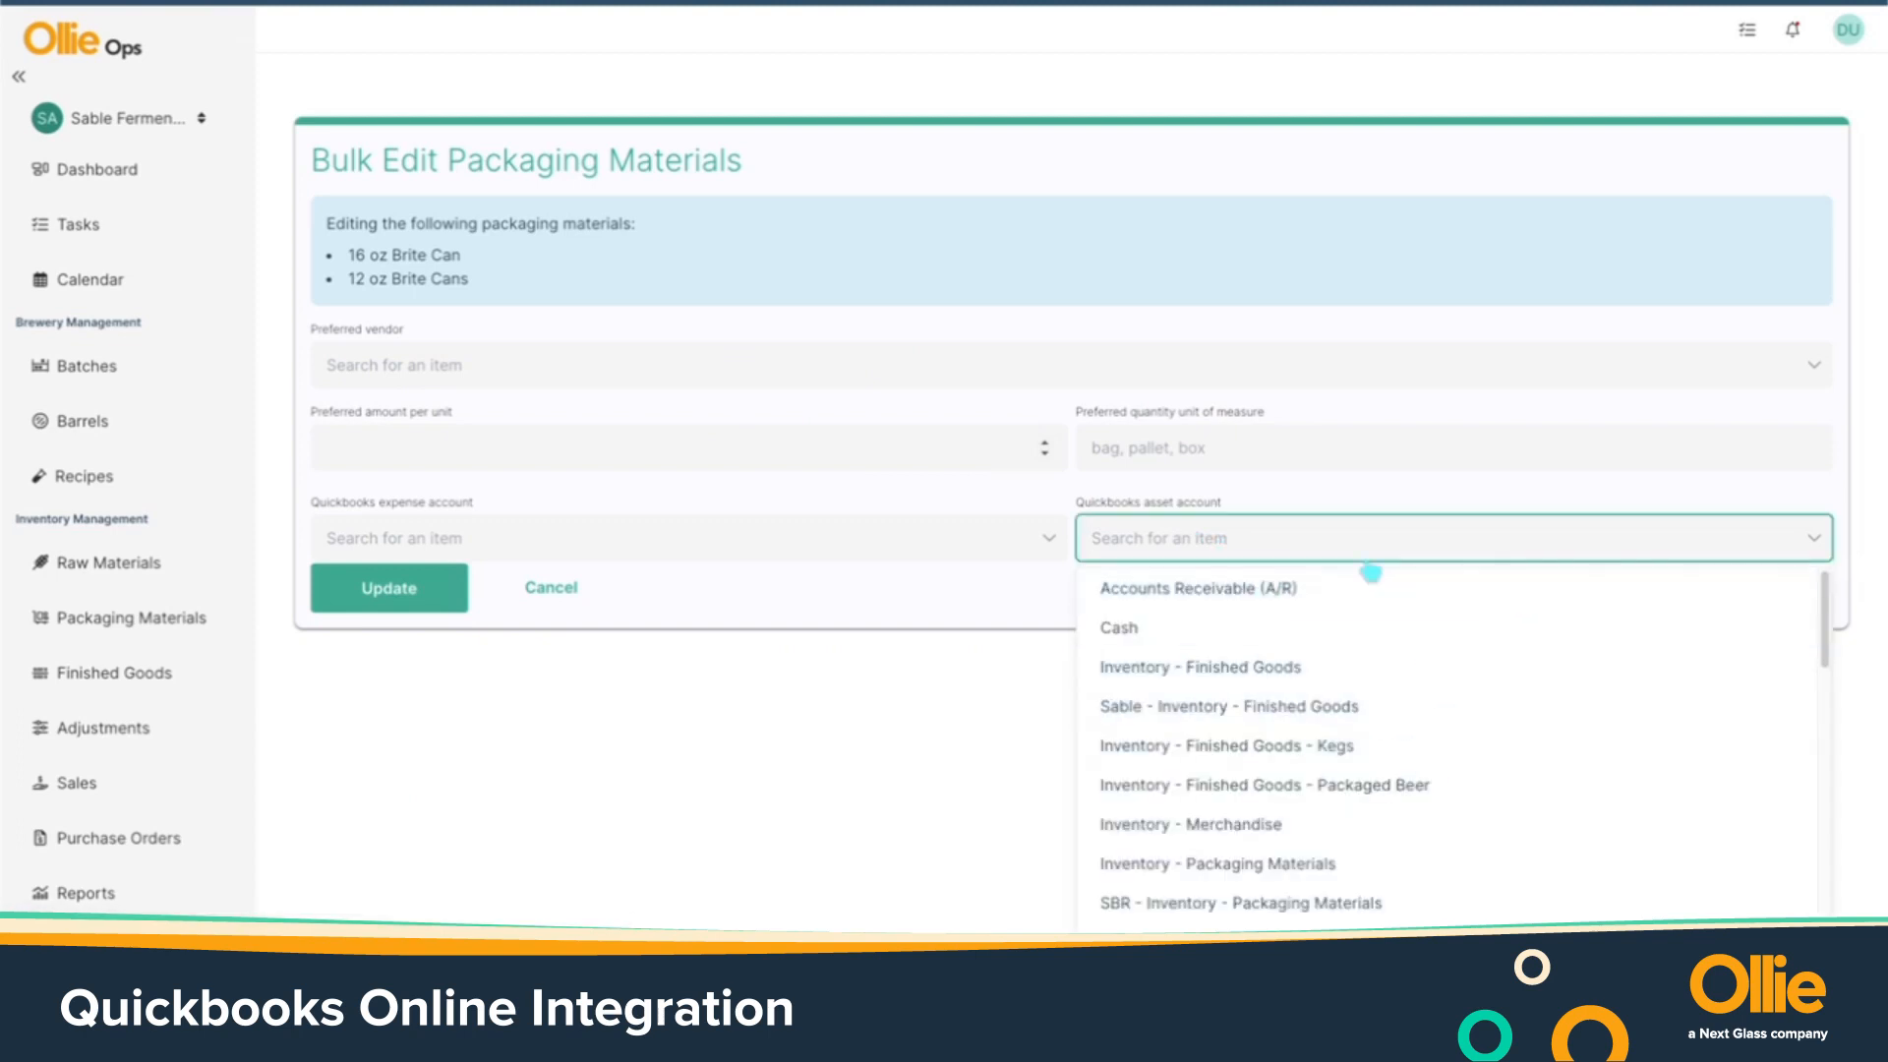
pyautogui.click(1027, 657)
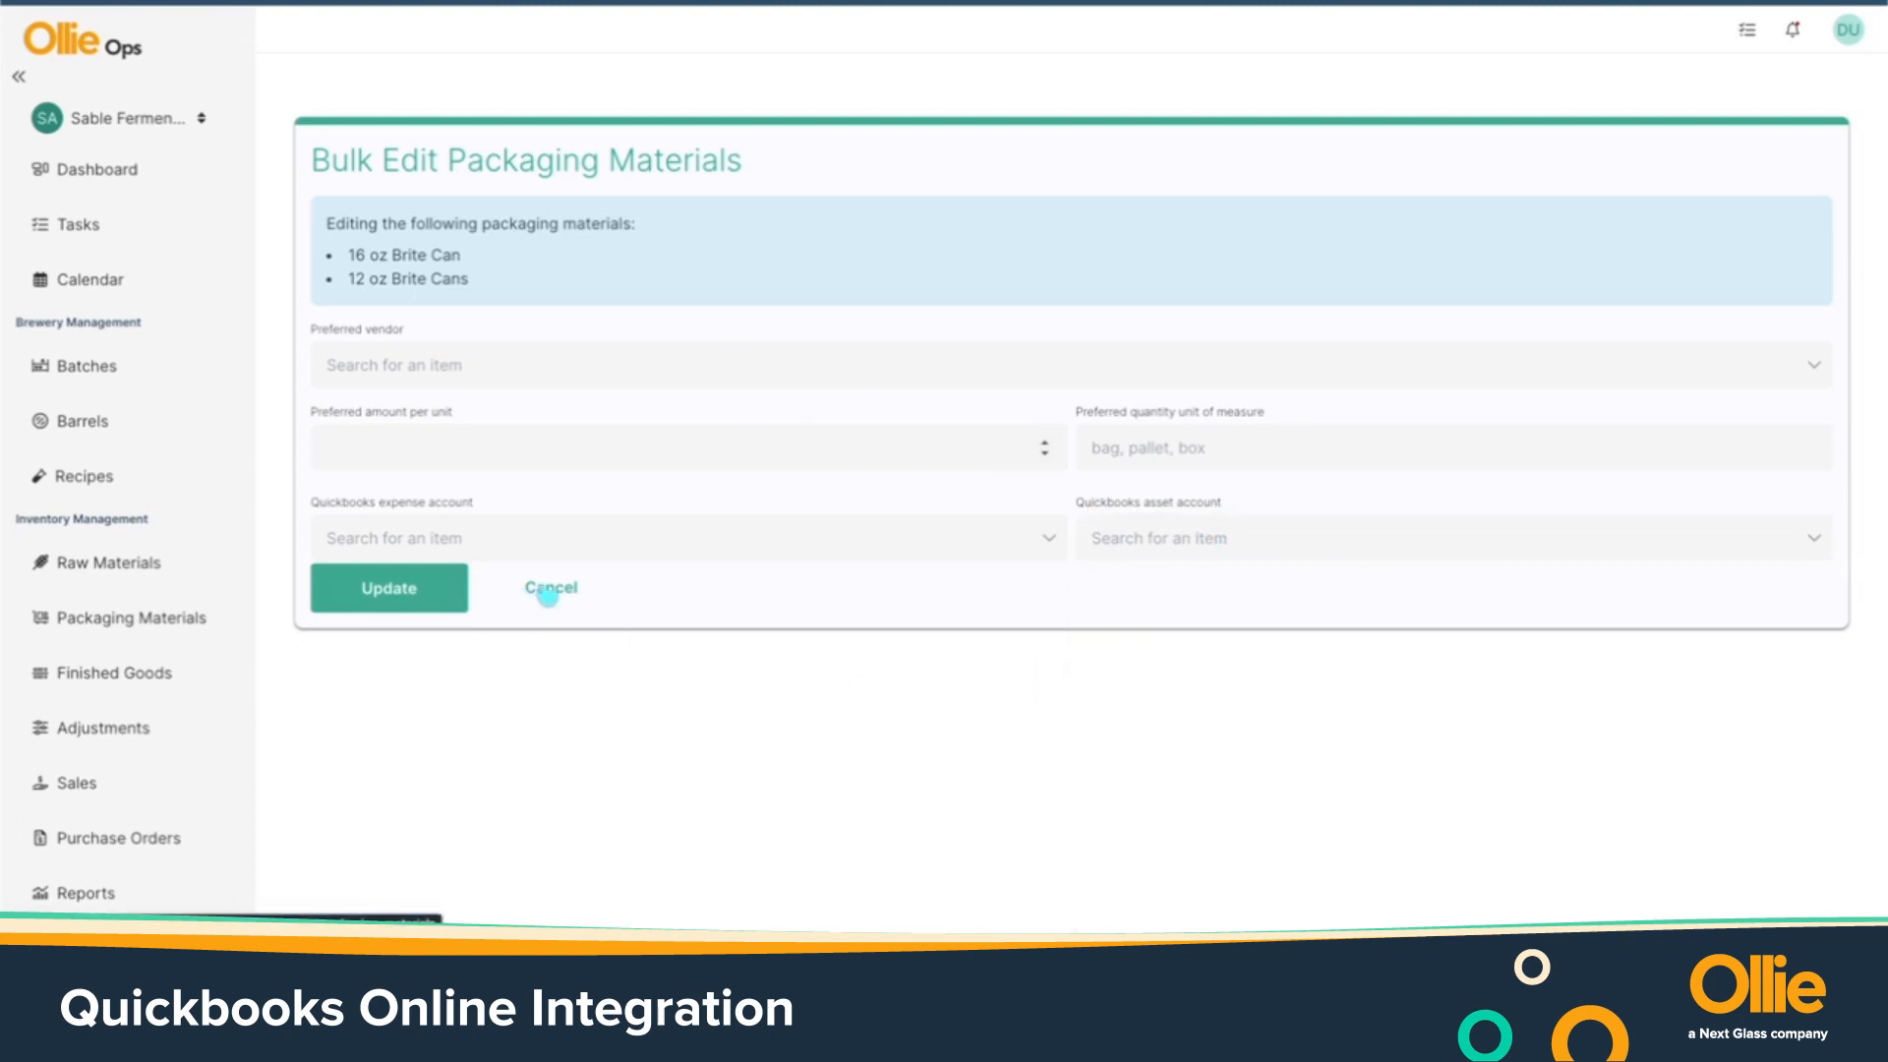
pyautogui.click(549, 590)
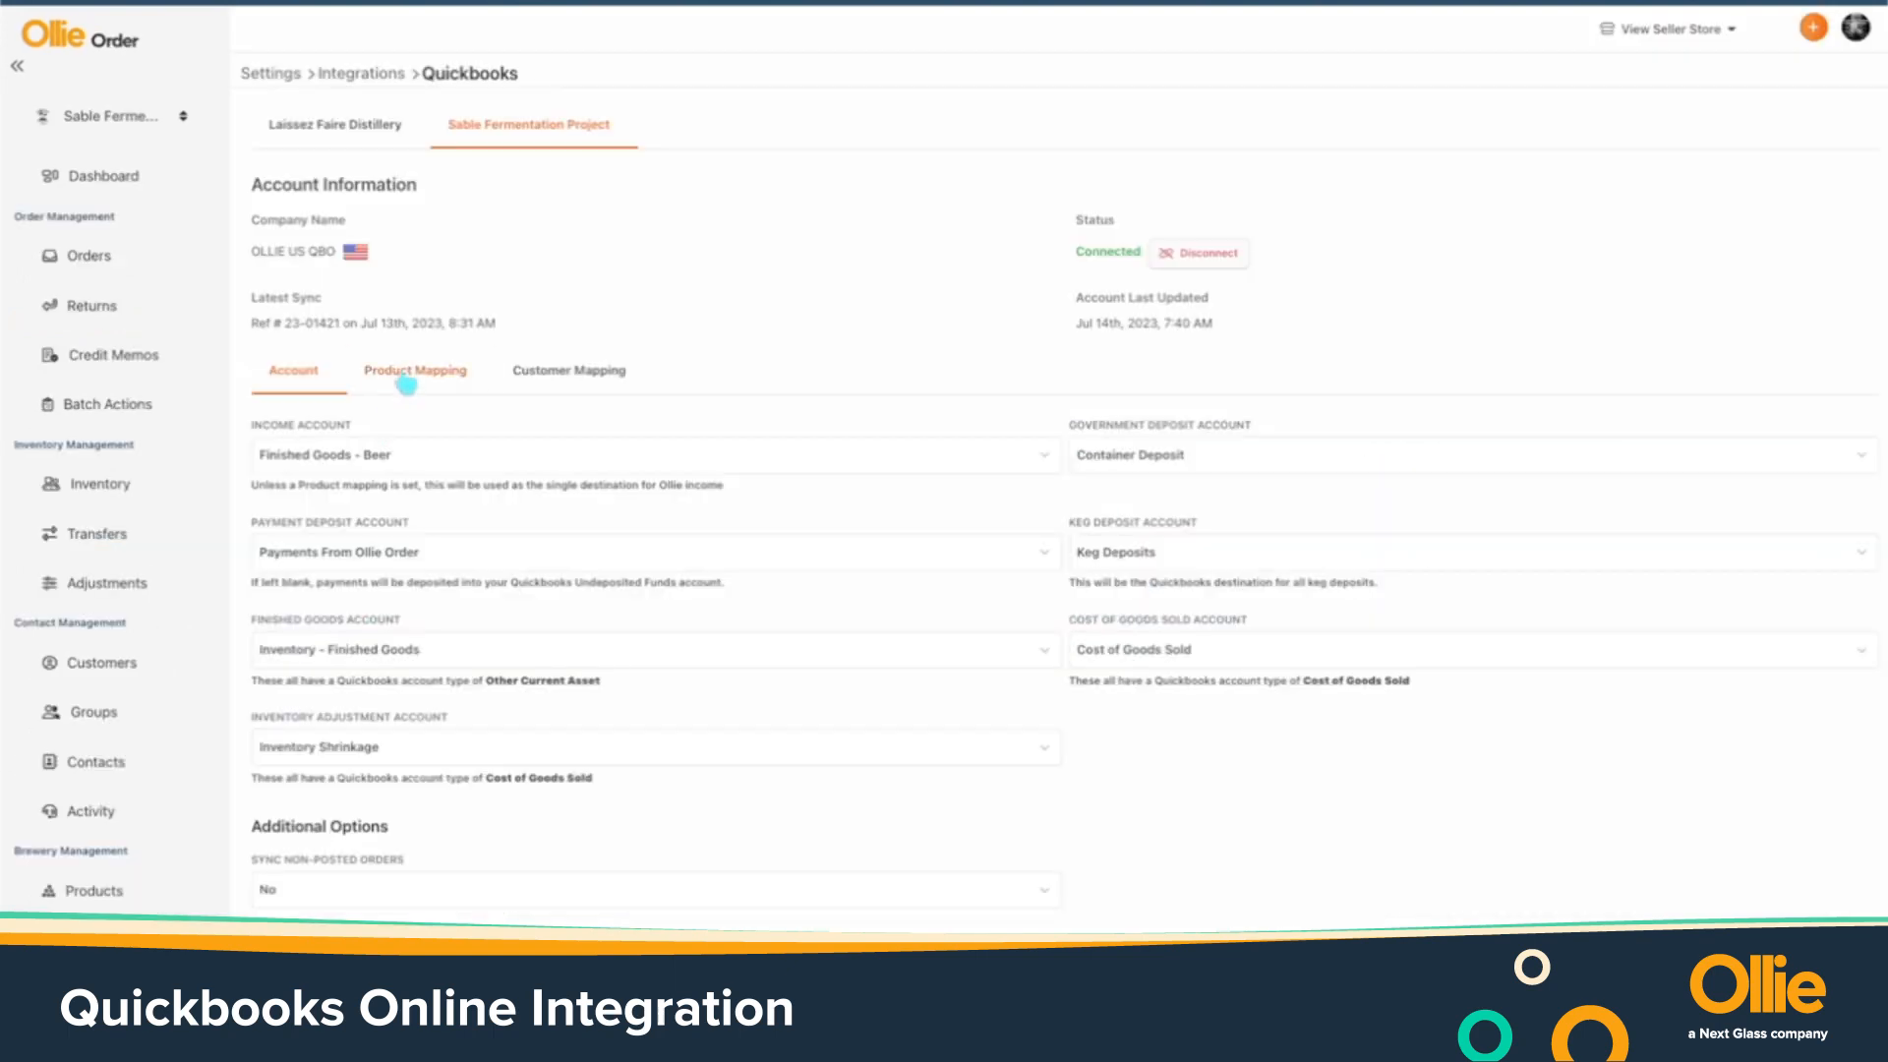
# Switch to Ollie Order, view the QuickBooks customer mappings of Sable Fermentation Project, and check the customer choices for 00 Liquor Mart
pyautogui.click(406, 383)
pyautogui.click(590, 378)
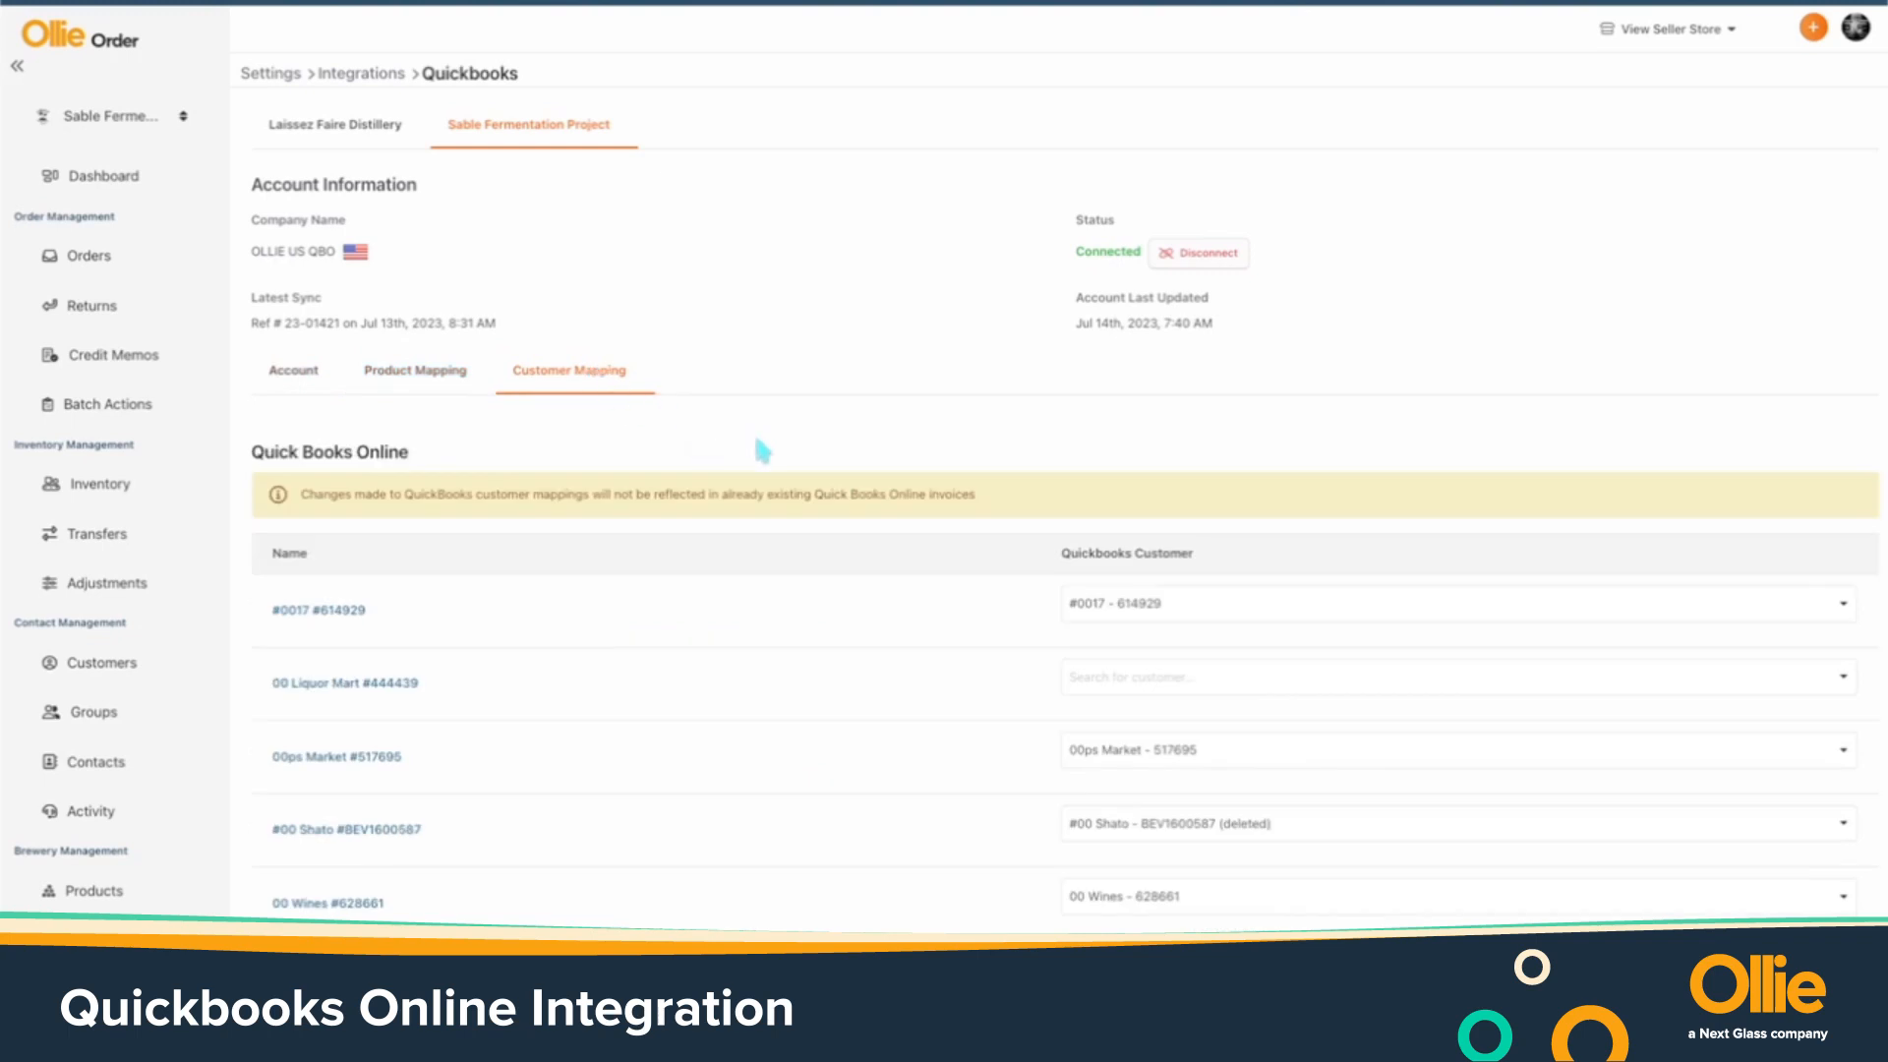
pyautogui.scroll(-2, 726, 566)
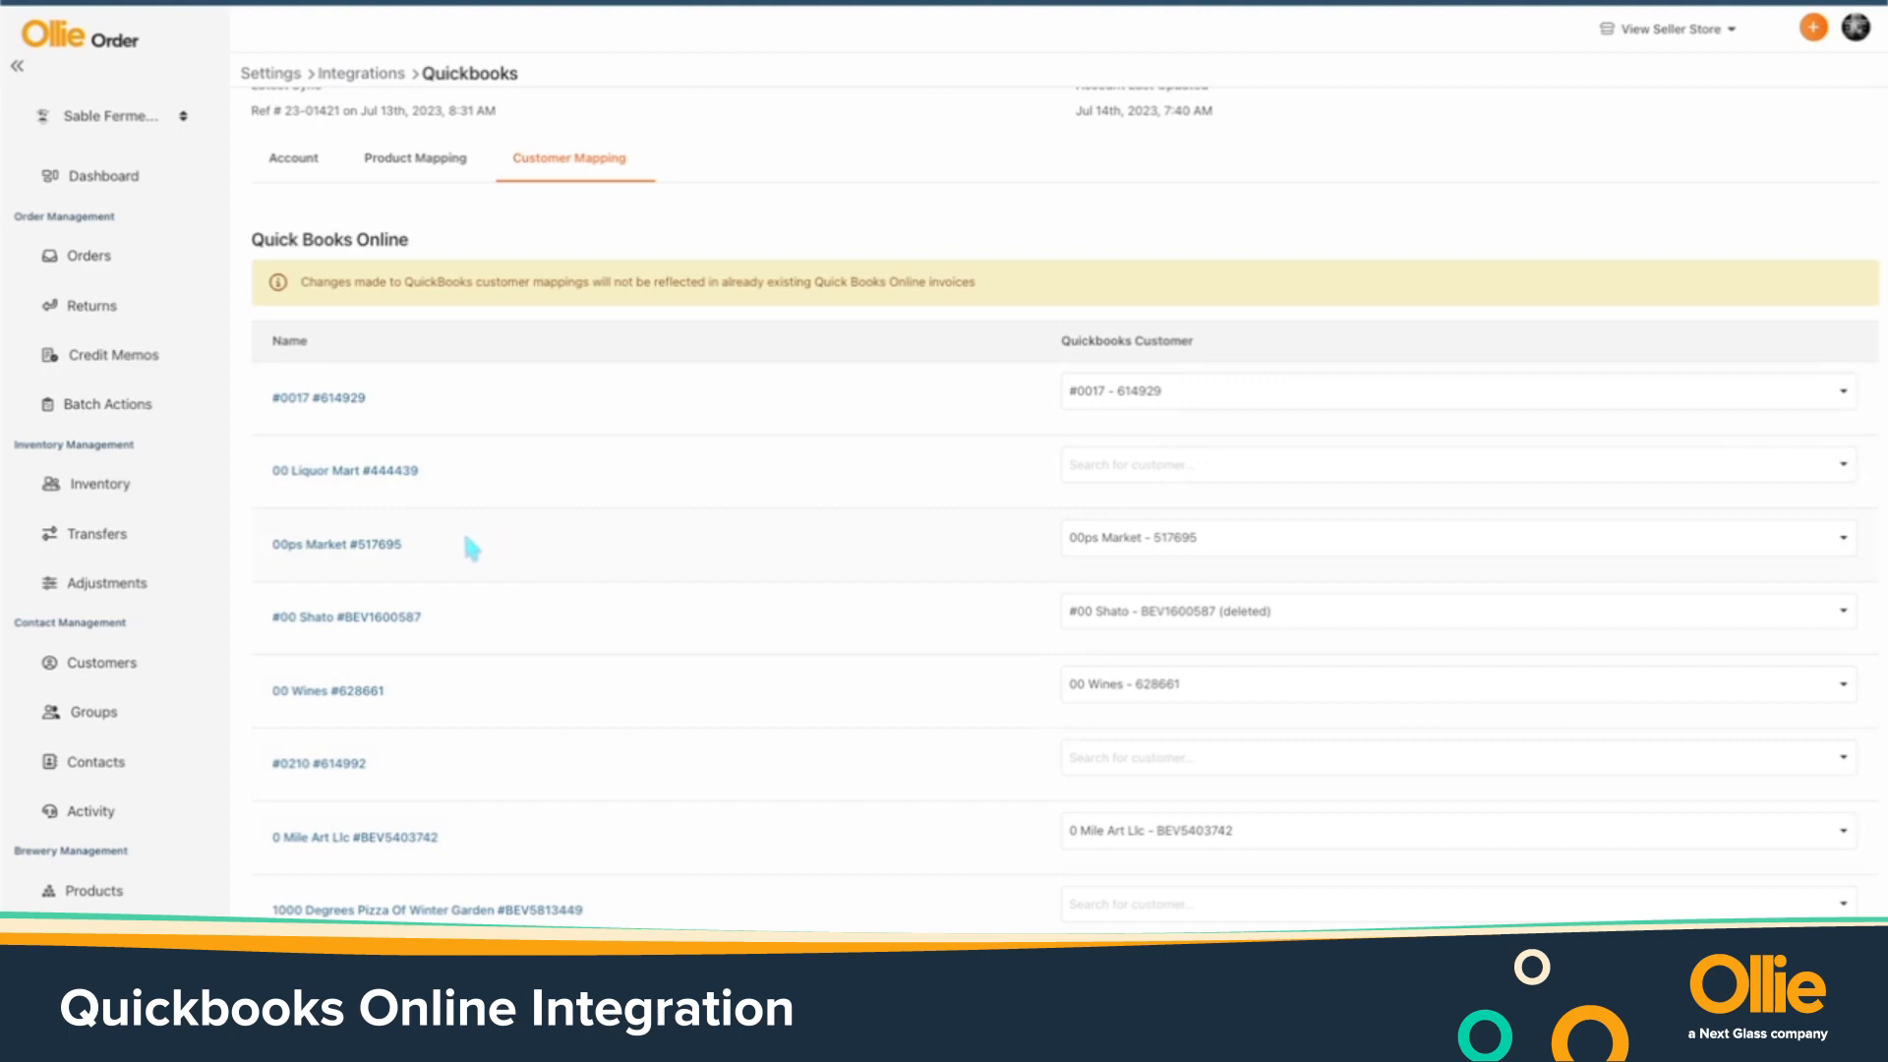
pyautogui.click(1356, 466)
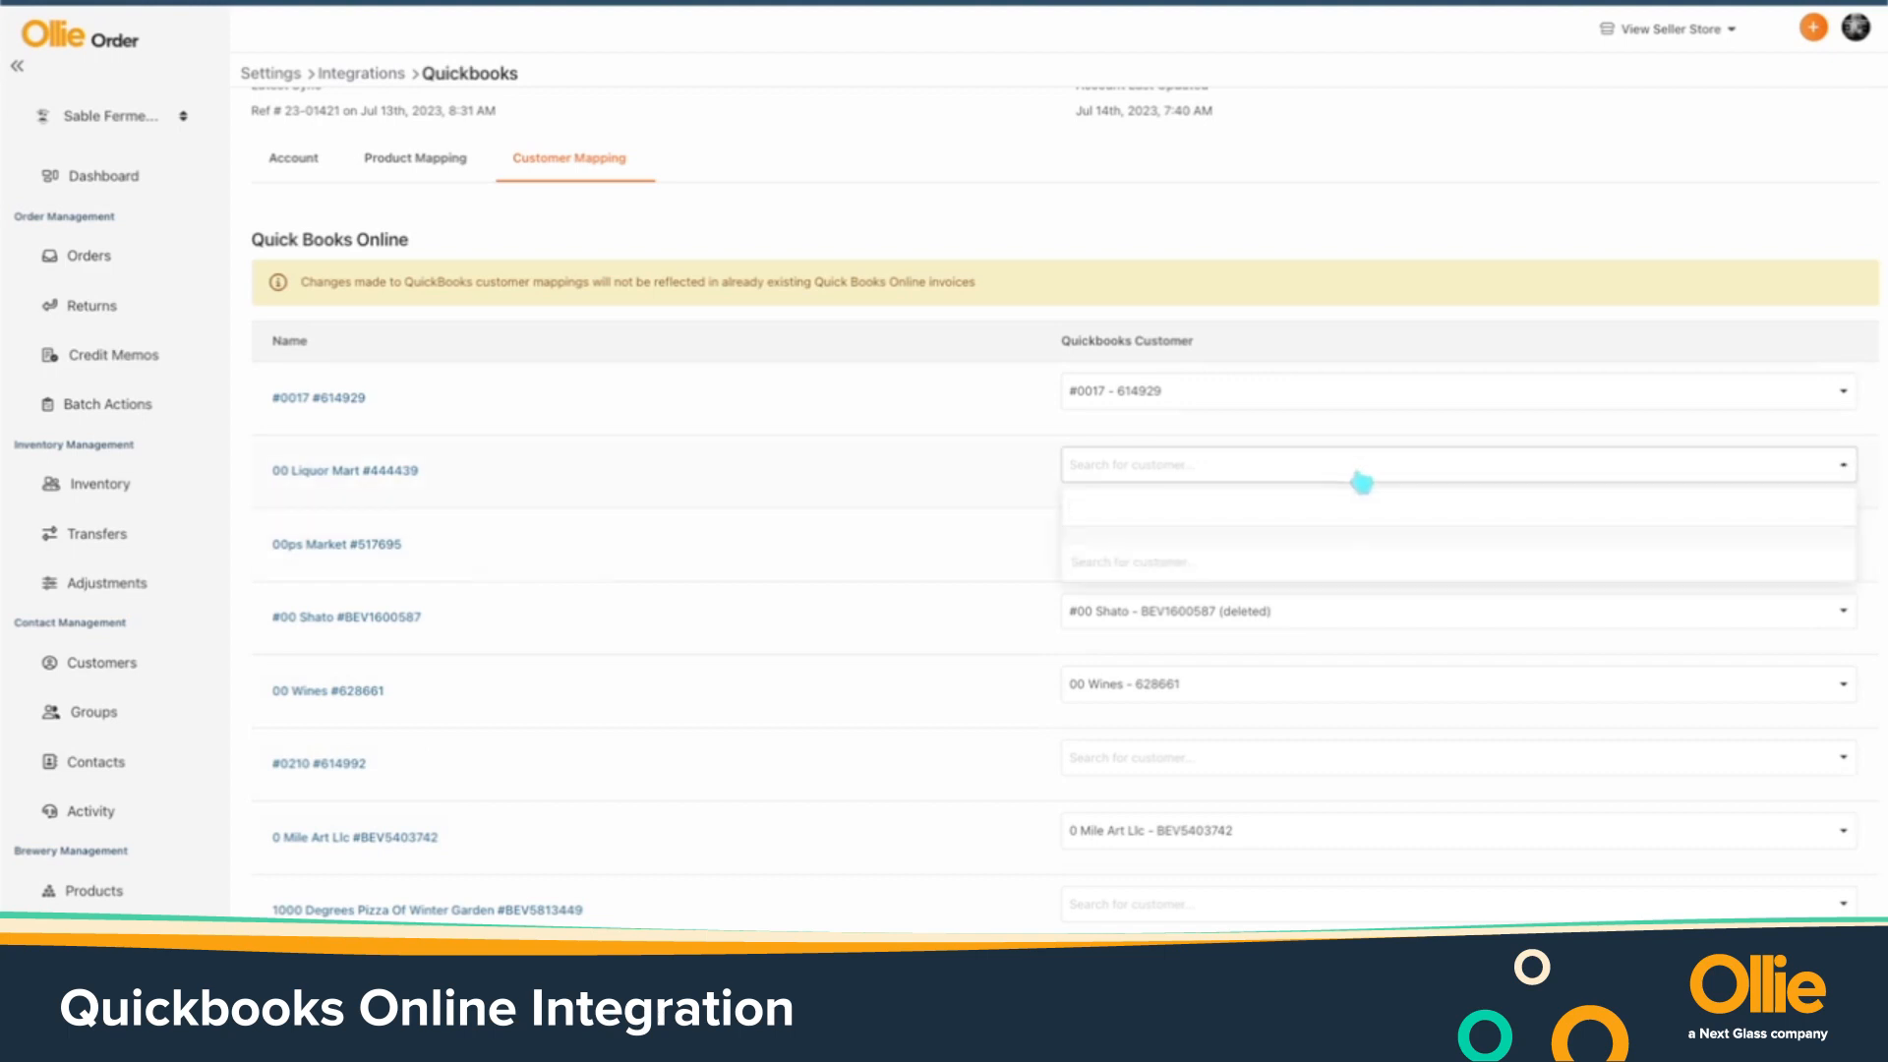
pyautogui.click(942, 466)
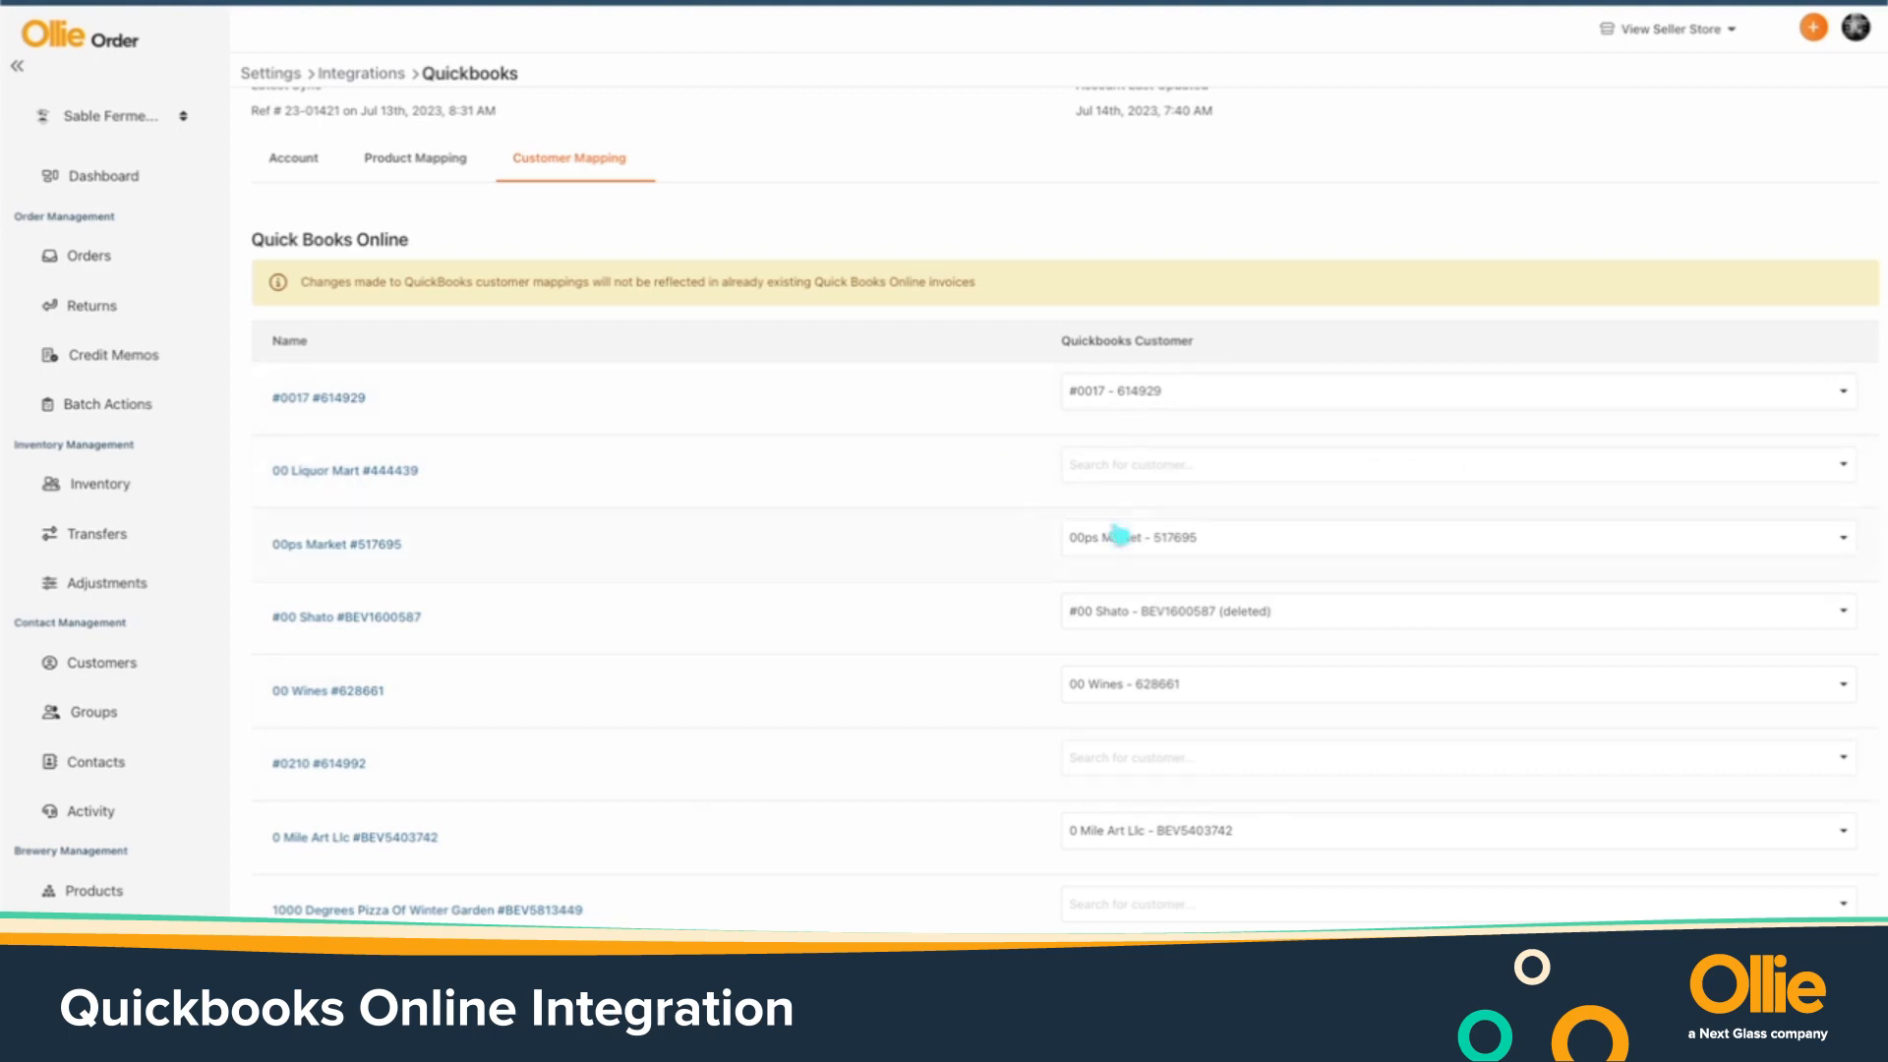
# Open the 00 Liquor Mart customer record from the mapping list, and open its accepted order dated May 18, 2023
pyautogui.click(407, 472)
pyautogui.click(413, 482)
pyautogui.scroll(3, 507, 487)
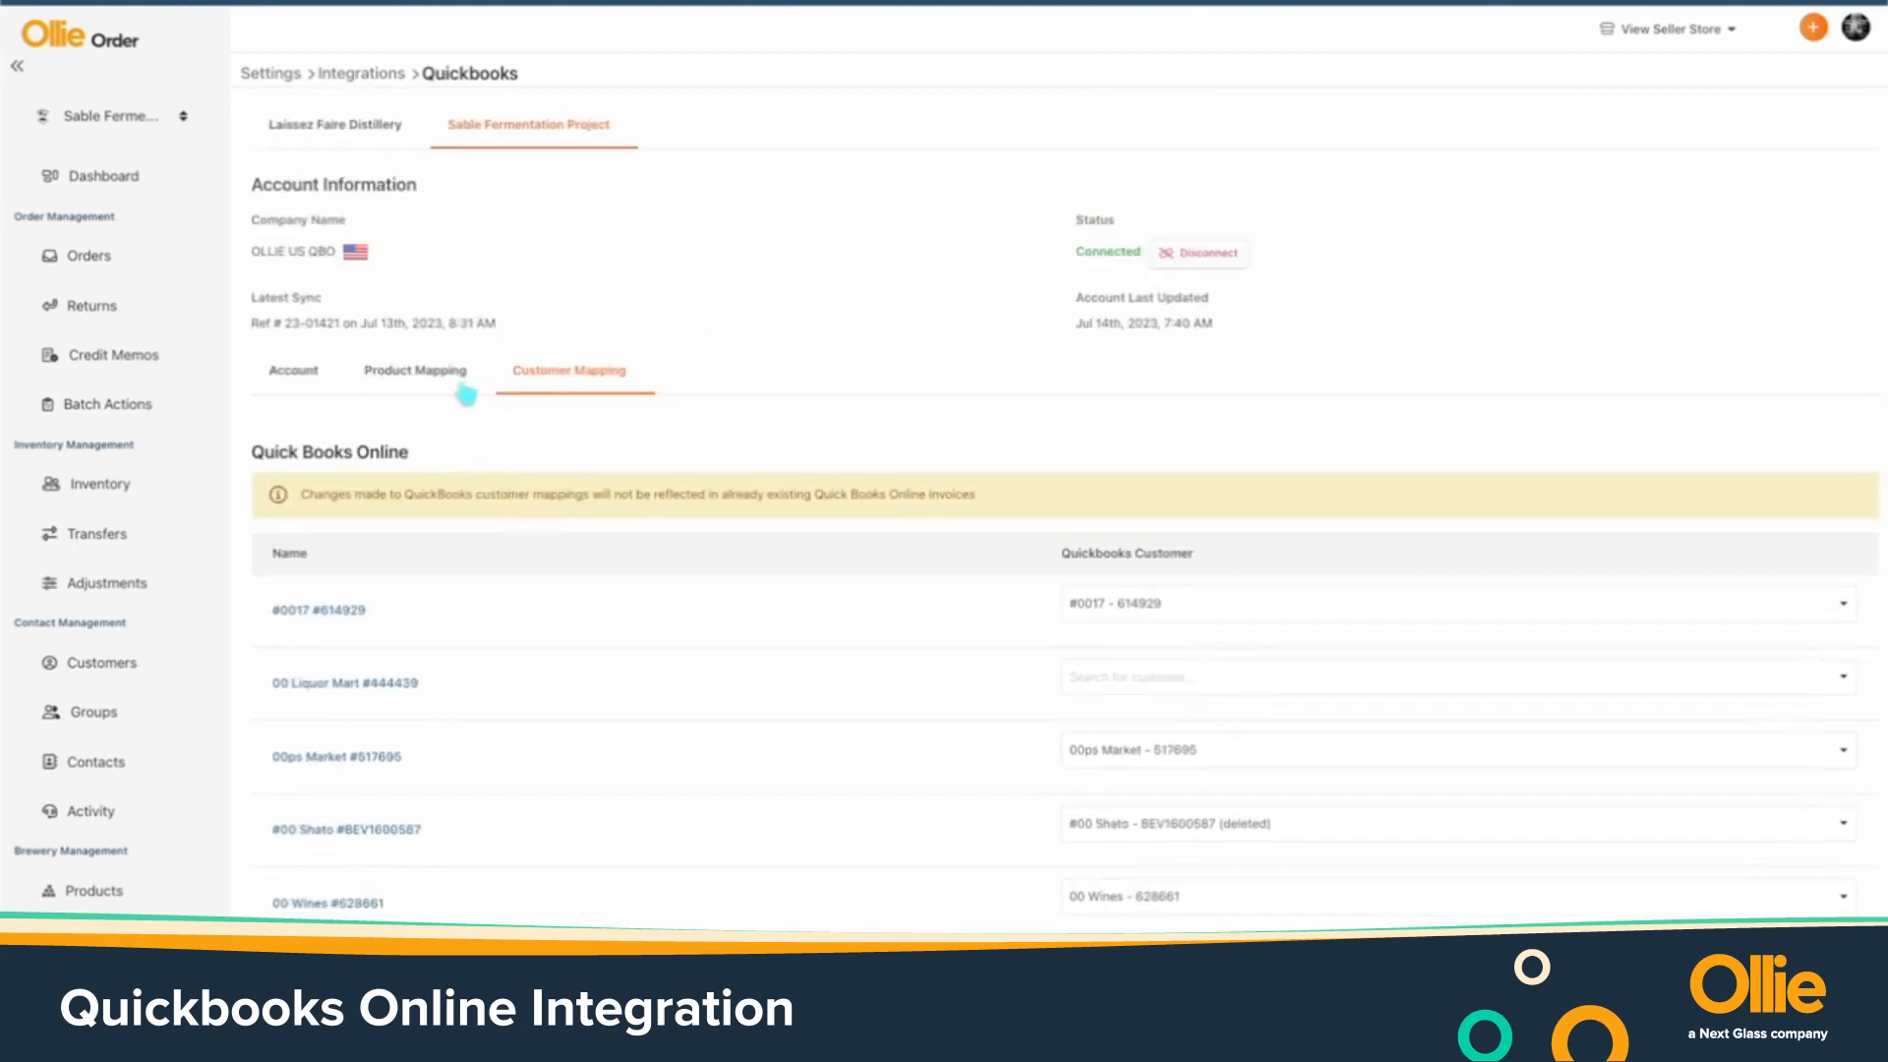
pyautogui.scroll(-8, 1213, 716)
pyautogui.scroll(8, 826, 535)
pyautogui.click(354, 687)
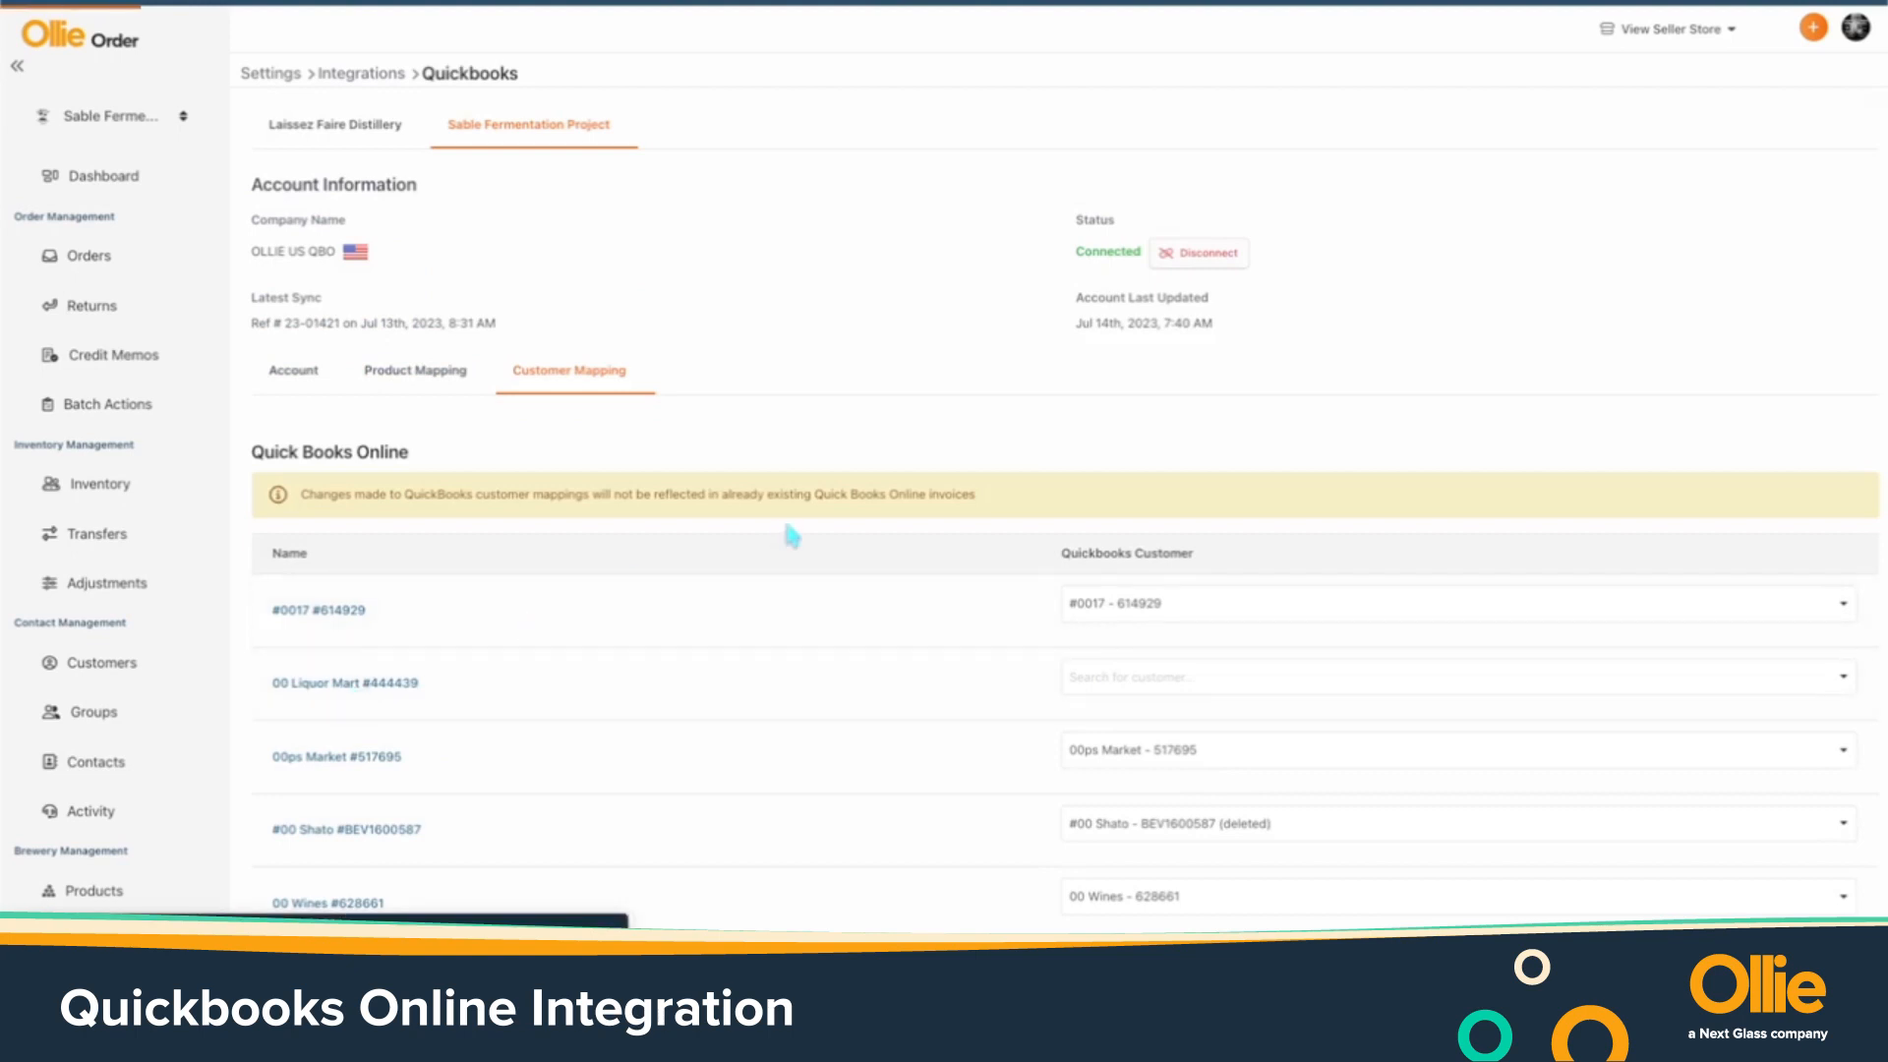
pyautogui.click(384, 100)
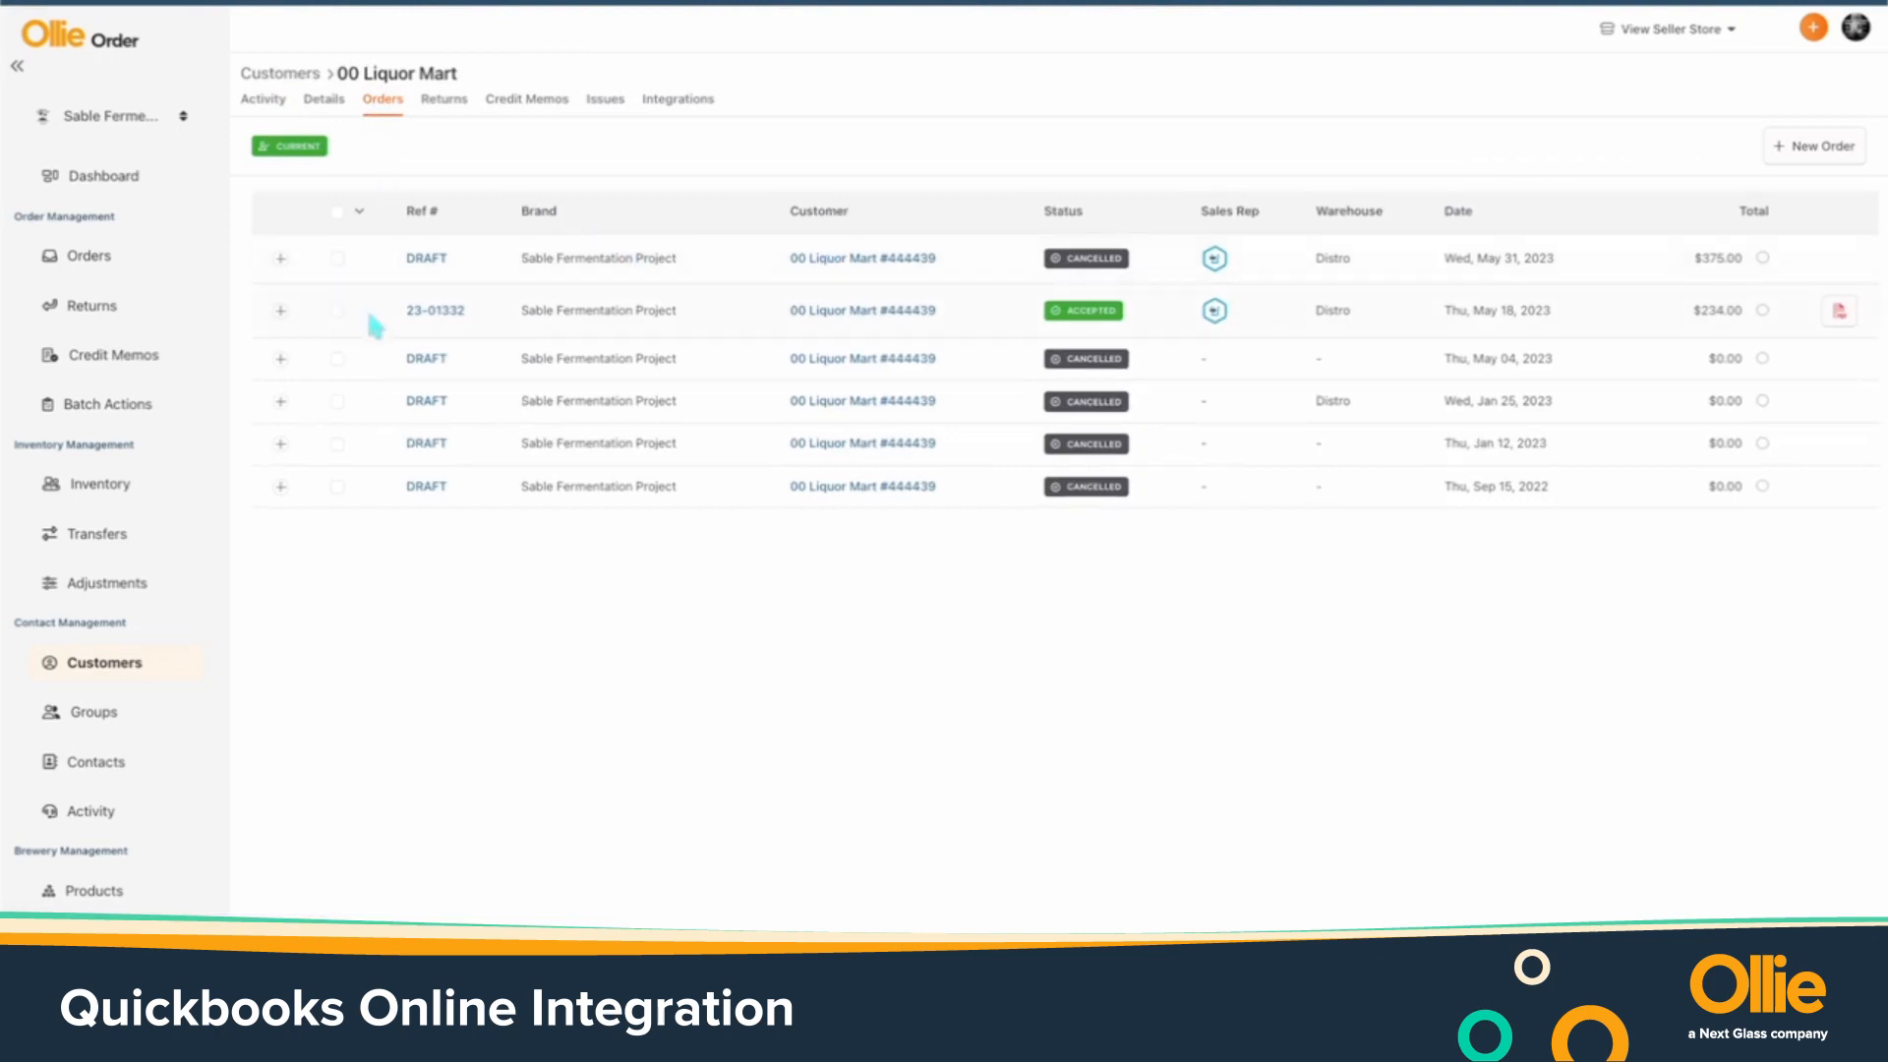
pyautogui.click(445, 320)
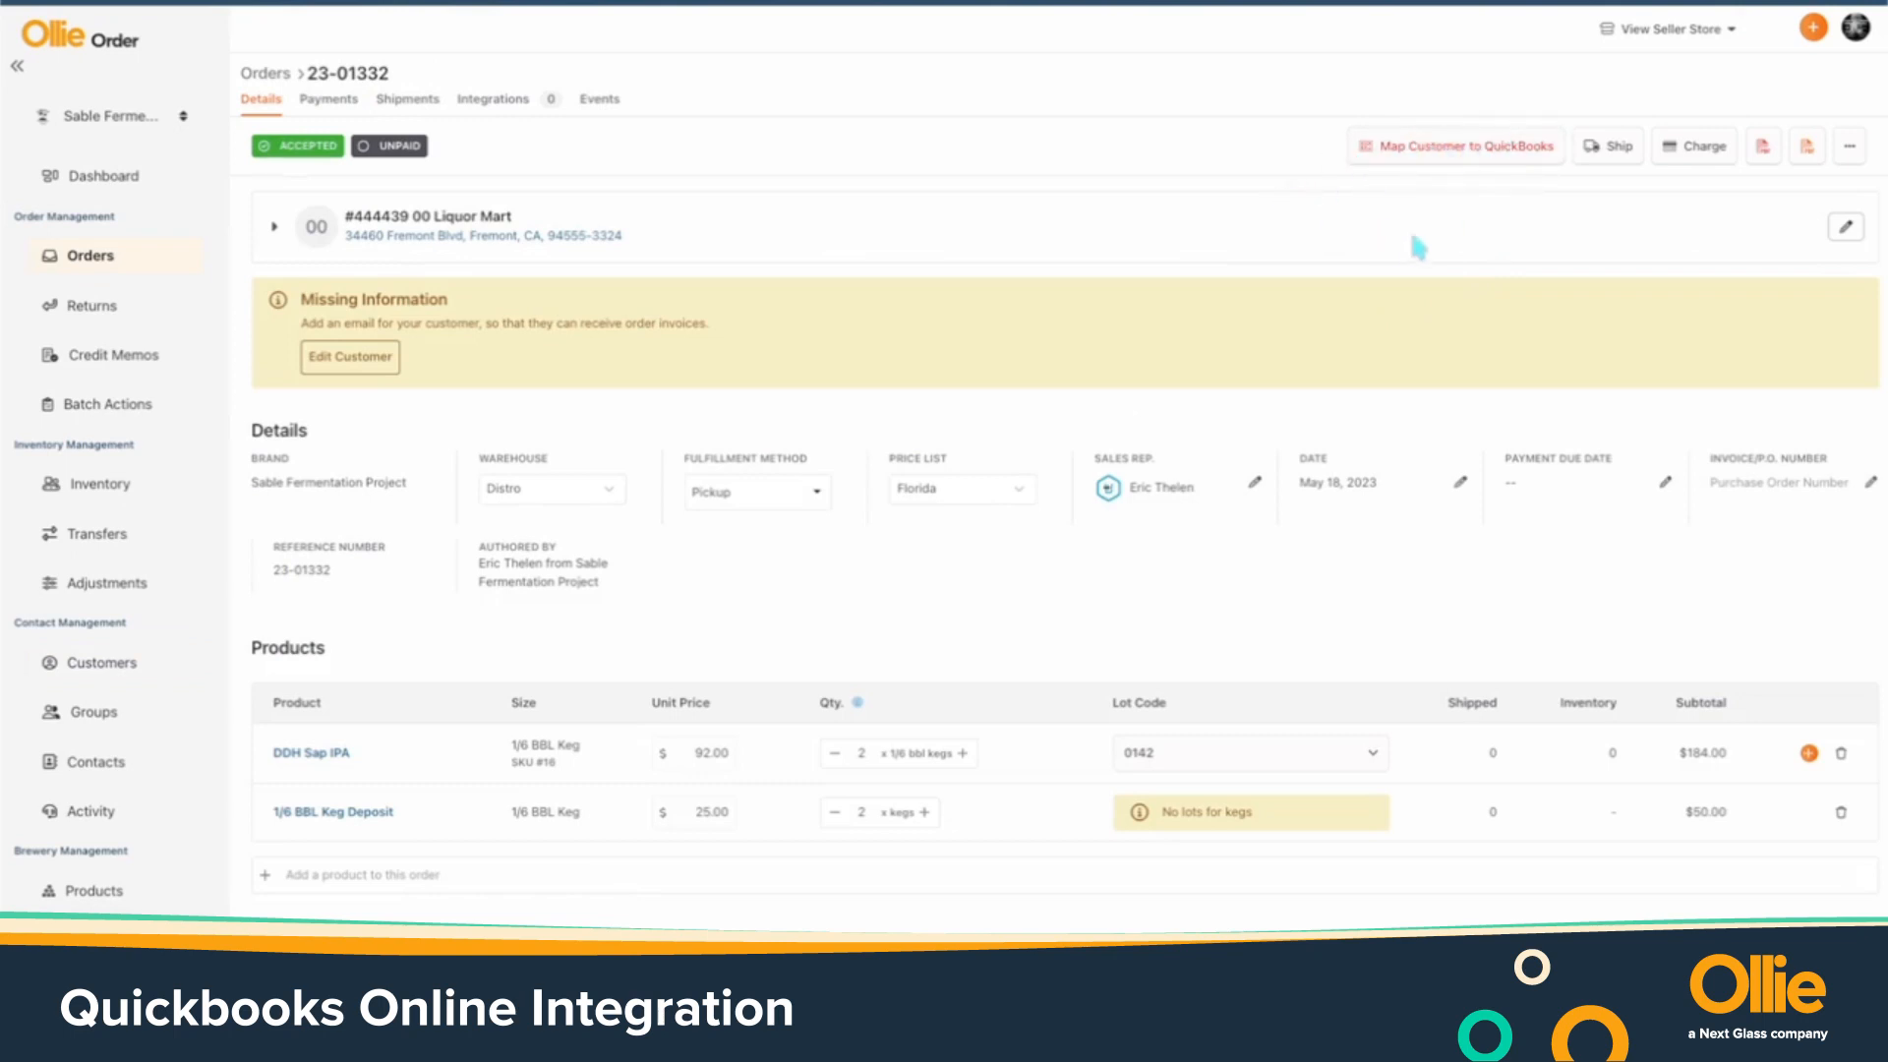
# Open the order's QuickBooks customer mapping, browse the existing QuickBooks customers, and close it without saving
pyautogui.click(1442, 156)
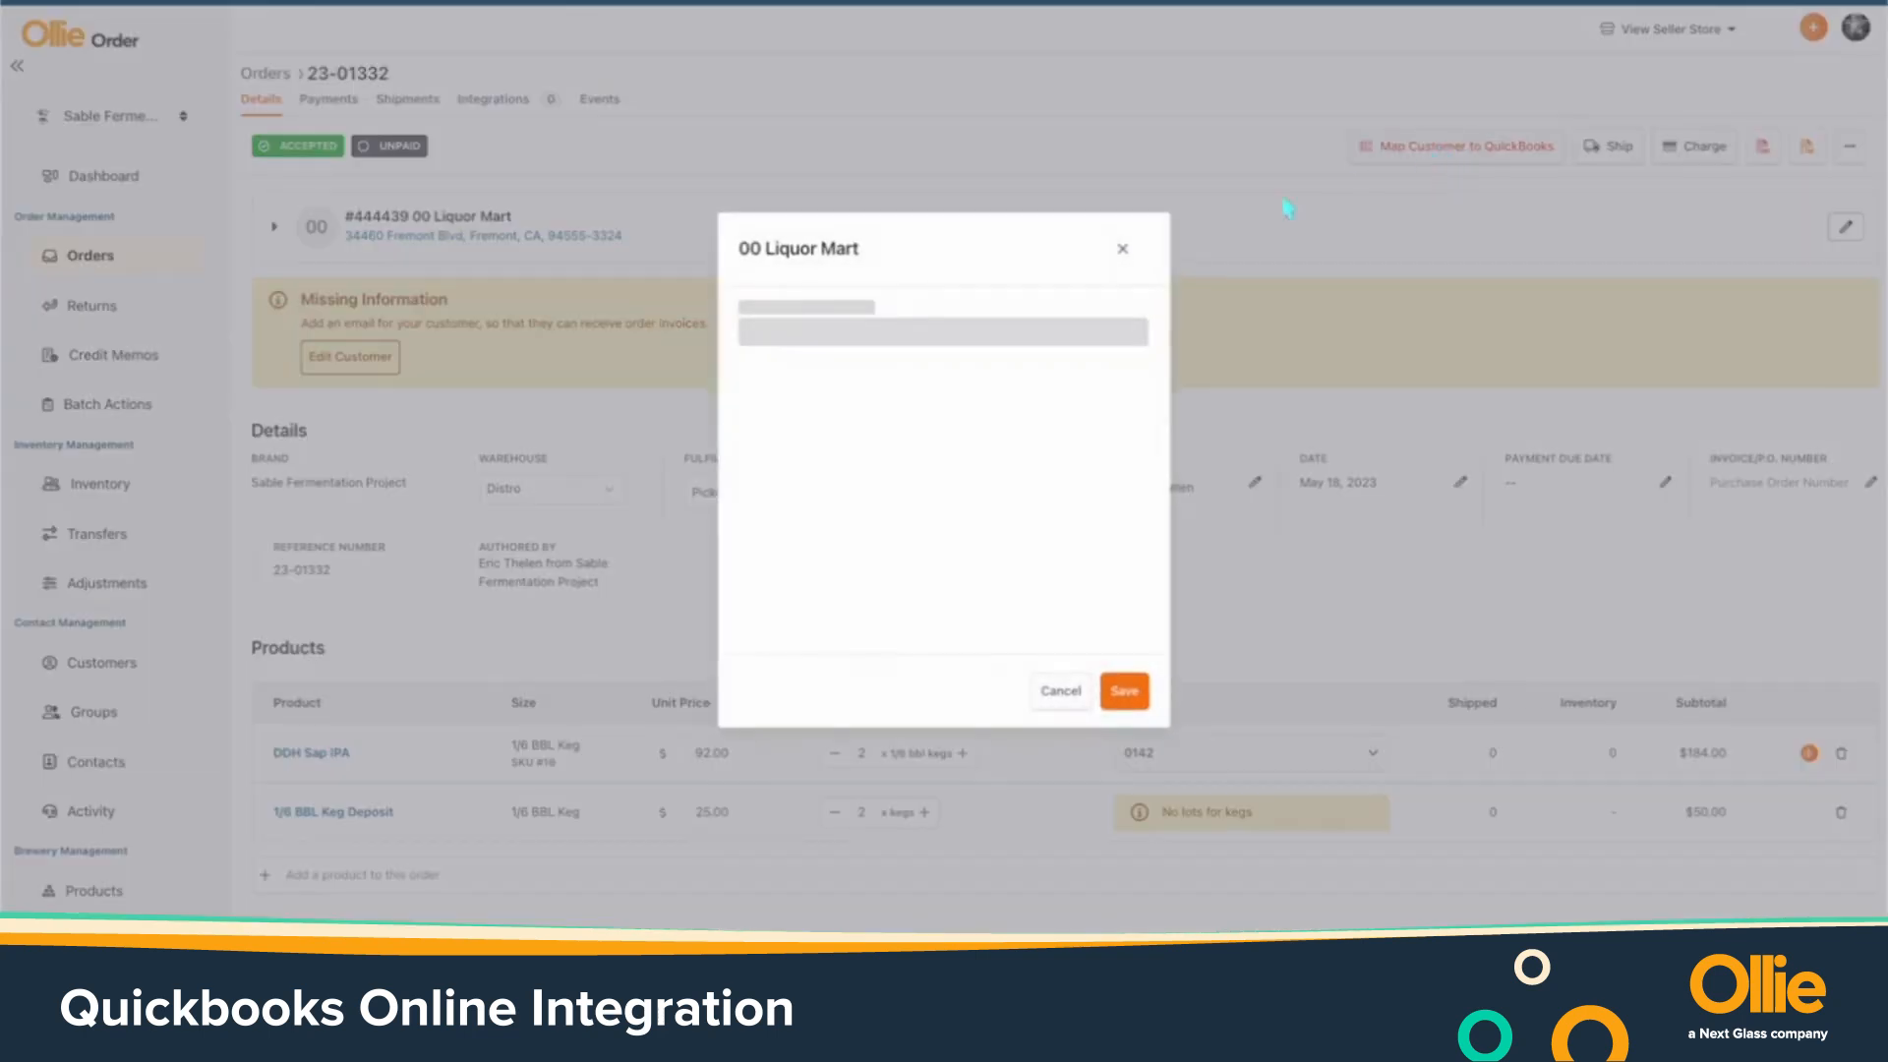
pyautogui.click(1023, 339)
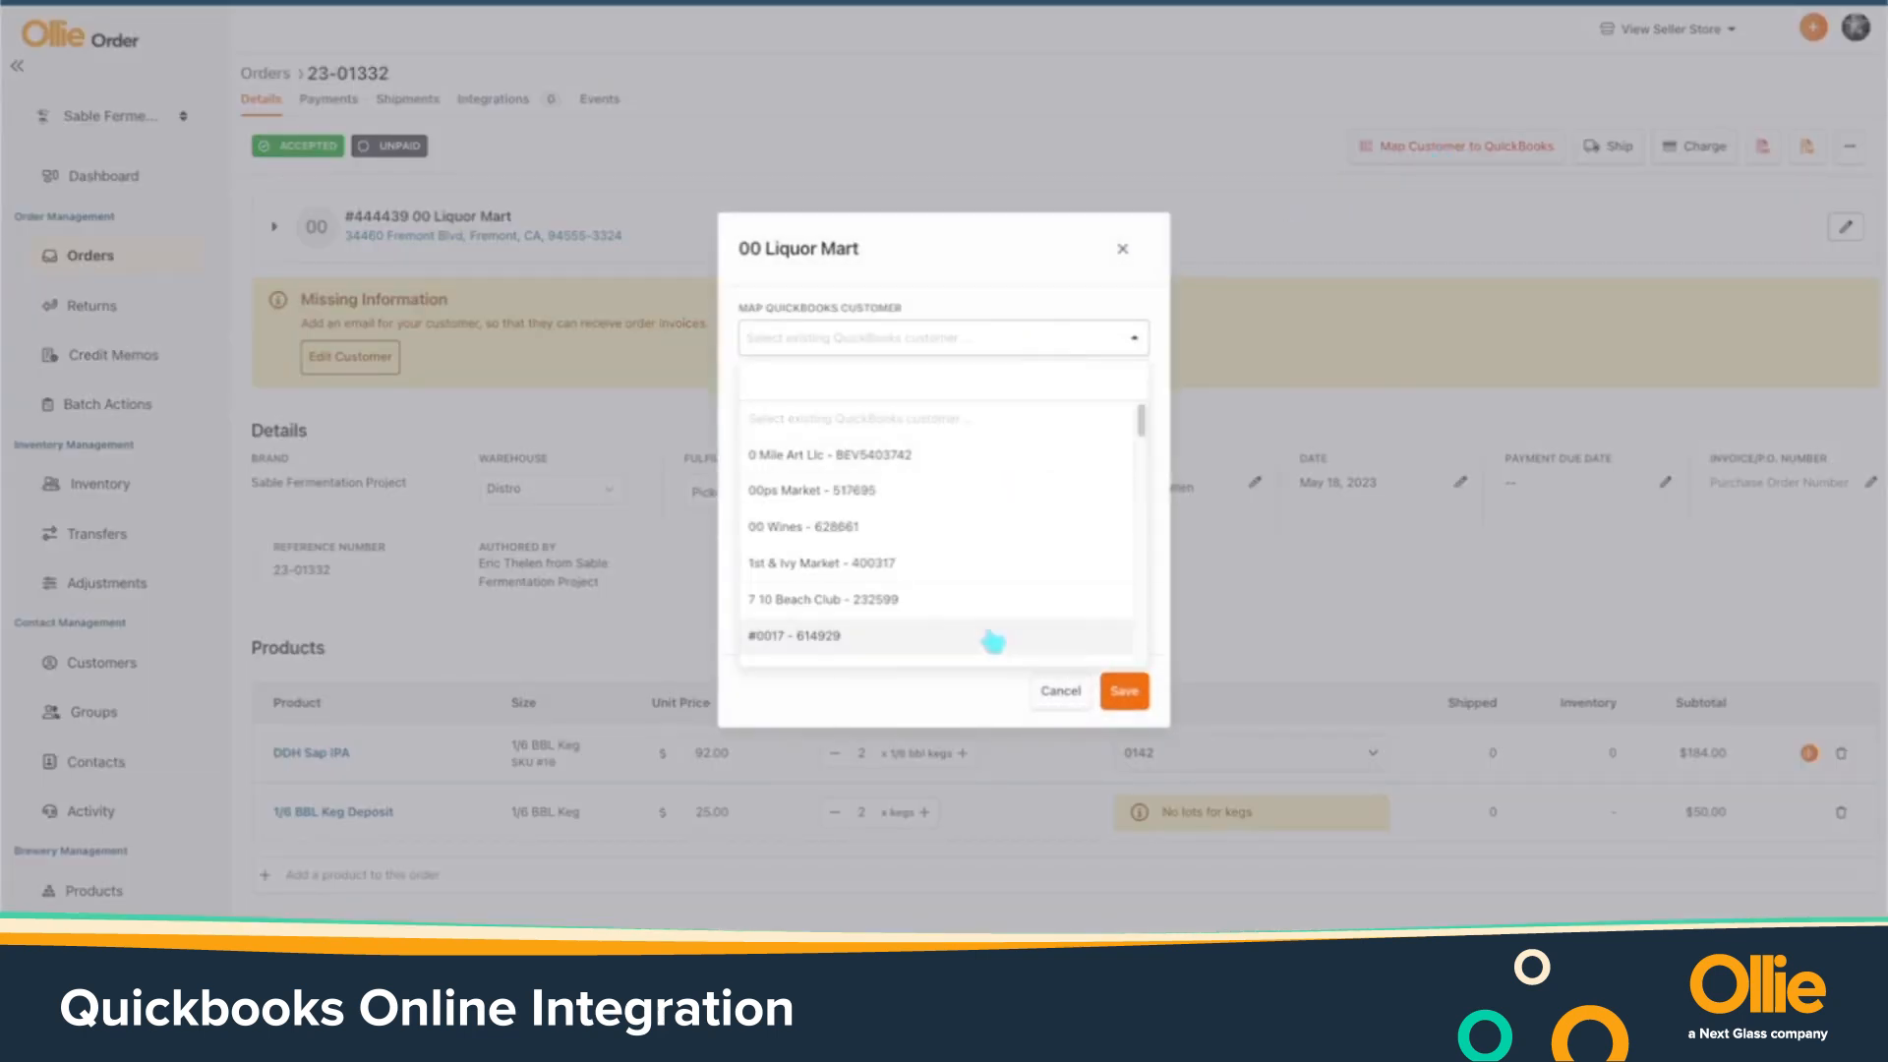
pyautogui.scroll(-1, 980, 586)
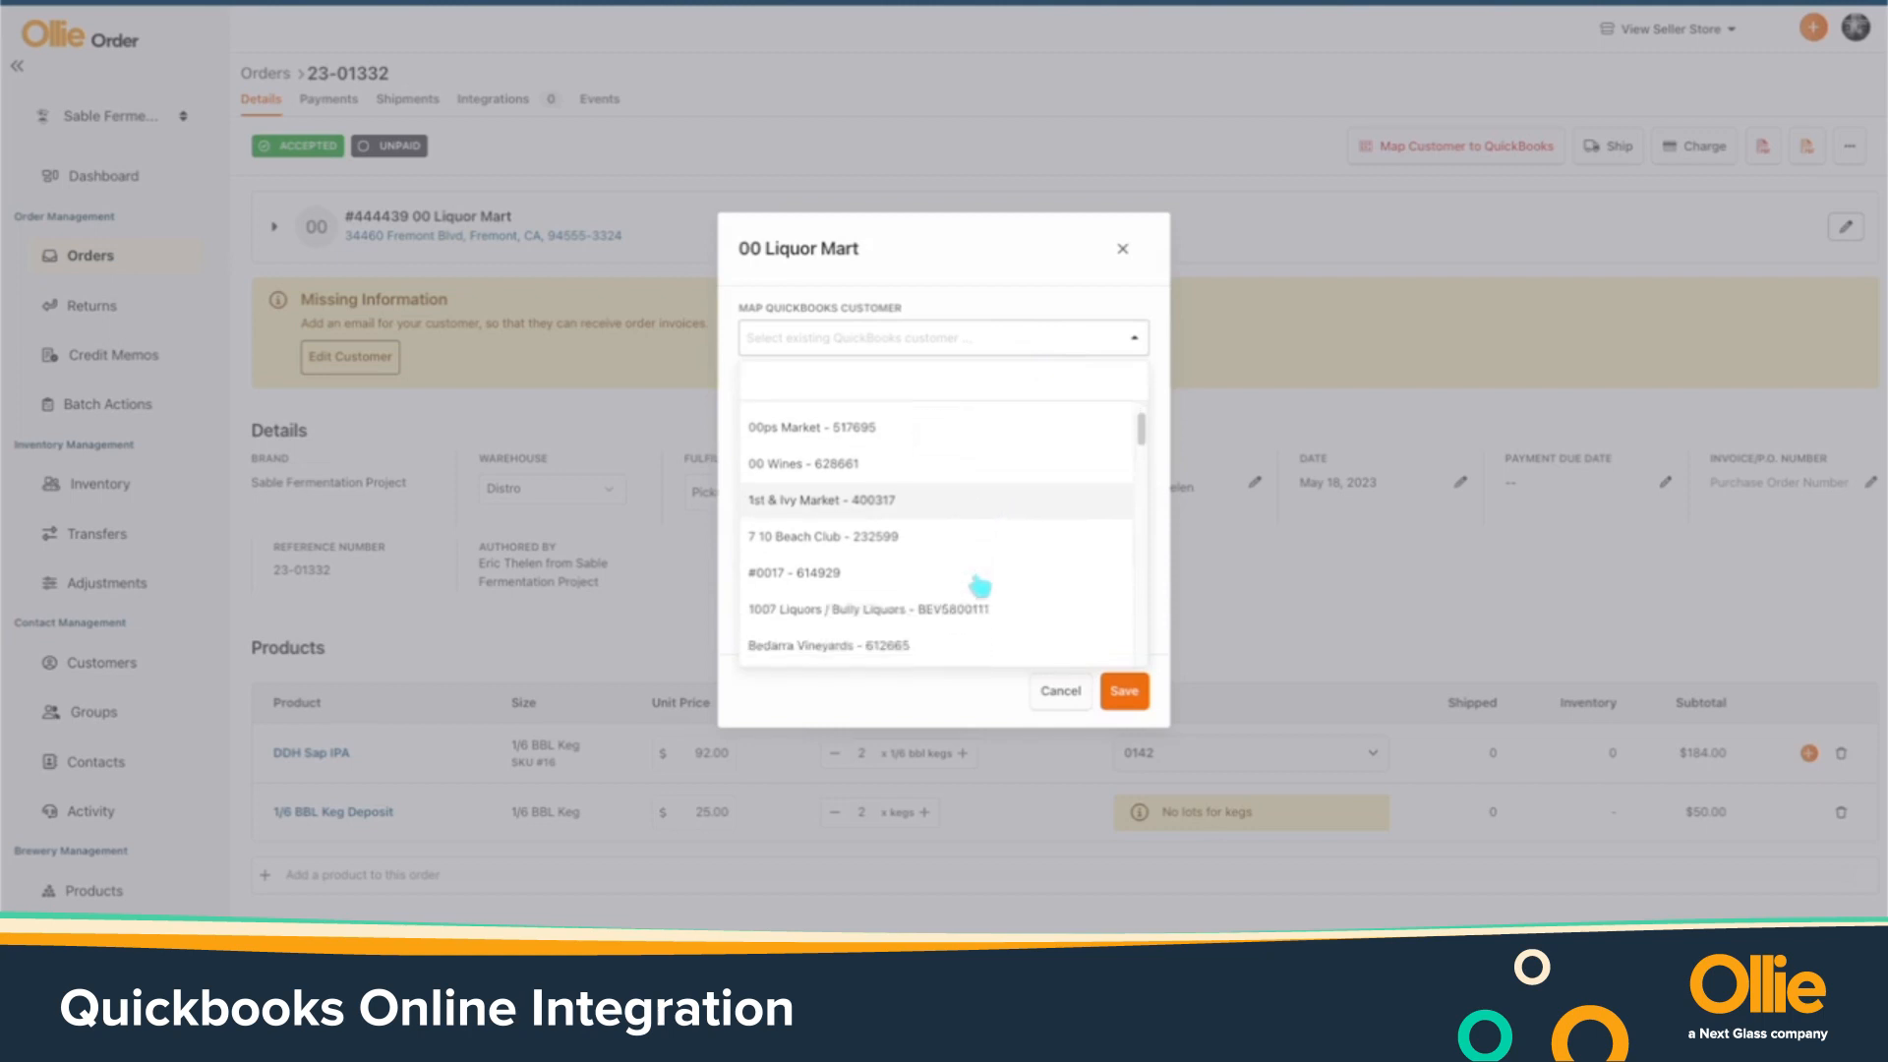
pyautogui.scroll(1, 994, 499)
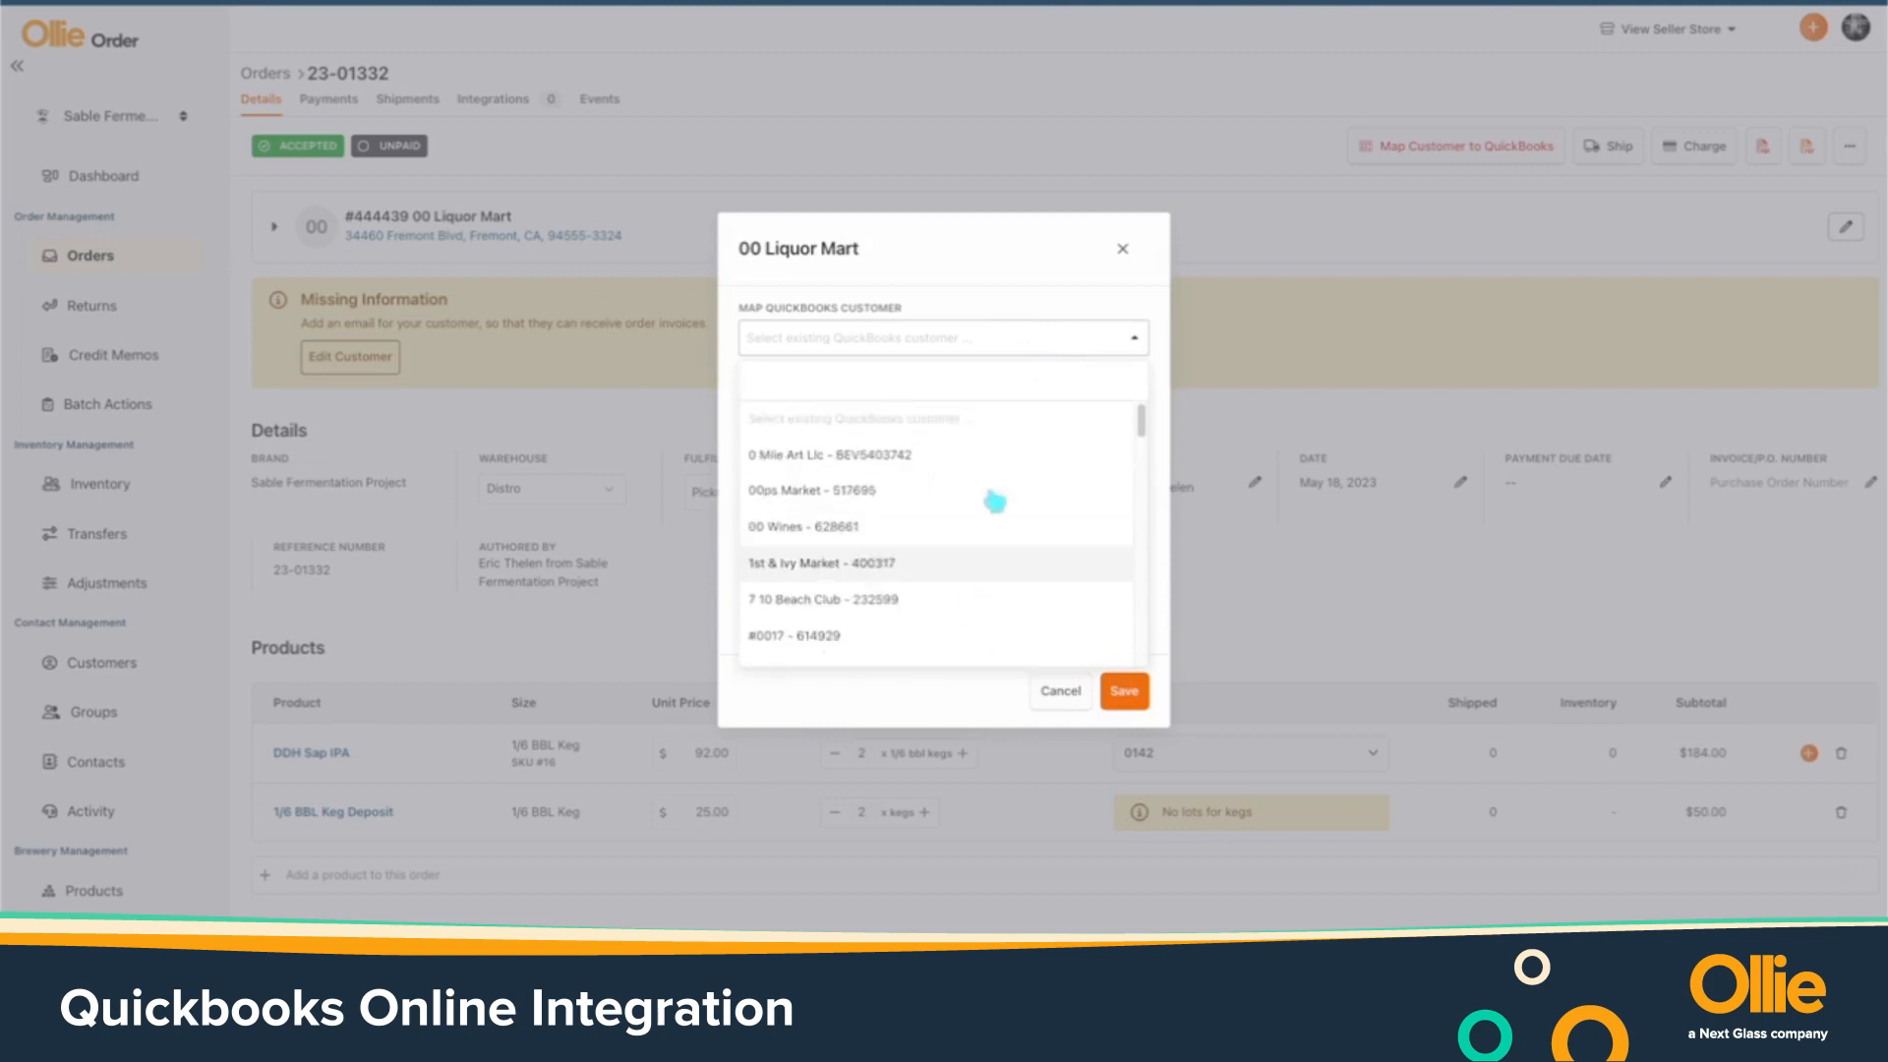
pyautogui.click(1122, 251)
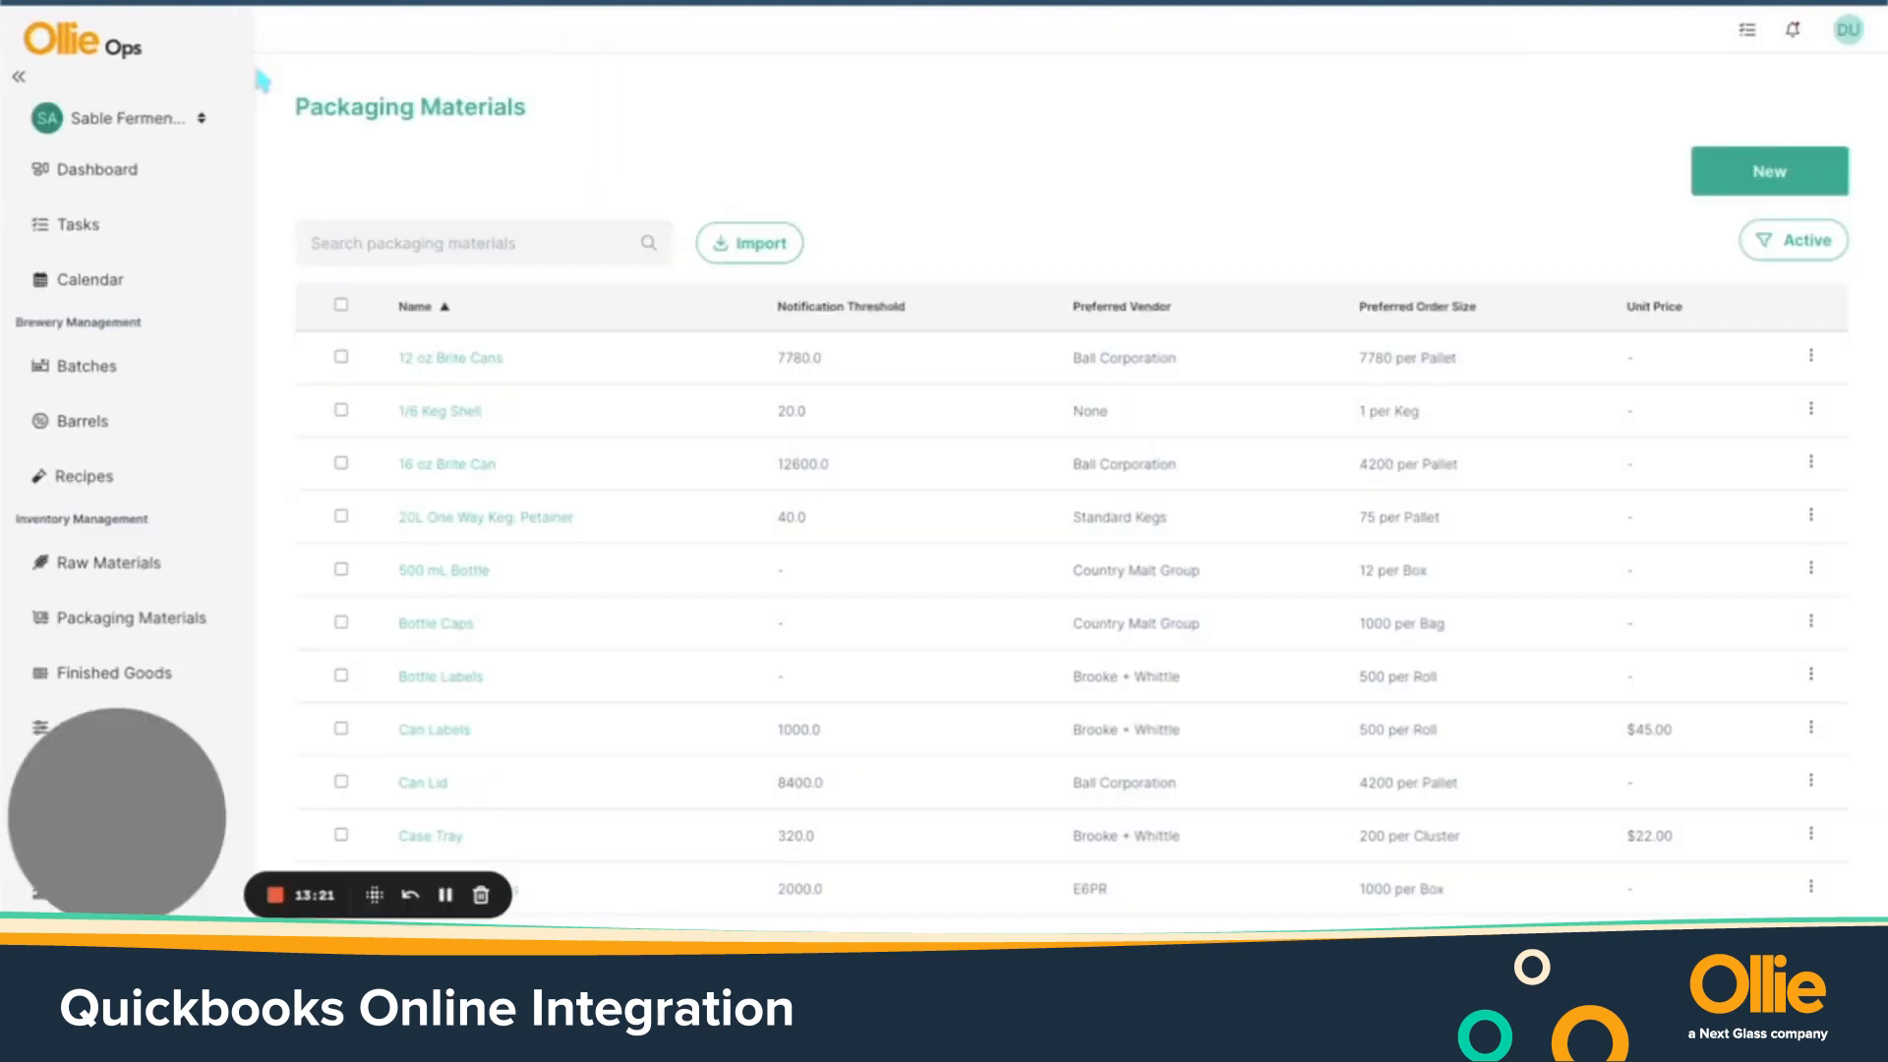
# Switch to Ollie Ops, view the dashboard, and open the purchase orders list
pyautogui.click(103, 177)
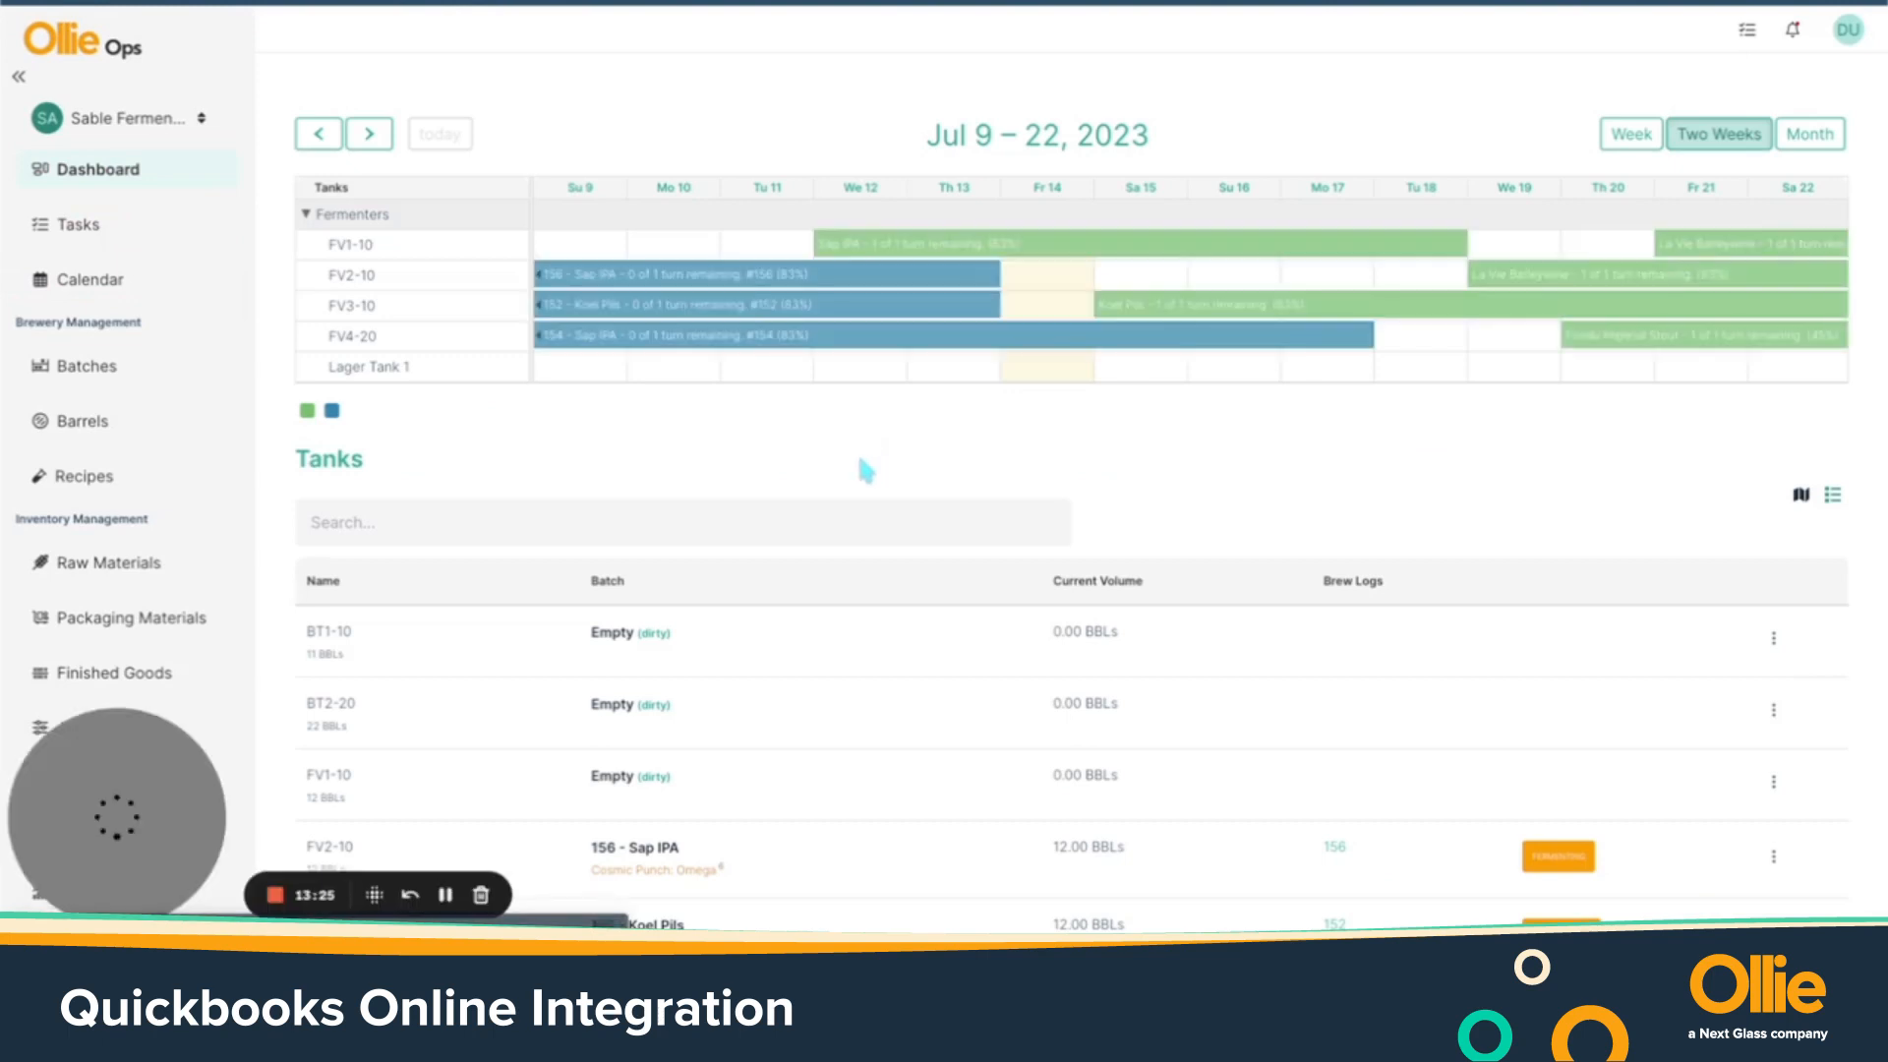
pyautogui.scroll(-1, 658, 468)
pyautogui.scroll(-2, 182, 470)
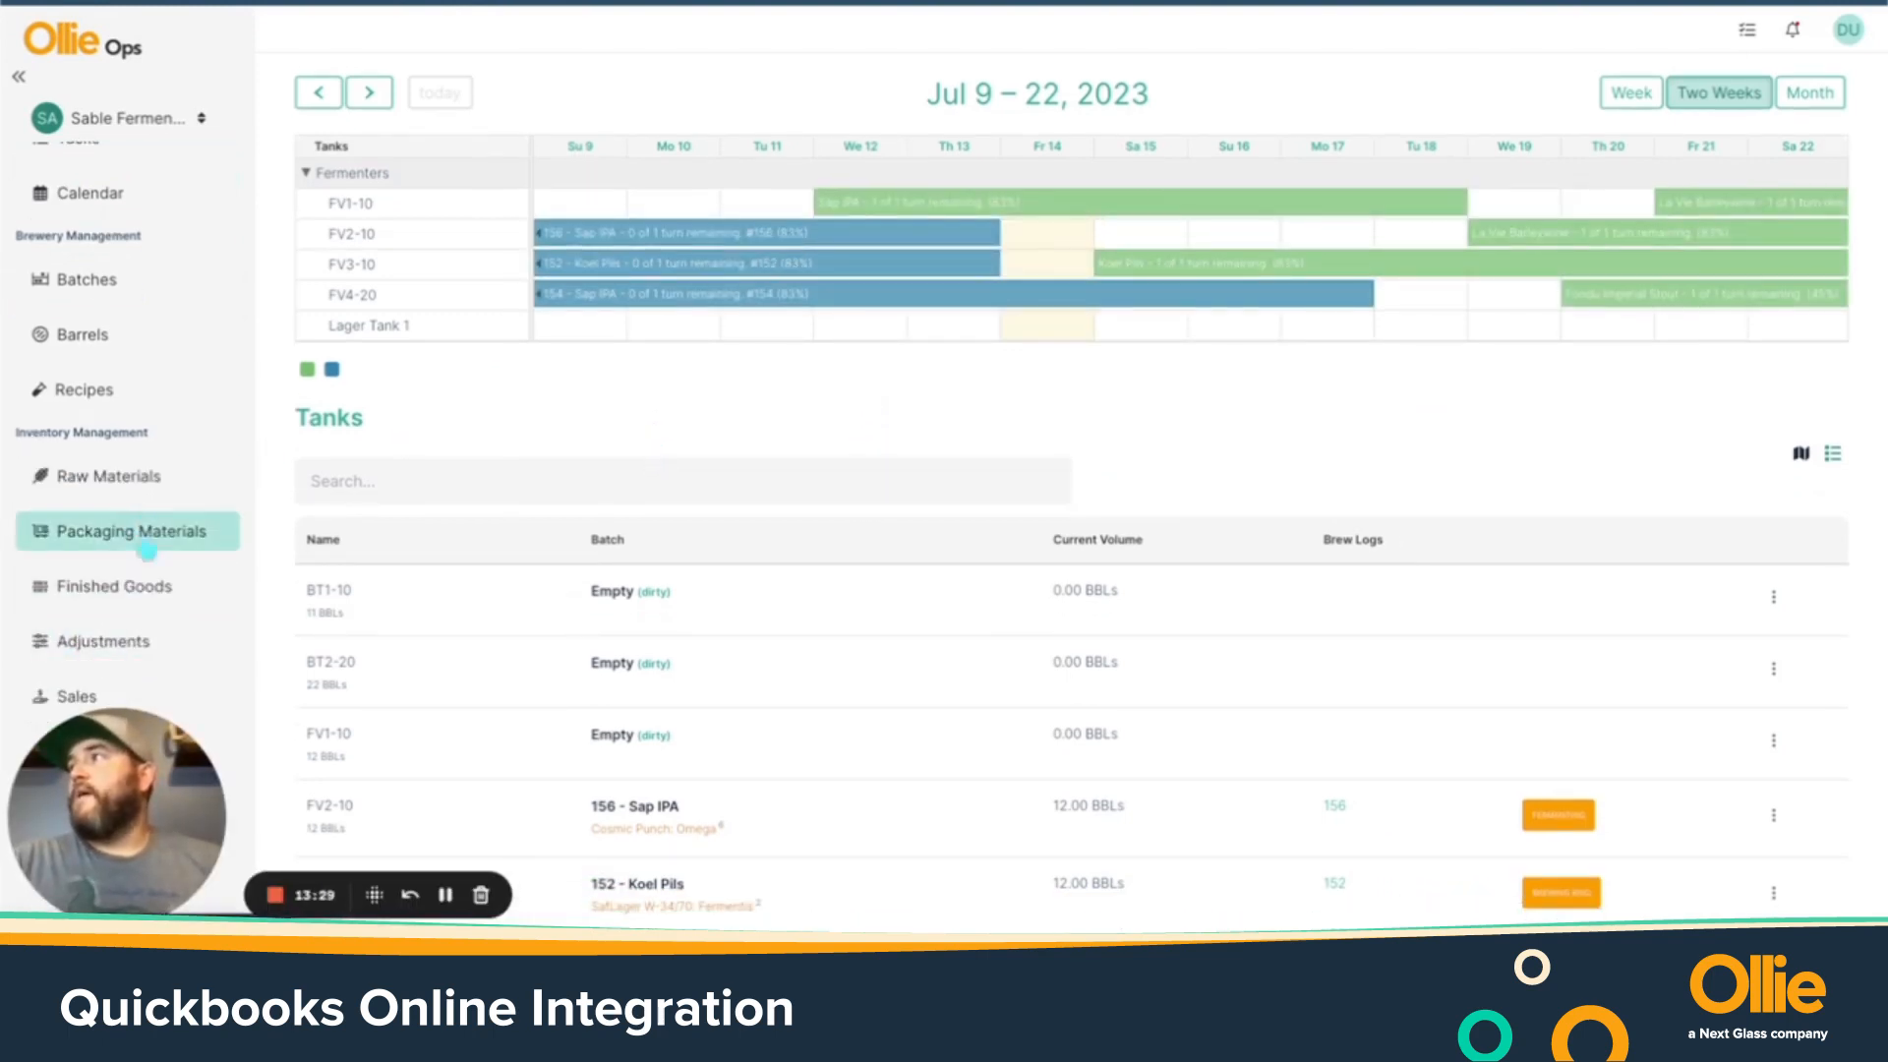
pyautogui.moveTo(102, 804); pyautogui.dragTo(468, 821)
pyautogui.click(103, 755)
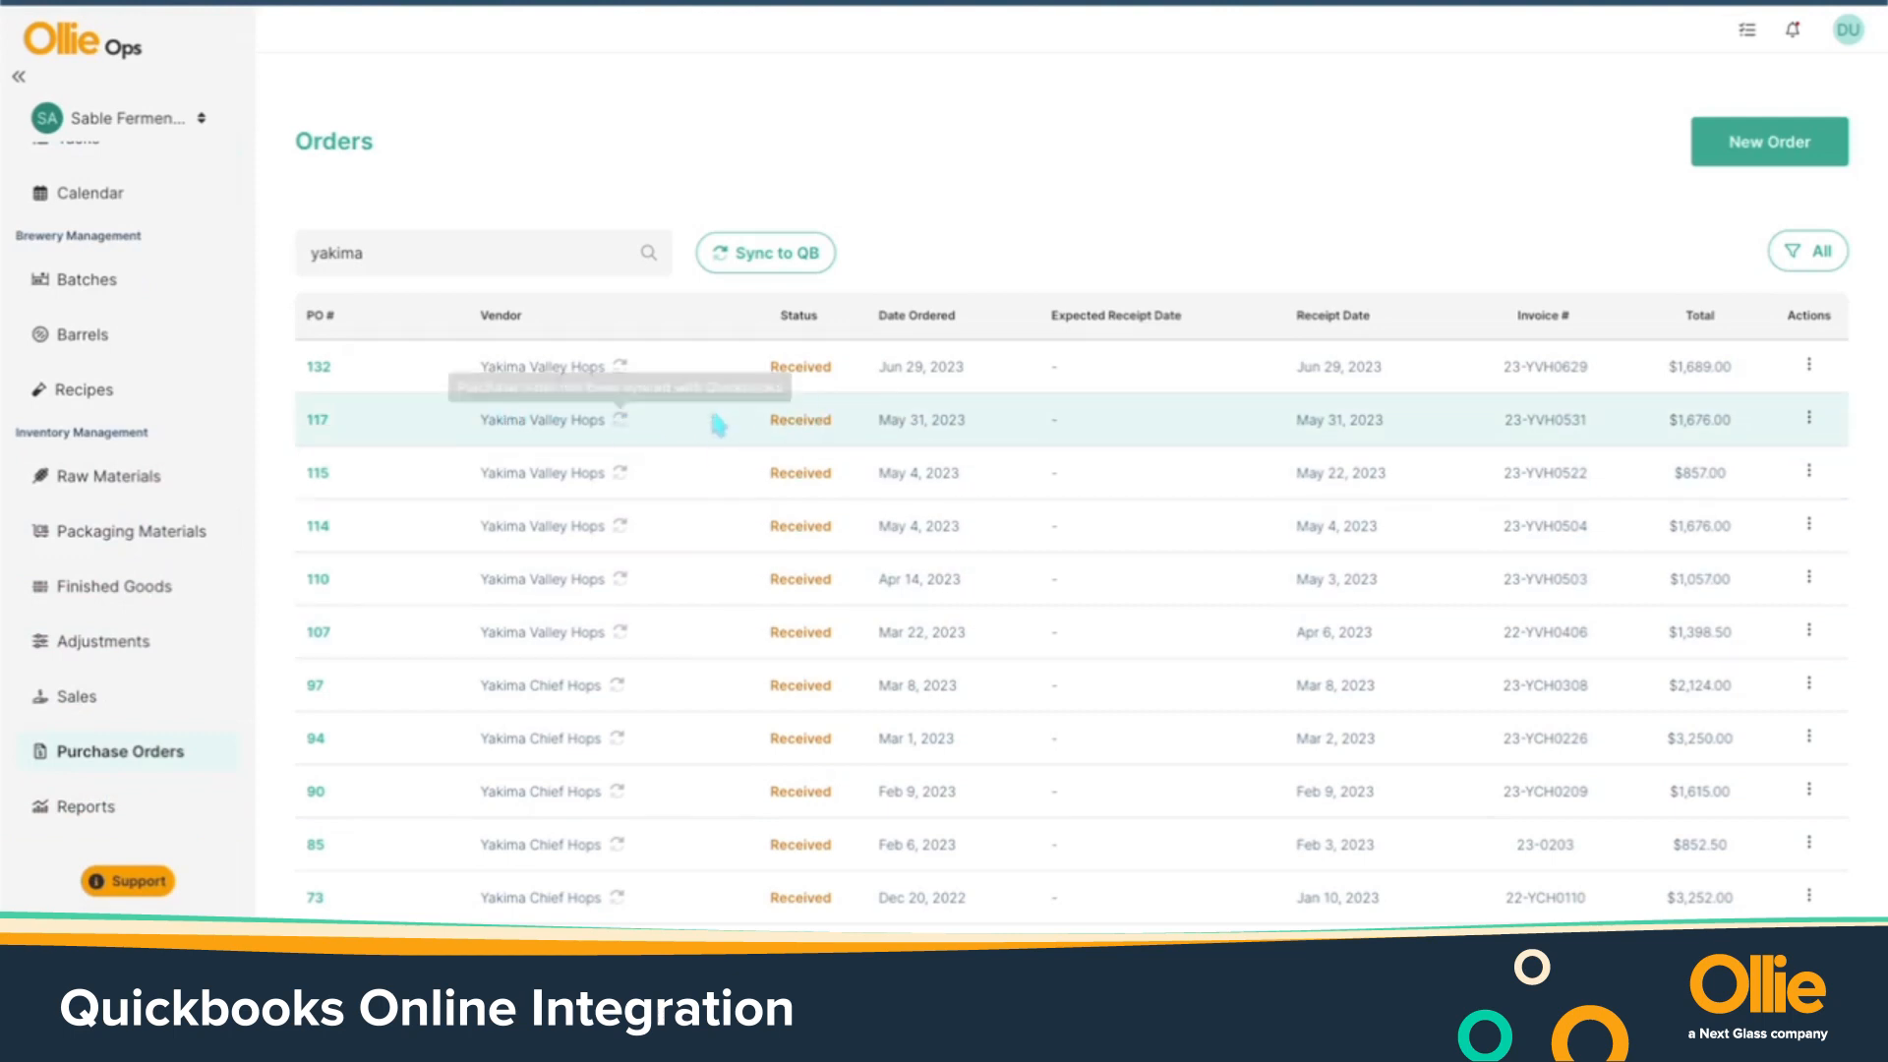
# Look through the Yakima purchase orders, and clear the "yakima" search to list all orders
pyautogui.scroll(-5, 842, 561)
pyautogui.scroll(5, 842, 561)
pyautogui.doubleClick(458, 260)
pyautogui.press('BackSpace')
pyautogui.click(977, 198)
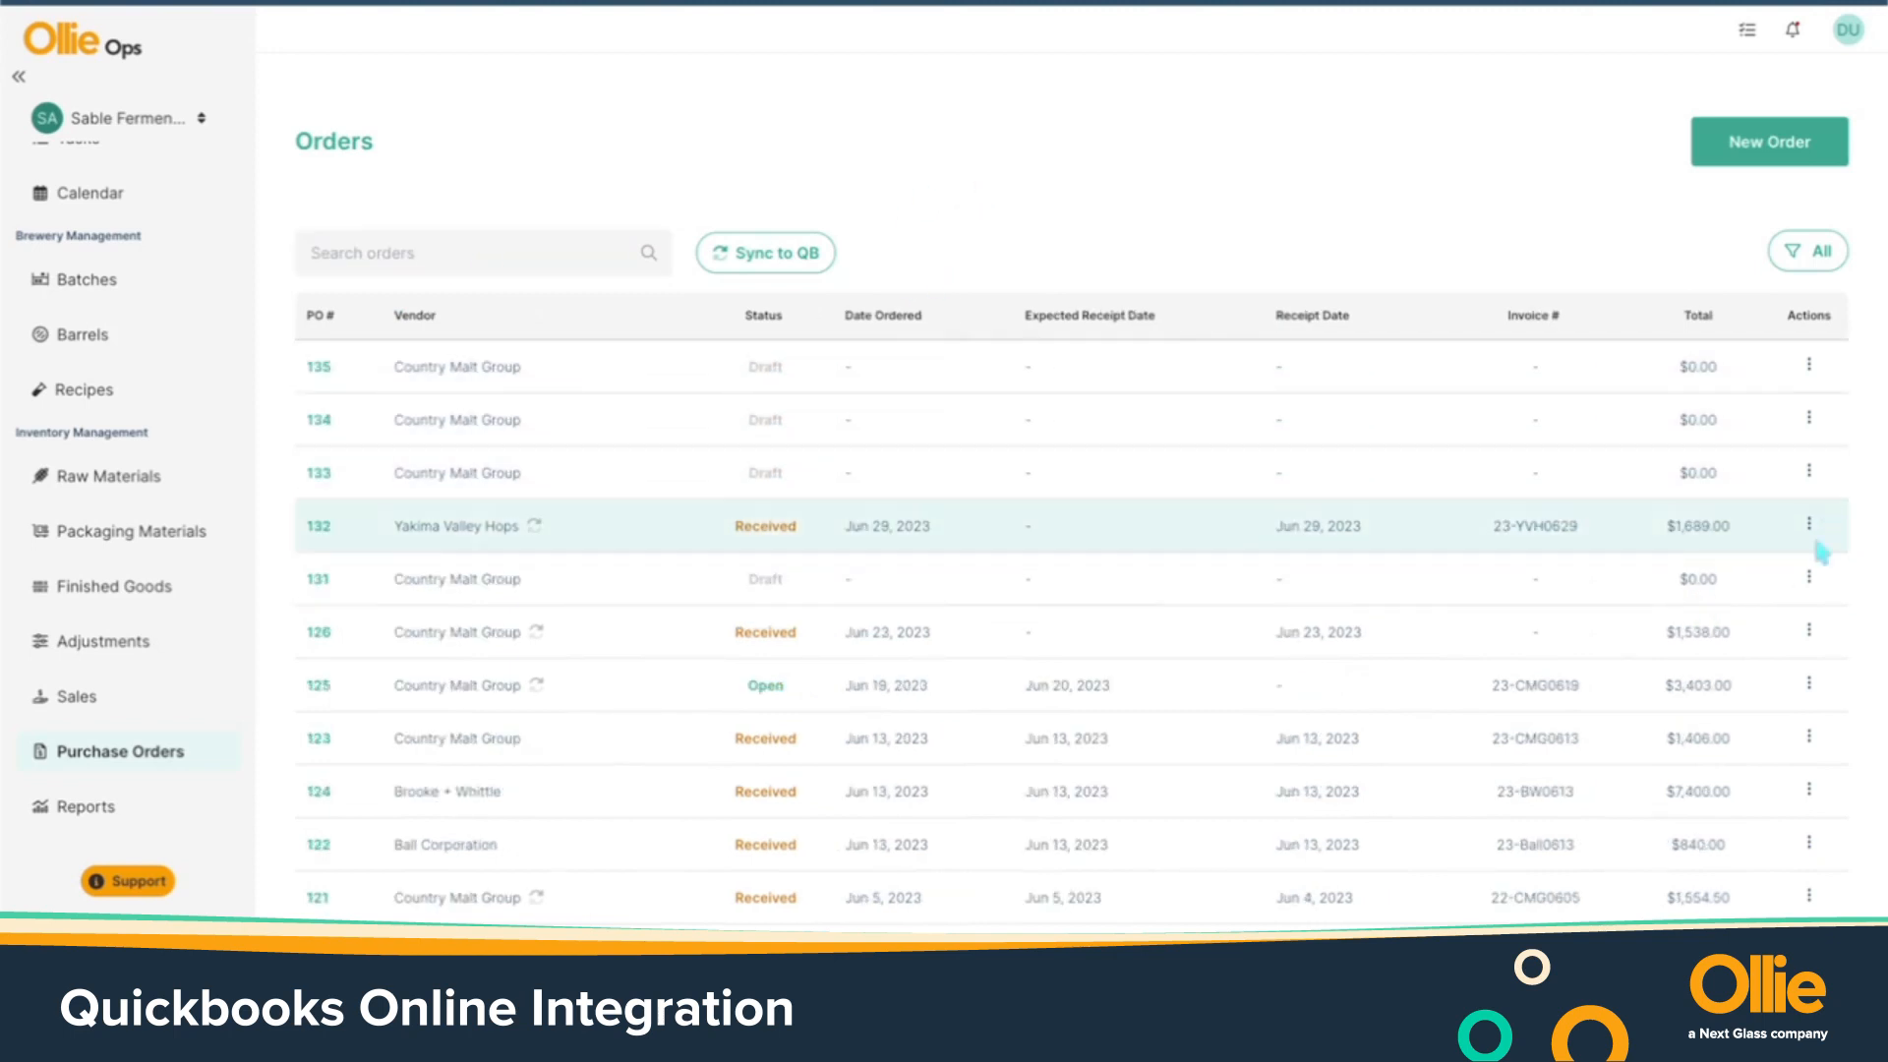
# View the actions for a draft and the open Country Malt Group purchase order, and check the open order's QuickBooks sync status
pyautogui.click(1808, 472)
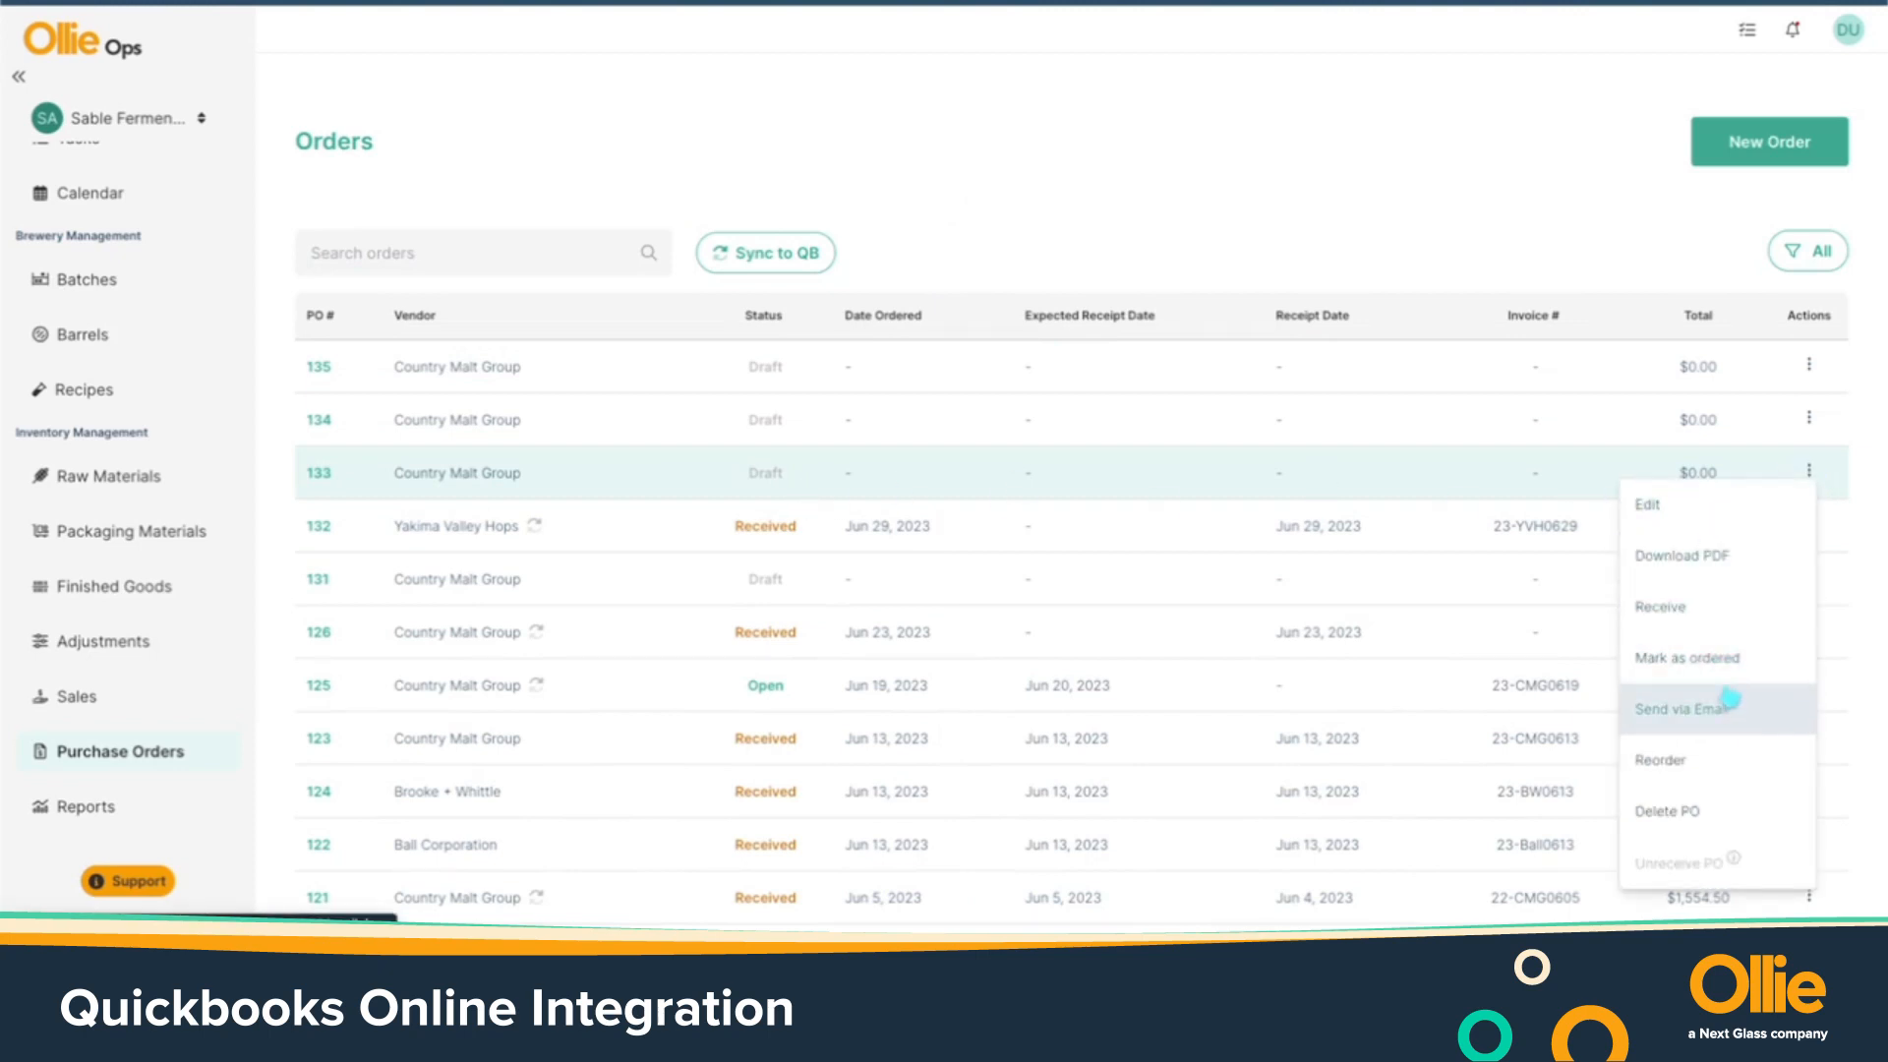
pyautogui.click(1278, 208)
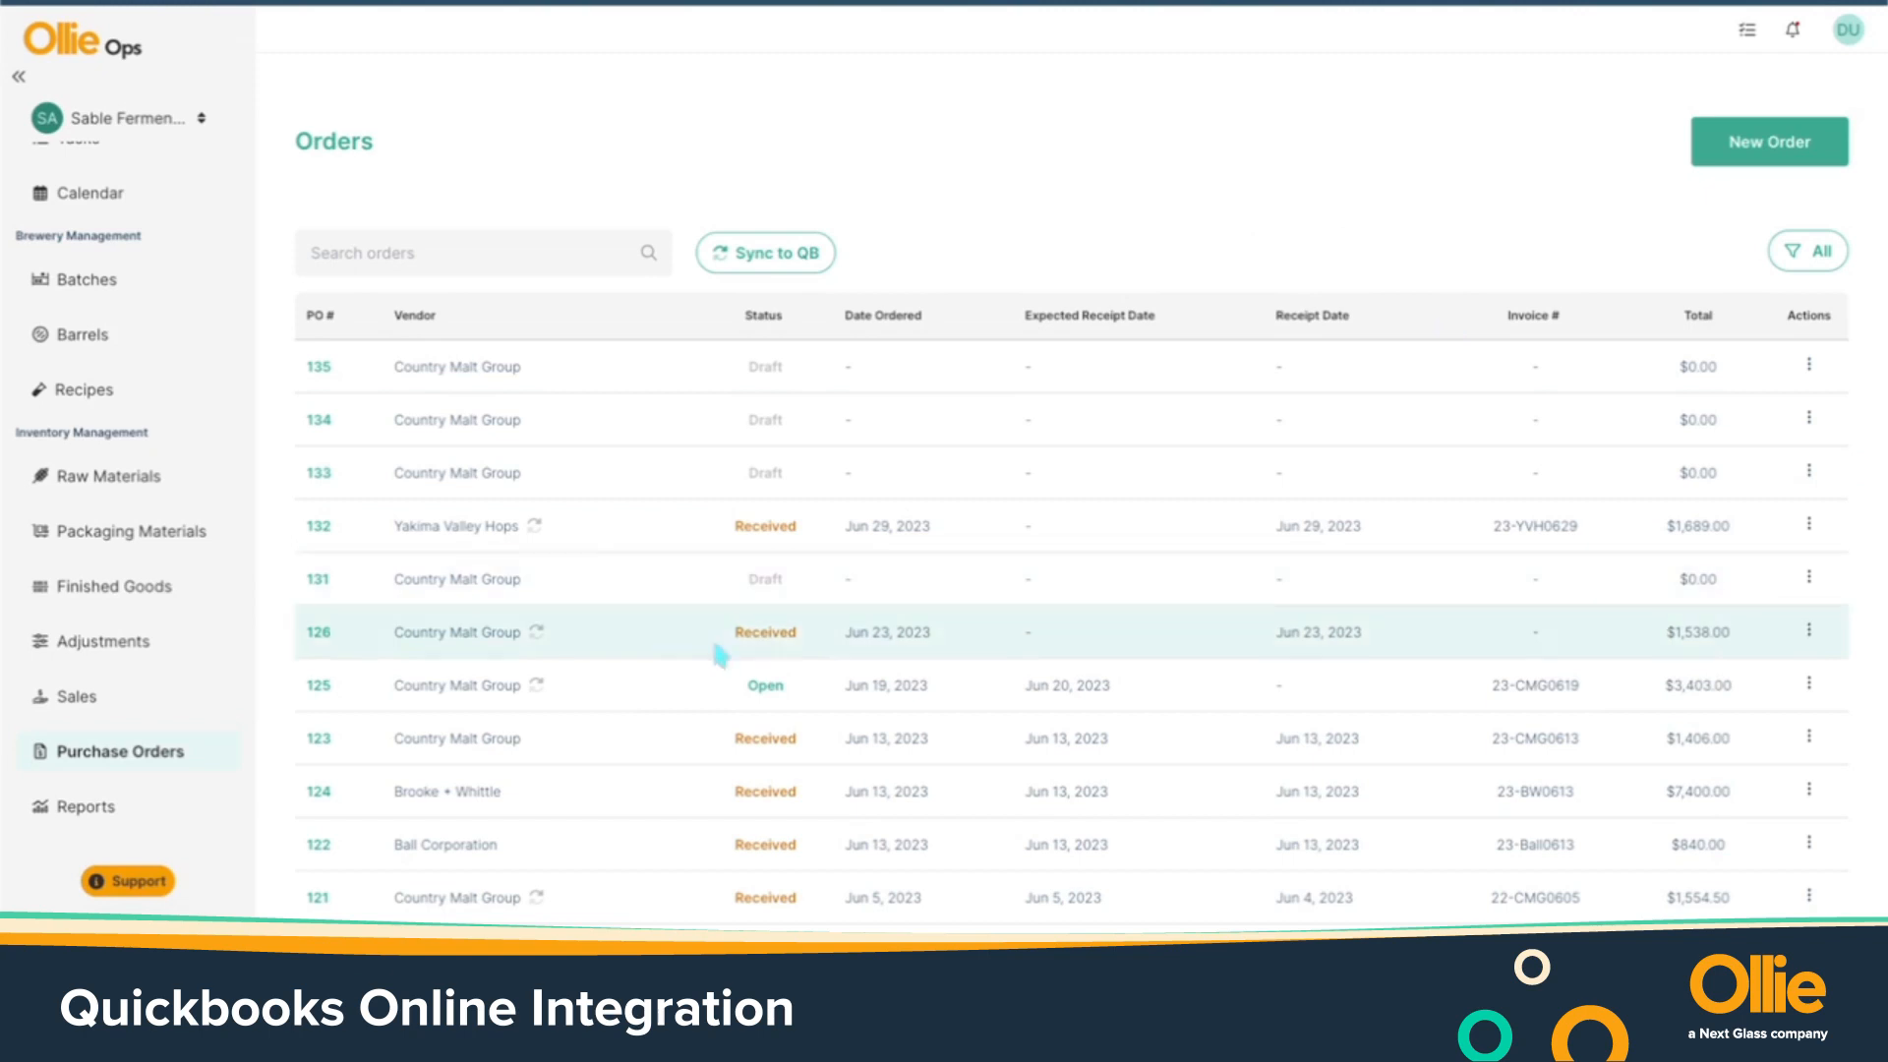
pyautogui.moveTo(747, 689); pyautogui.dragTo(806, 700)
pyautogui.moveTo(538, 690)
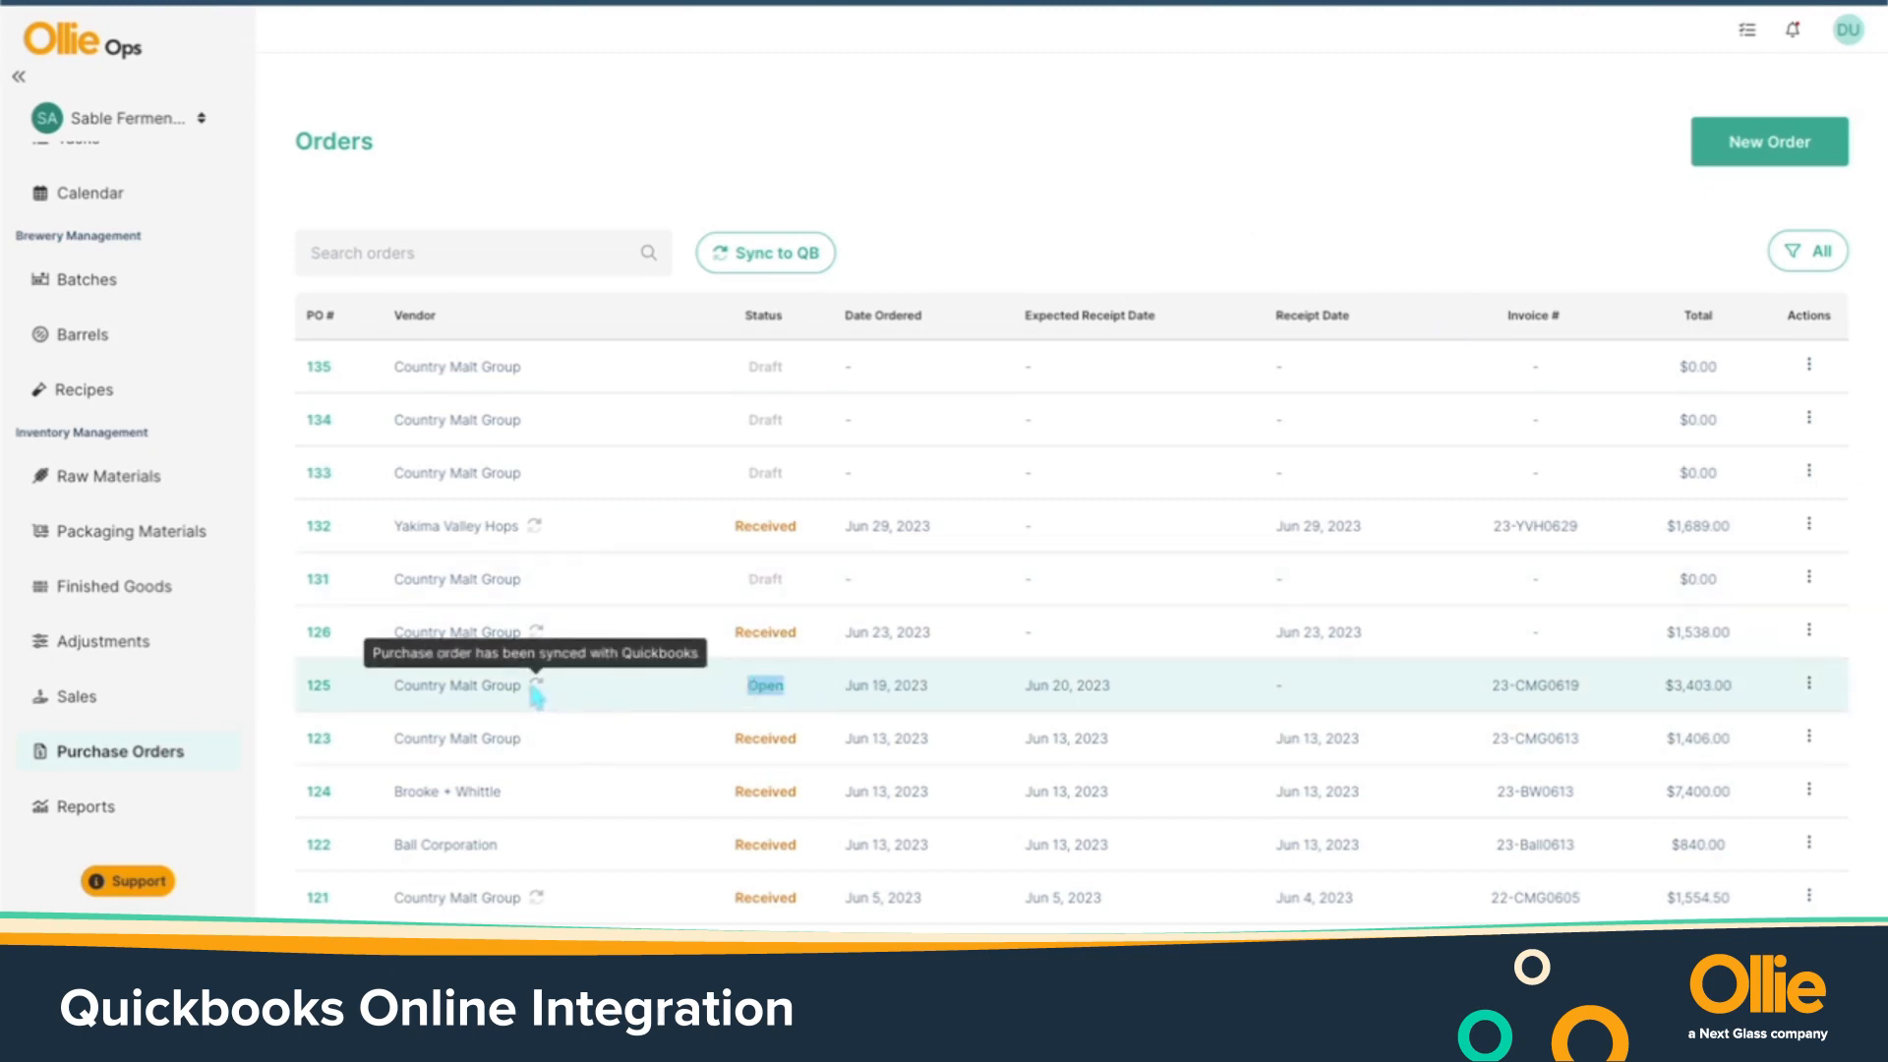
pyautogui.click(561, 698)
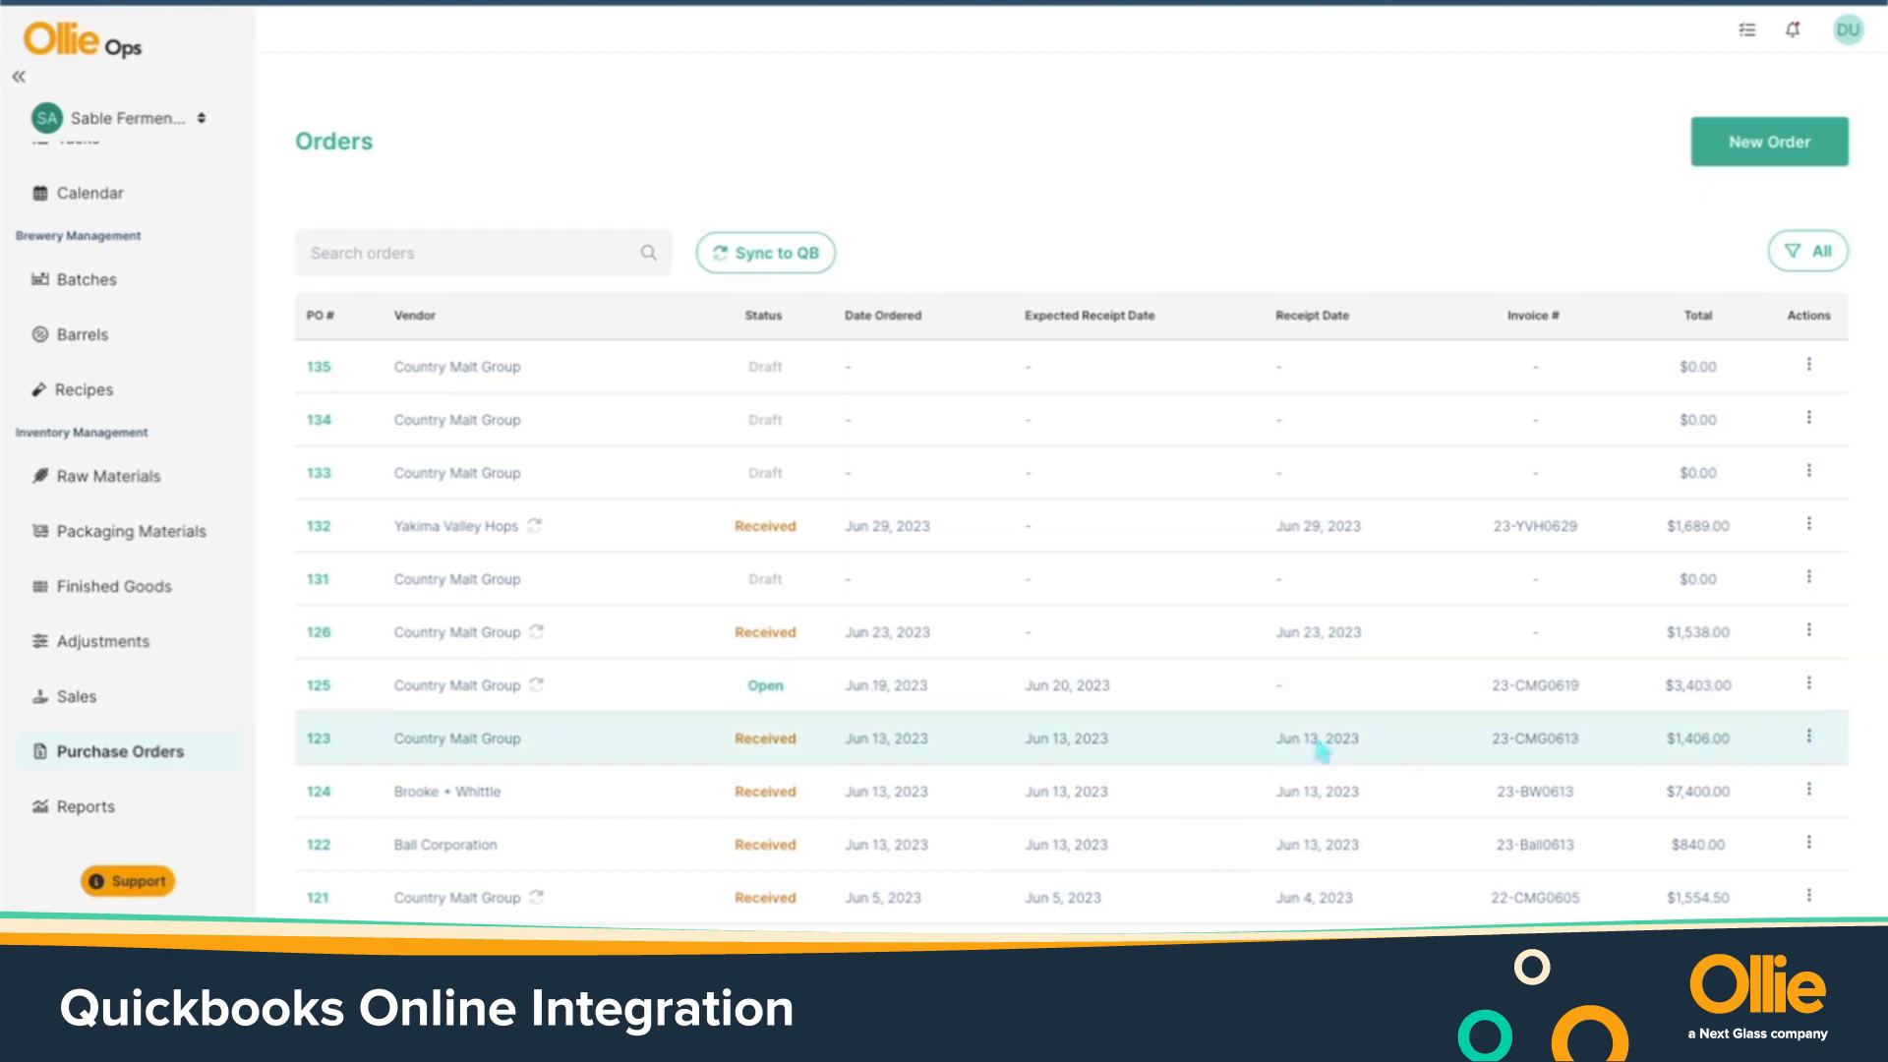
pyautogui.click(1807, 688)
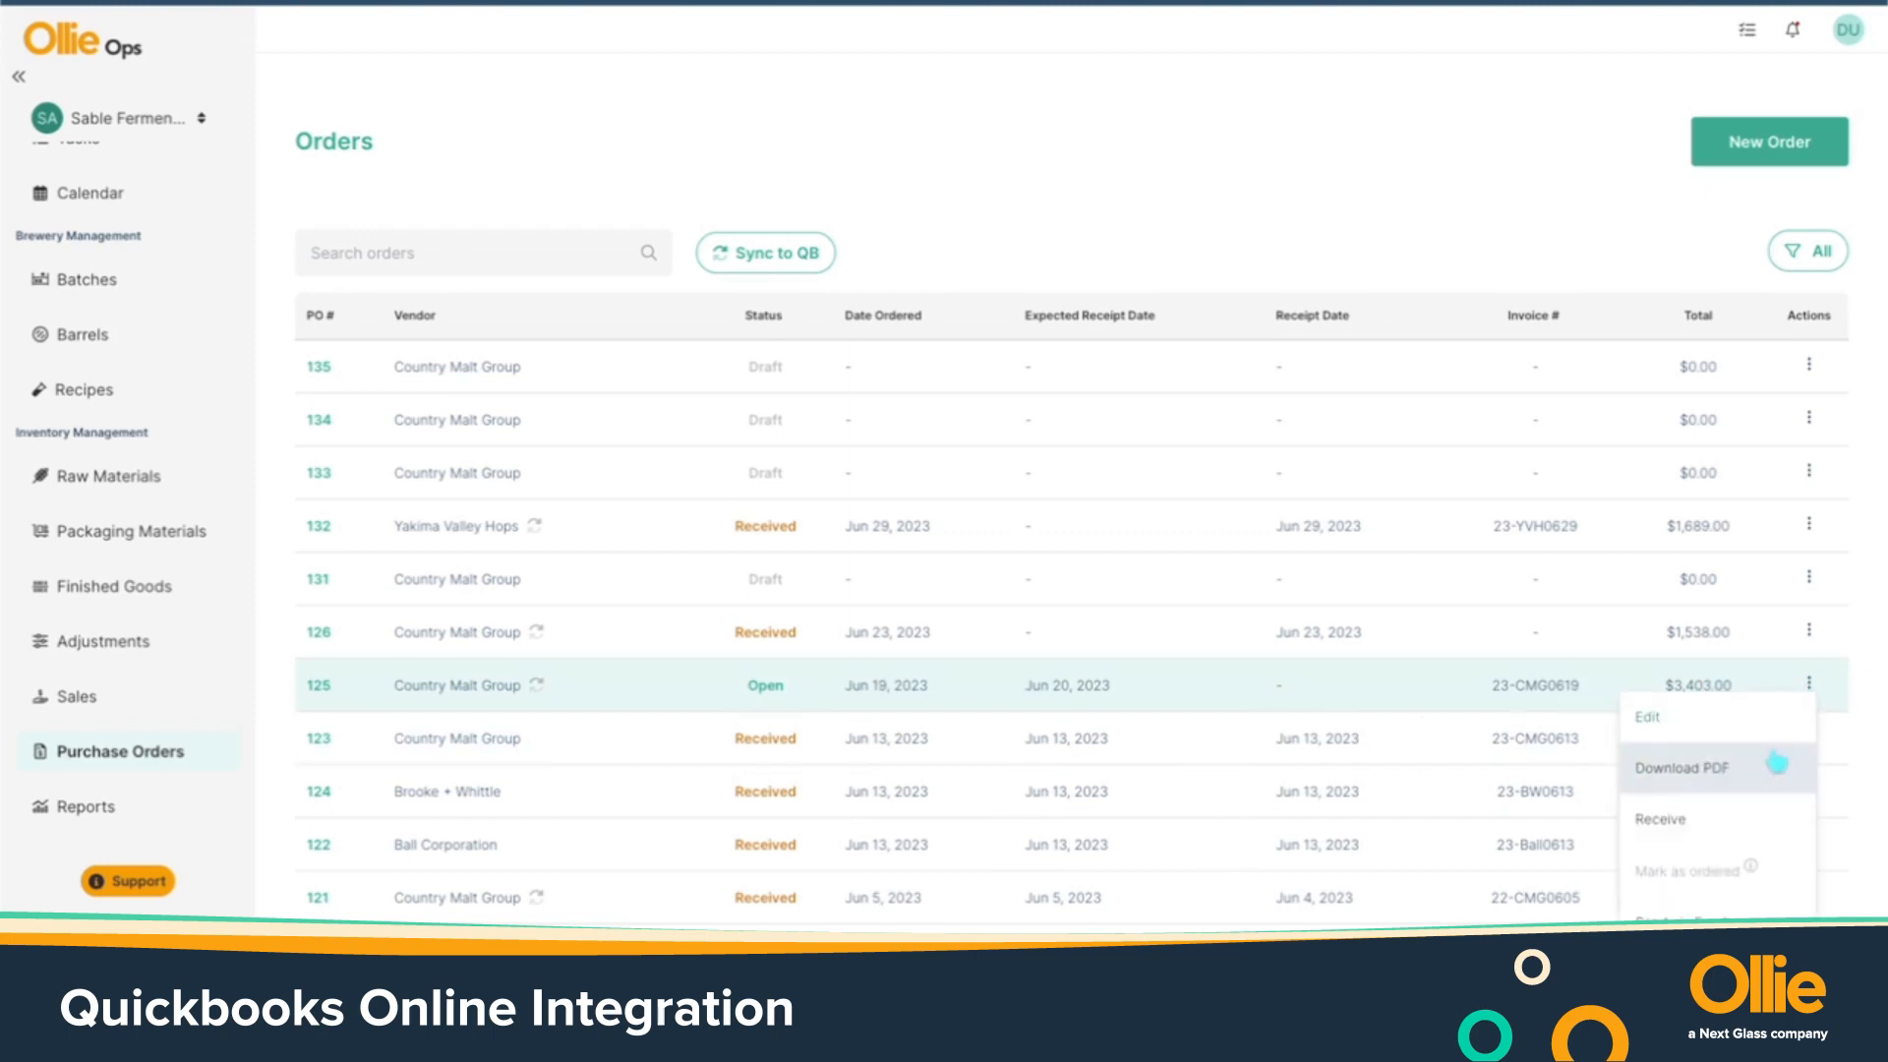
pyautogui.click(1838, 688)
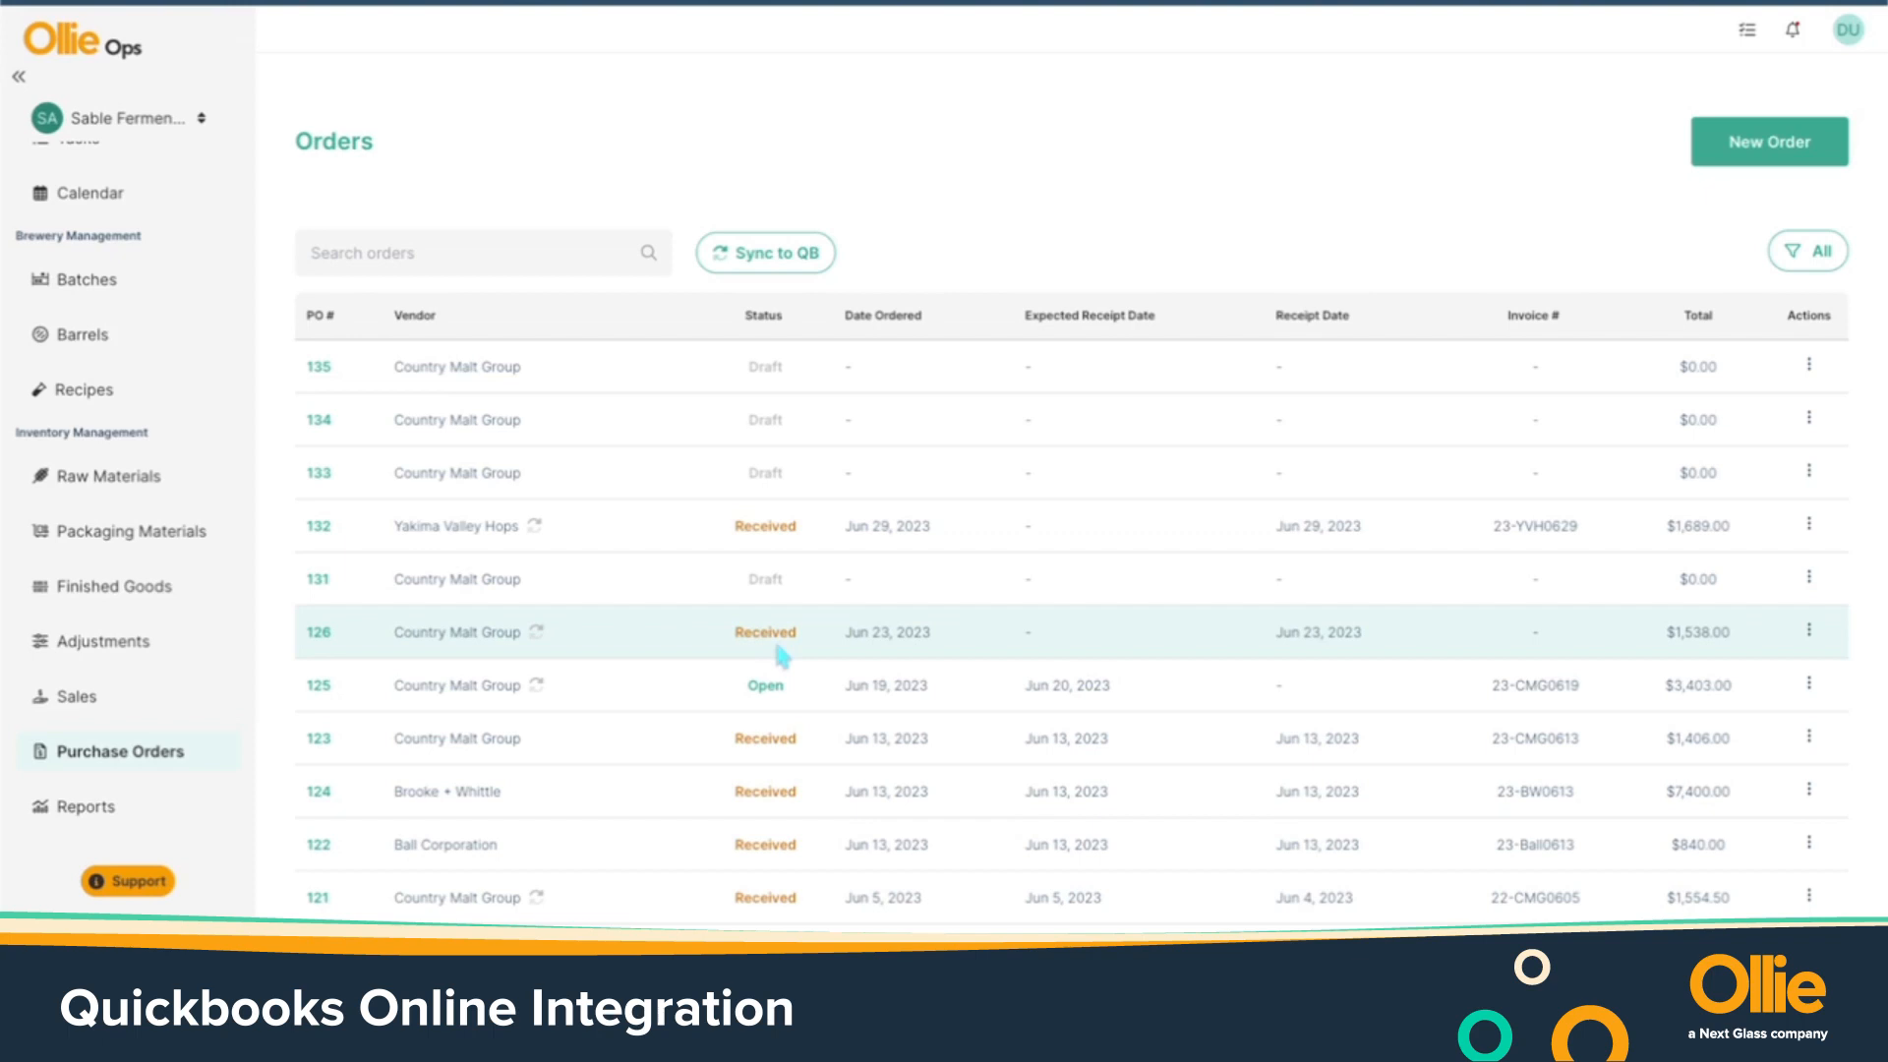
# Open the vendors list and sync the vendors from QuickBooks
pyautogui.click(1854, 32)
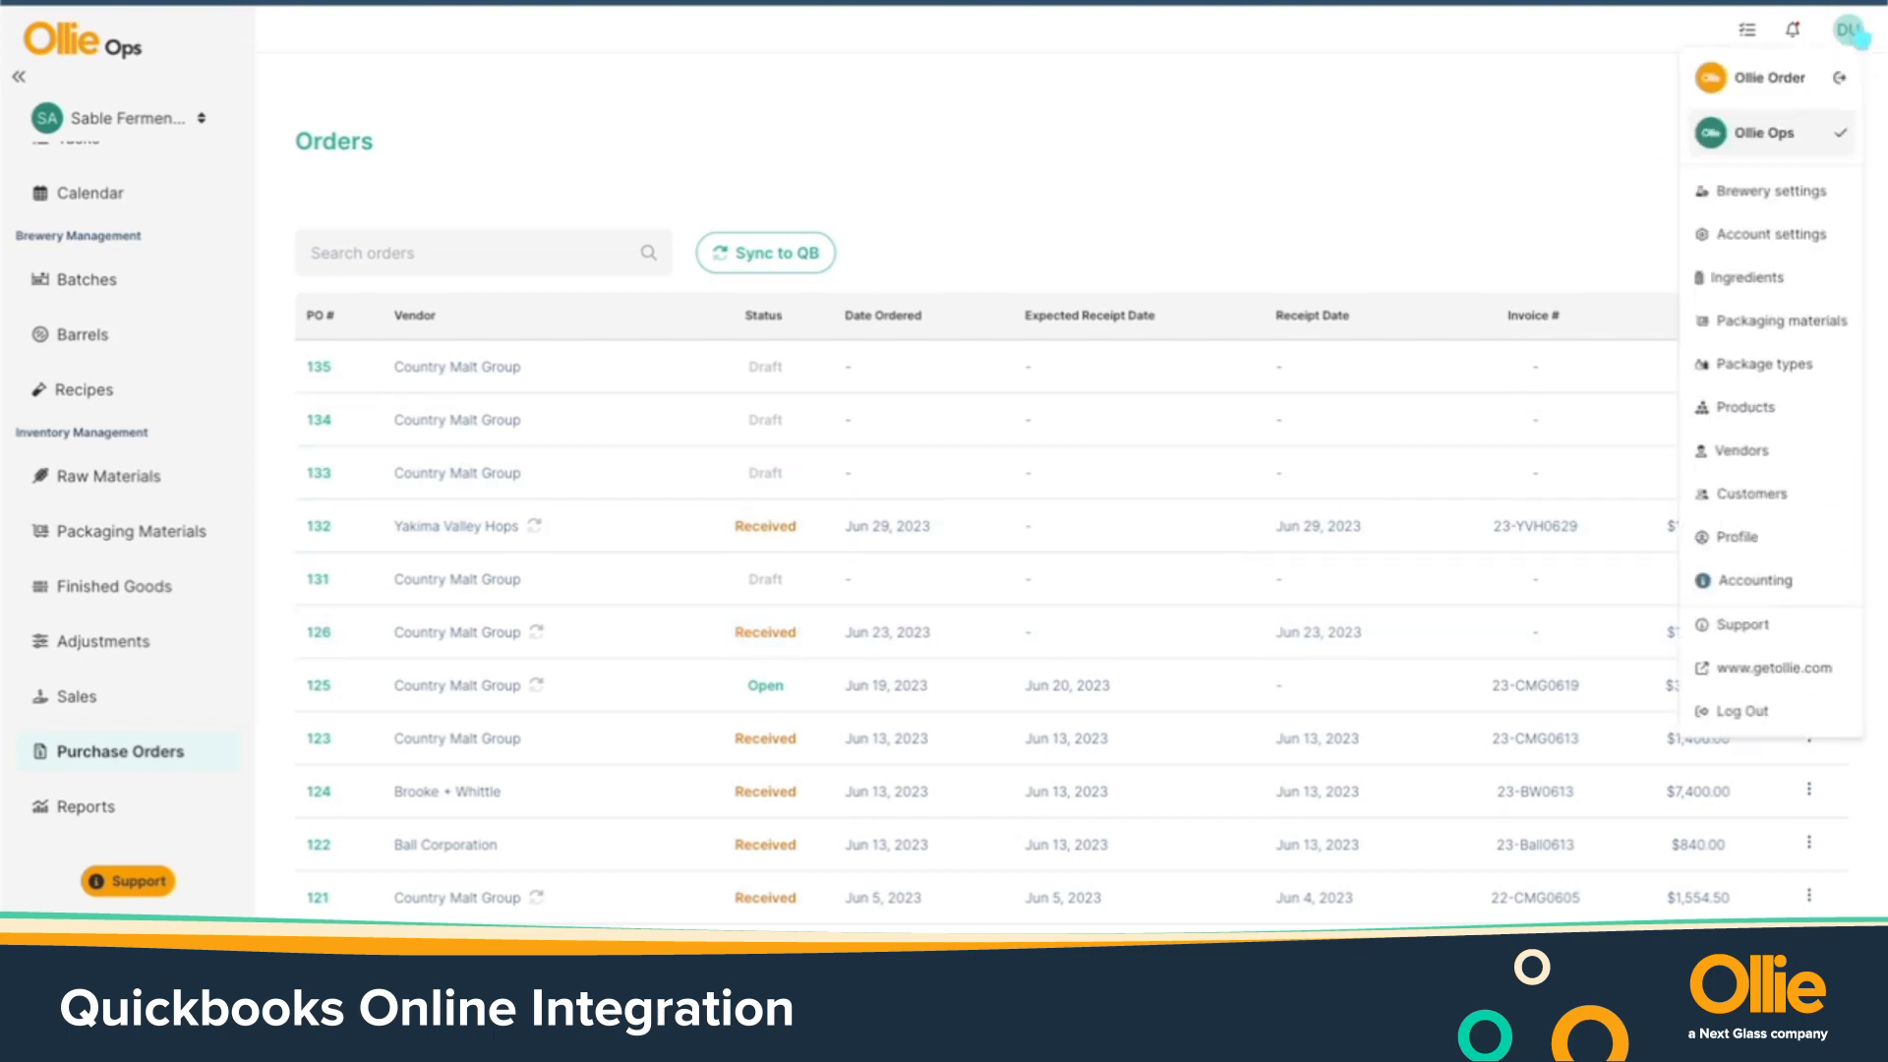
pyautogui.click(1764, 458)
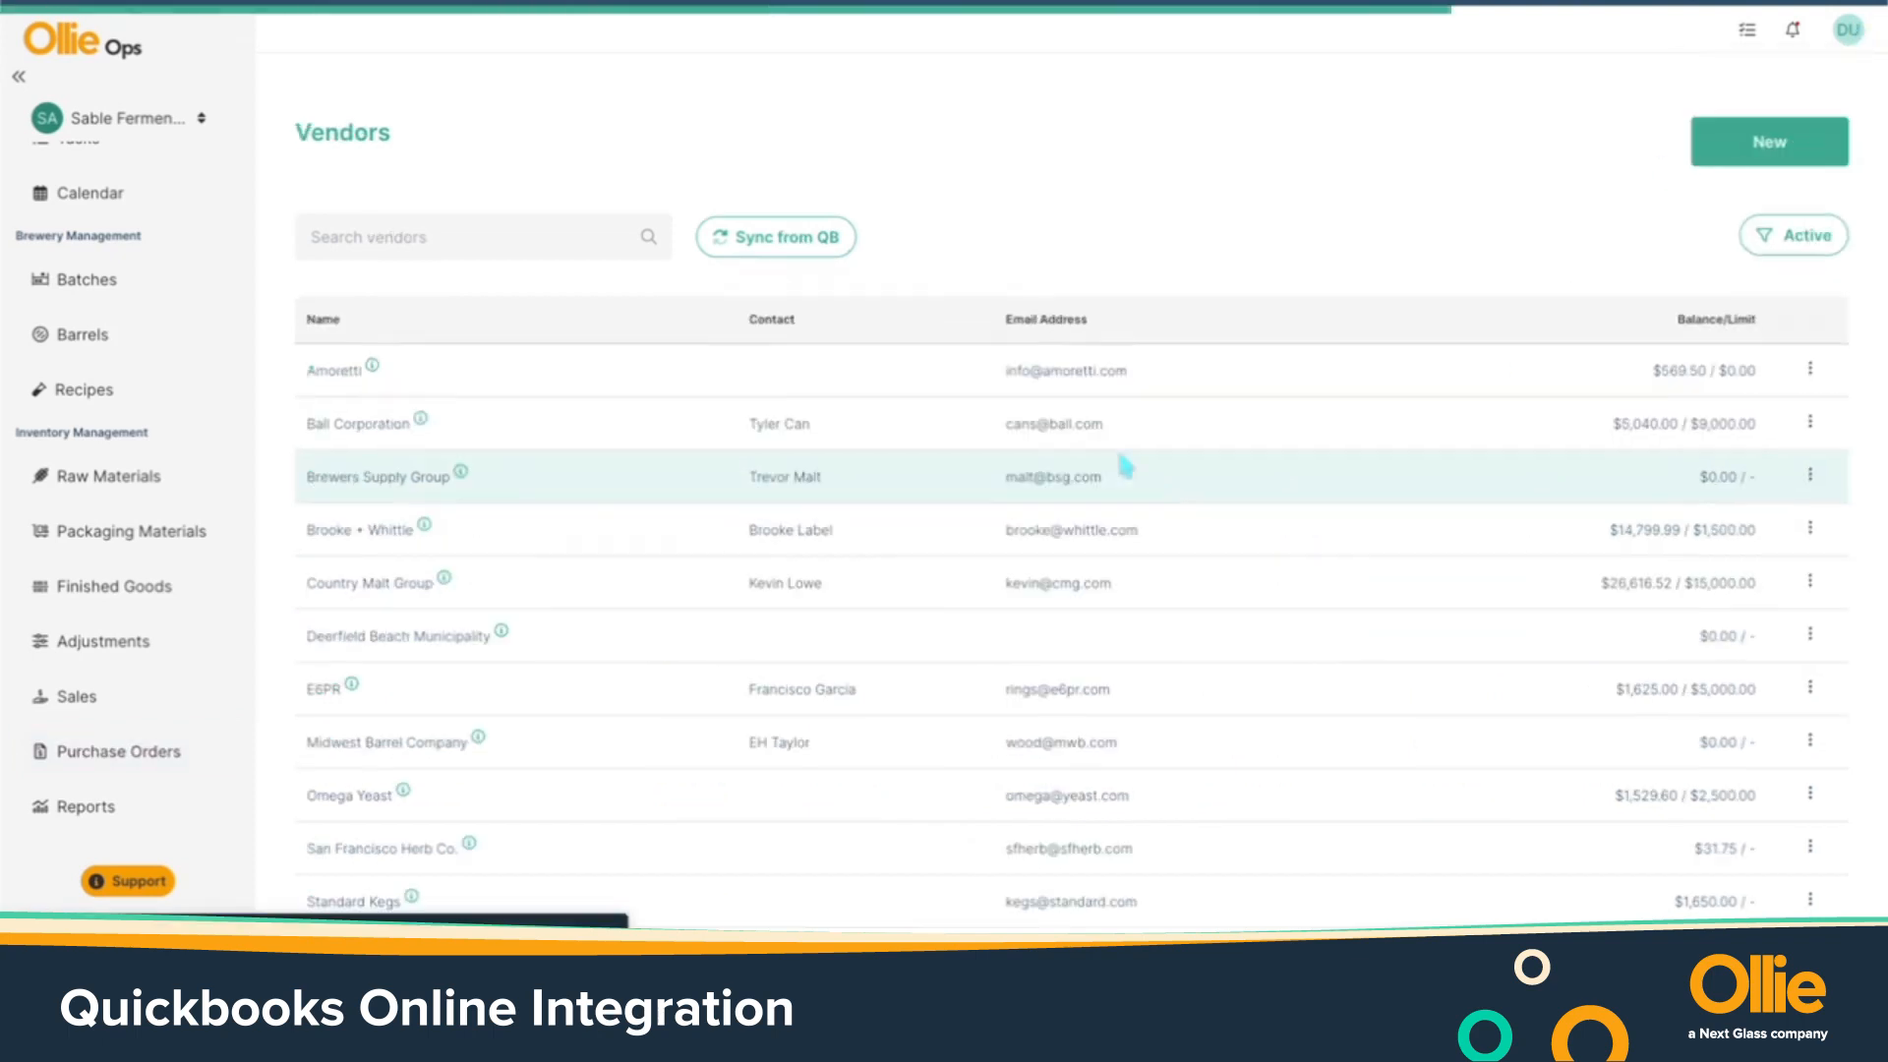
pyautogui.click(743, 240)
pyautogui.click(1047, 527)
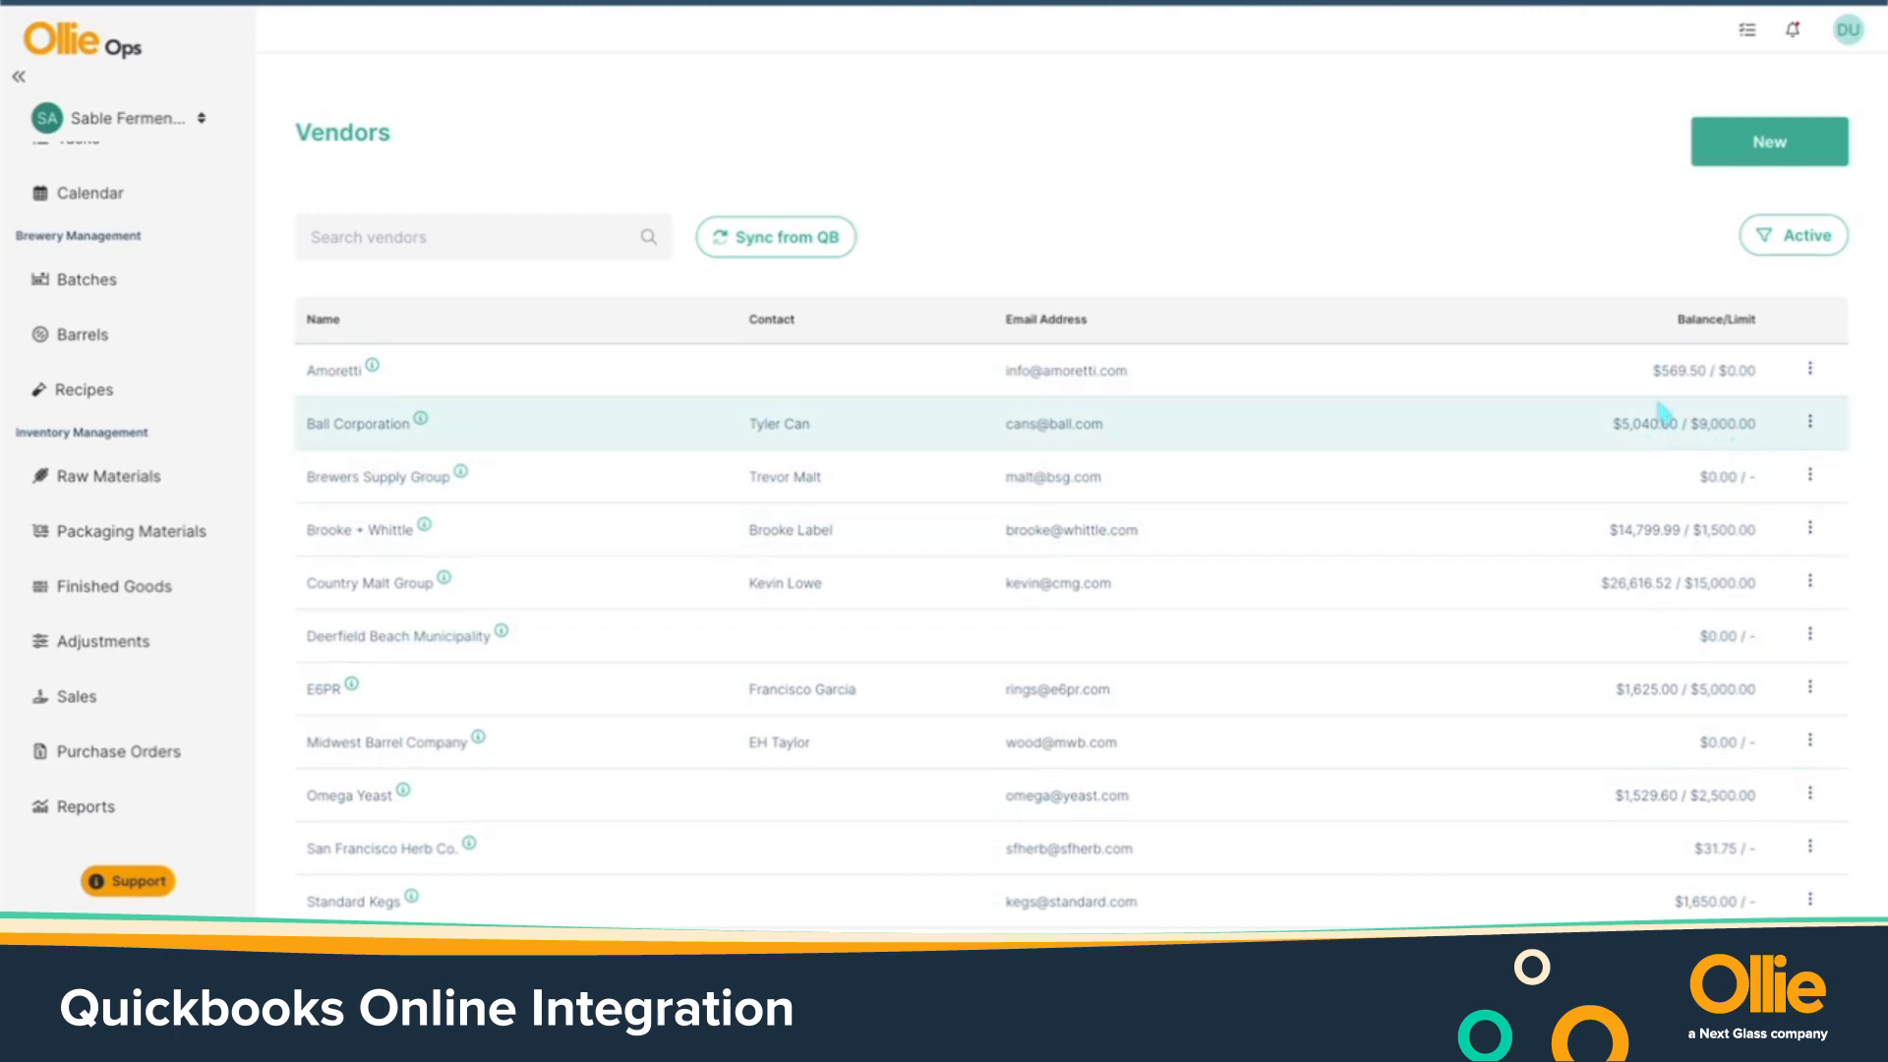
# Open the Country Malt Group vendor for editing, view its details and credit limit, and cancel without saving
pyautogui.click(1809, 581)
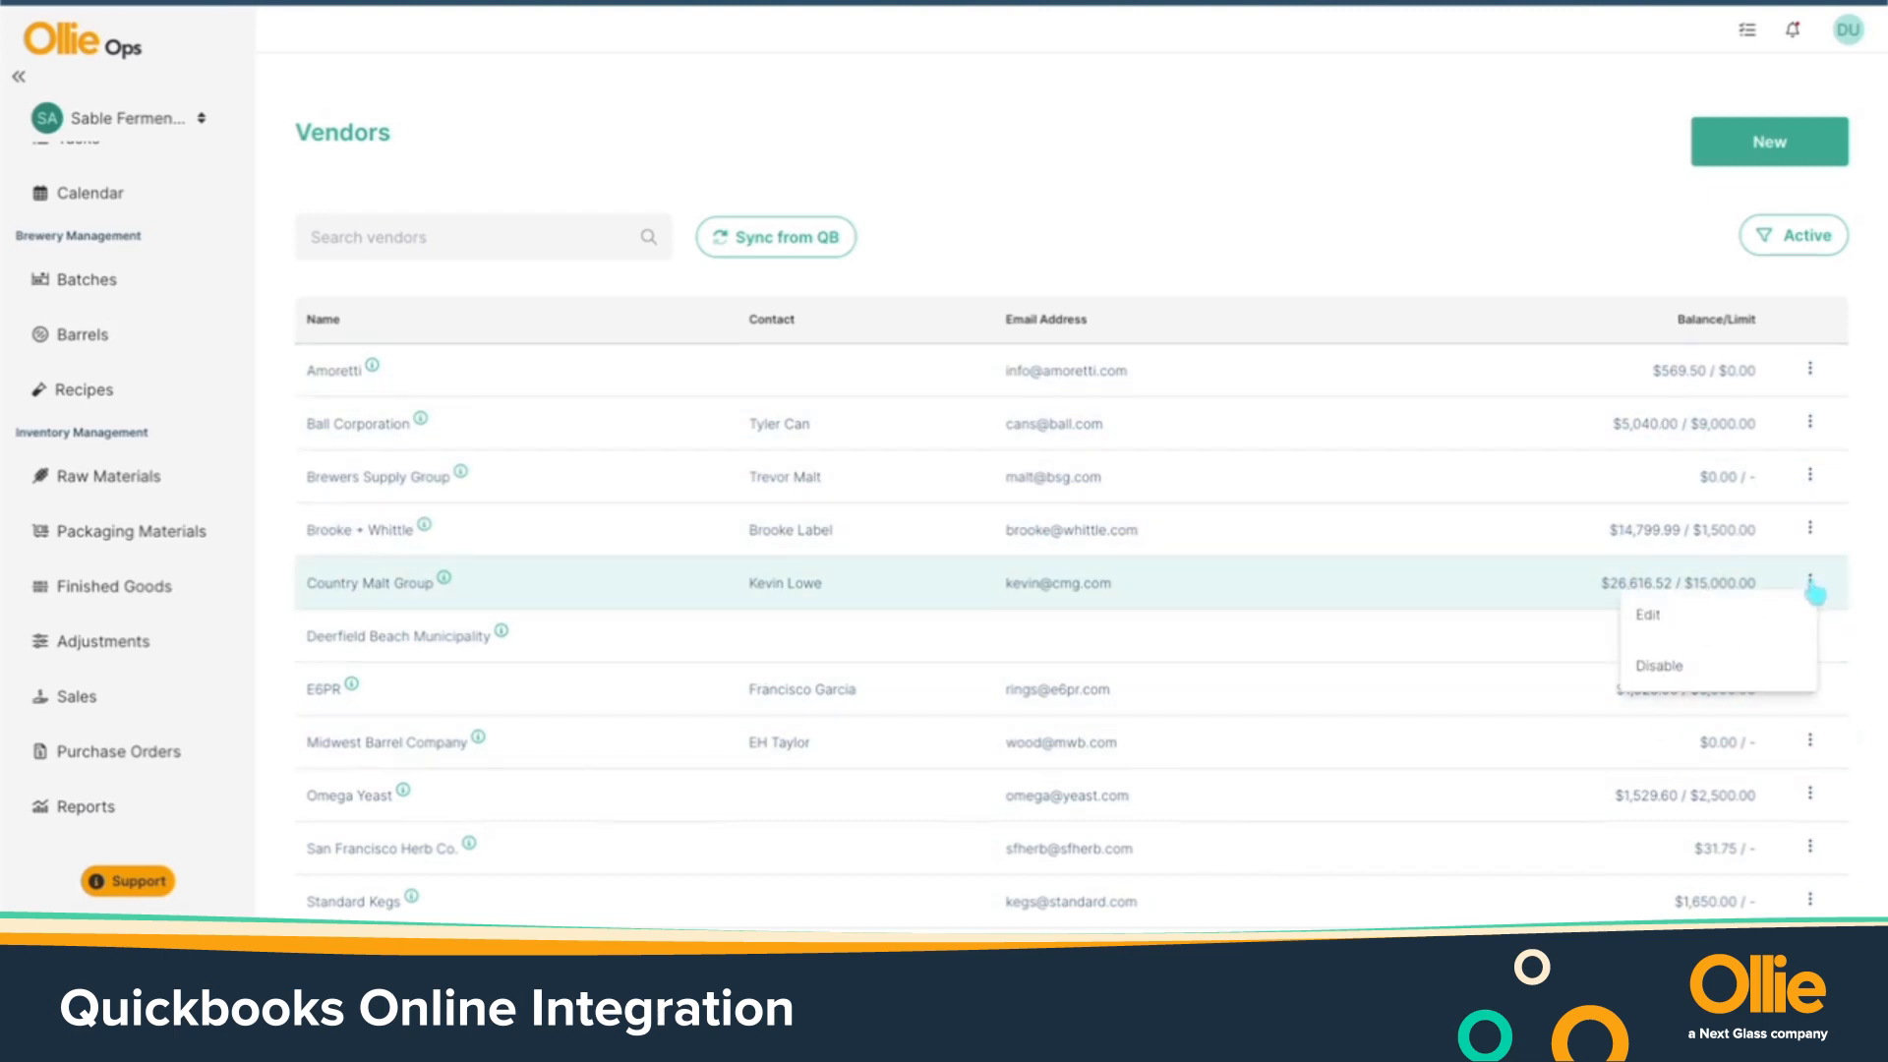
pyautogui.click(1728, 619)
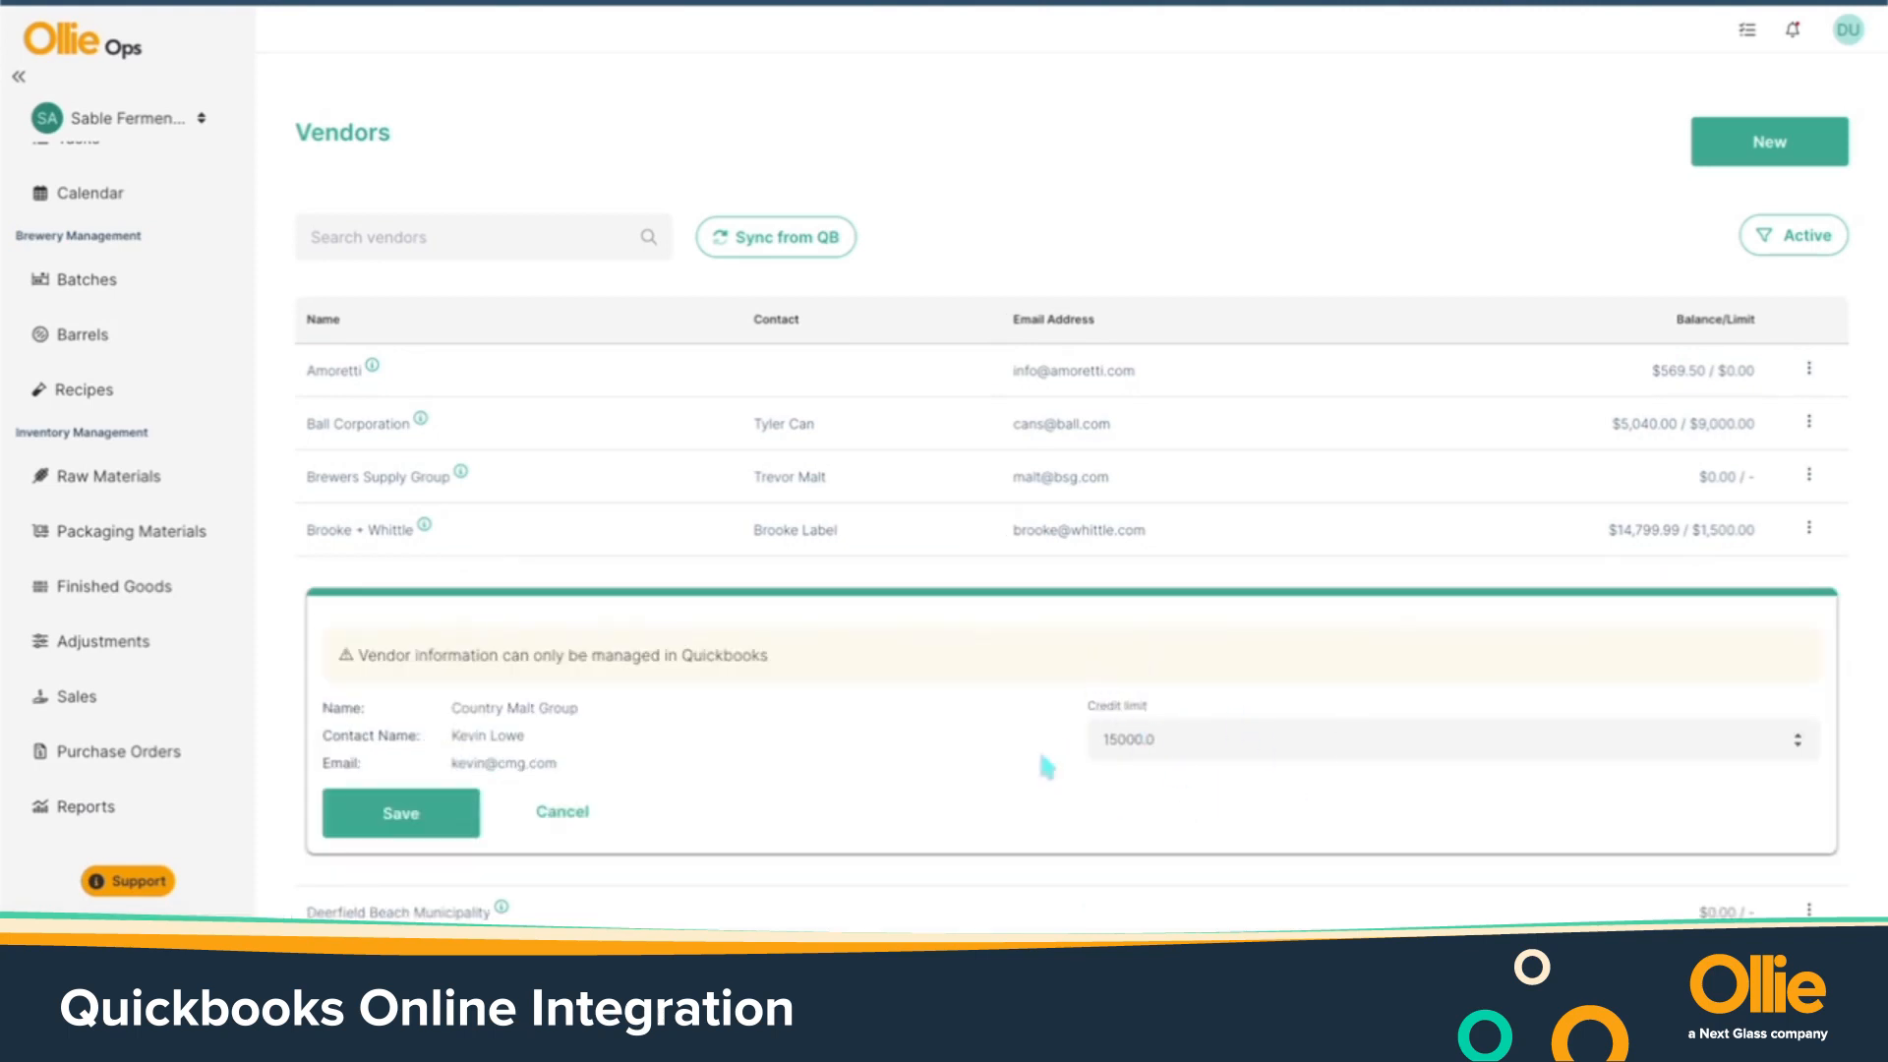
pyautogui.click(556, 815)
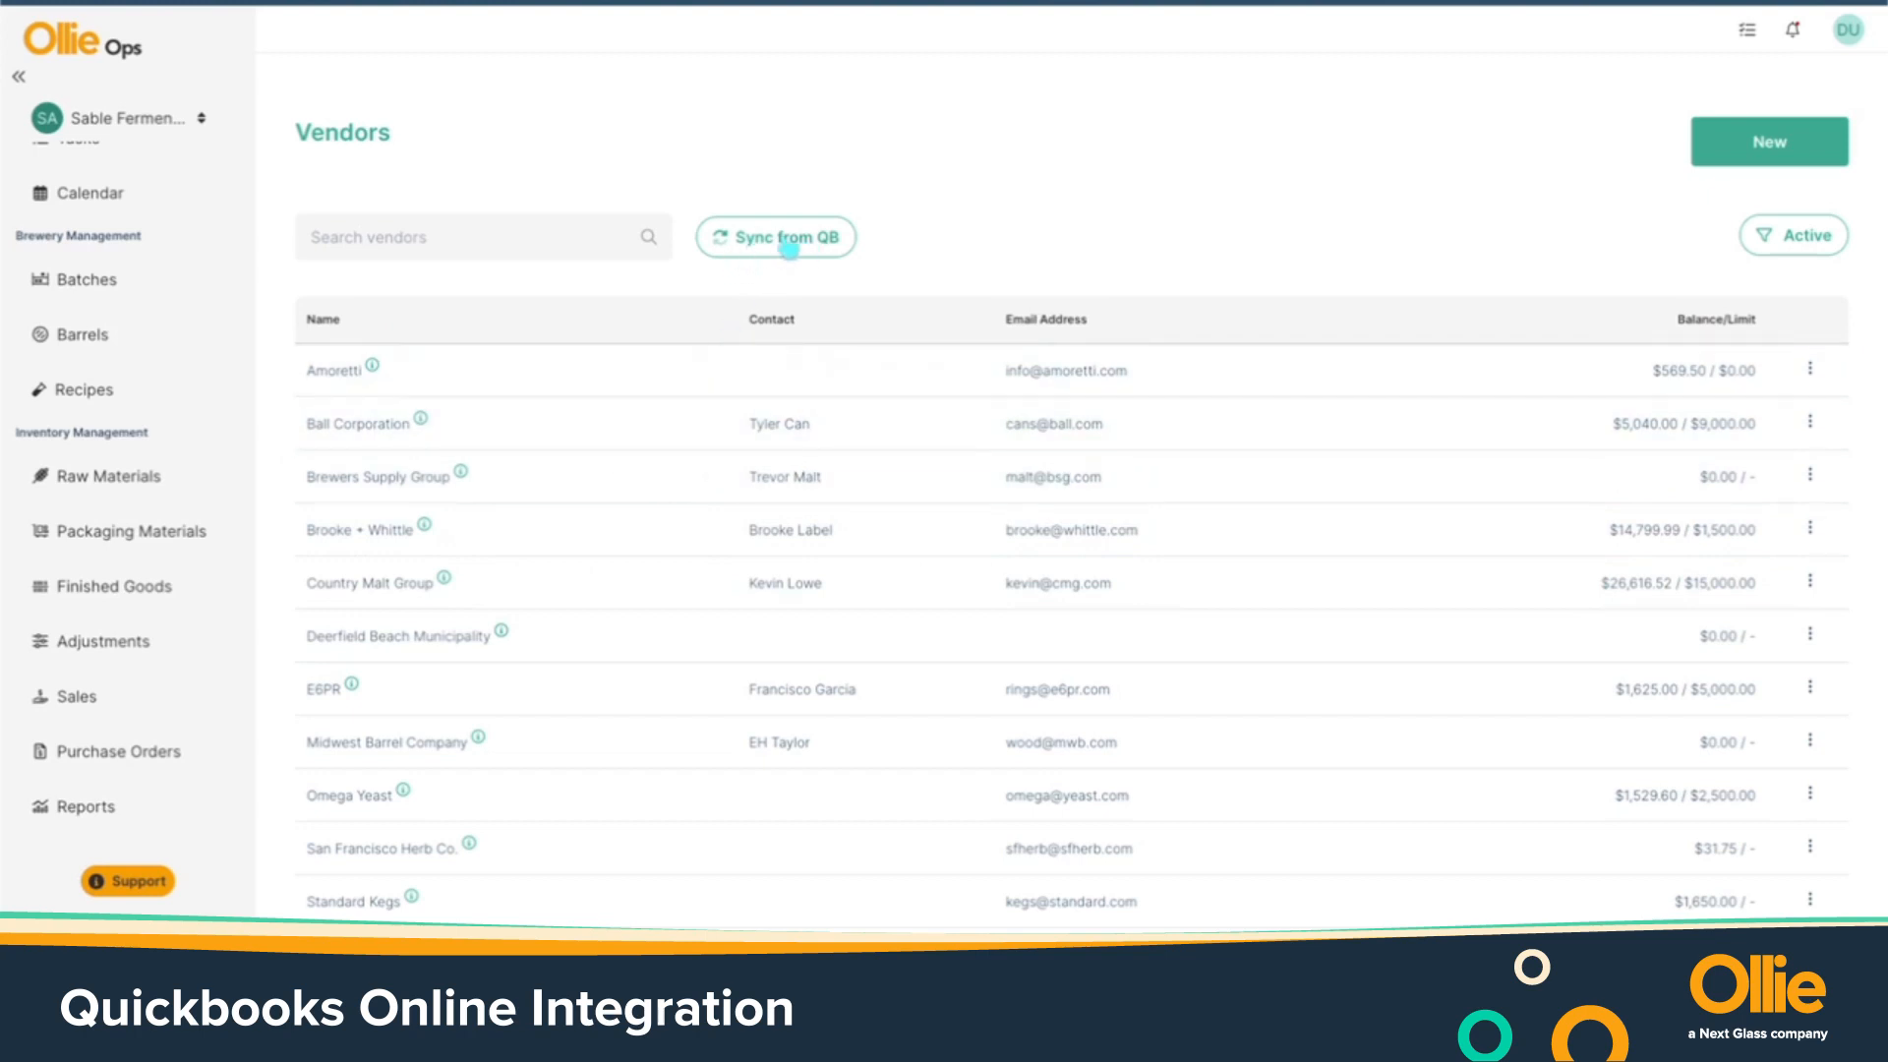
# Look through the vendors list and view the available actions for the Amoretti vendor
pyautogui.click(1850, 33)
pyautogui.click(1738, 454)
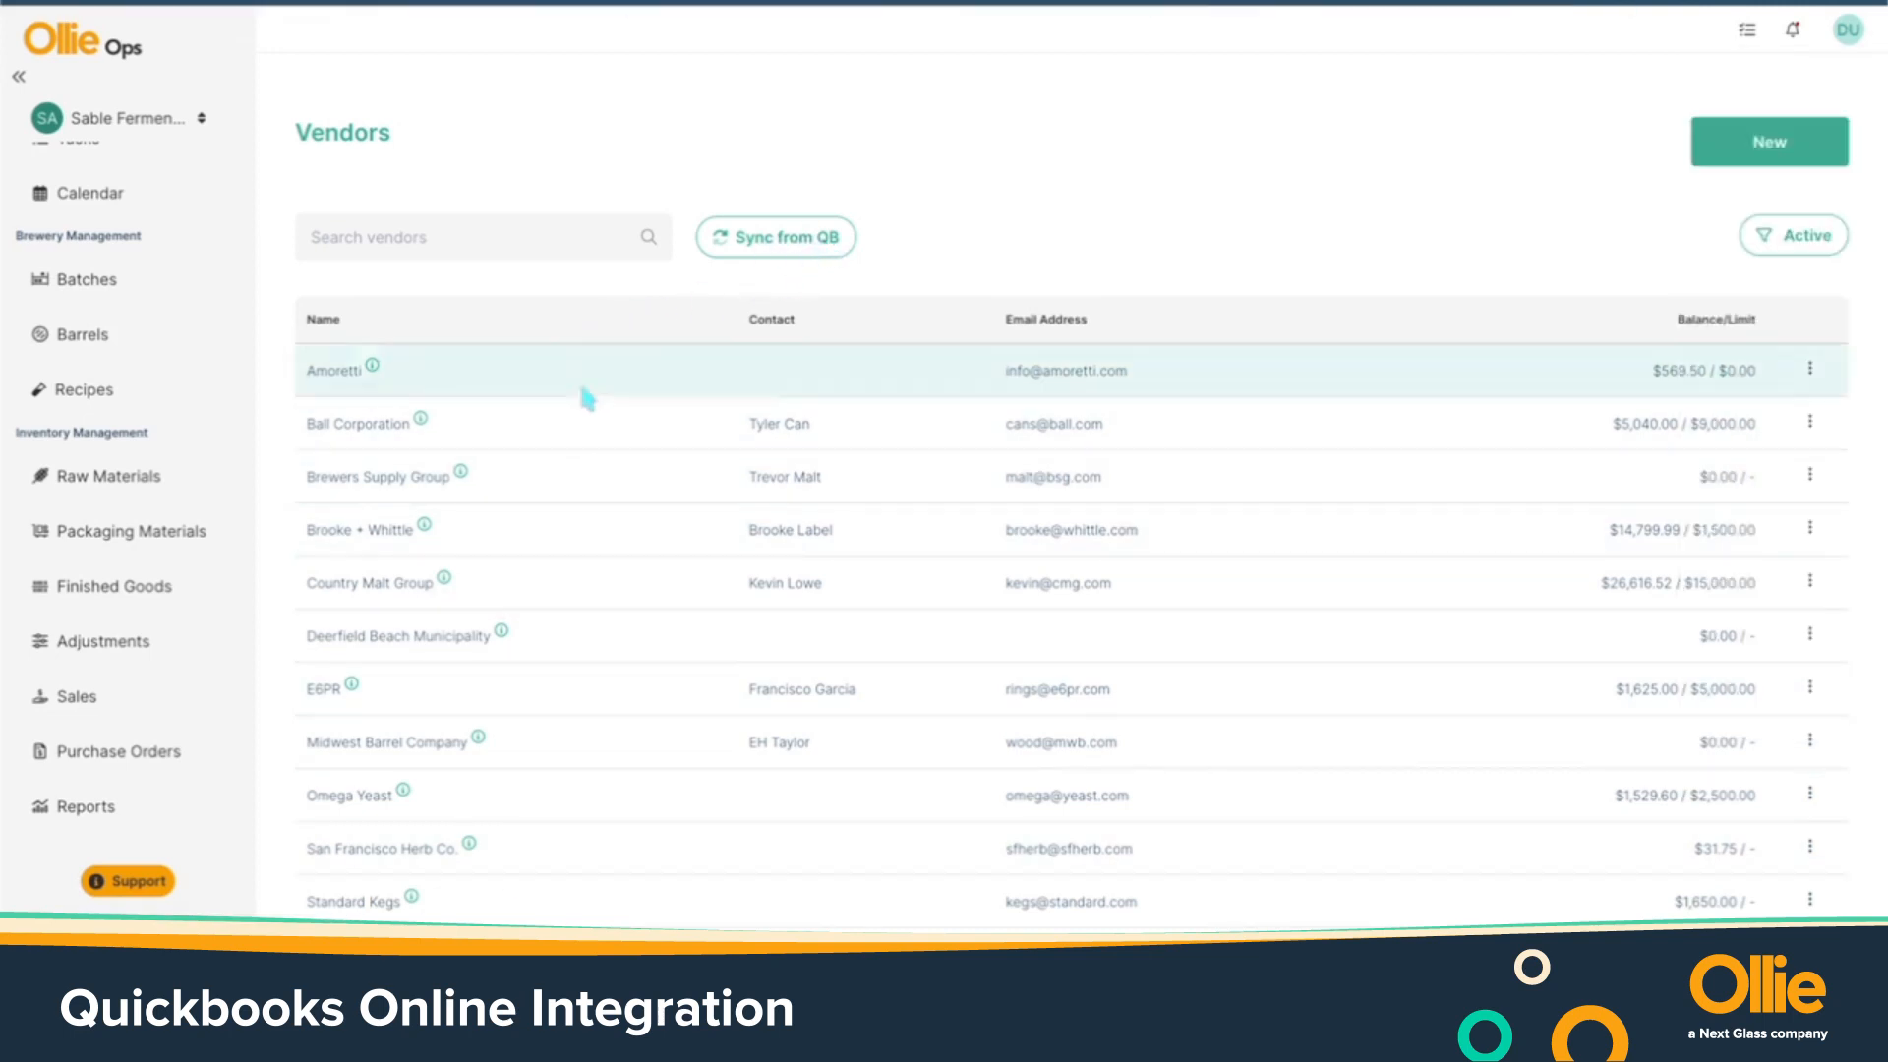
pyautogui.scroll(-3, 591, 767)
pyautogui.scroll(3, 594, 771)
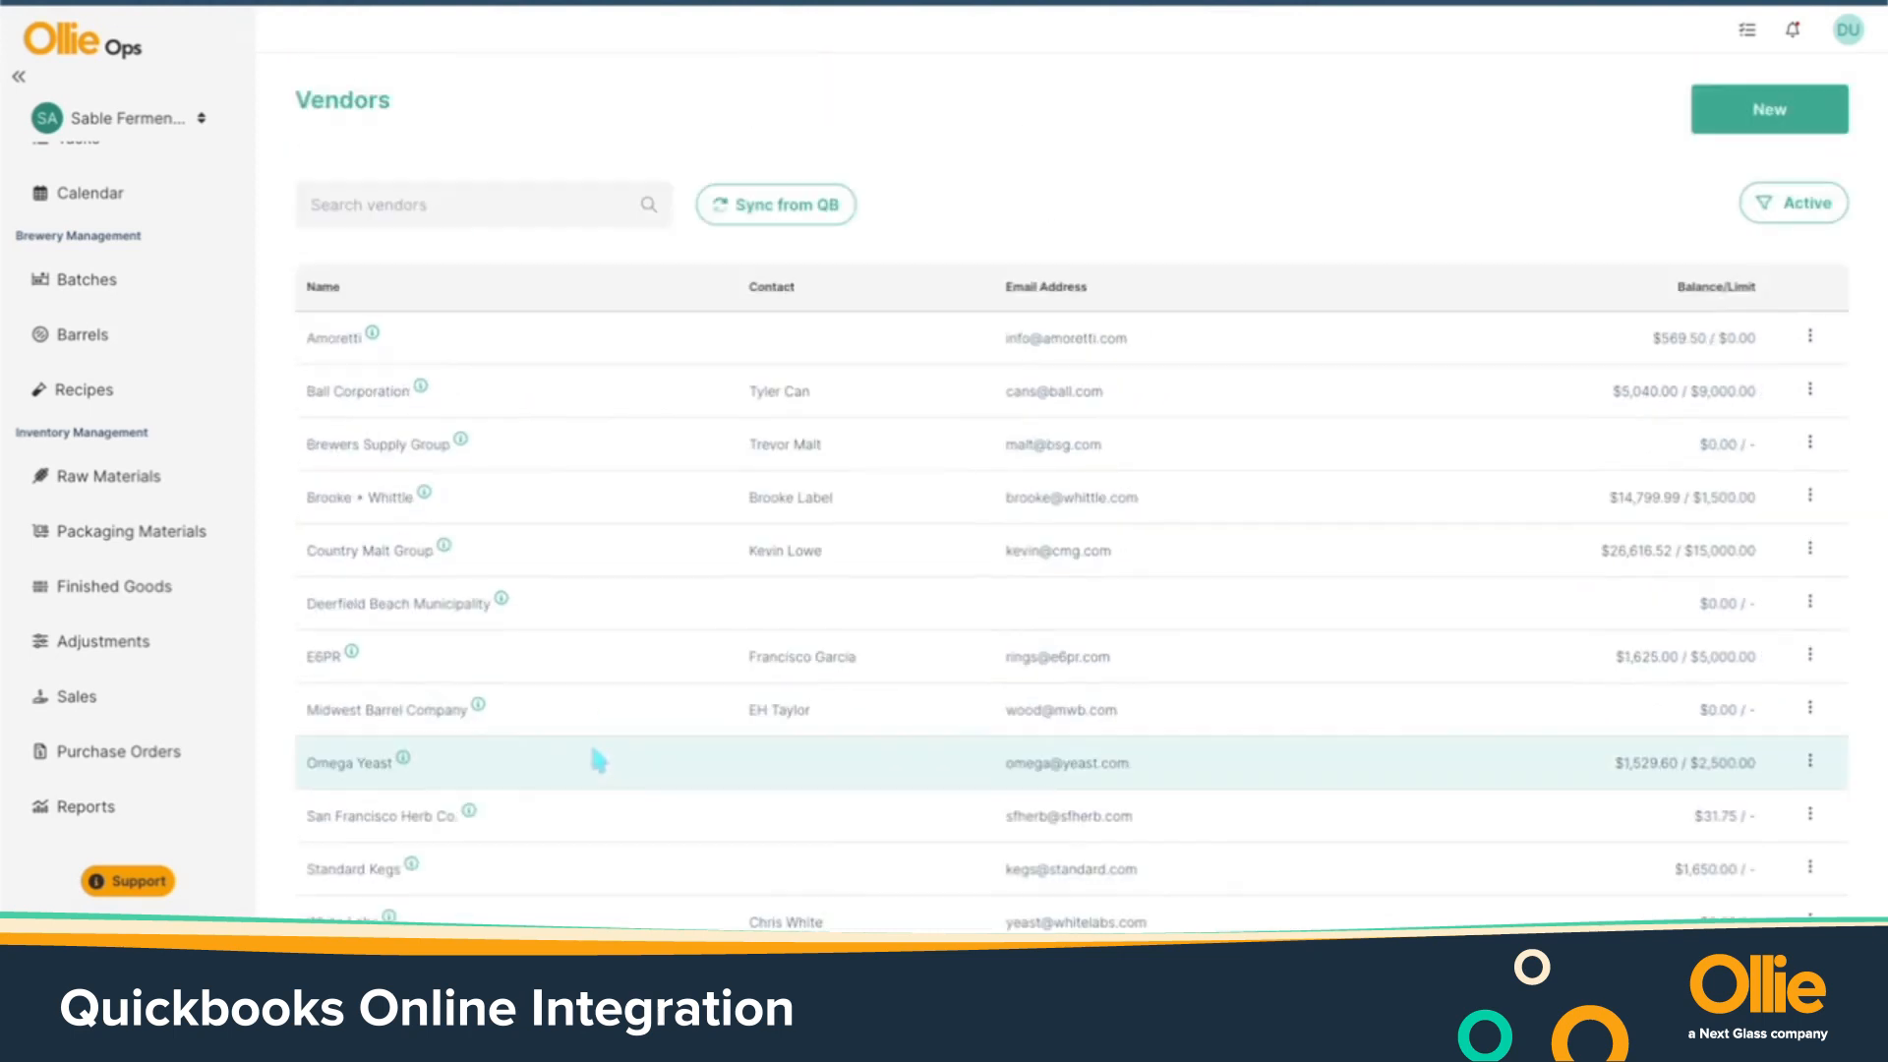
pyautogui.scroll(1, 596, 760)
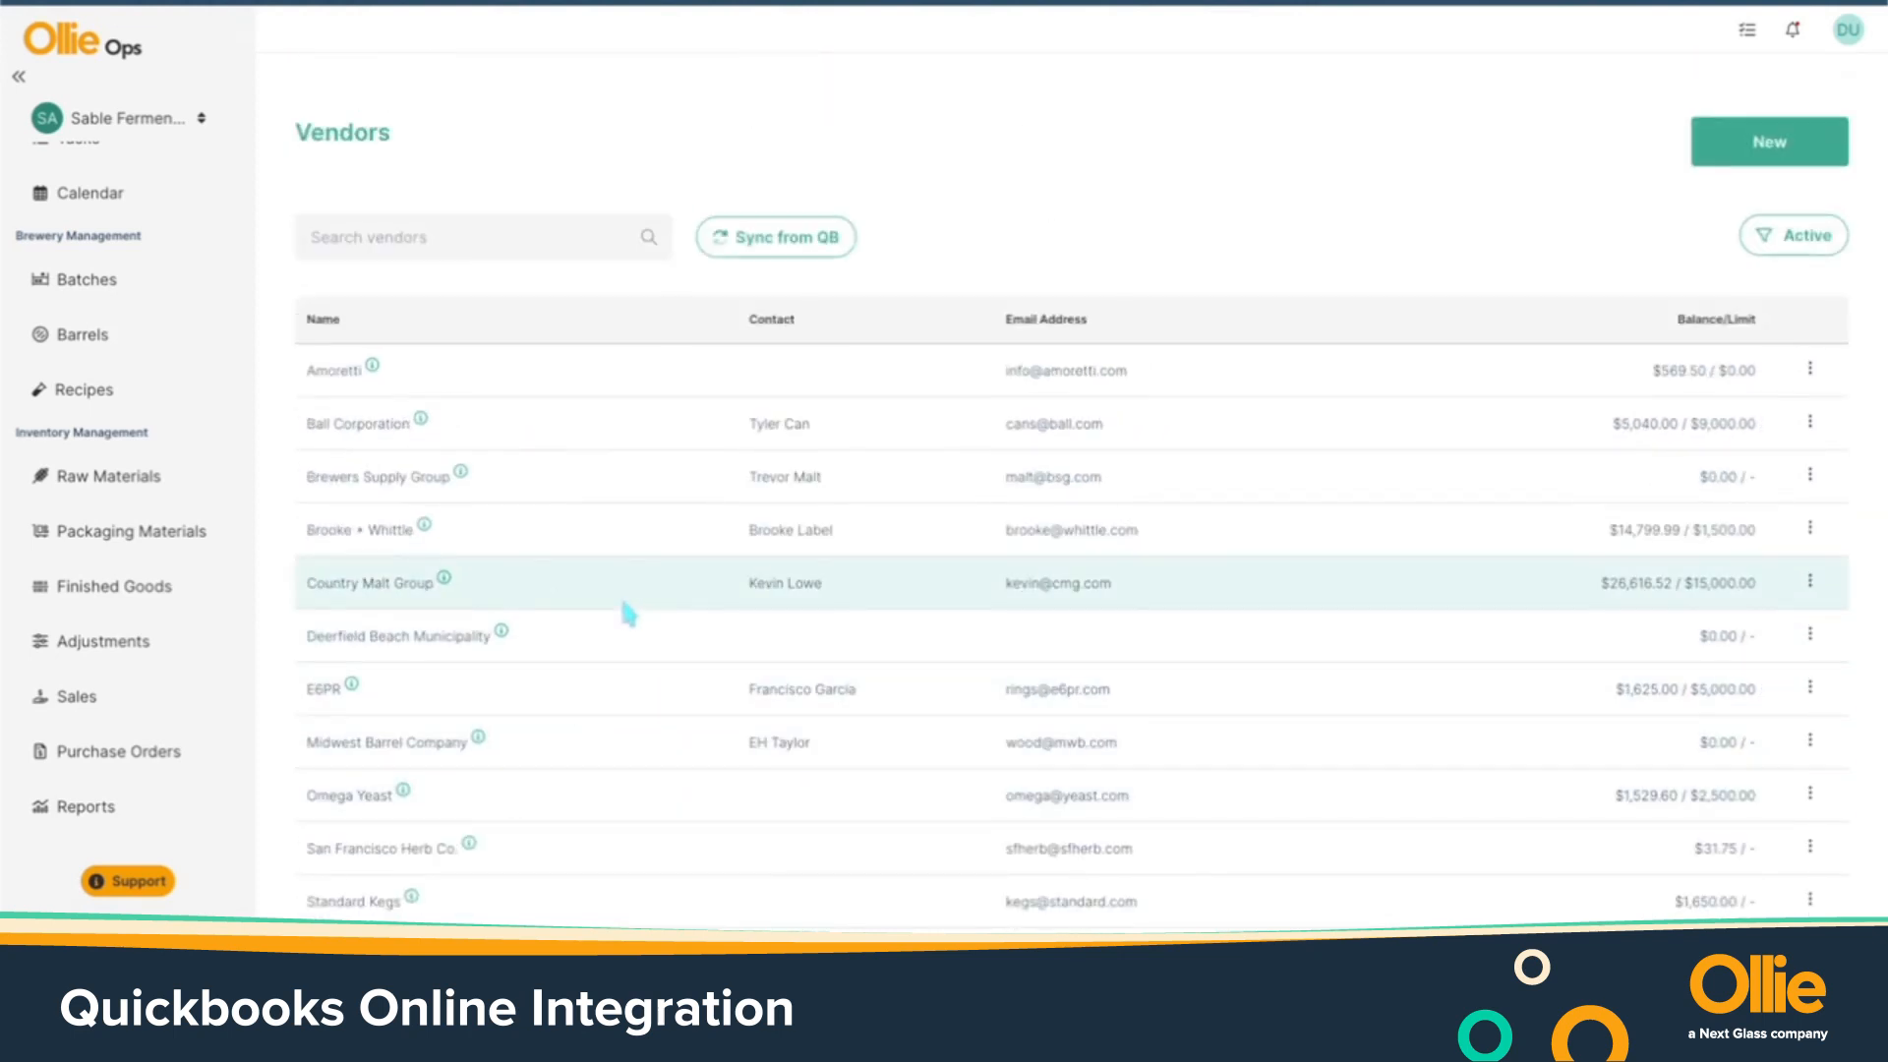
pyautogui.moveTo(376, 372)
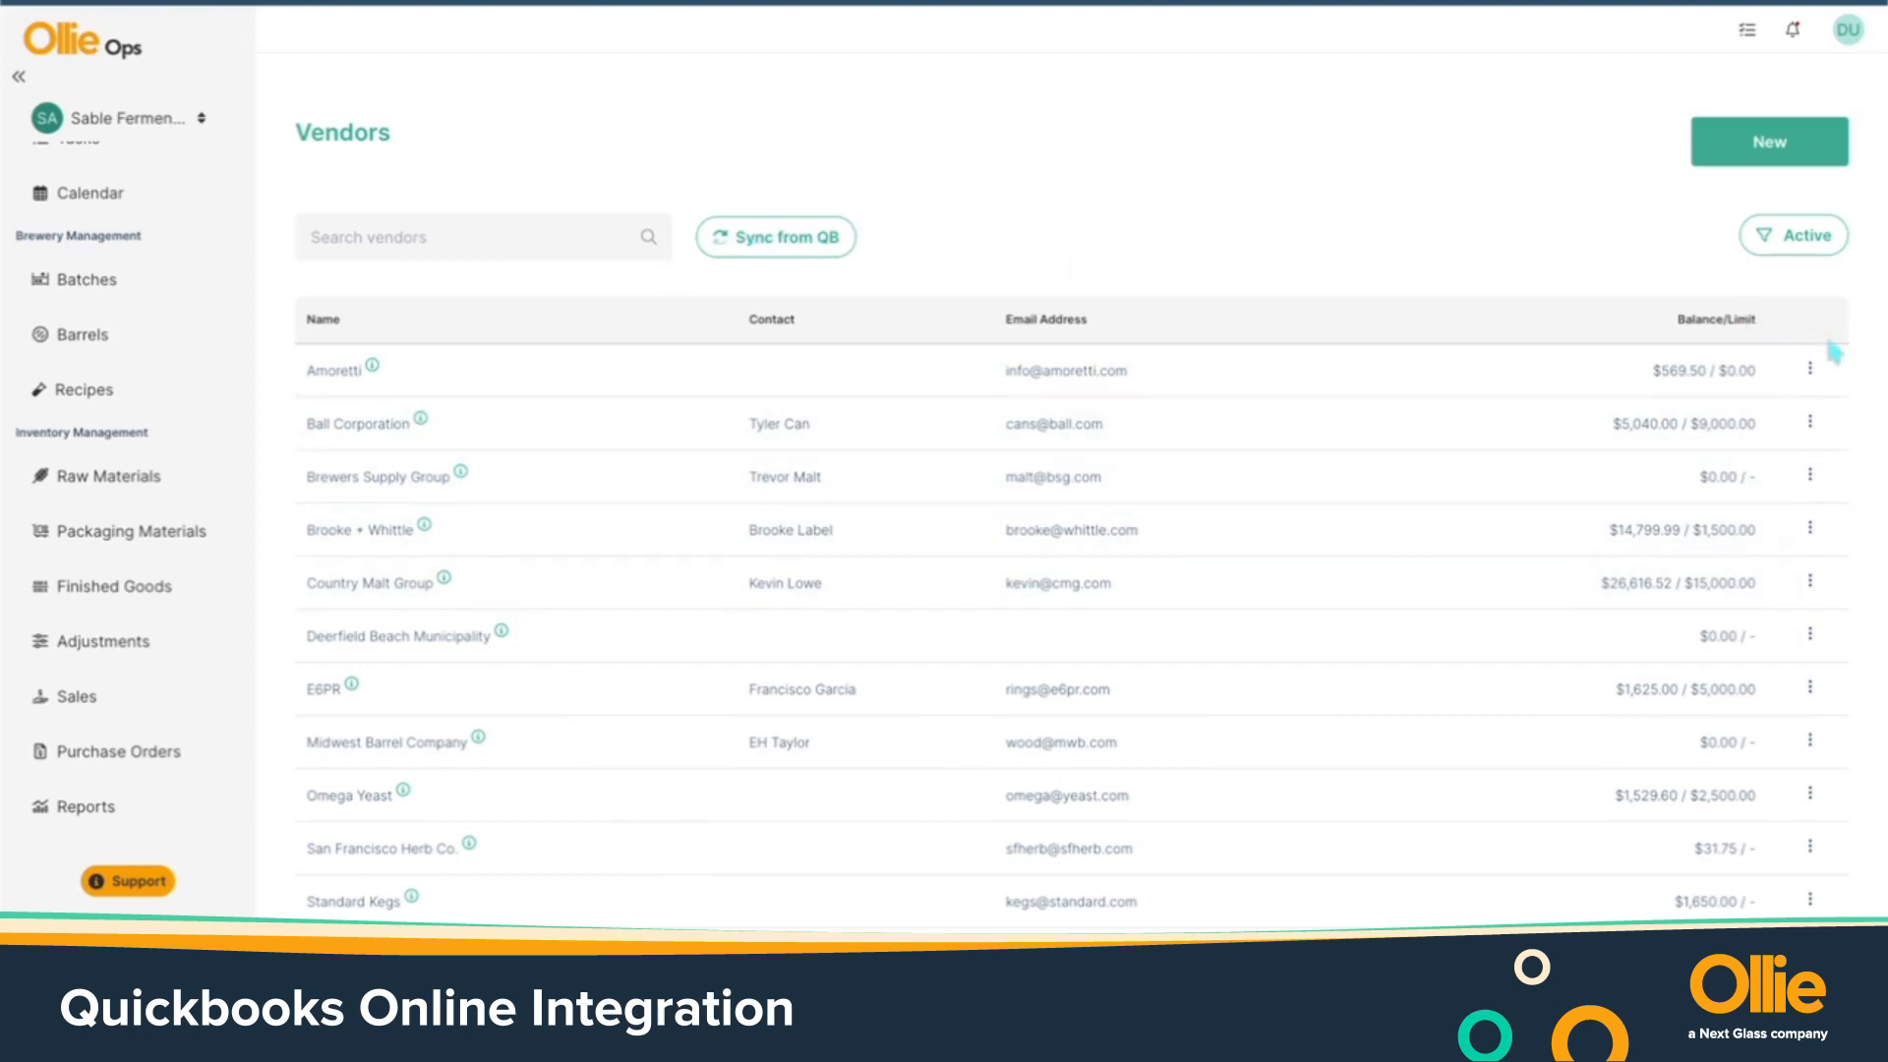
pyautogui.click(1809, 369)
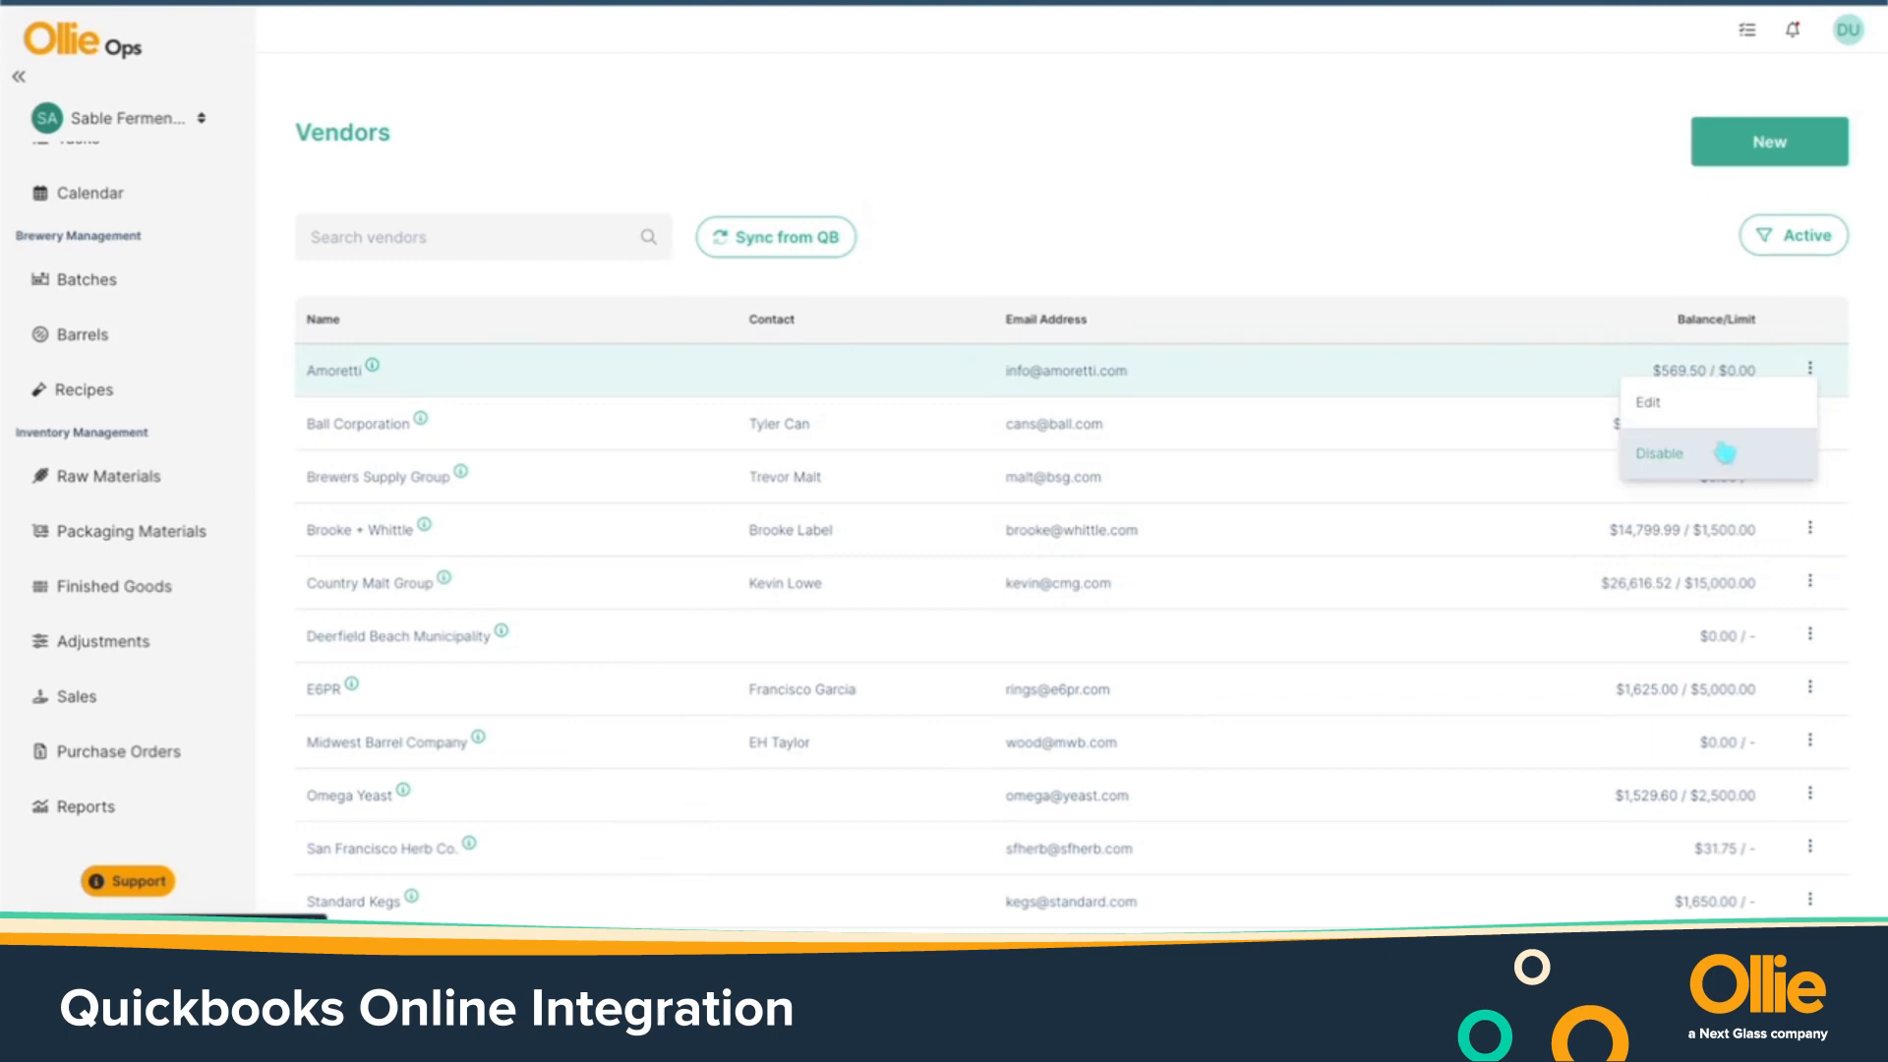
pyautogui.click(1440, 271)
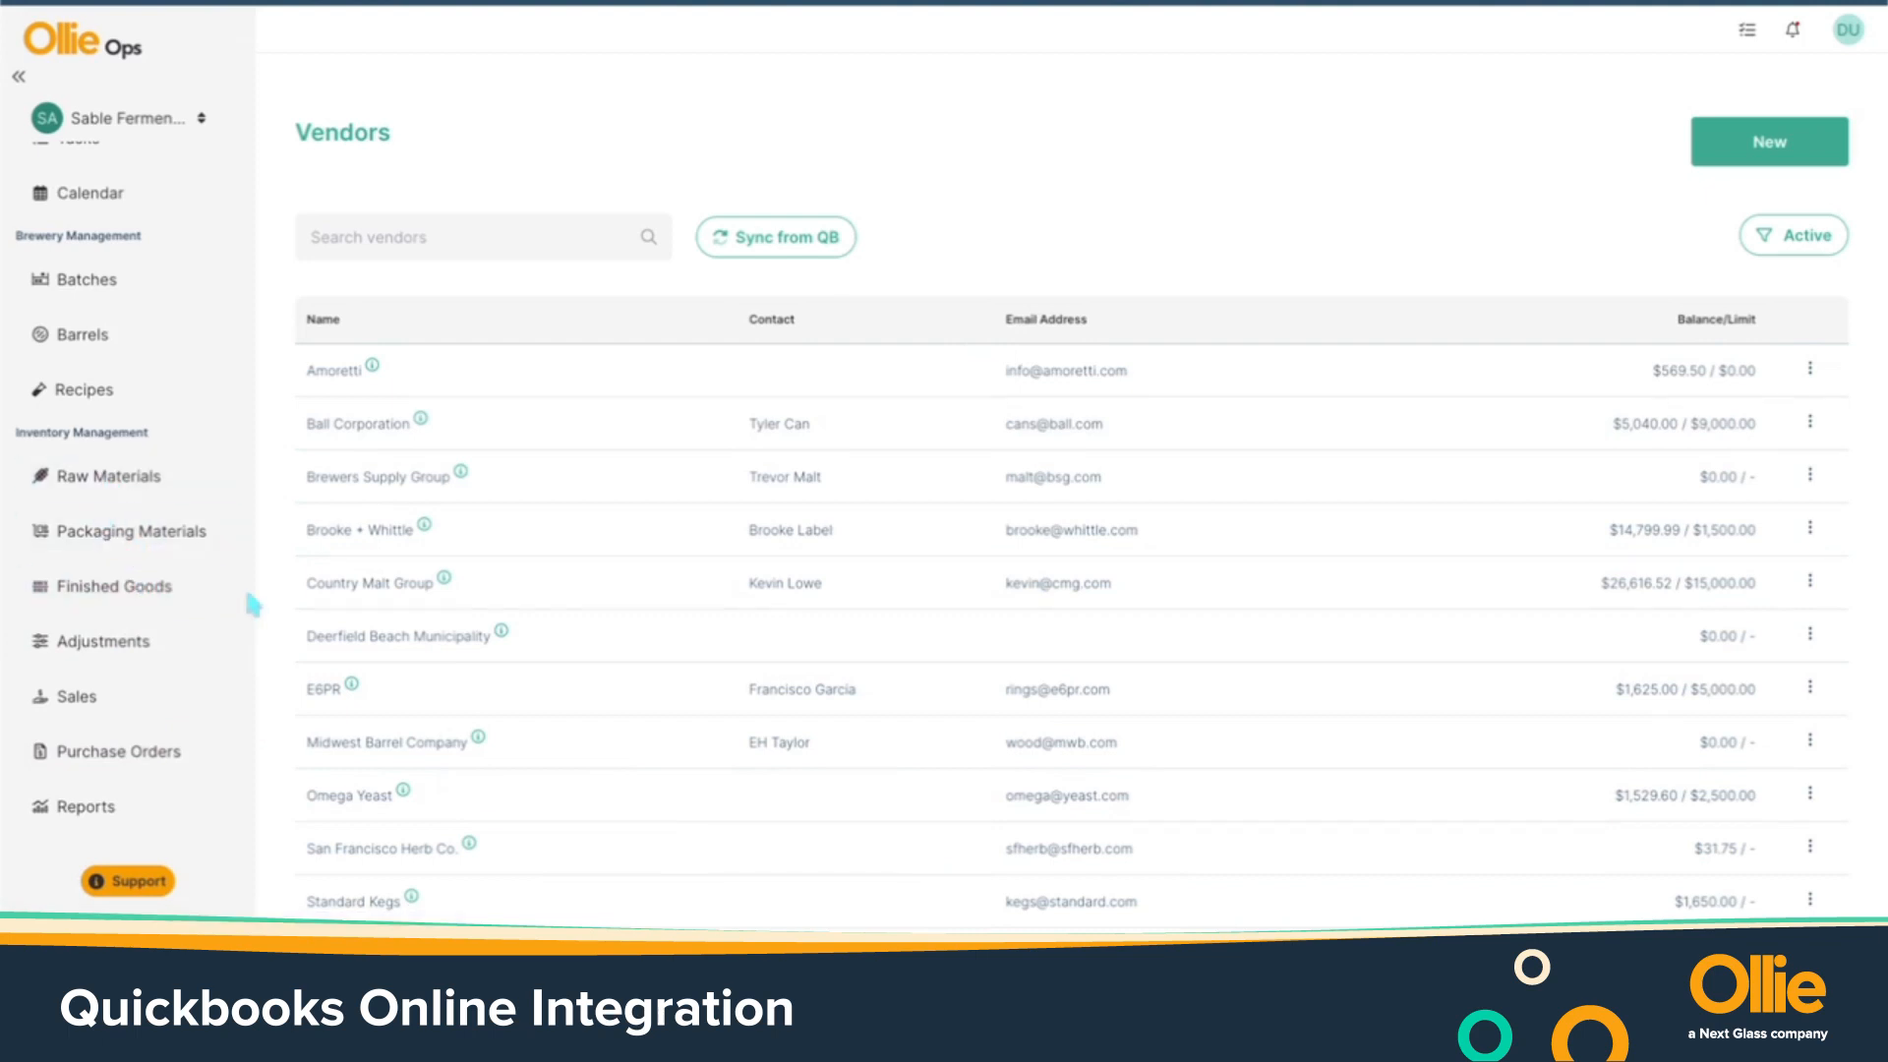
# Switch to Ollie Order, view the posted Bedners Farm order from the orders list, and return to look through the order statuses
pyautogui.click(137, 796)
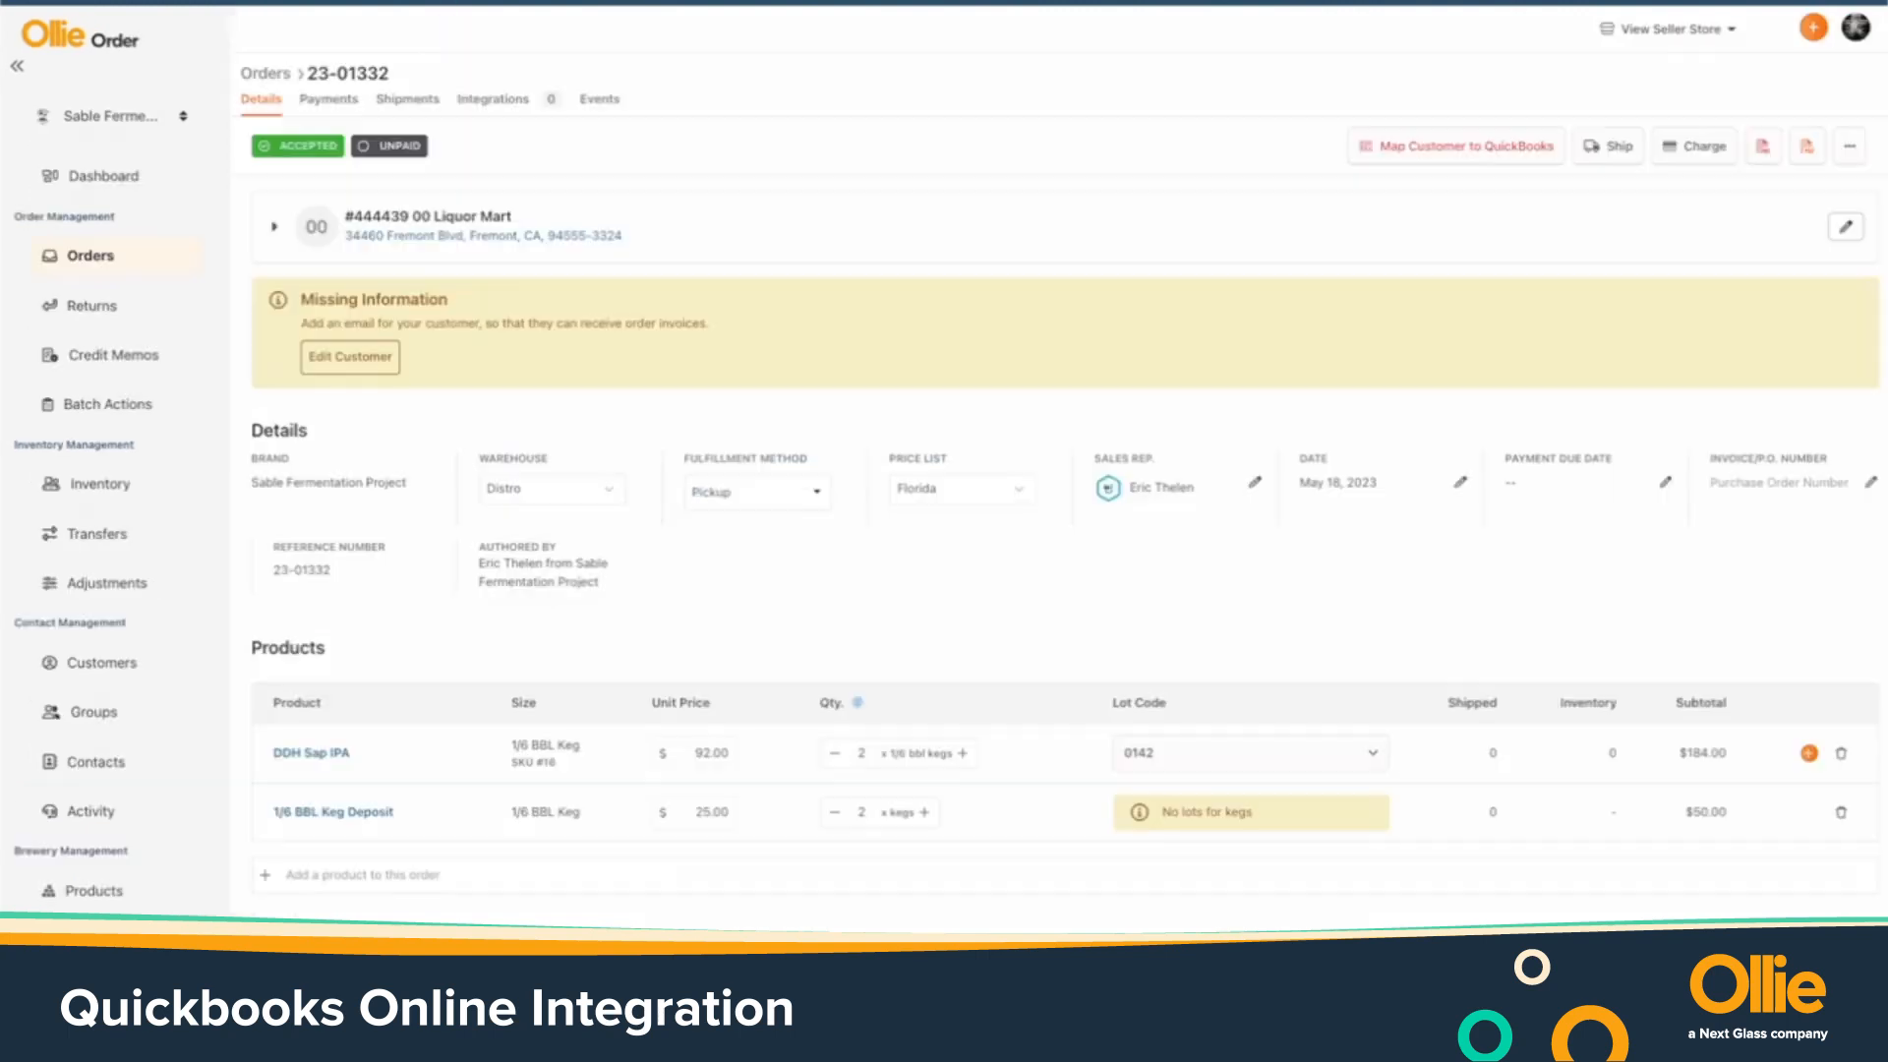
pyautogui.click(92, 257)
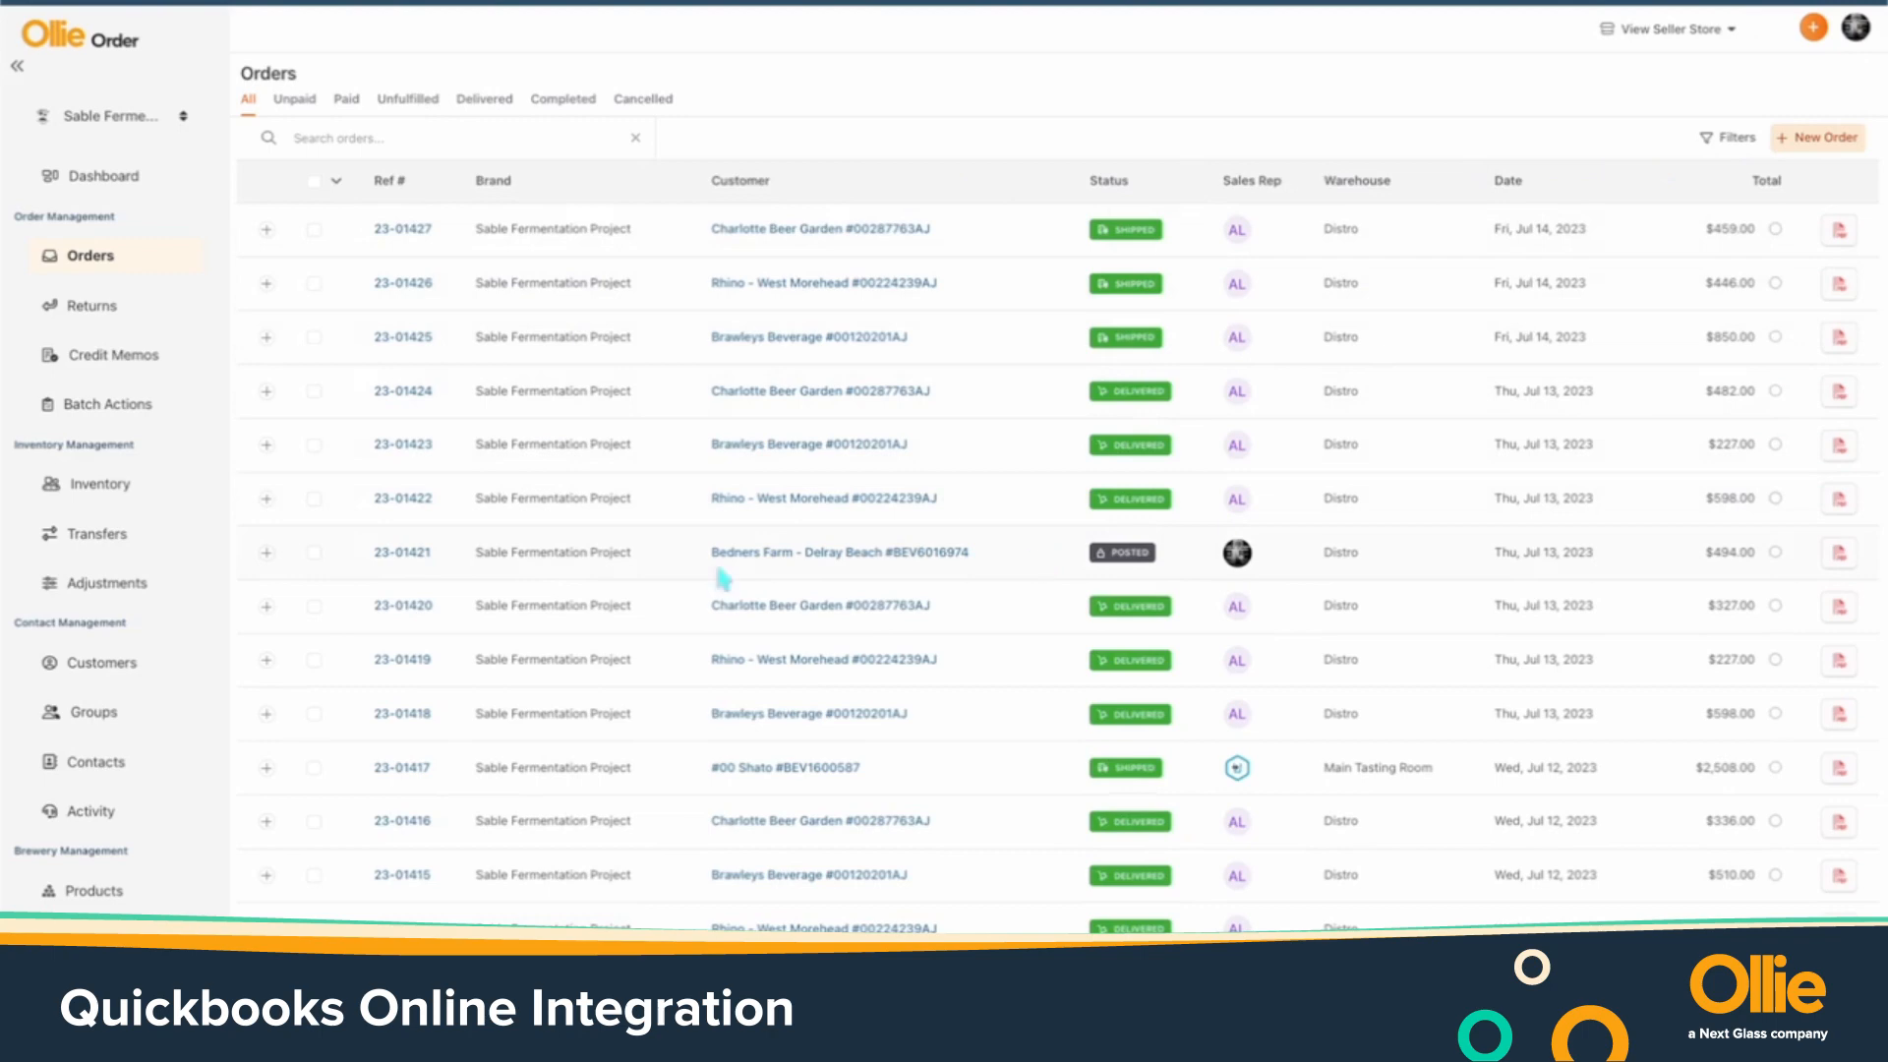
pyautogui.click(403, 554)
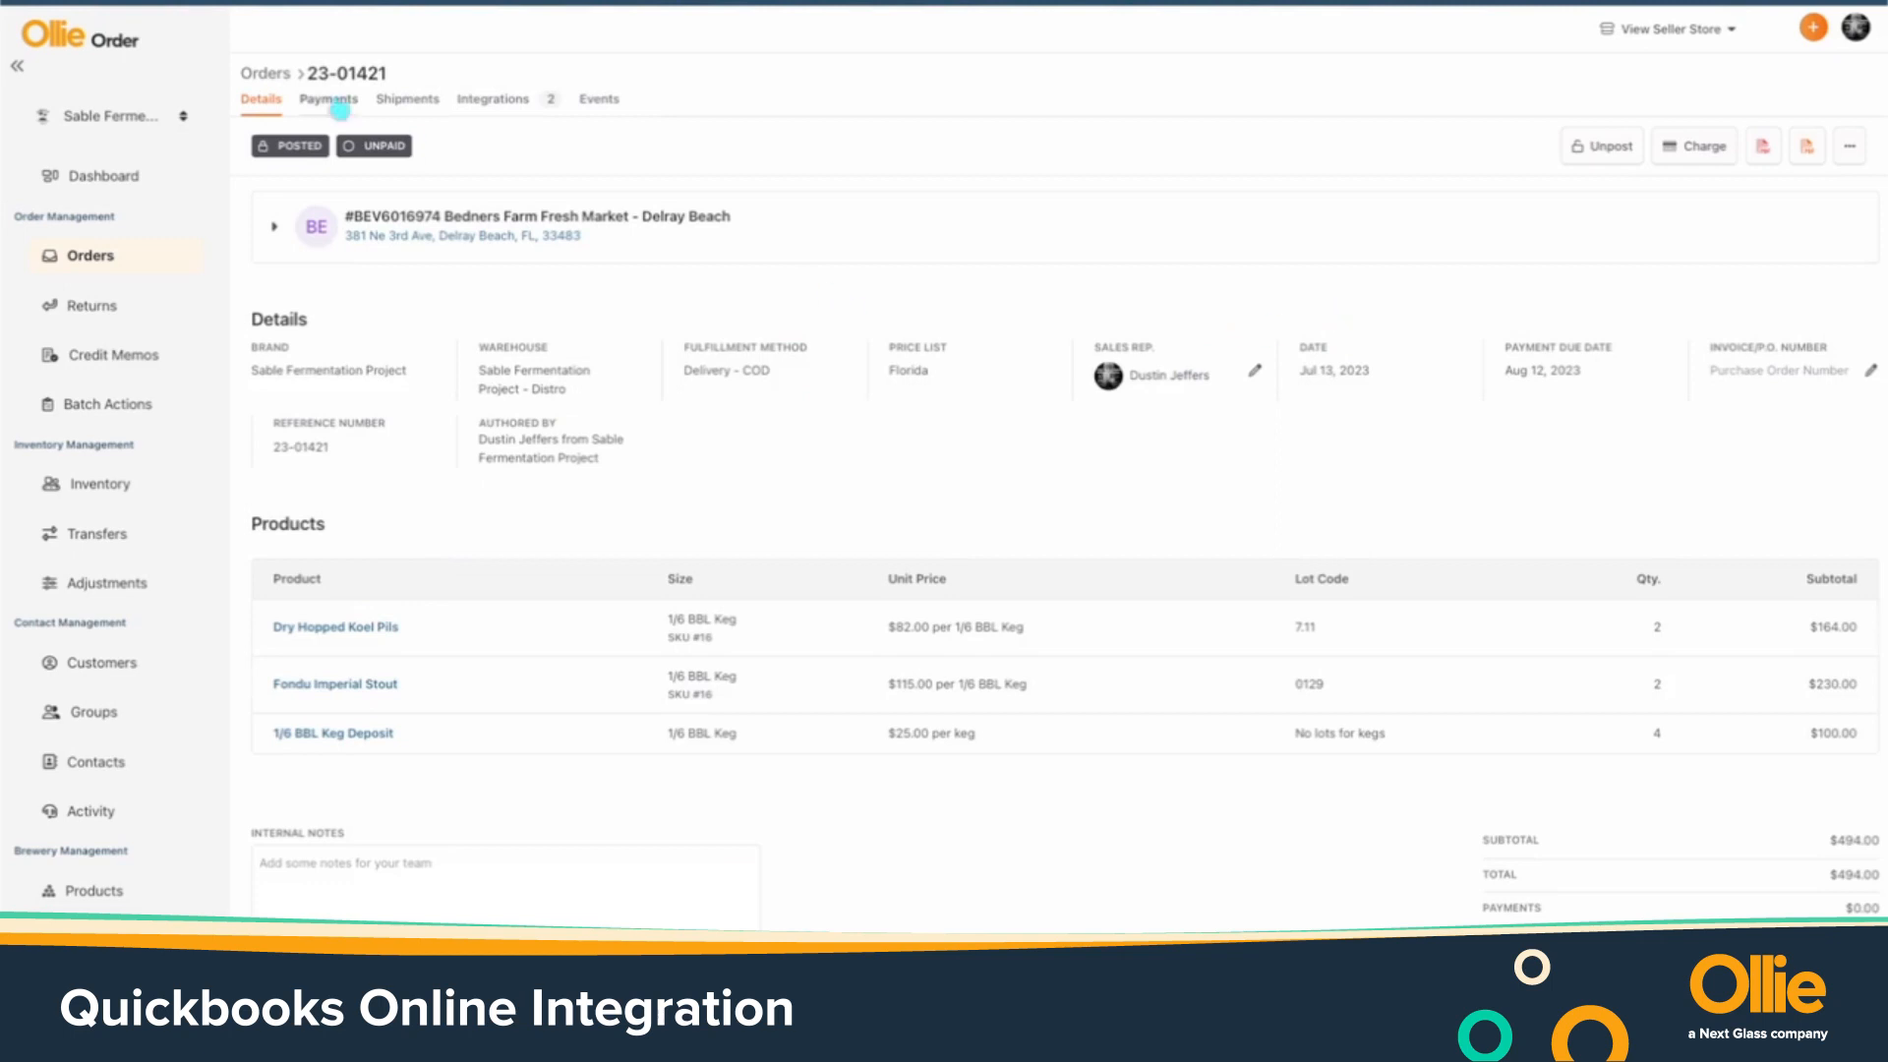
pyautogui.click(258, 76)
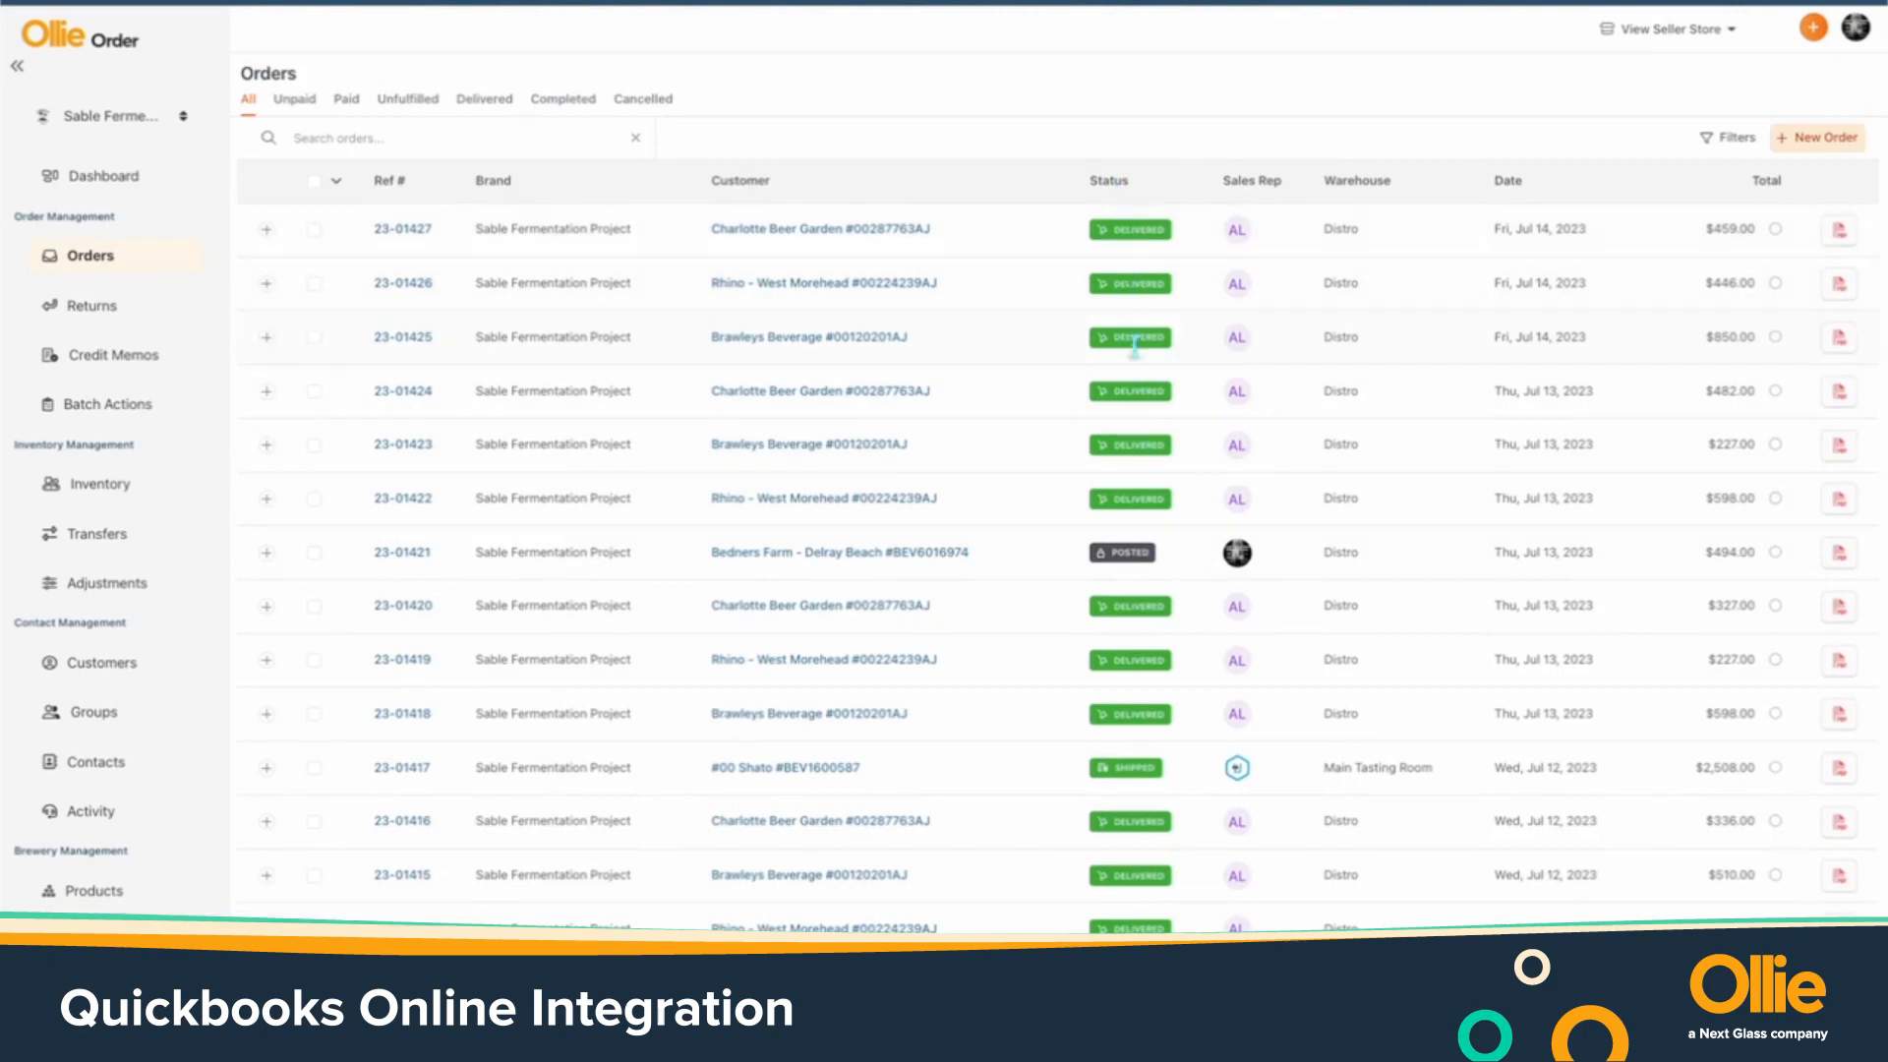
pyautogui.scroll(-1, 1141, 733)
pyautogui.scroll(-1, 1141, 733)
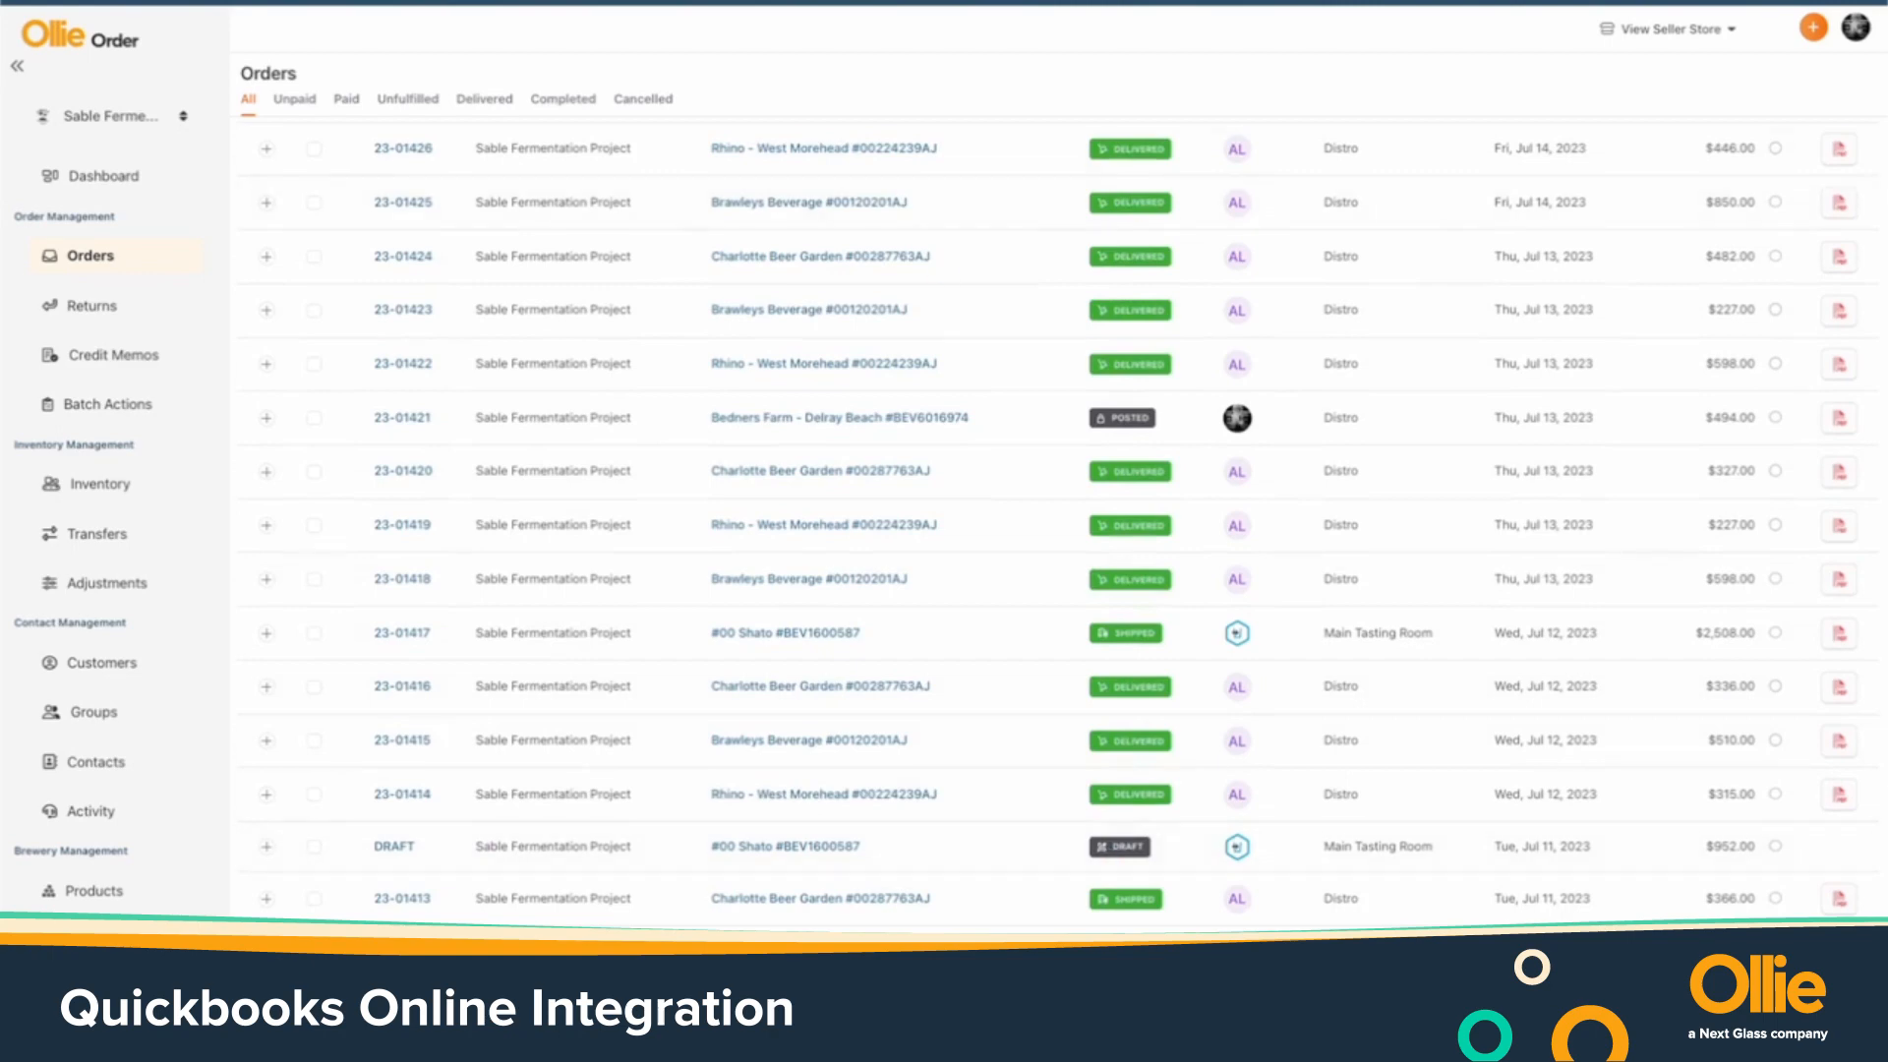
# Duplicate the orders browser tab and view the QuickBooks Online account settings for Sable Fermentation Project in the copy
pyautogui.rightClick(512, 1)
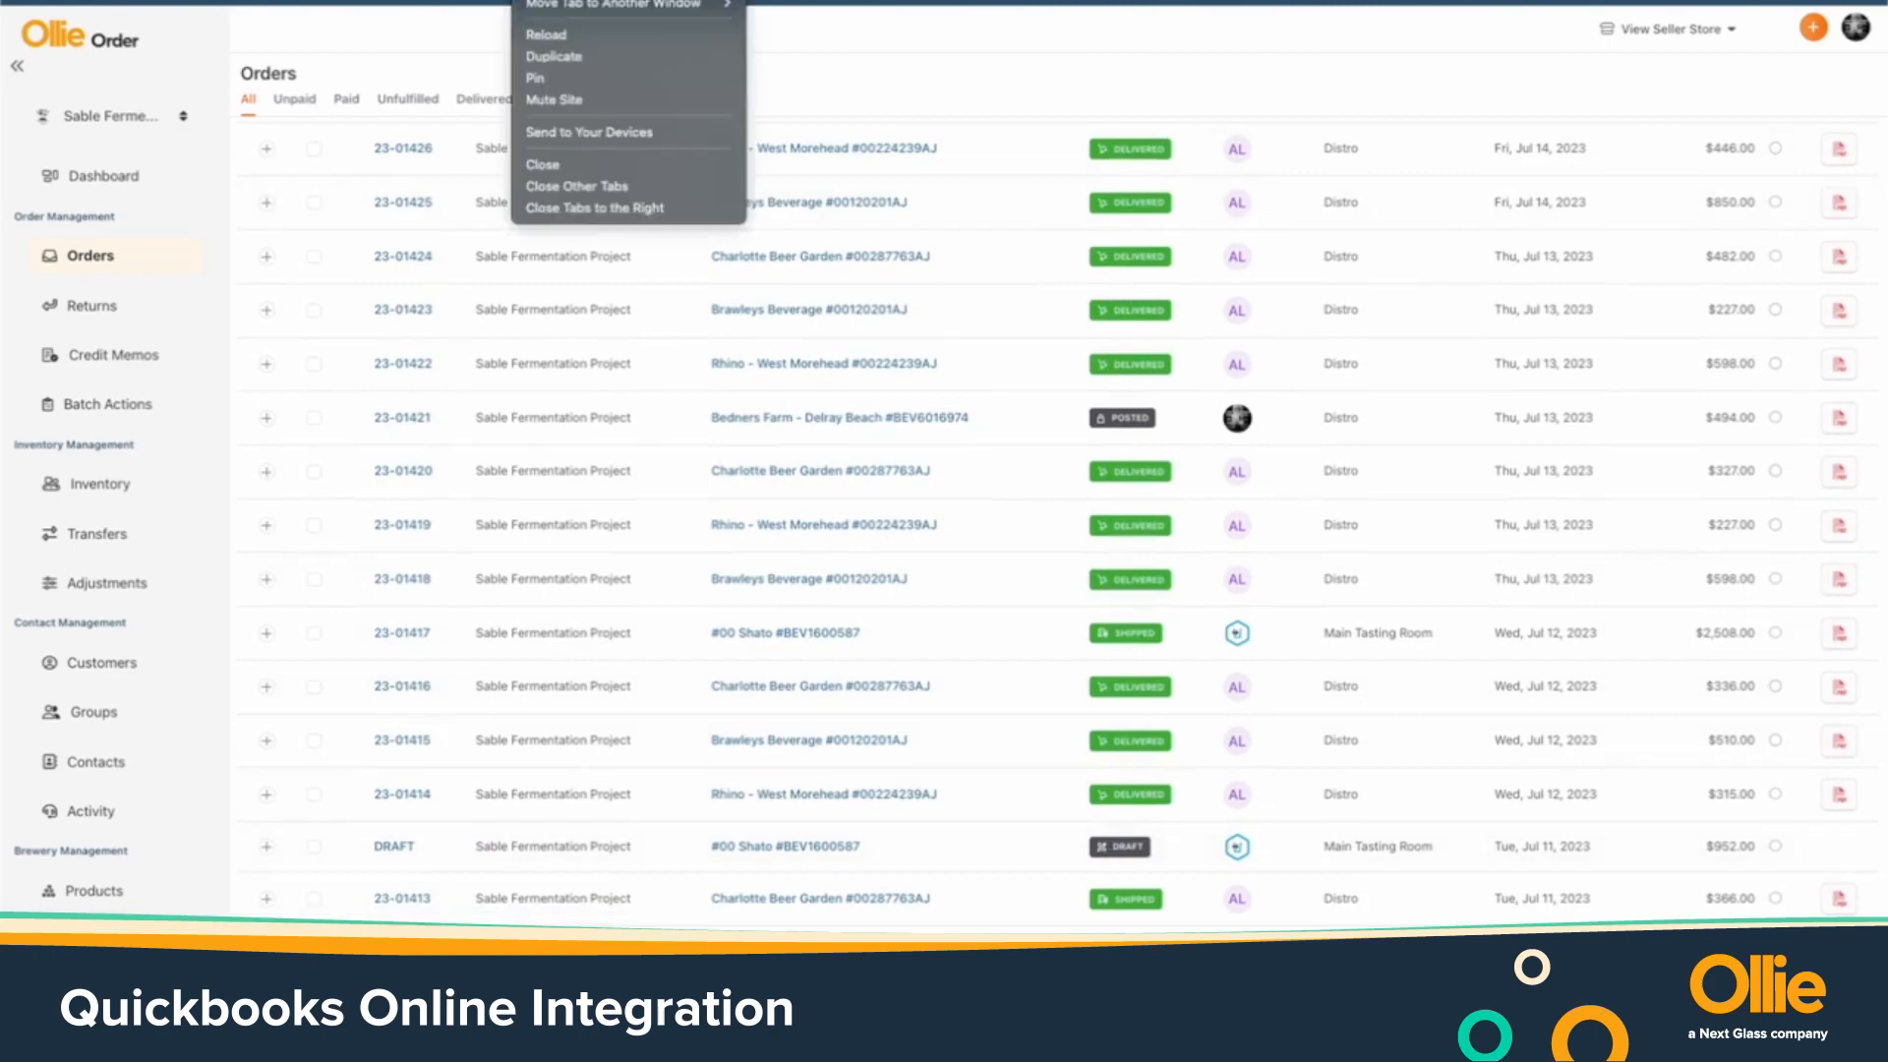
pyautogui.click(575, 57)
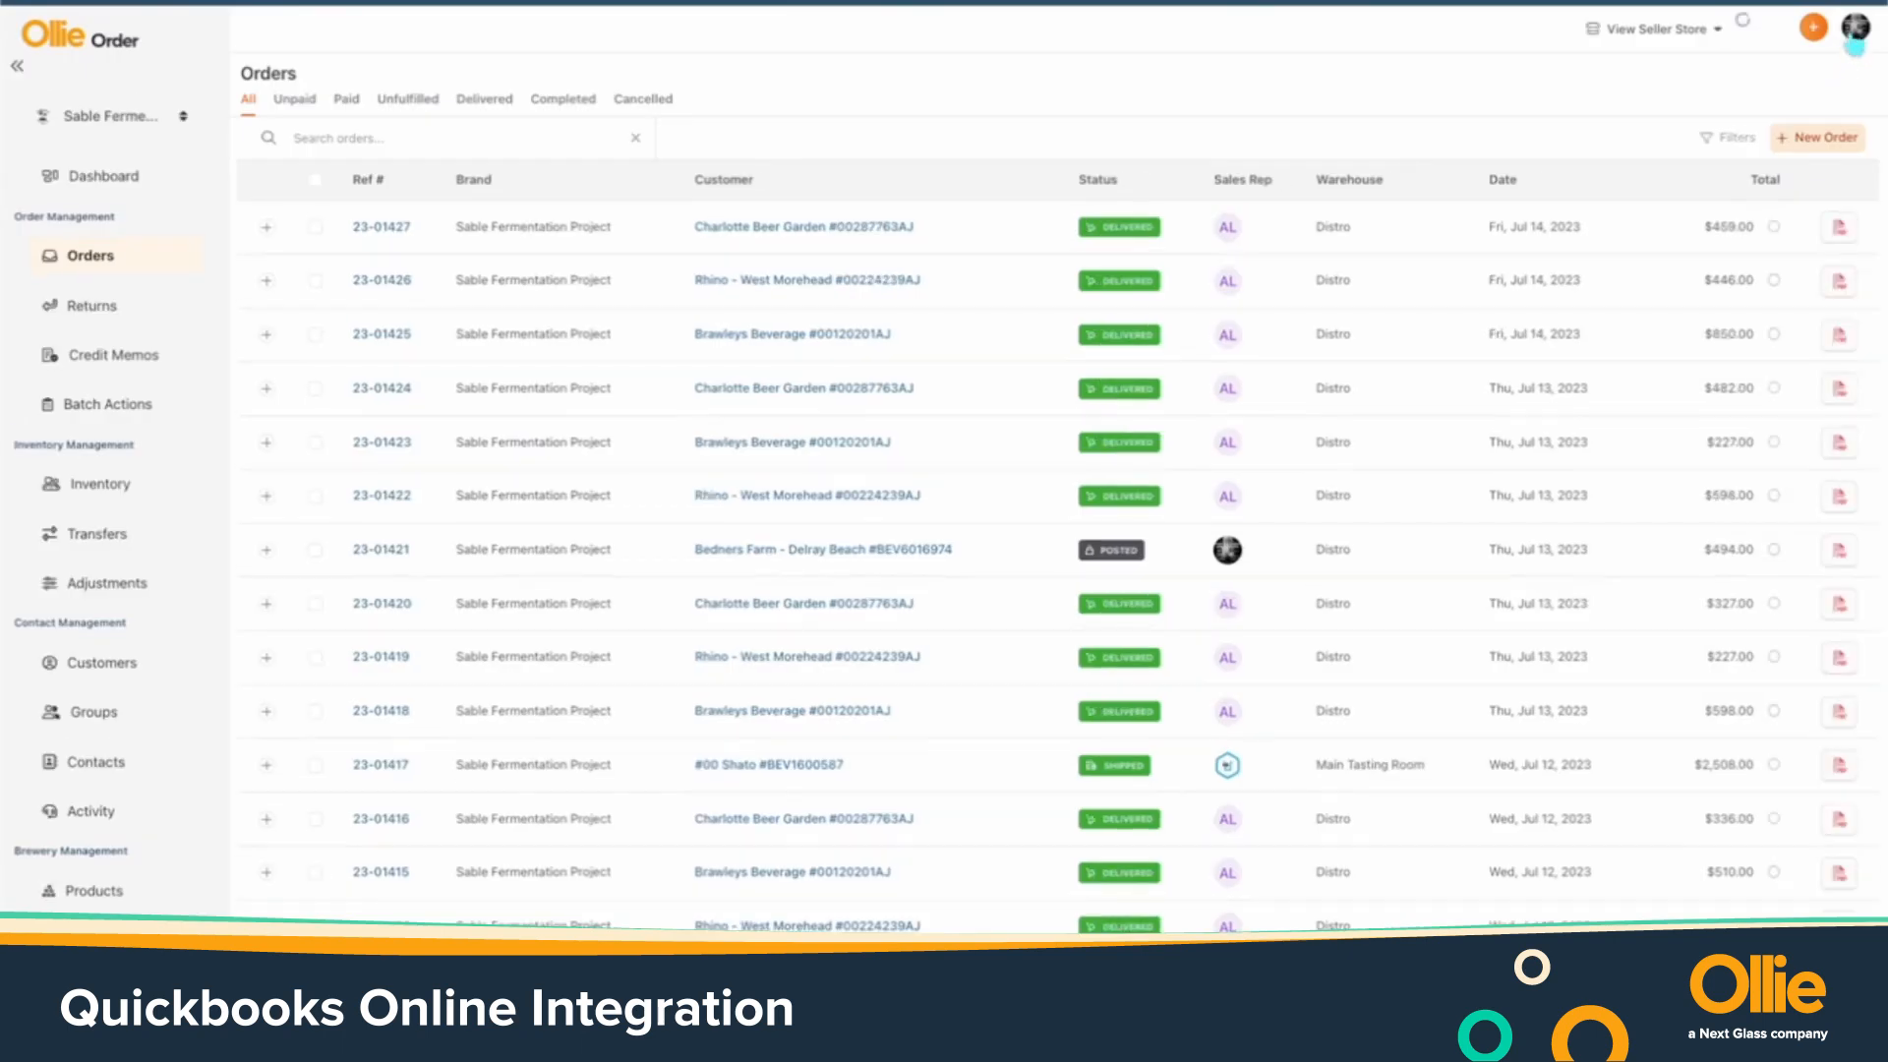
pyautogui.click(1854, 39)
pyautogui.click(1759, 219)
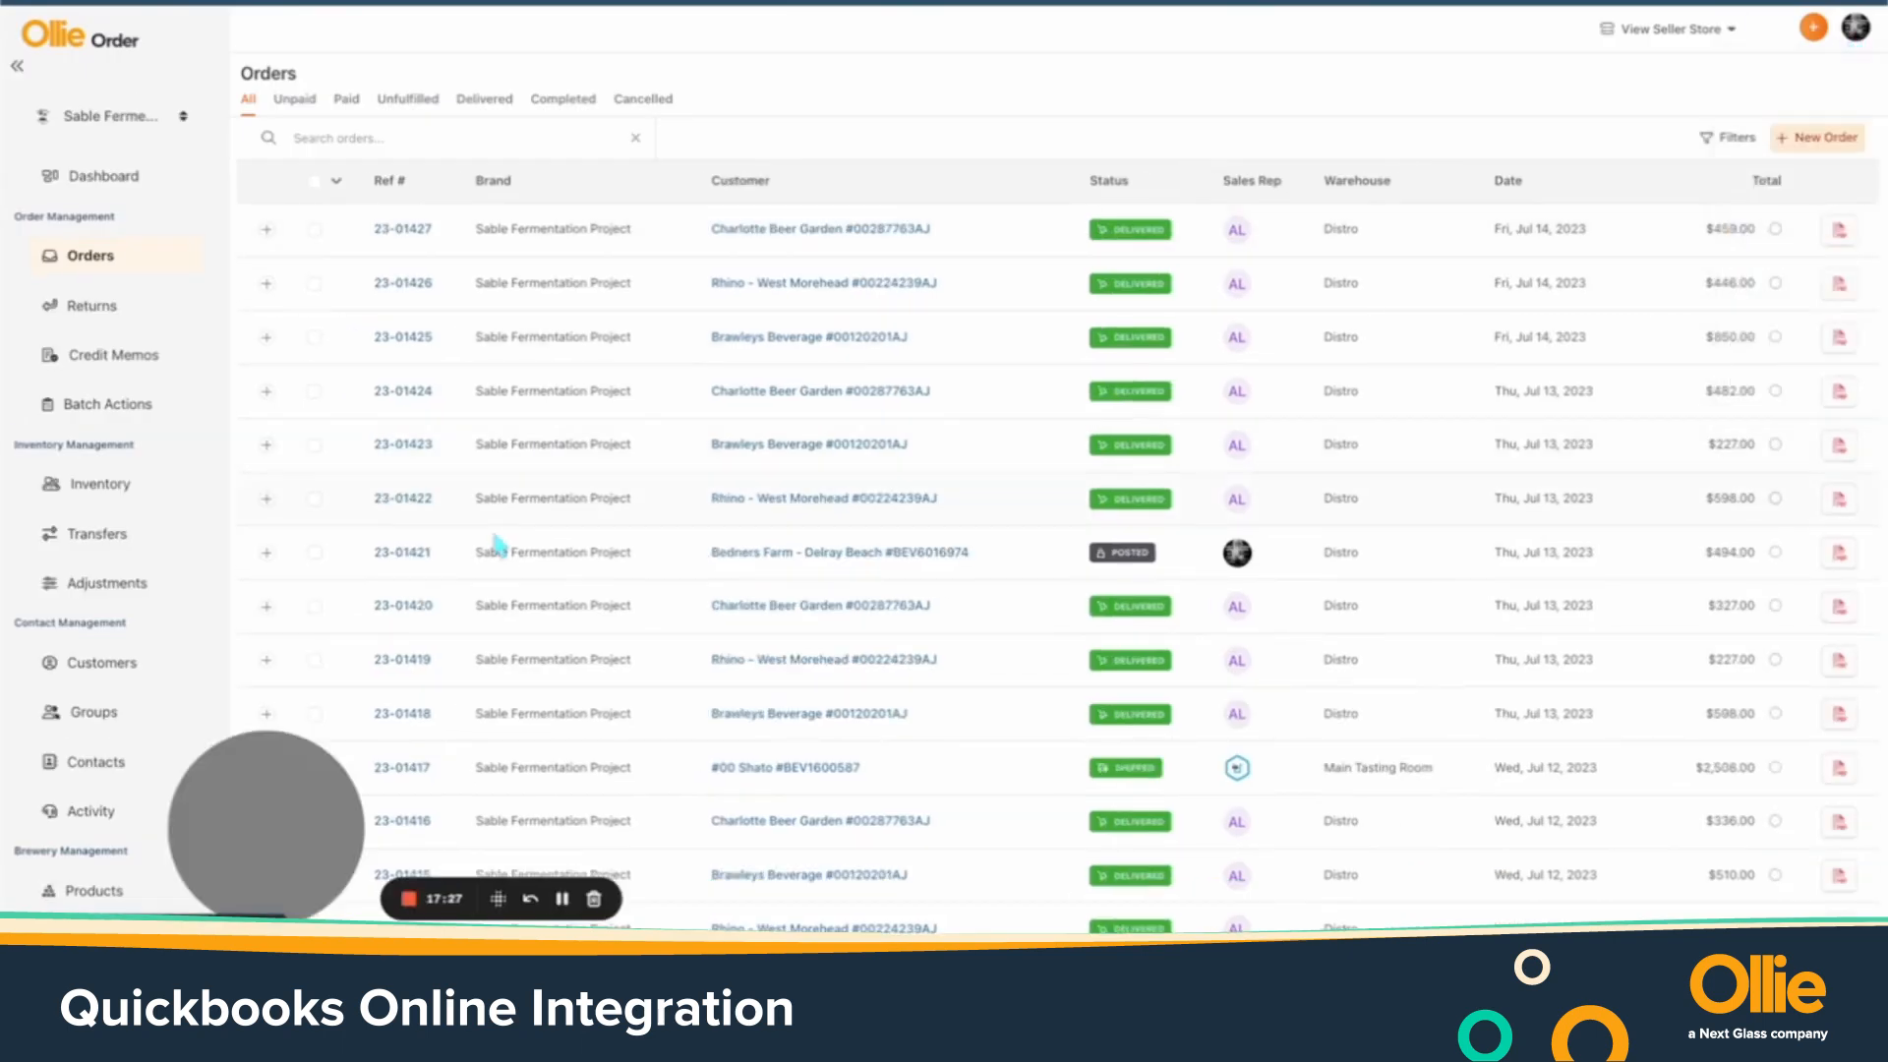
pyautogui.click(1205, 280)
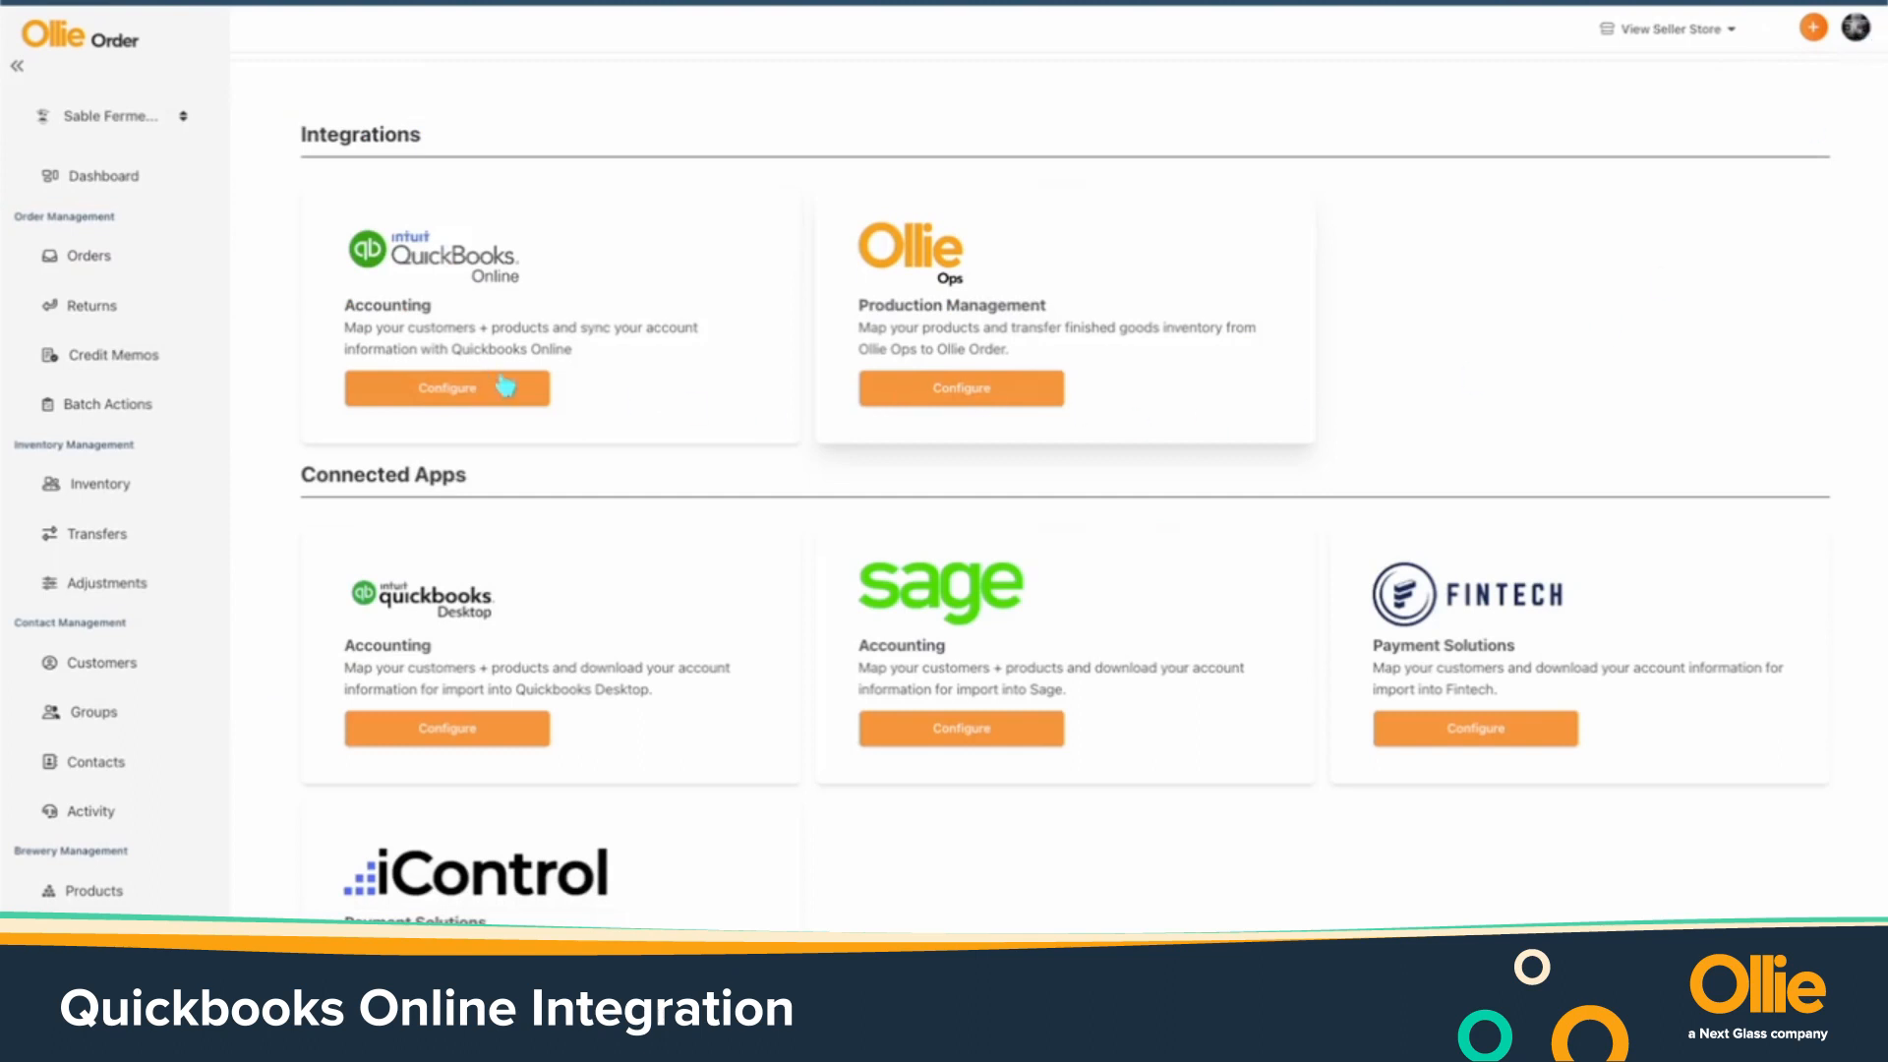
pyautogui.click(462, 399)
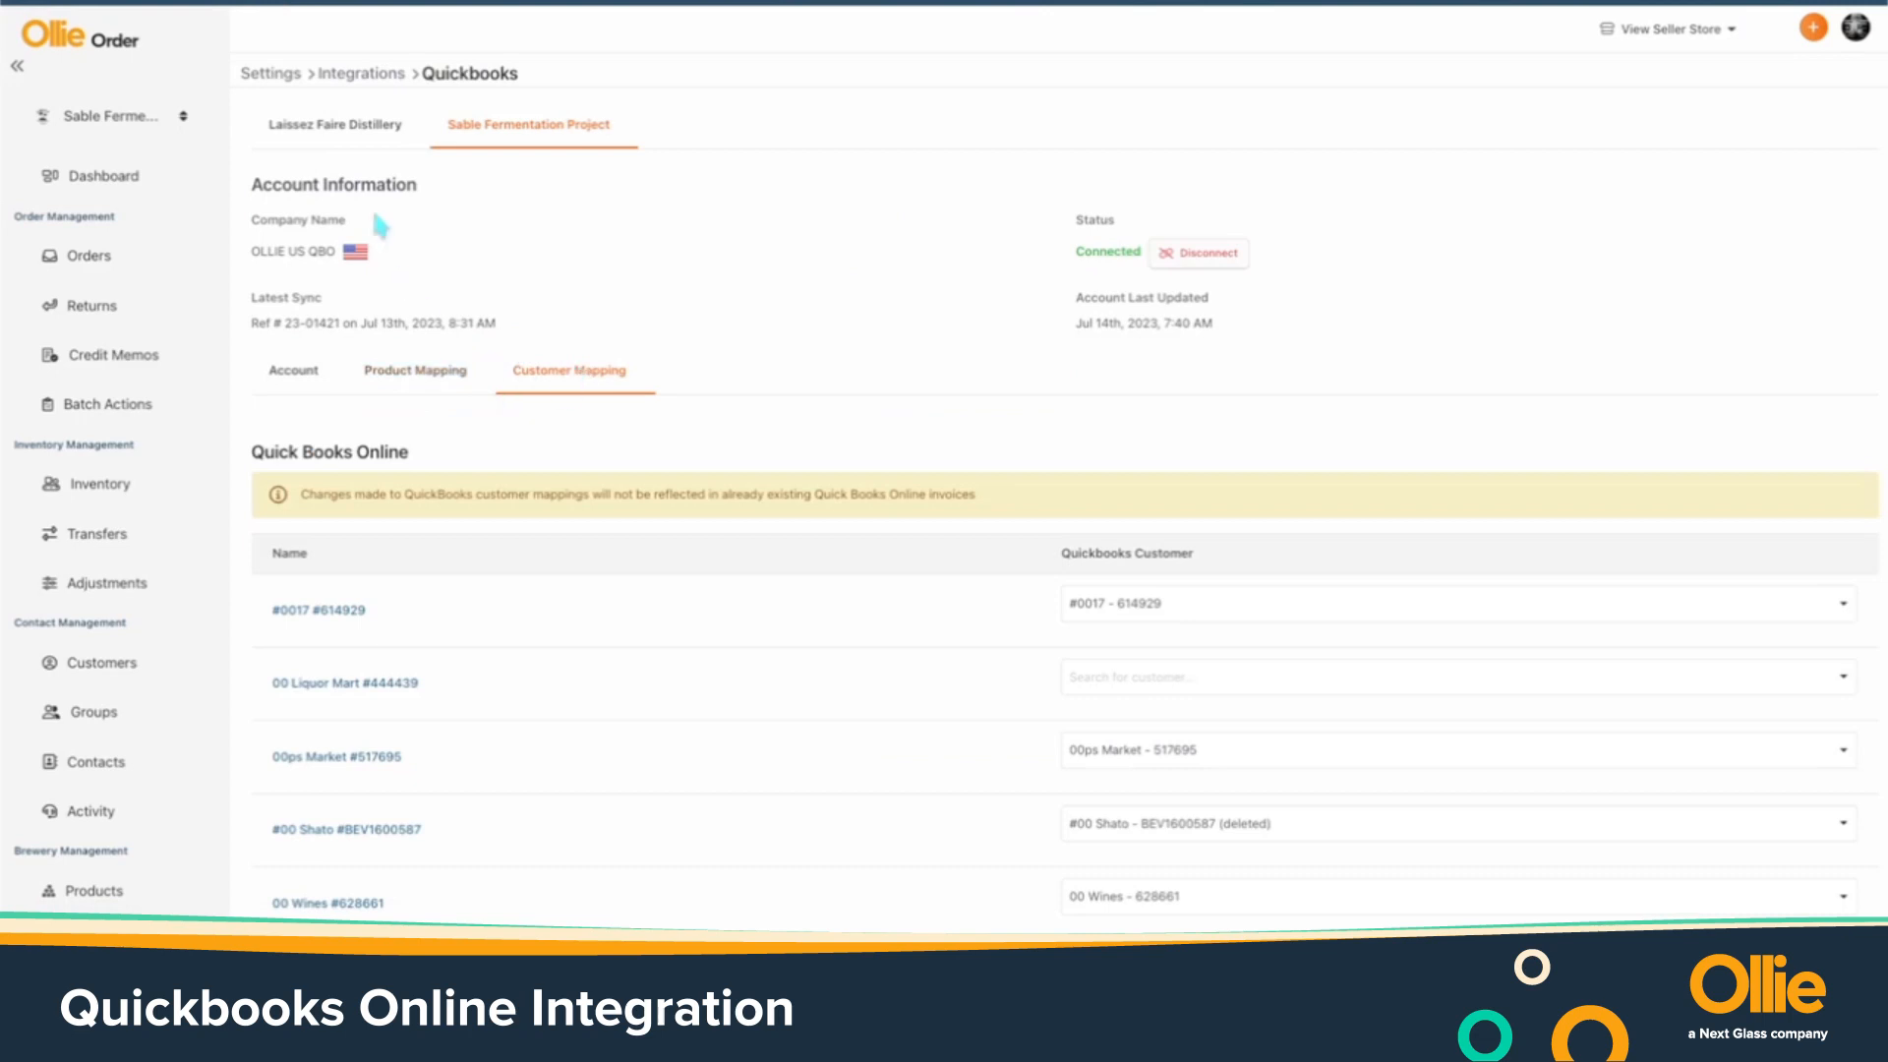
pyautogui.click(316, 387)
pyautogui.scroll(-1, 733, 721)
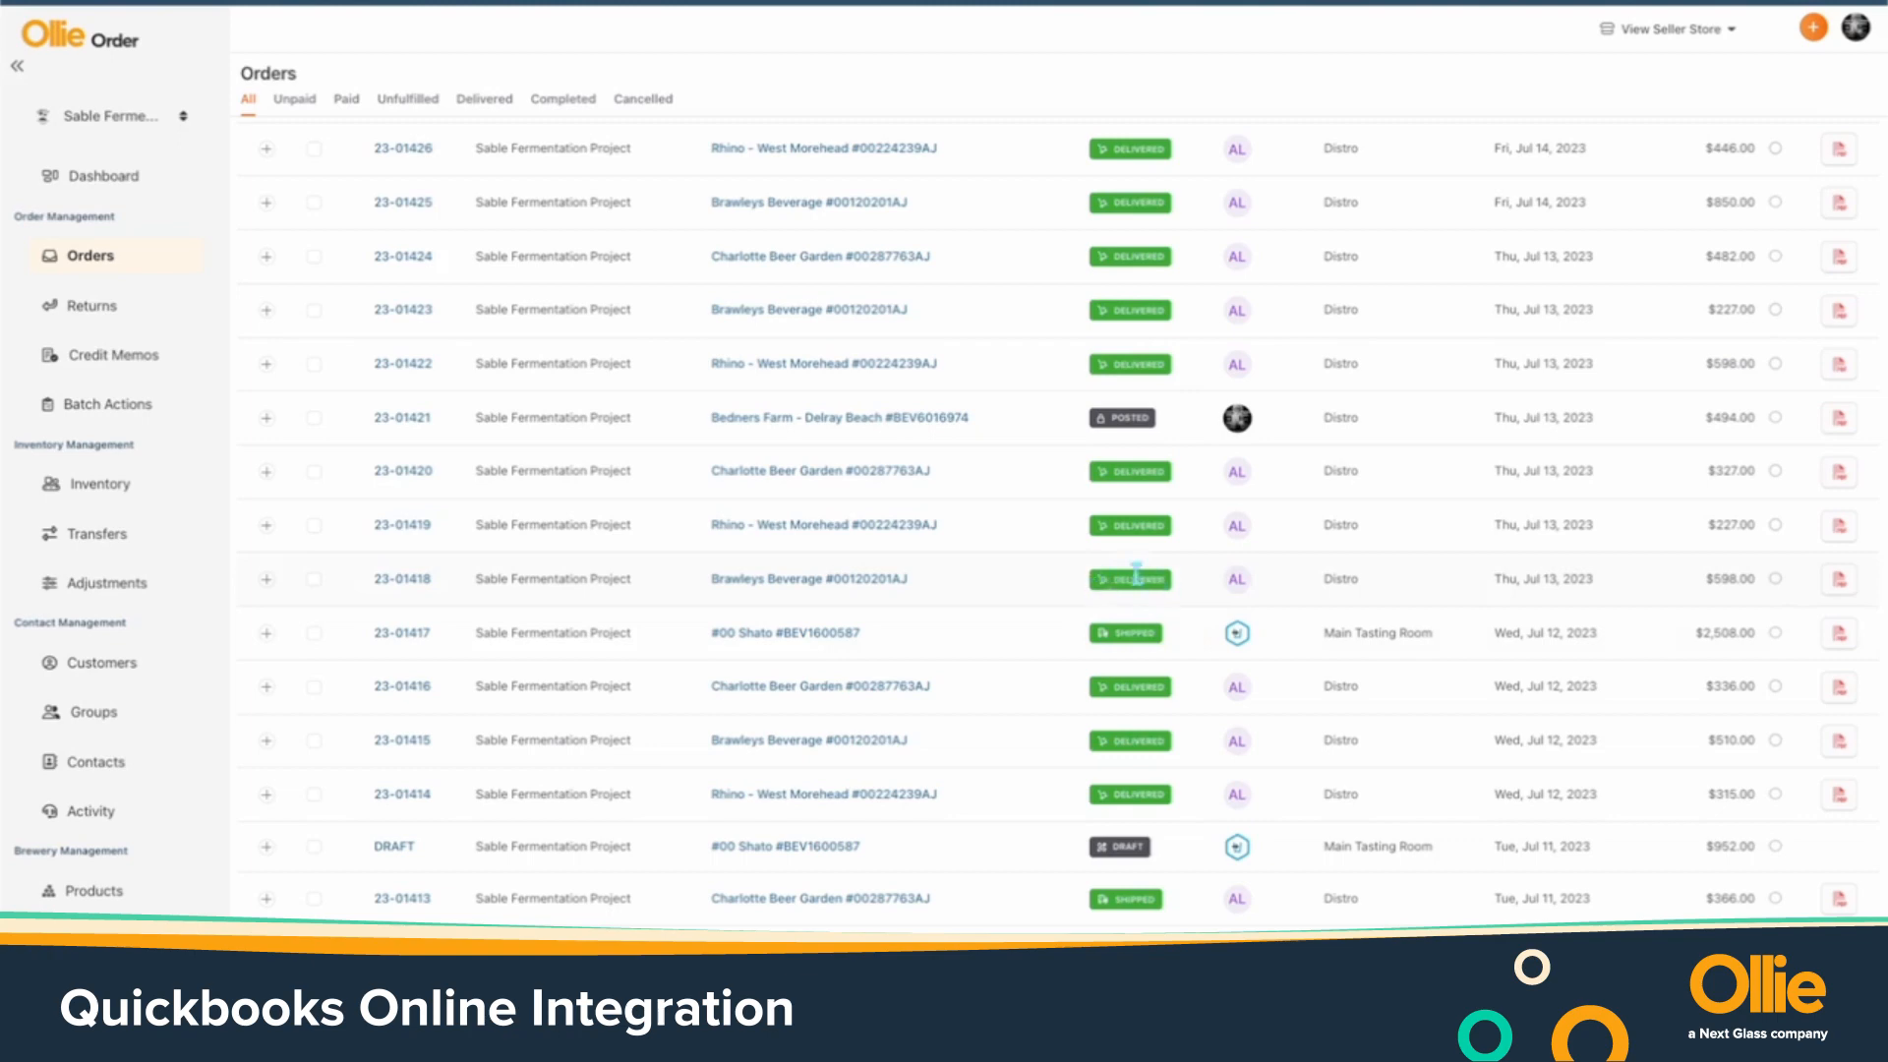
# Open the posted Bedners Farm order from the orders list, and review its details and QuickBooks history
pyautogui.click(421, 423)
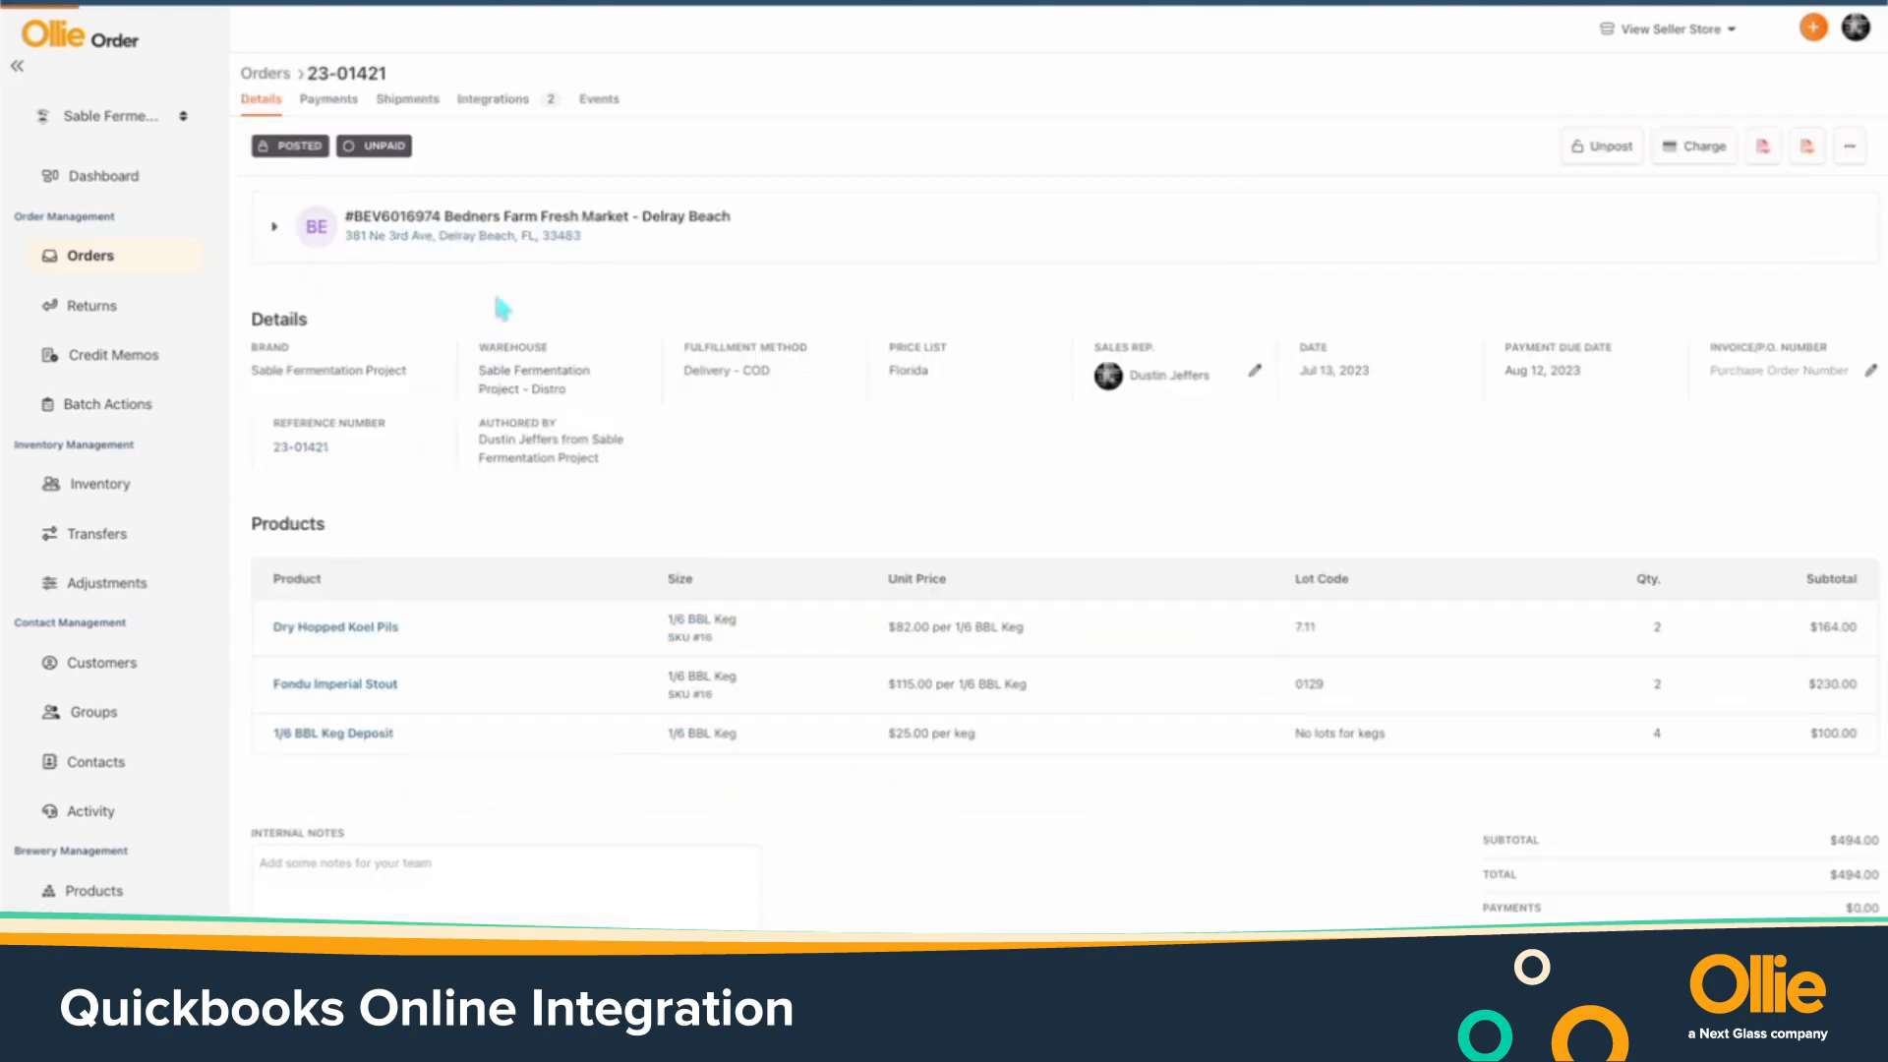
pyautogui.click(532, 110)
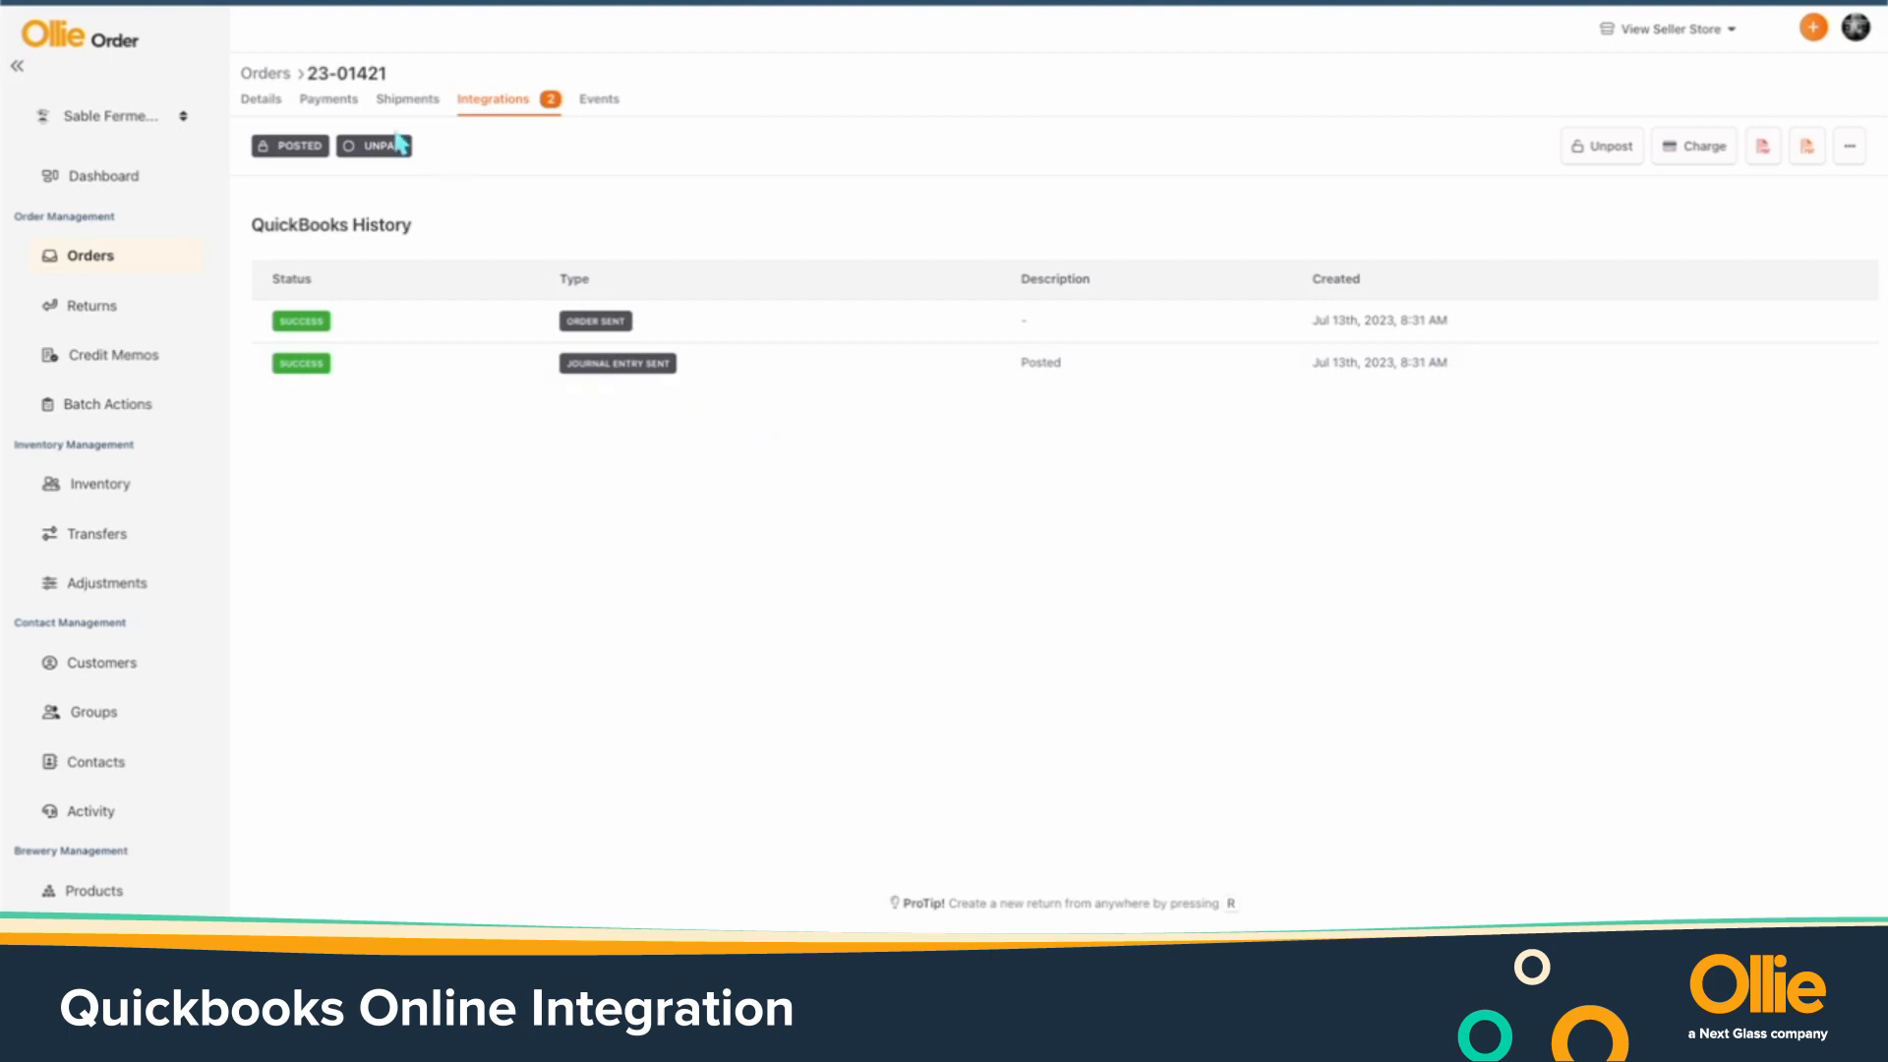
pyautogui.click(274, 118)
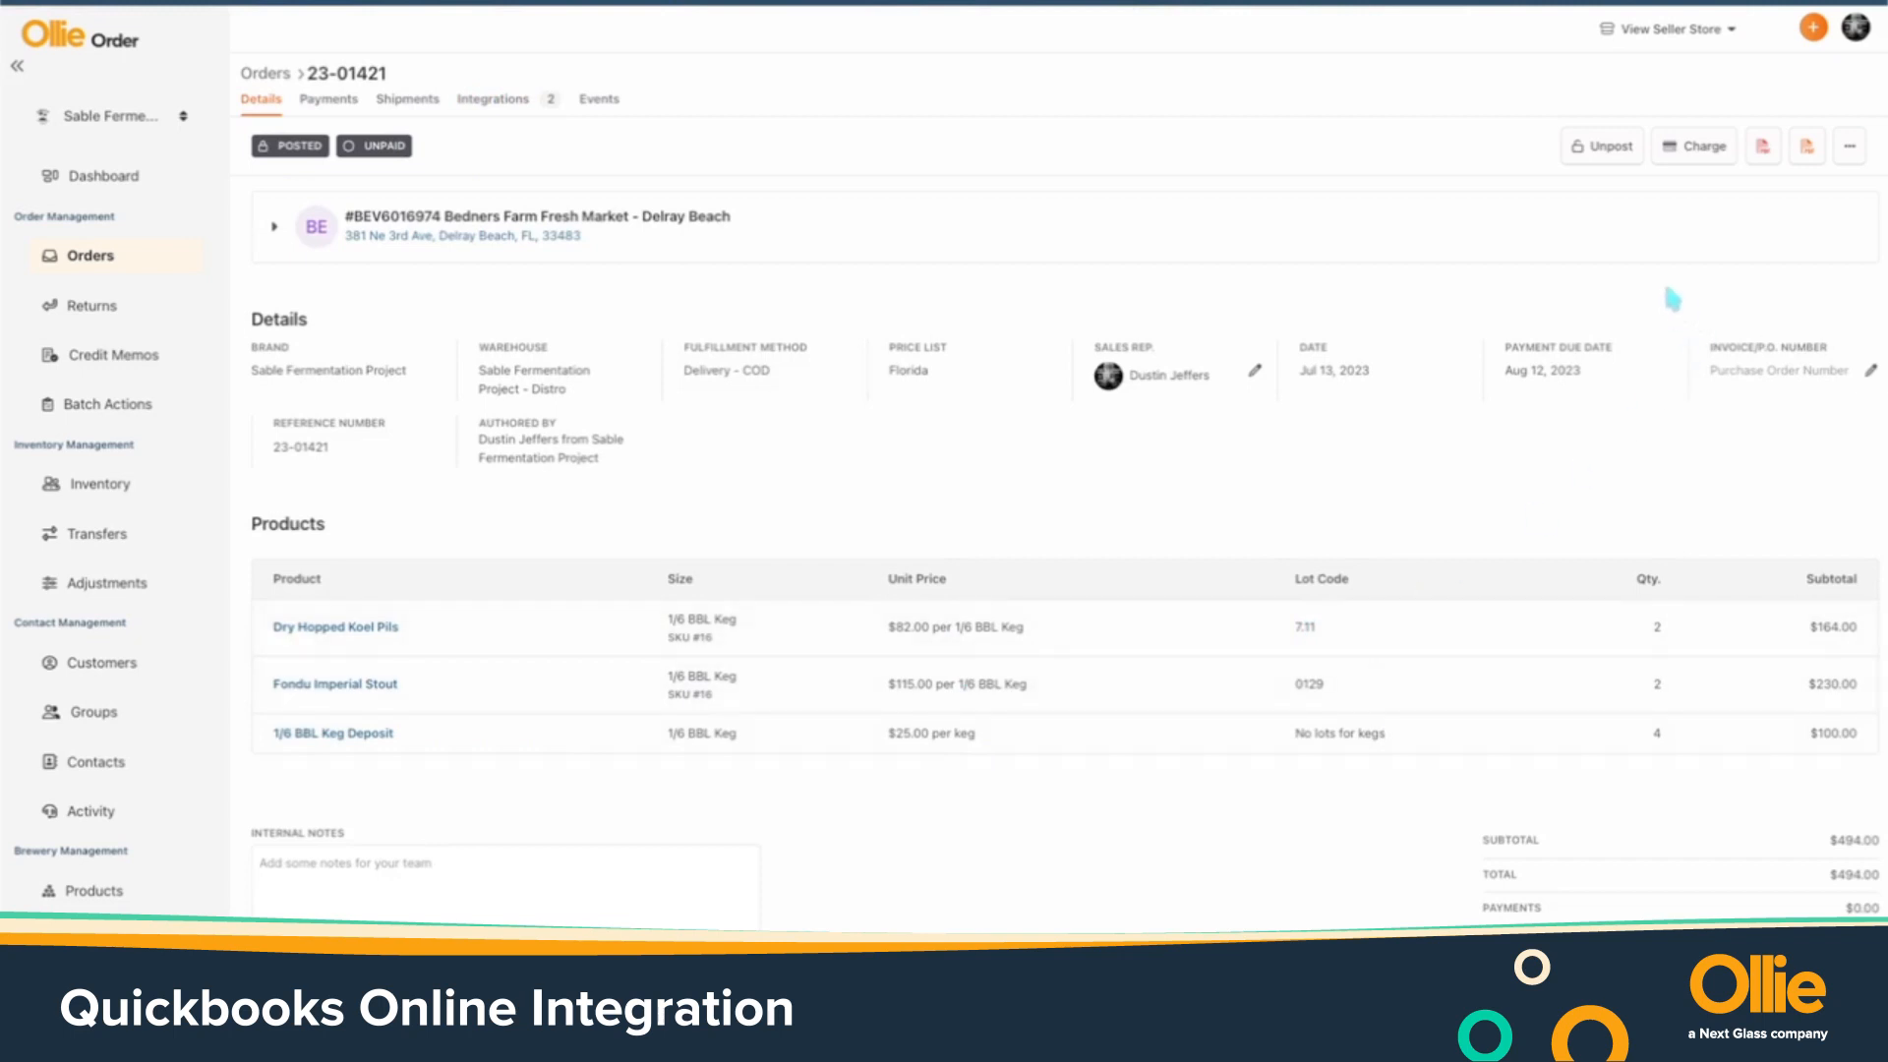
pyautogui.click(519, 99)
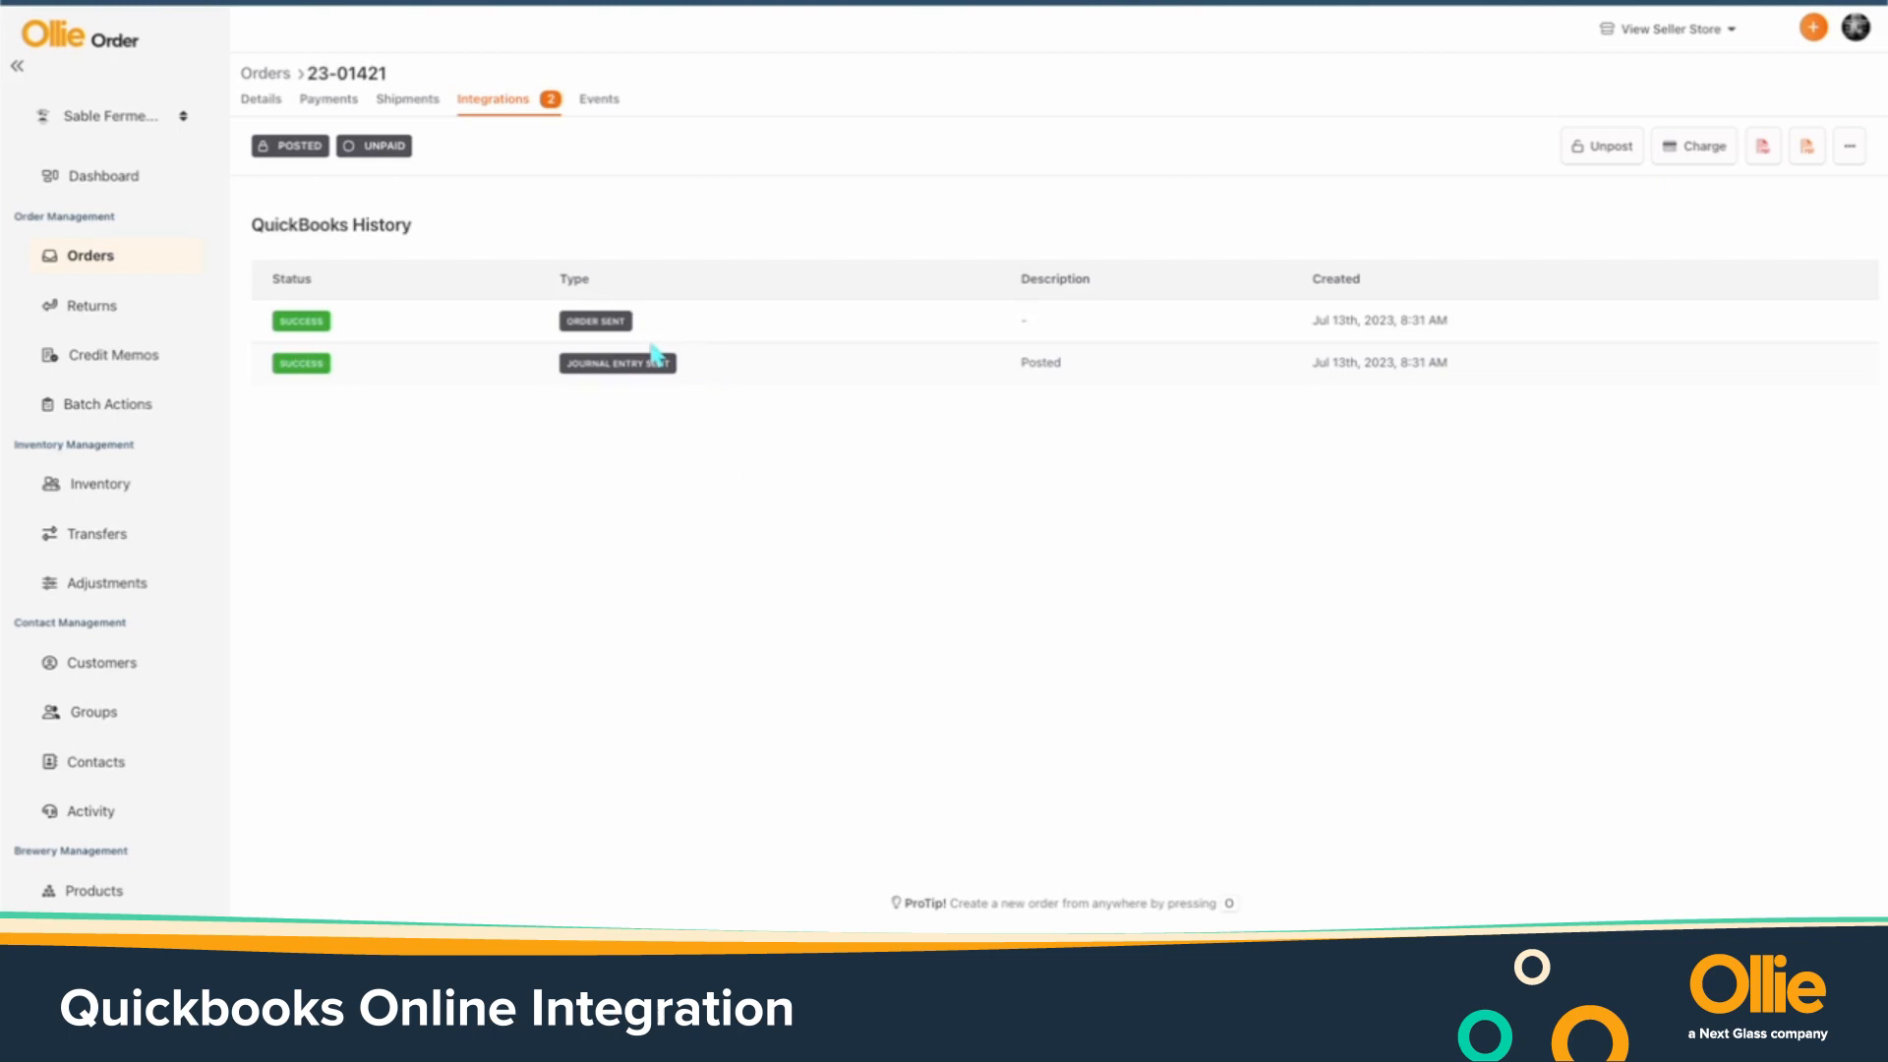
pyautogui.click(276, 108)
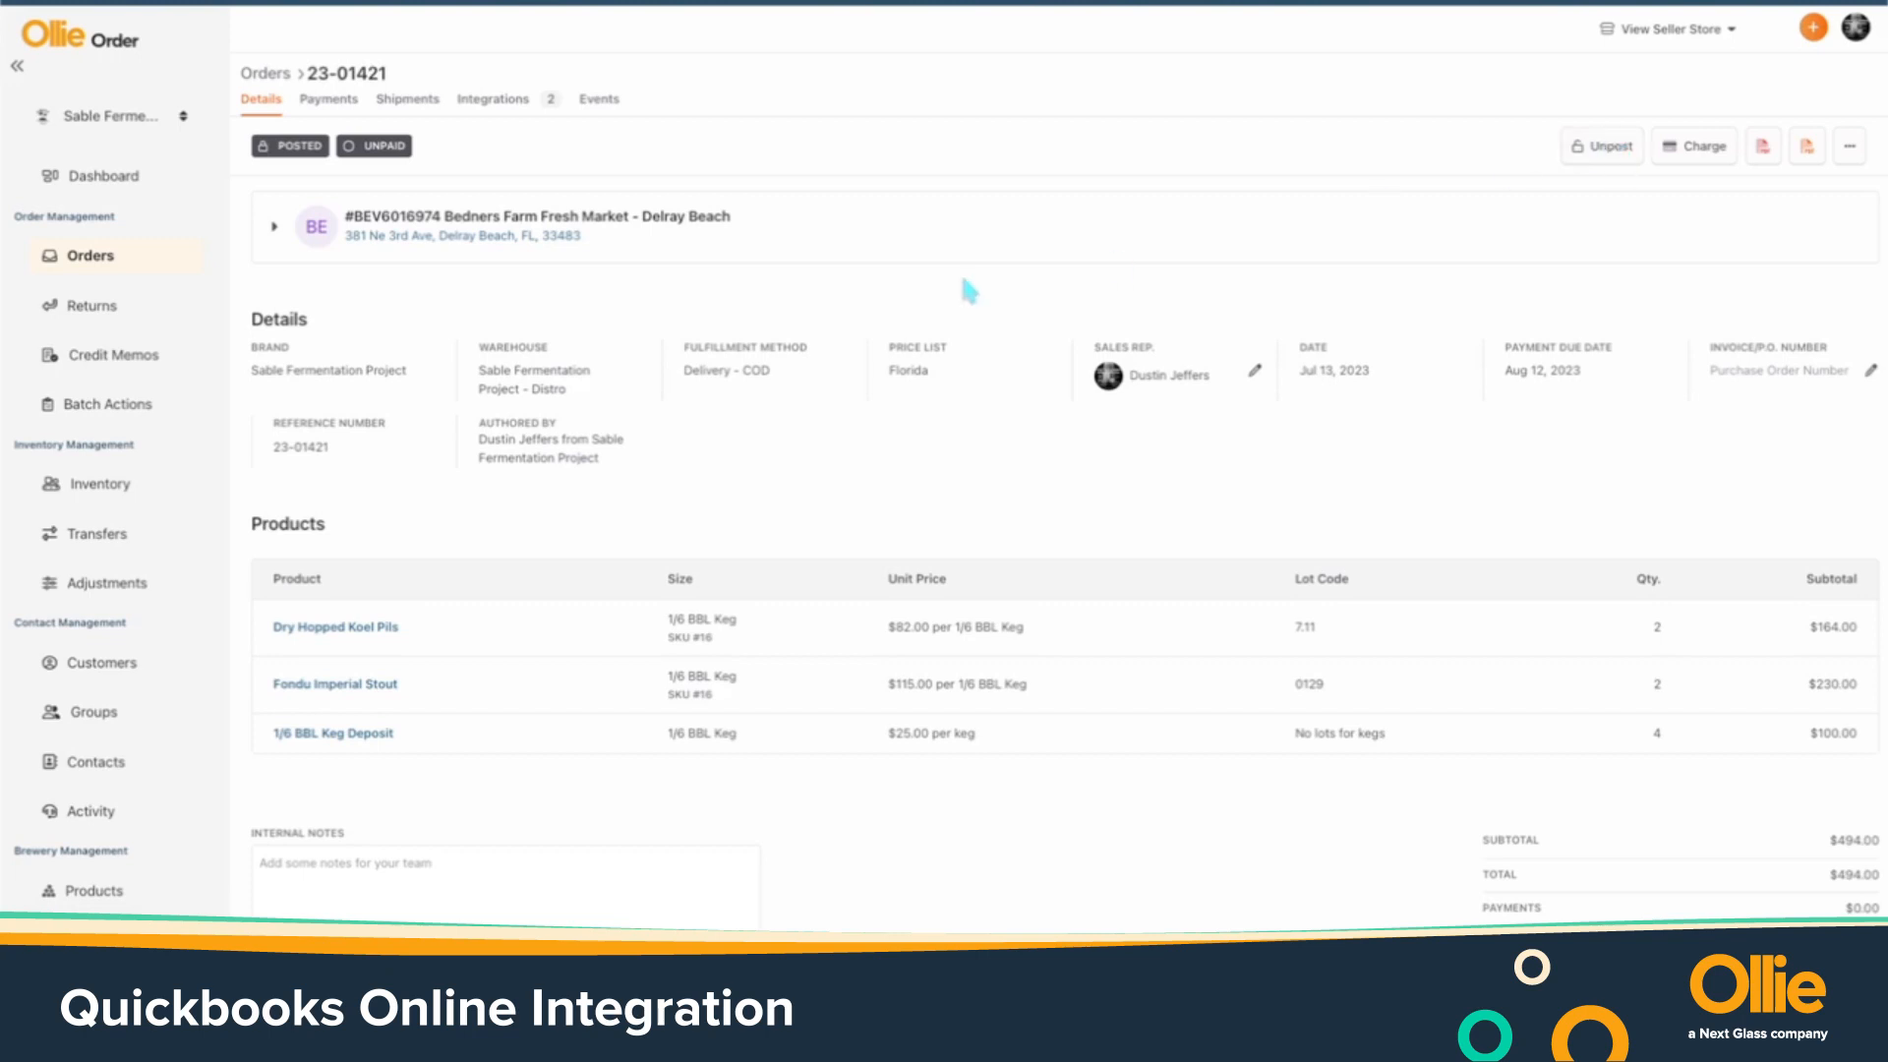
# Open the Bedners Farm customer's orders, check the payment status of the two newest, and view the Jul 10 order's QuickBooks history
pyautogui.click(666, 232)
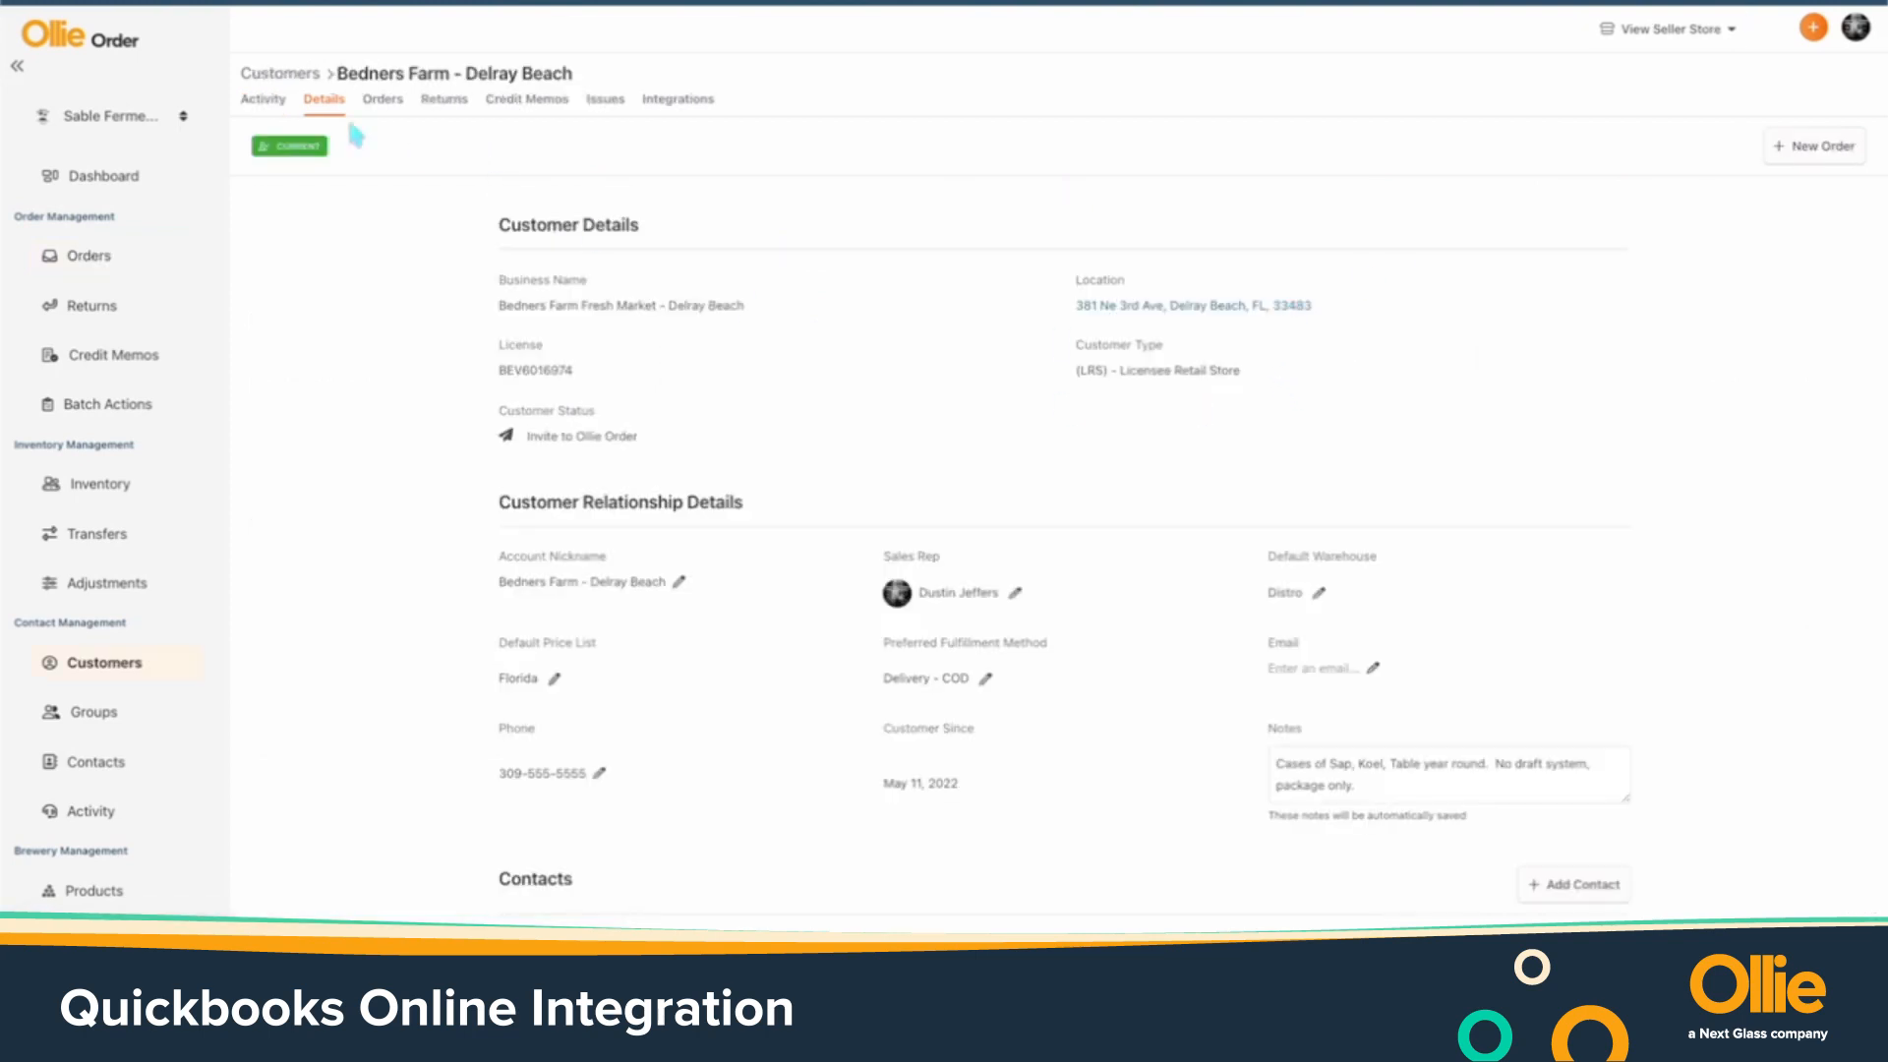
pyautogui.click(384, 102)
pyautogui.moveTo(1780, 265)
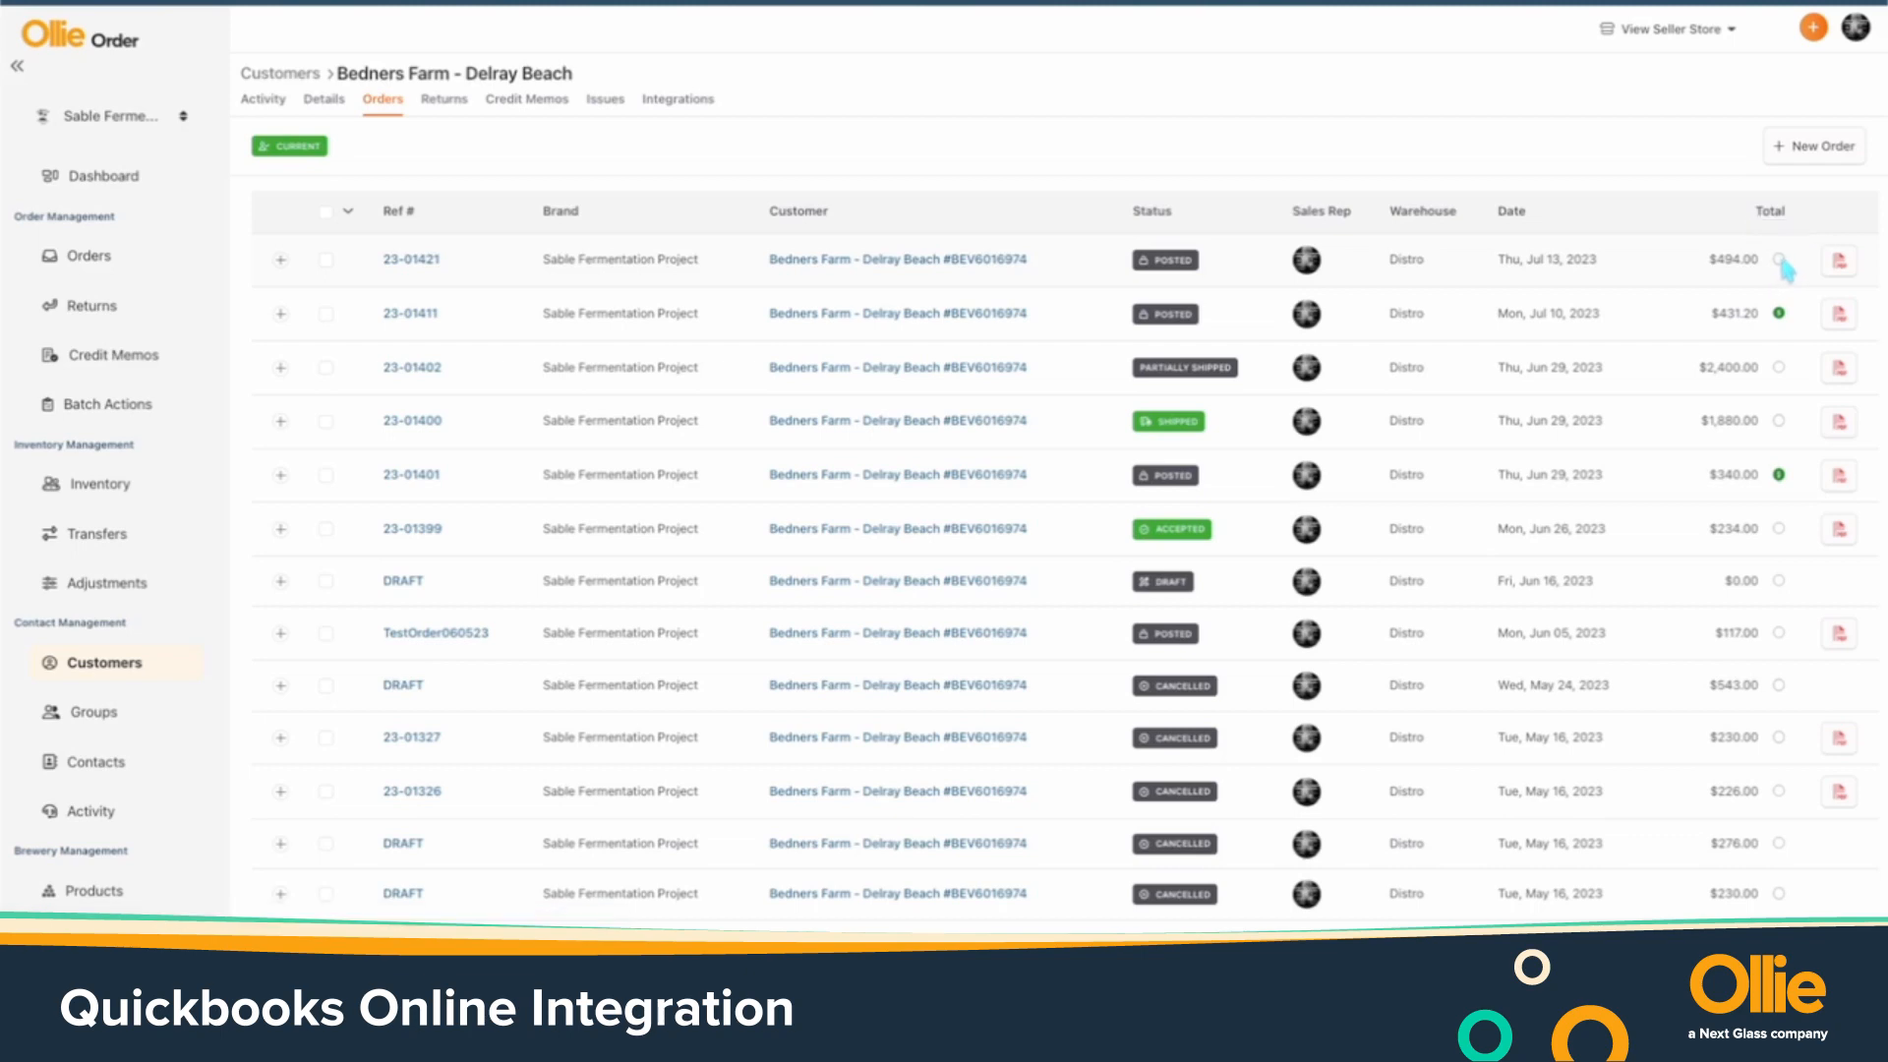
pyautogui.moveTo(1781, 316)
pyautogui.click(407, 313)
pyautogui.click(495, 100)
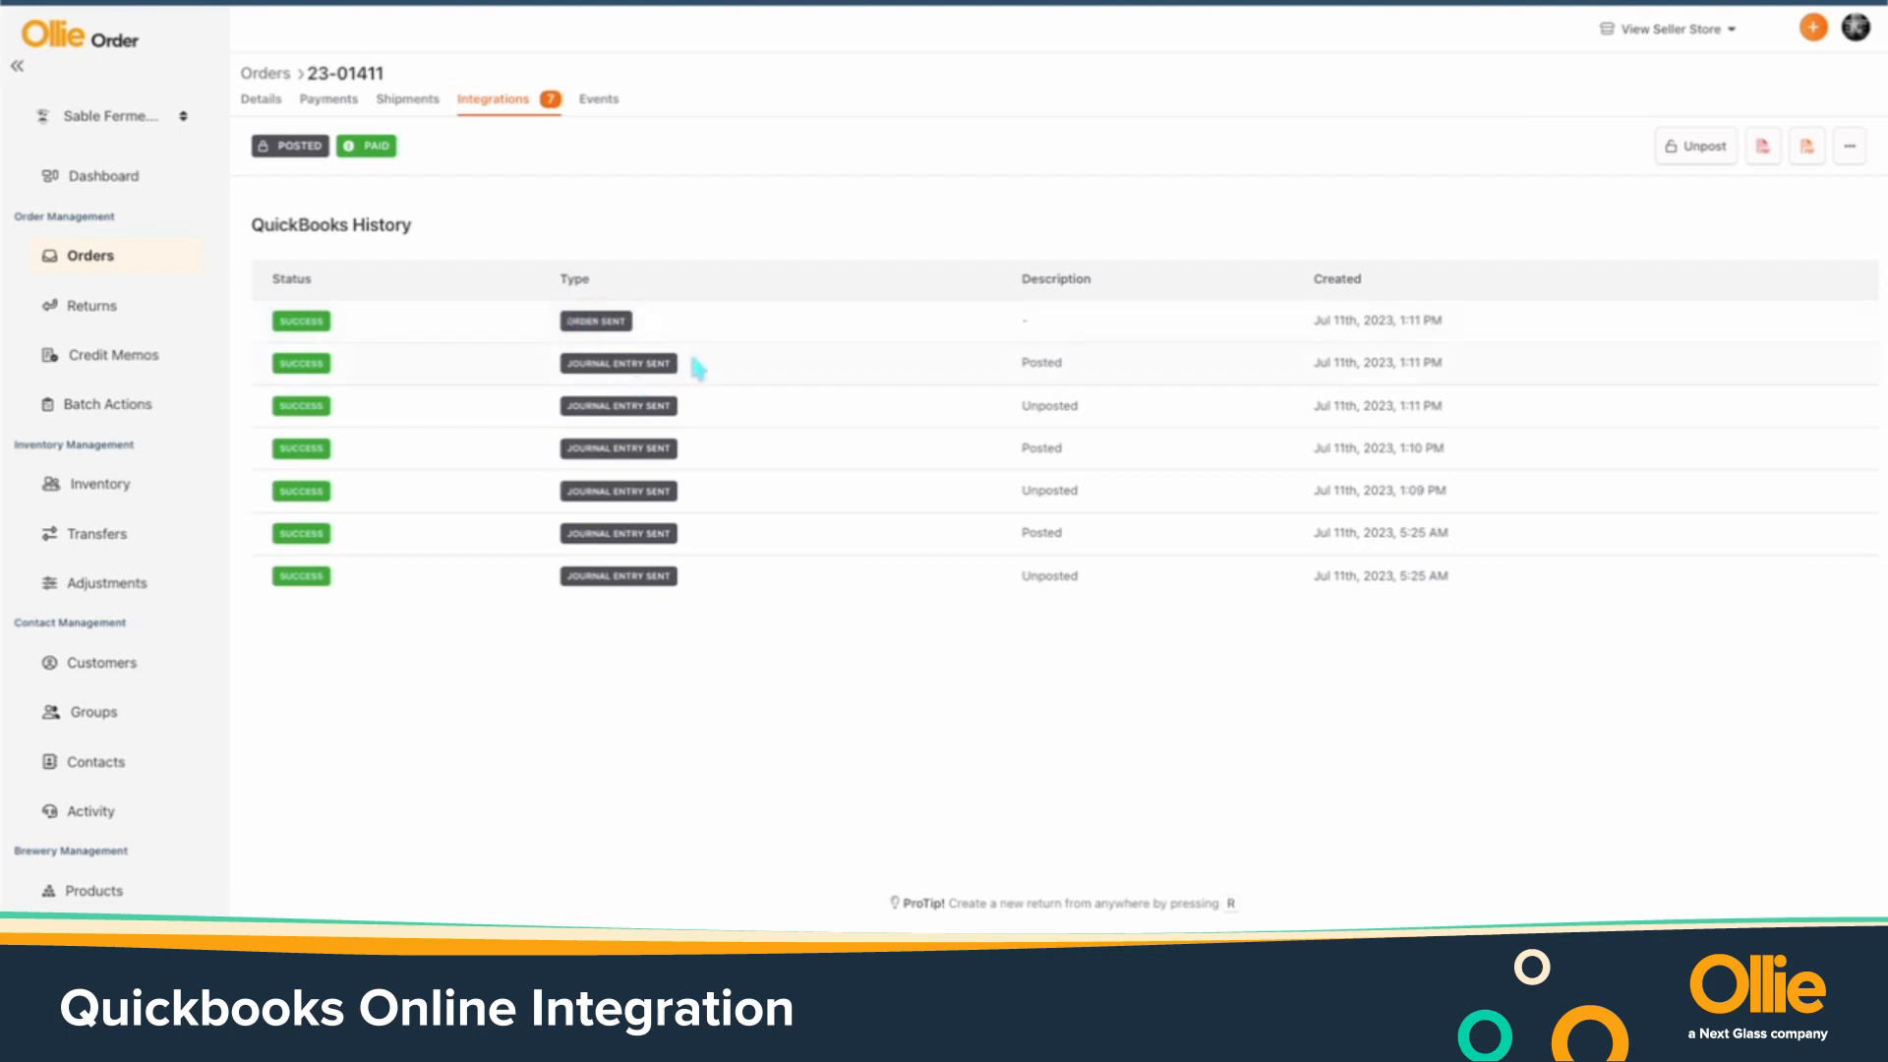
# Return to the orders list, reopen the posted Bedners Farm order from Jul 13, and view its QuickBooks history
pyautogui.click(266, 74)
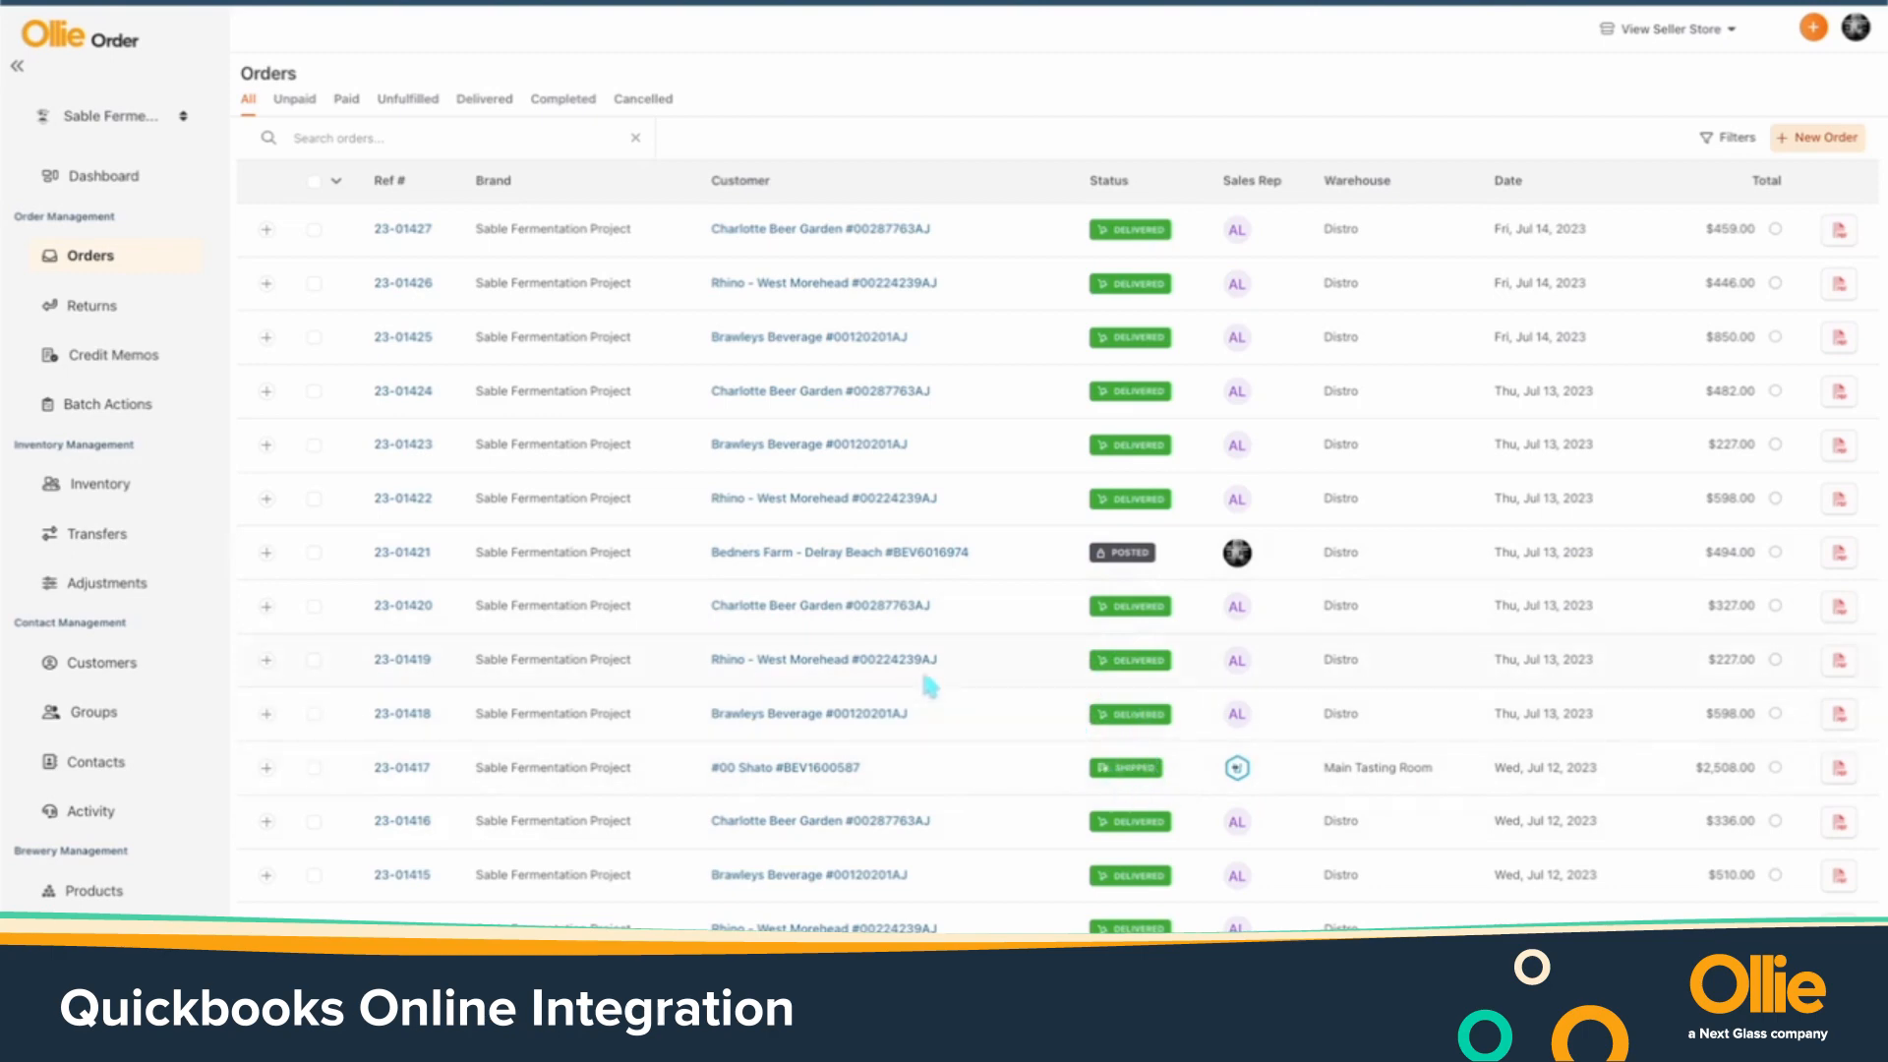
pyautogui.click(403, 553)
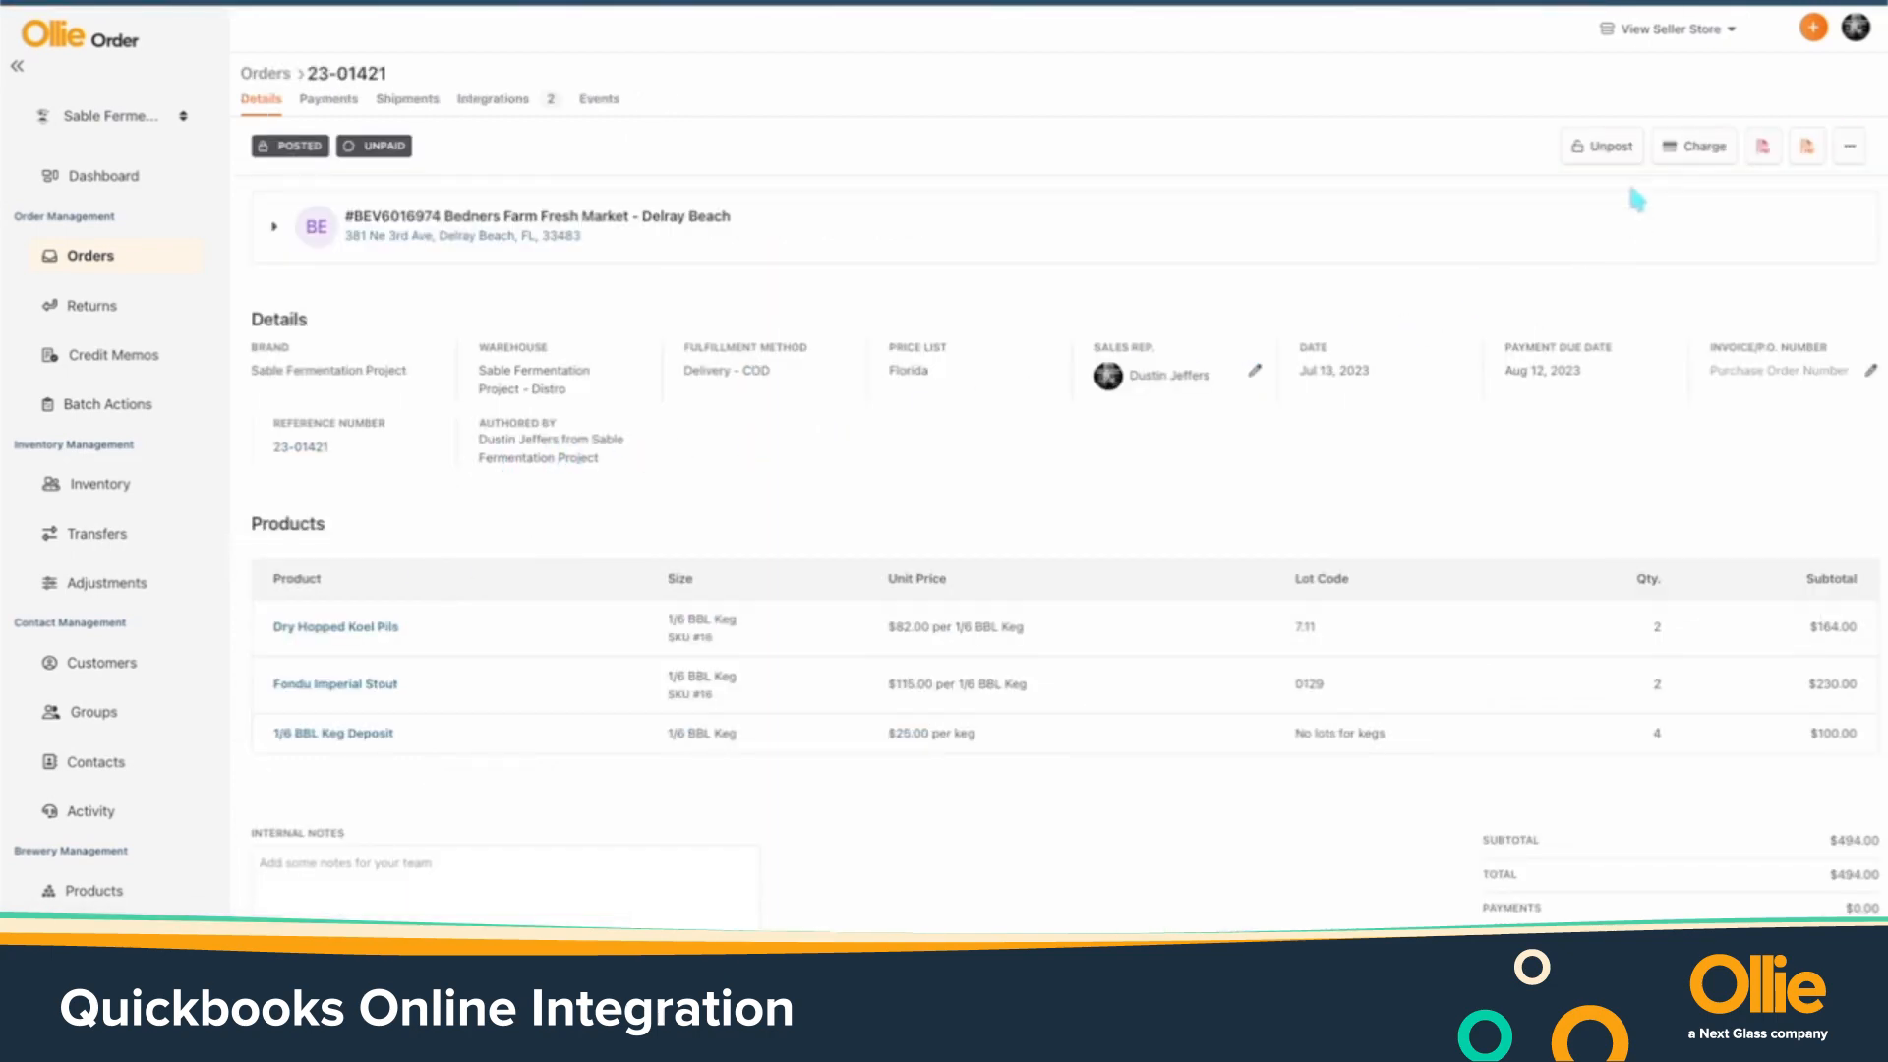
pyautogui.click(513, 102)
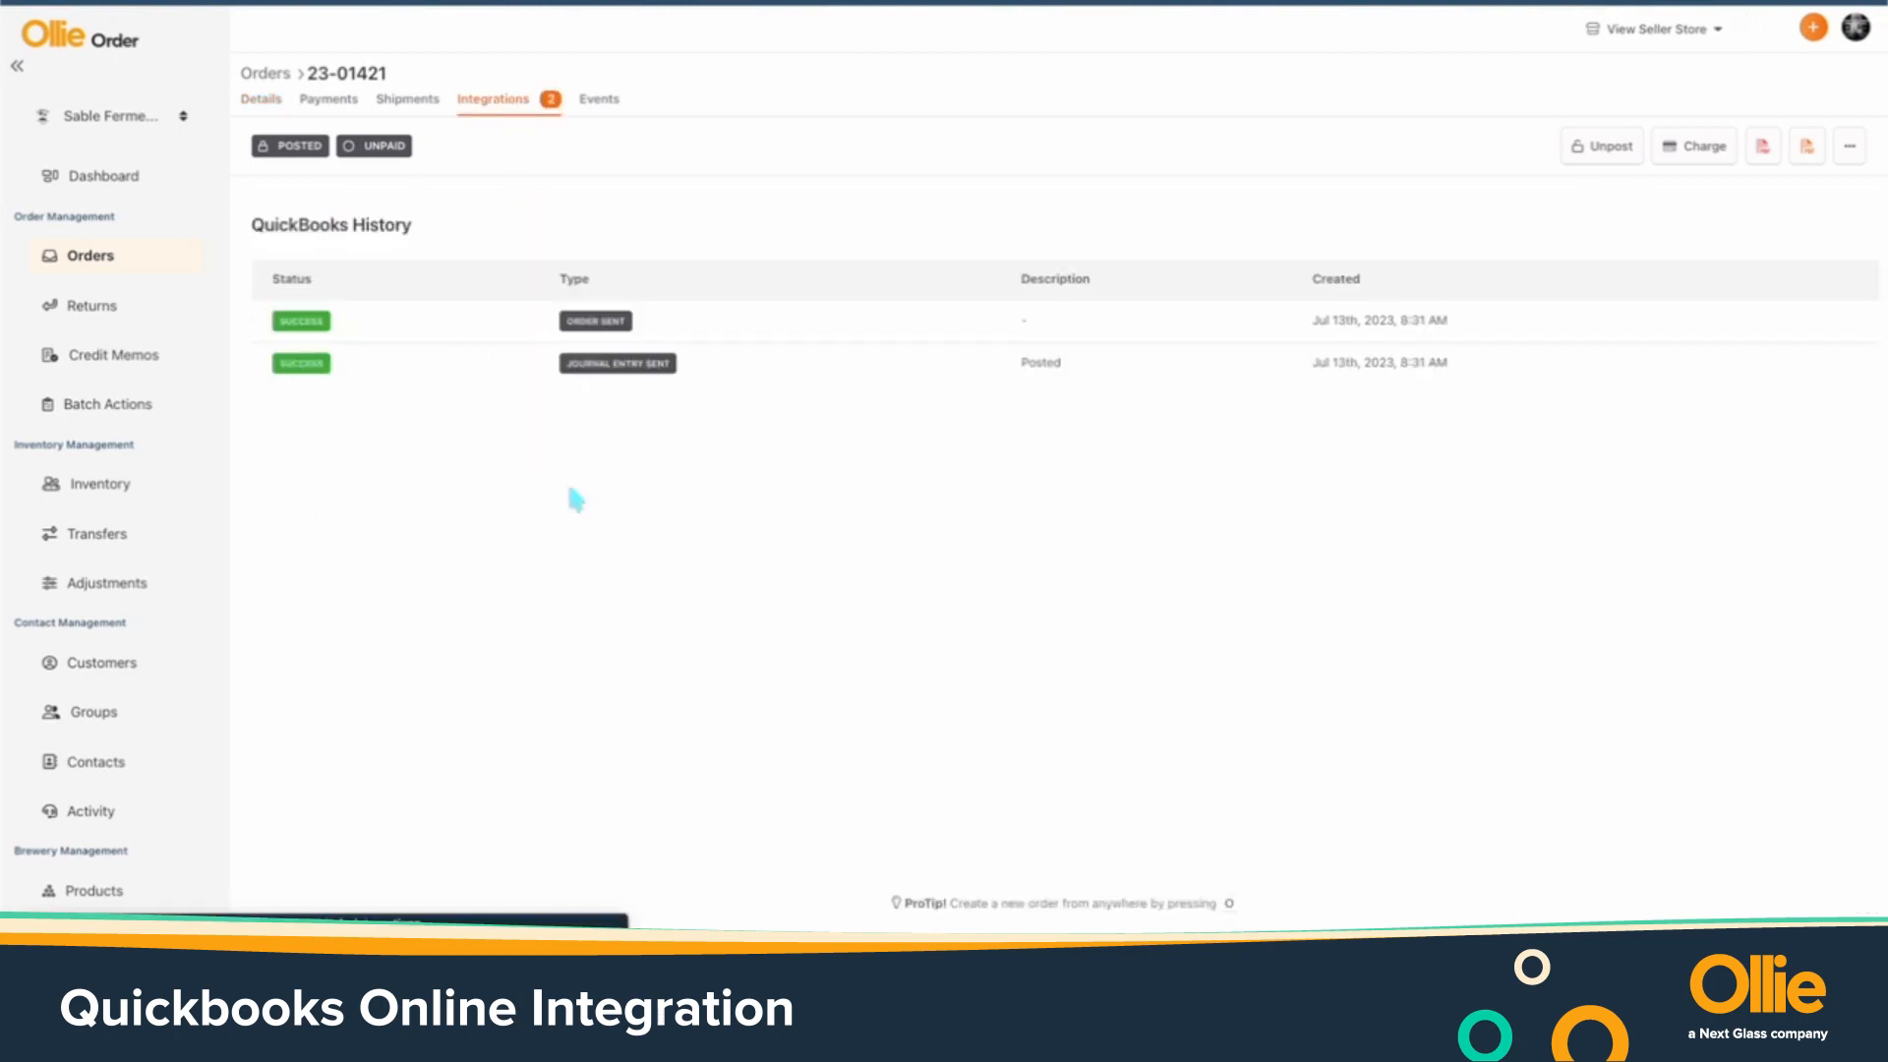